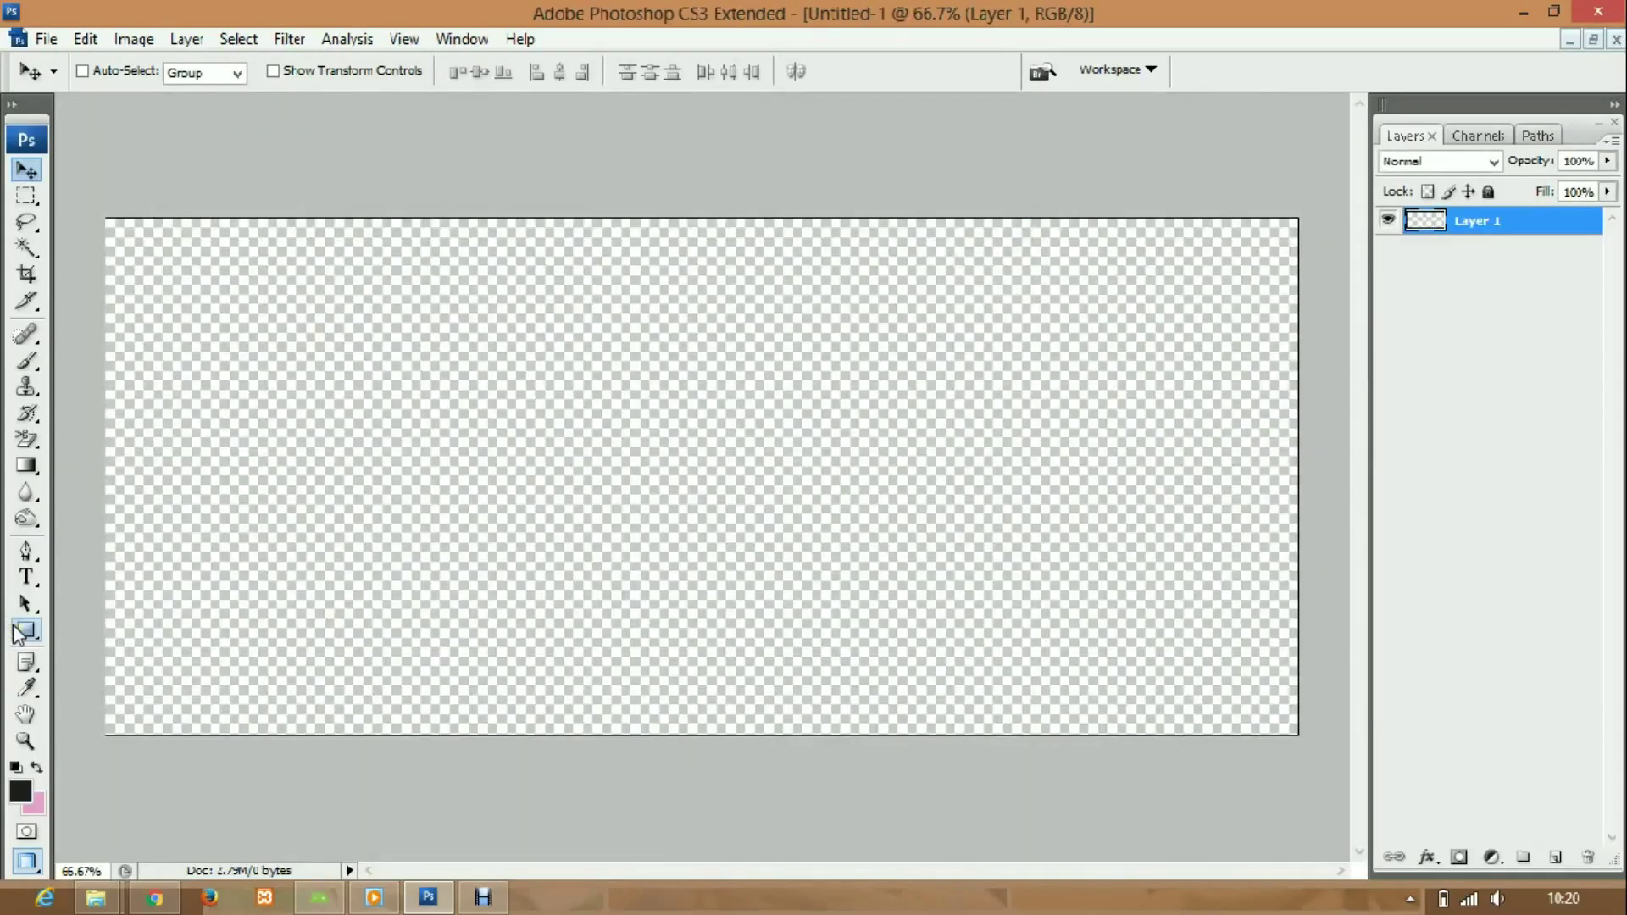
- Draw nine black rectangle blocks across the bottom of the canvas to form a skyline
left_click(18, 634)
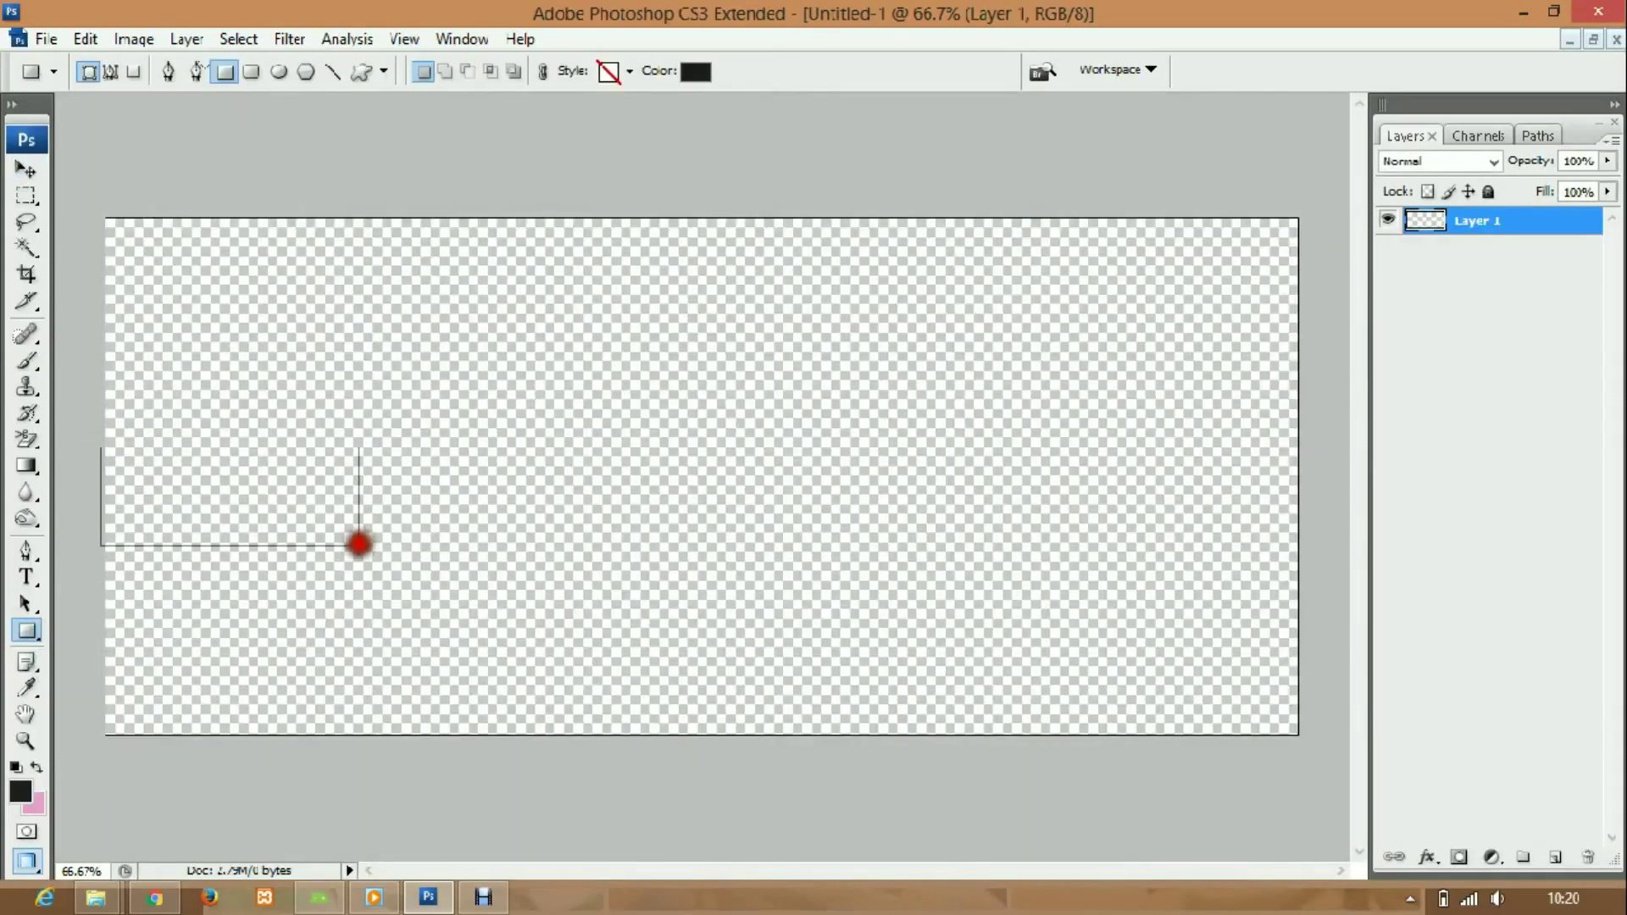
left_click_drag(290, 519, 208, 396)
left_click_drag(397, 739, 404, 745)
left_click_drag(404, 418, 529, 742)
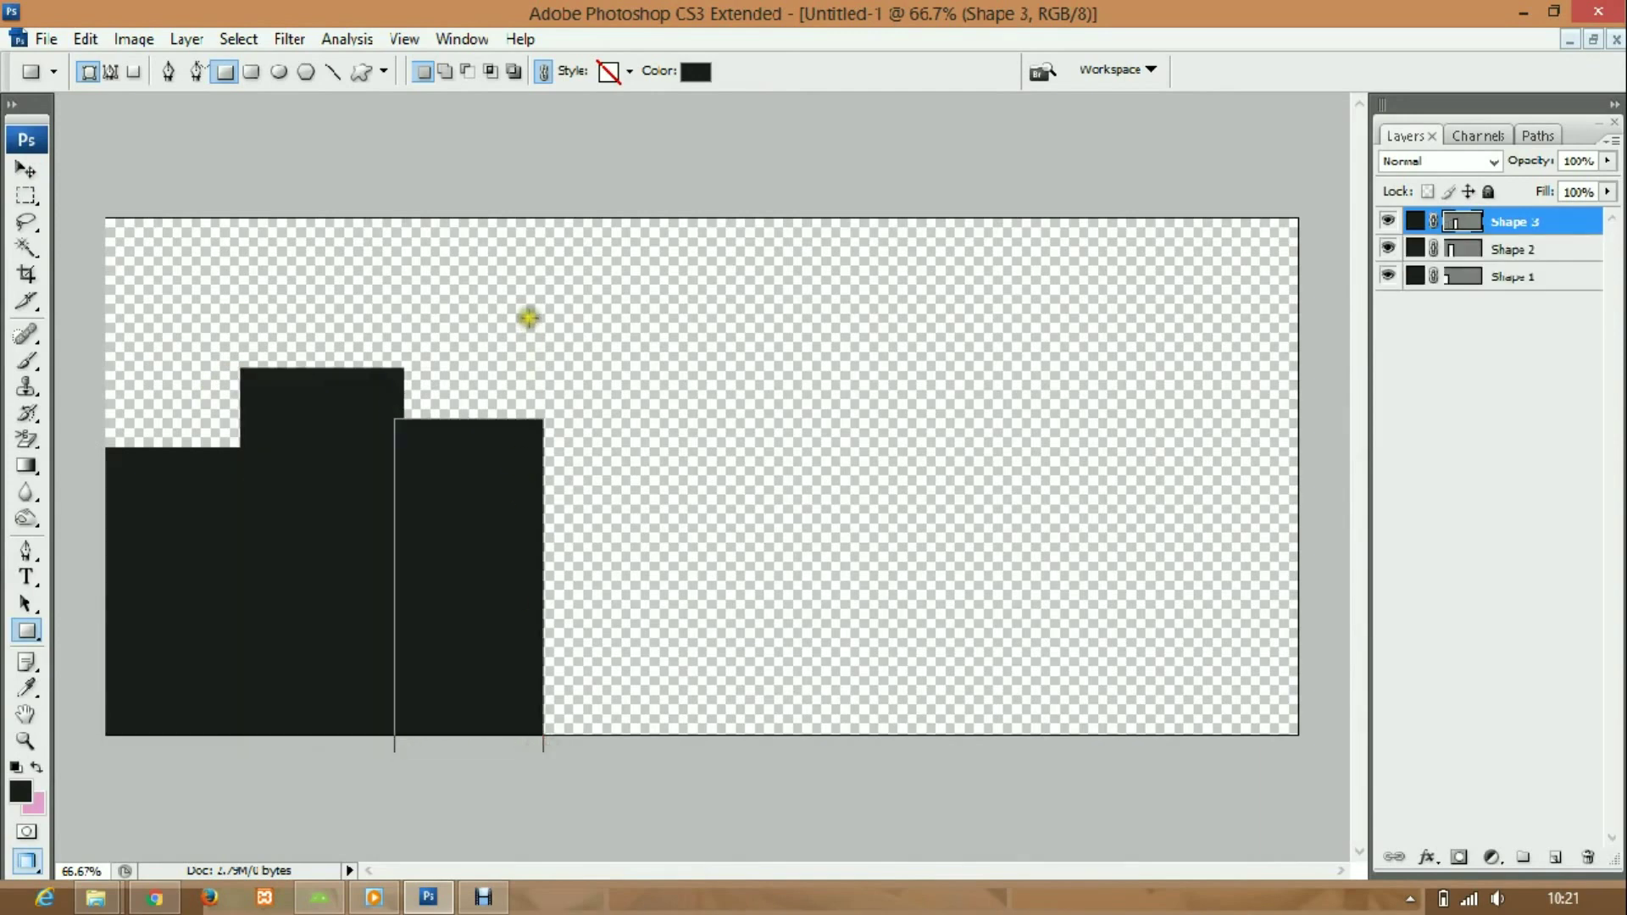
left_click_drag(528, 317, 722, 746)
left_click_drag(716, 557, 859, 748)
left_click_drag(839, 393, 1061, 745)
left_click_drag(1062, 462, 1154, 750)
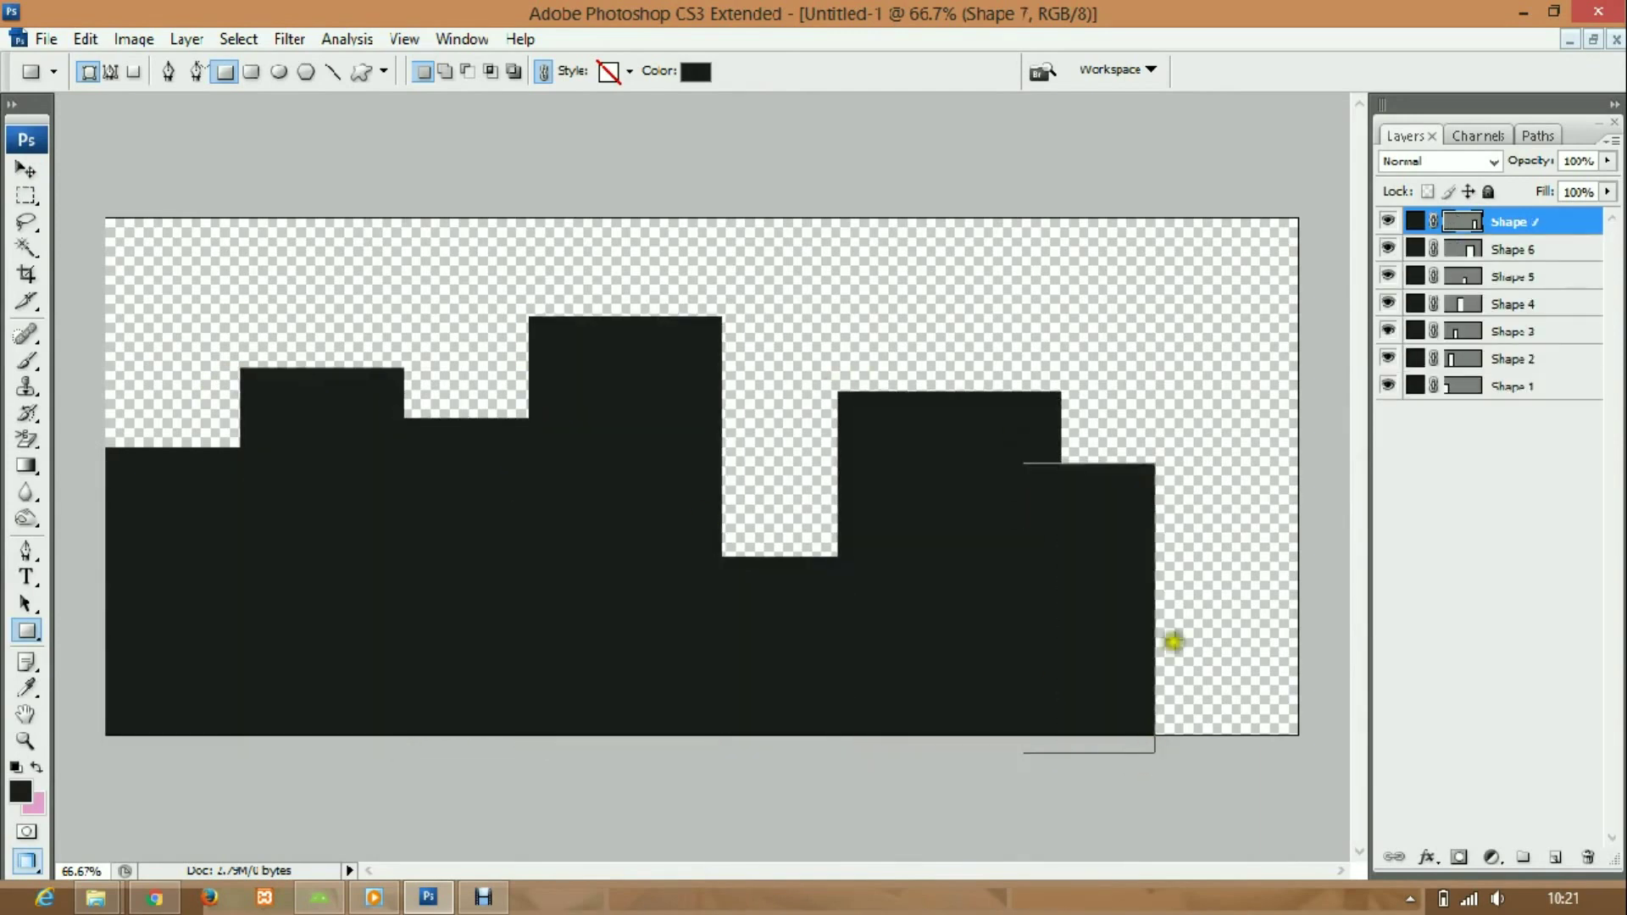
left_click_drag(1154, 512, 1257, 754)
mouse_move(1218, 293)
left_mouse_down()
mouse_move(1350, 683)
mouse_move(1323, 756)
left_mouse_up()
key("ctrl+z")
- Make the leftmost block, Shape 1, bright blue and narrow it into a slim building
double_click(1415, 441)
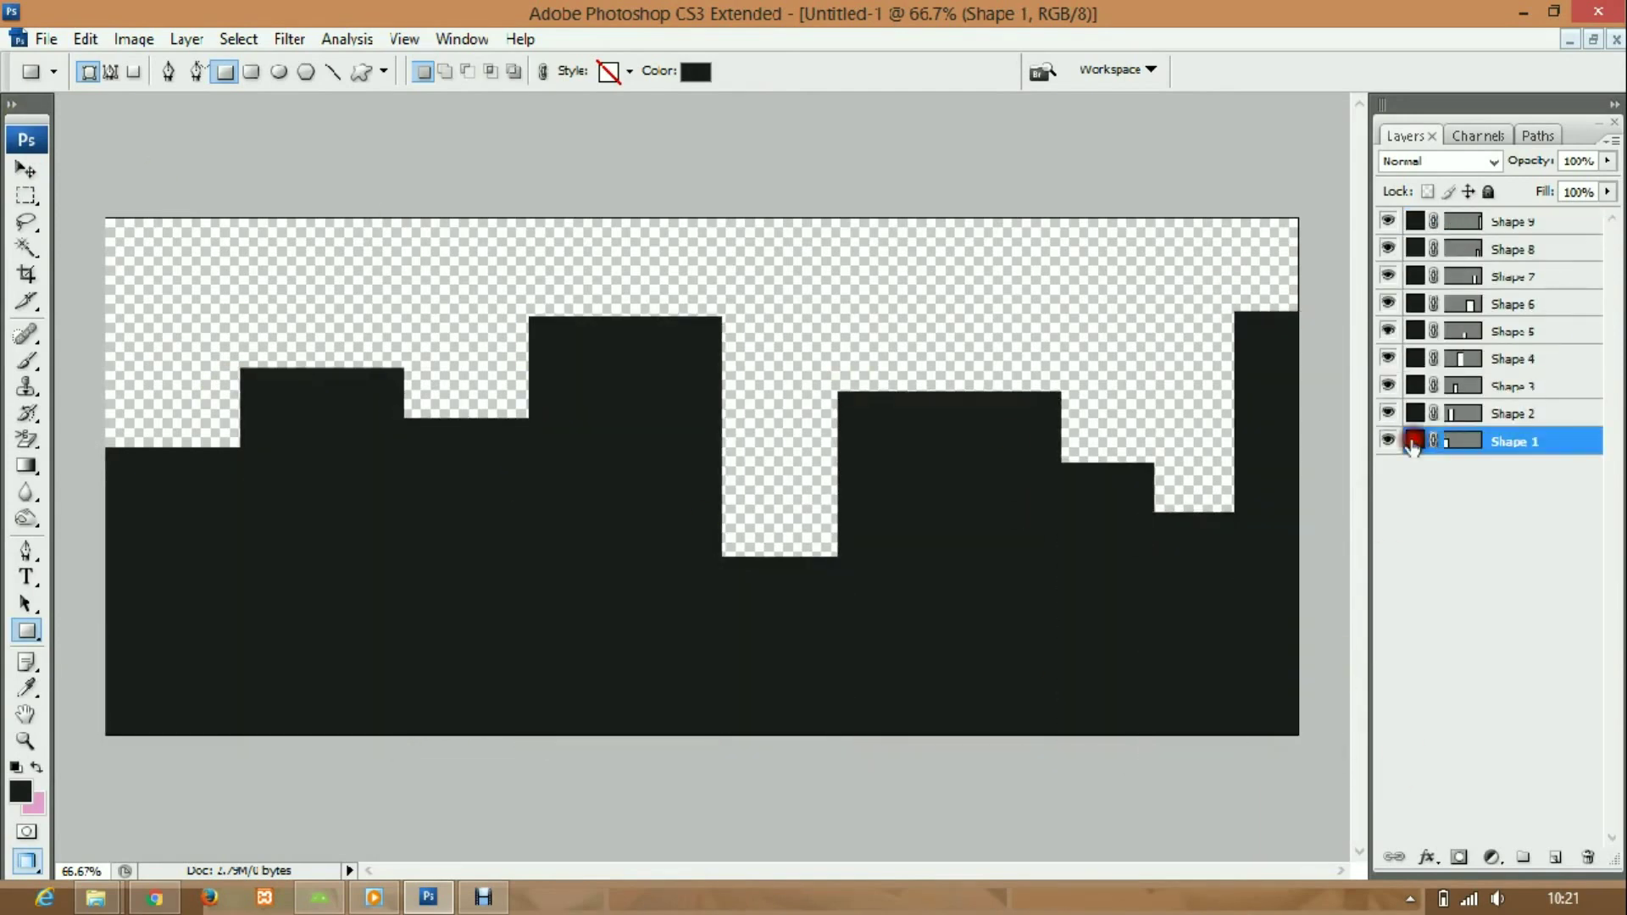
left_click(1238, 195)
key("Return")
key("ctrl+t")
left_click_drag(240, 591, 219, 591)
key("Return")
- Duplicate the blue building as 'blue 2', narrowing it and placing it beside the original
right_click(1517, 441)
left_click(1357, 411)
type("blue 2")
key("Return")
double_click(1415, 440)
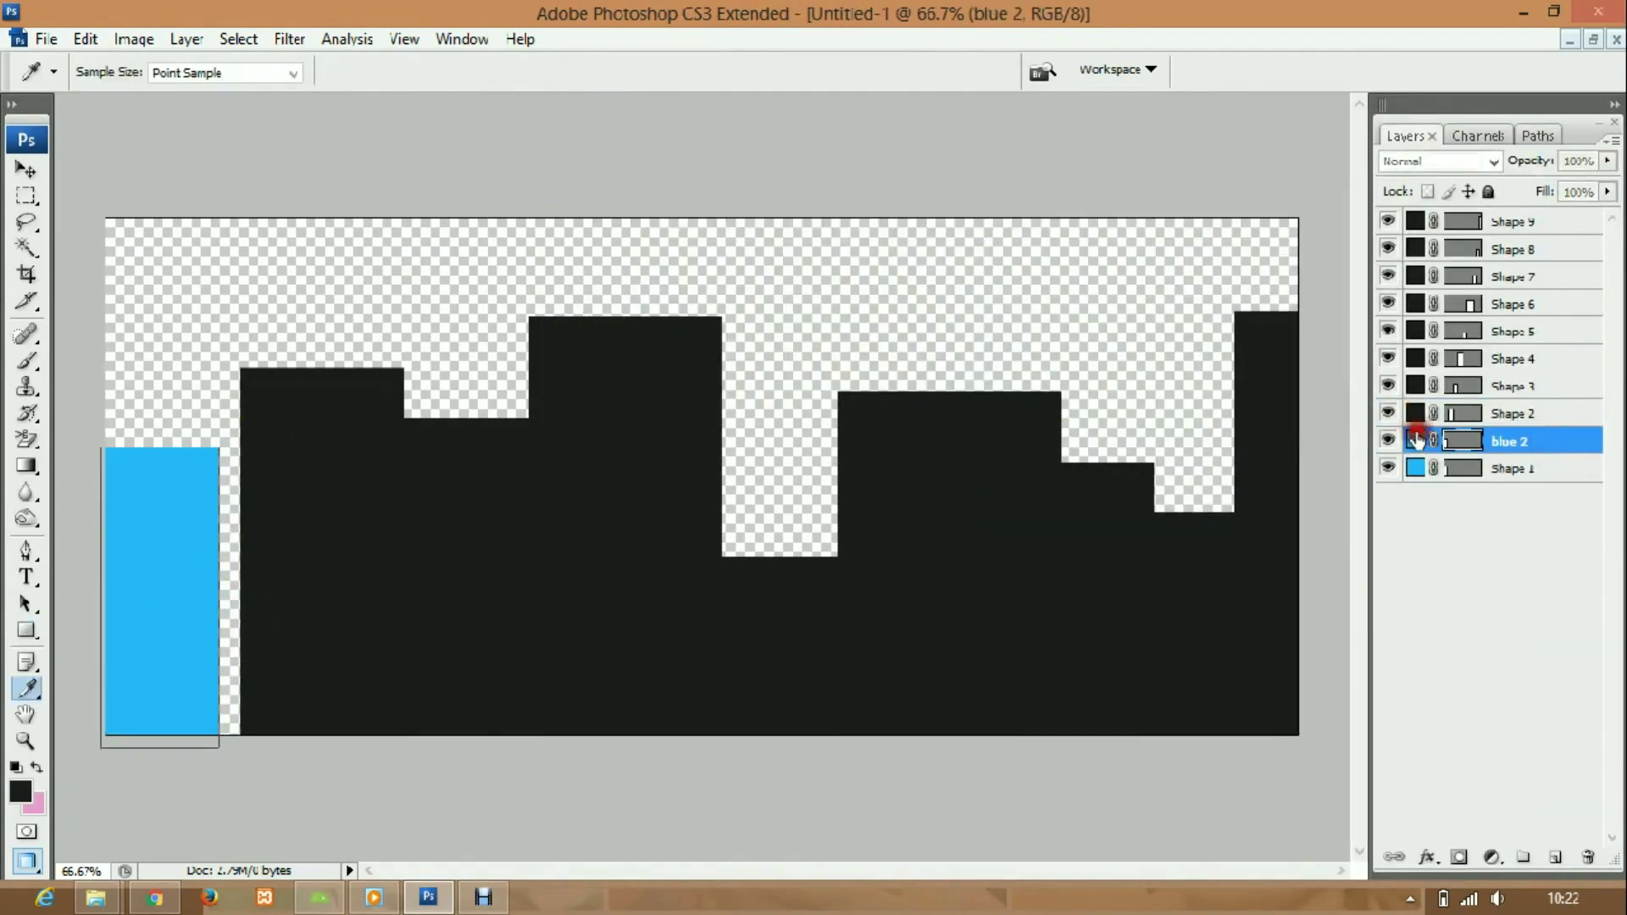
key("Return")
key("ctrl+t")
left_click_drag(98, 591, 149, 591)
key("Return")
- Recolour 'blue 2' a slightly darker blue and hide all the black skyline blocks
left_click(1517, 414)
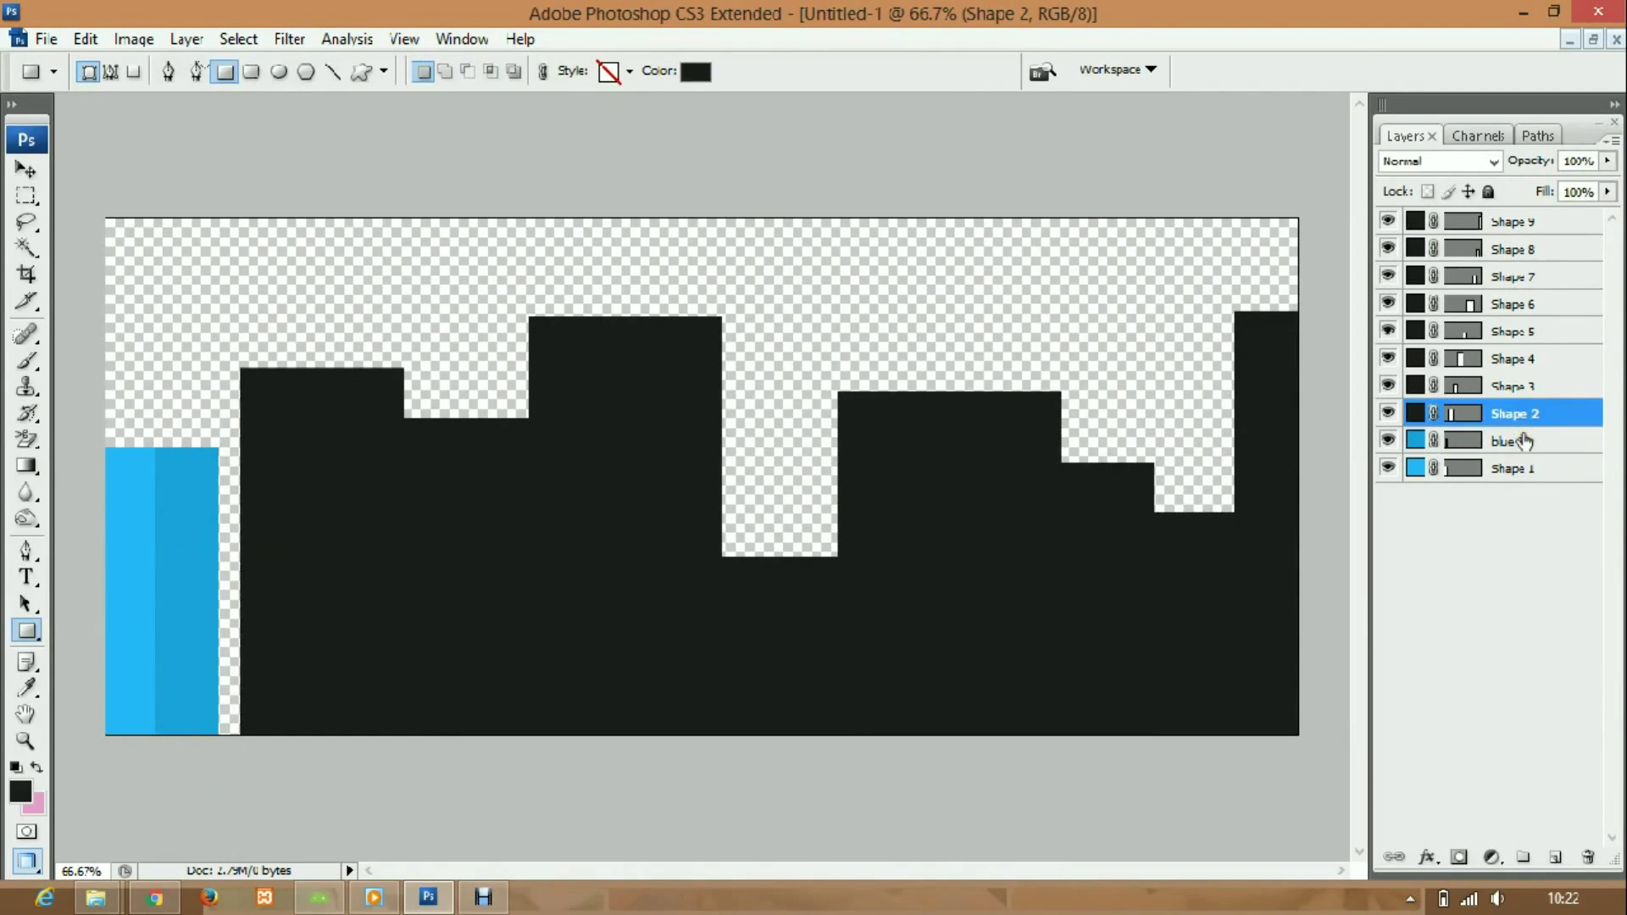
double_click(1416, 441)
left_click(1267, 219)
key("Return")
left_click_drag(1389, 413, 1388, 222)
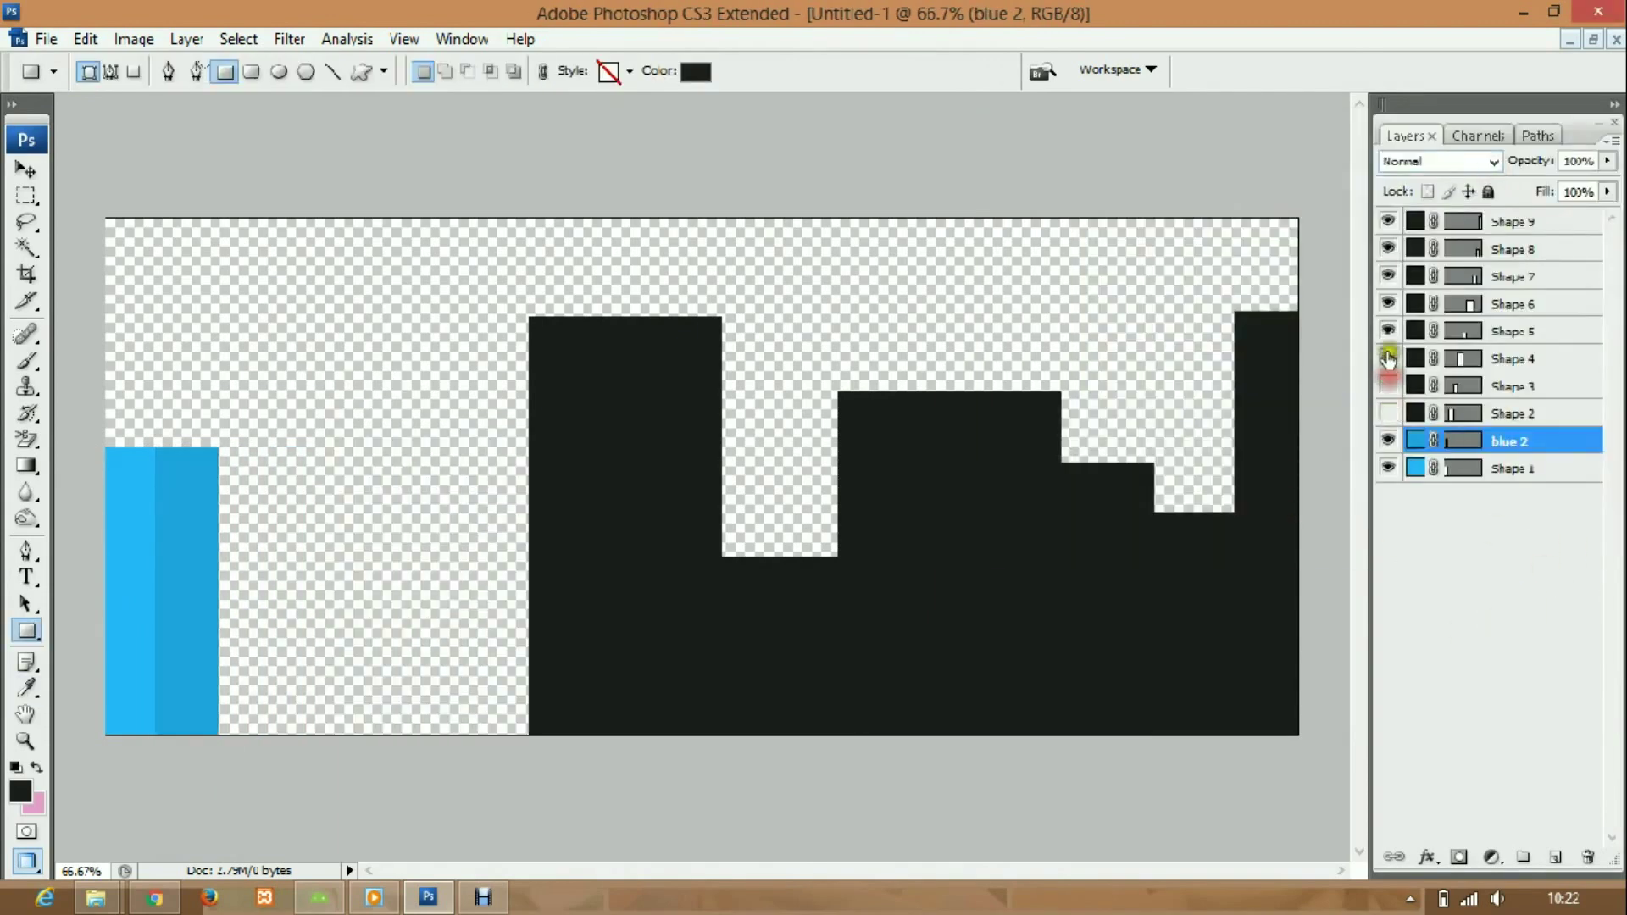
left_click_drag(27, 631, 133, 650)
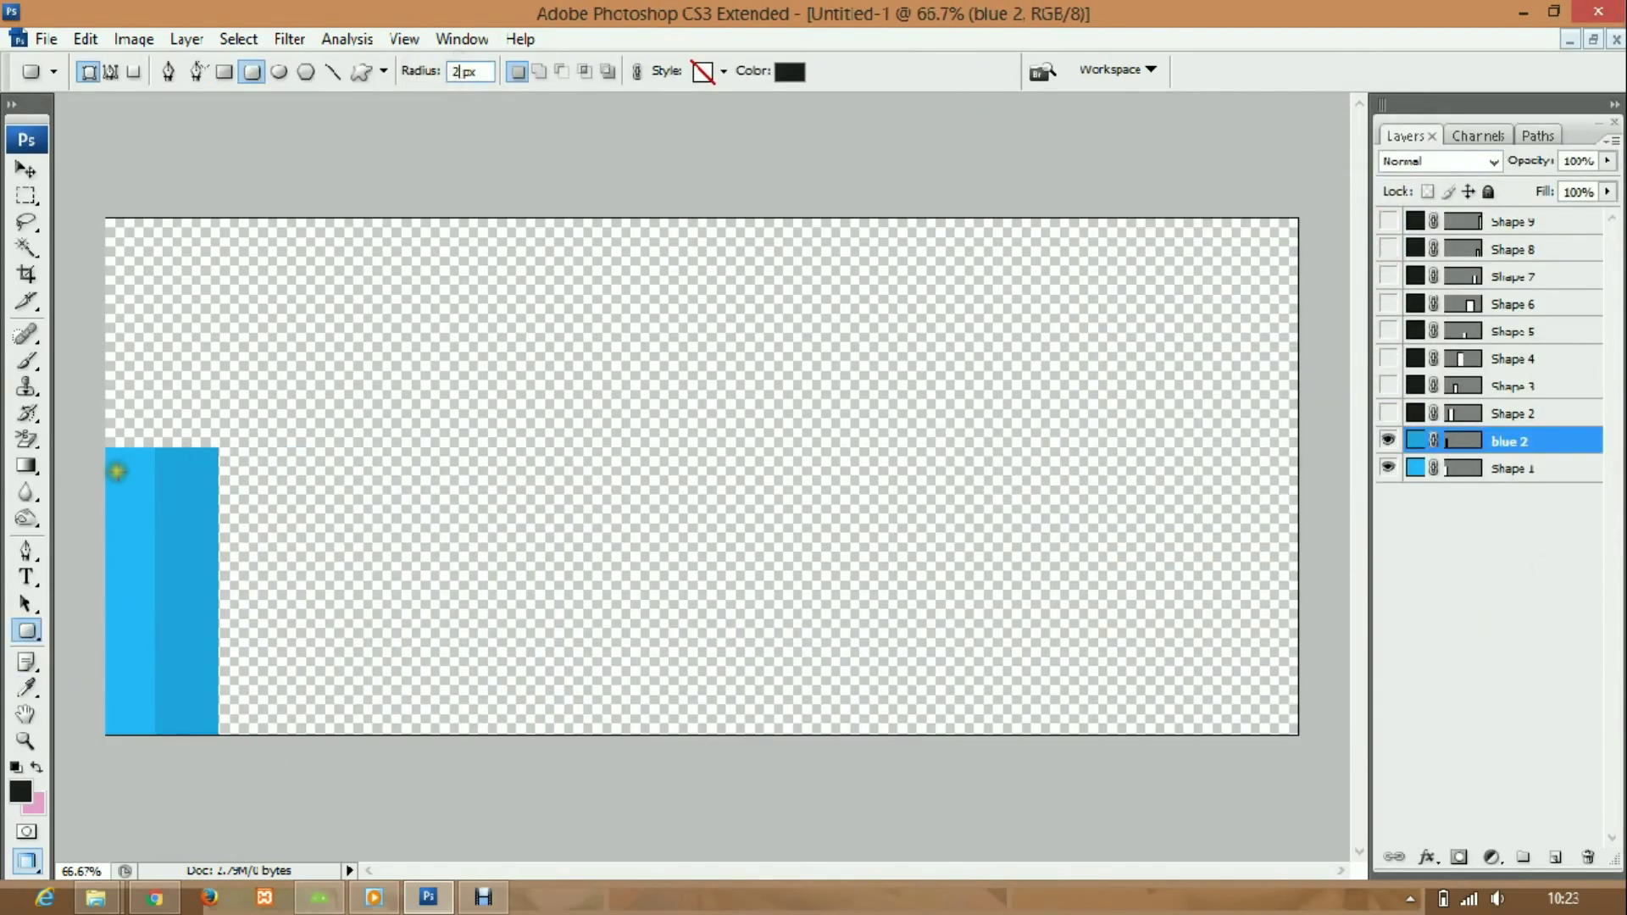
- Draw a small rounded window and duplicate it as 'window 2' on the darker building
left_click_drag(147, 494, 148, 493)
double_click(1415, 440)
left_click(1551, 168)
right_click(1585, 441)
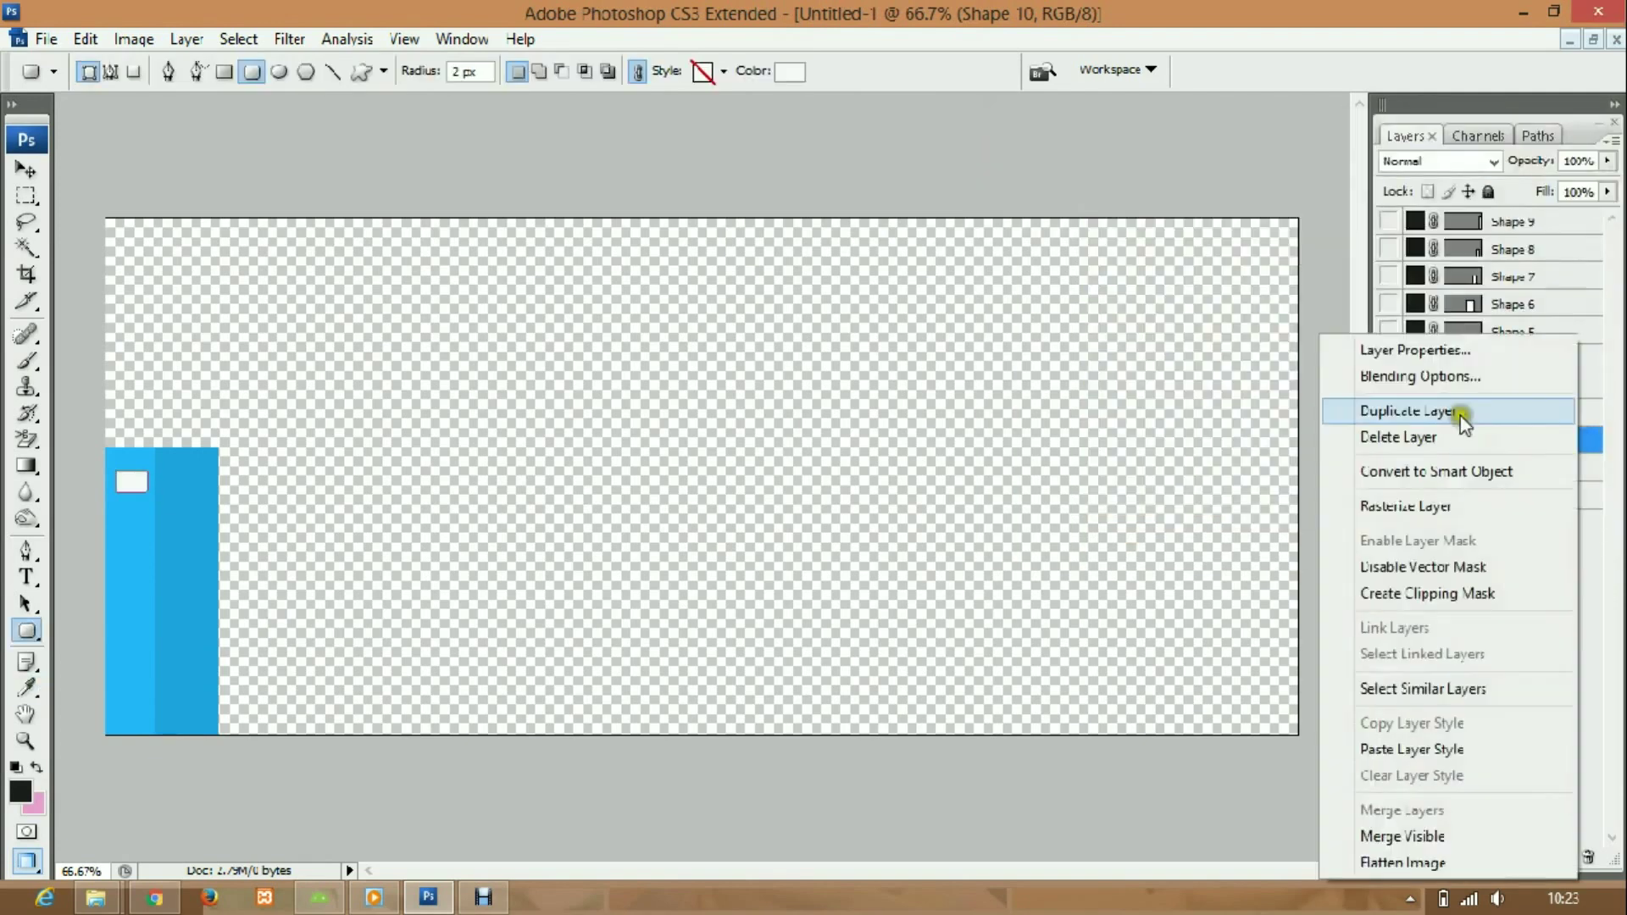
left_click(1453, 312)
type("window 2")
key("Return")
left_click(26, 168)
left_click_drag(131, 482, 186, 490)
- Colour the windows light blue and copy them into columns of four on both buildings
double_click(1415, 468)
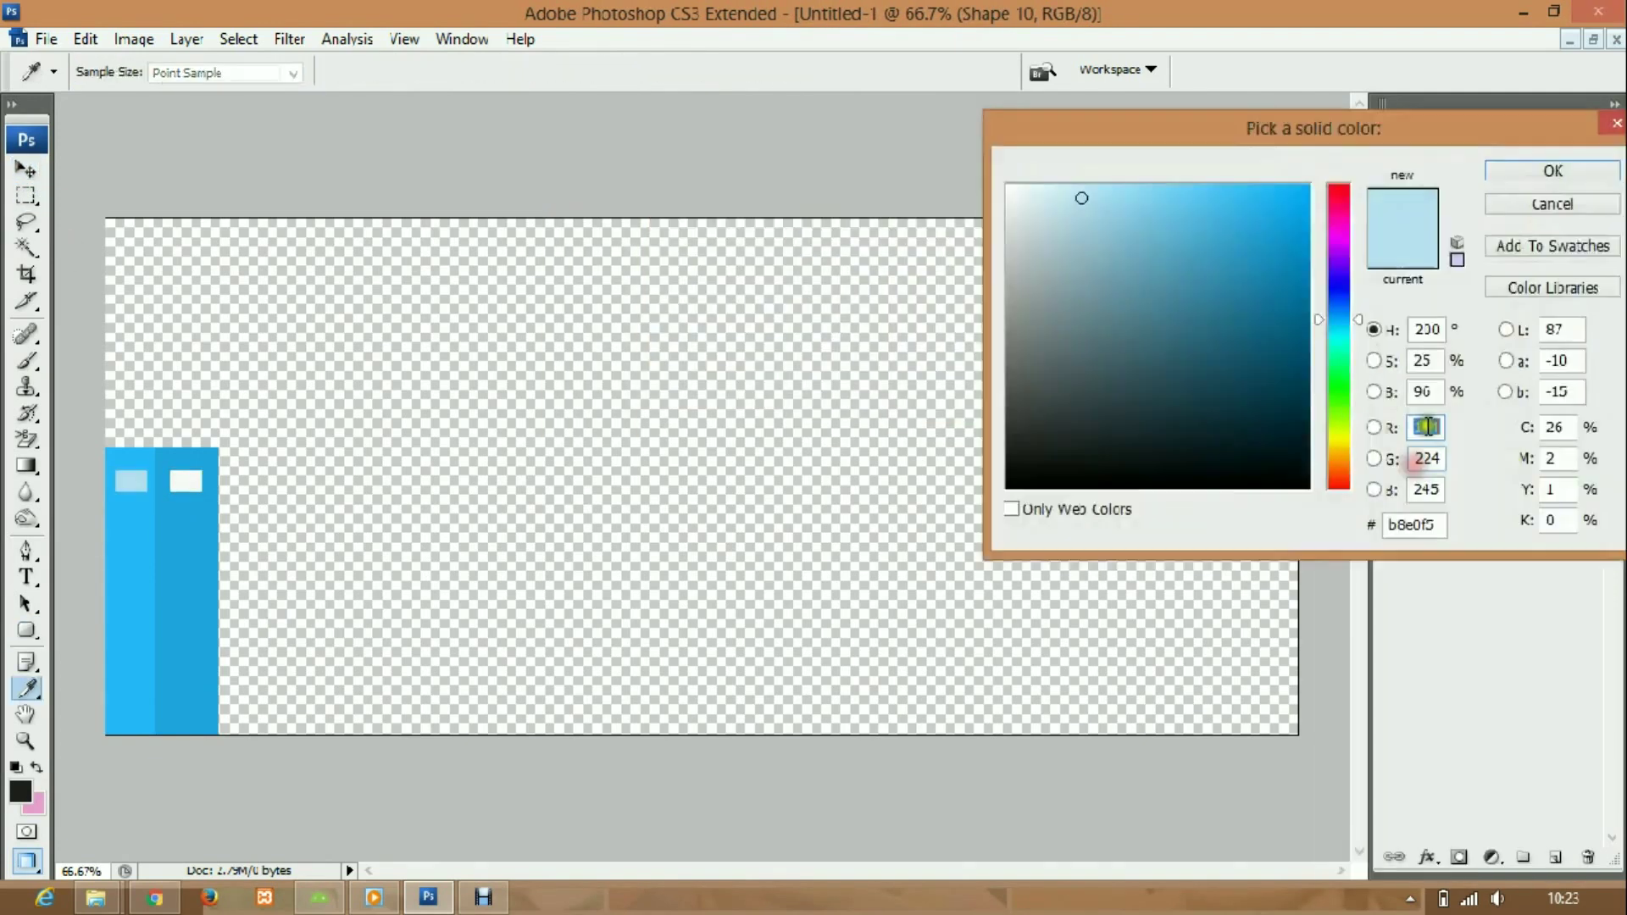
left_click(1513, 166)
left_click_drag(197, 297, 198, 332)
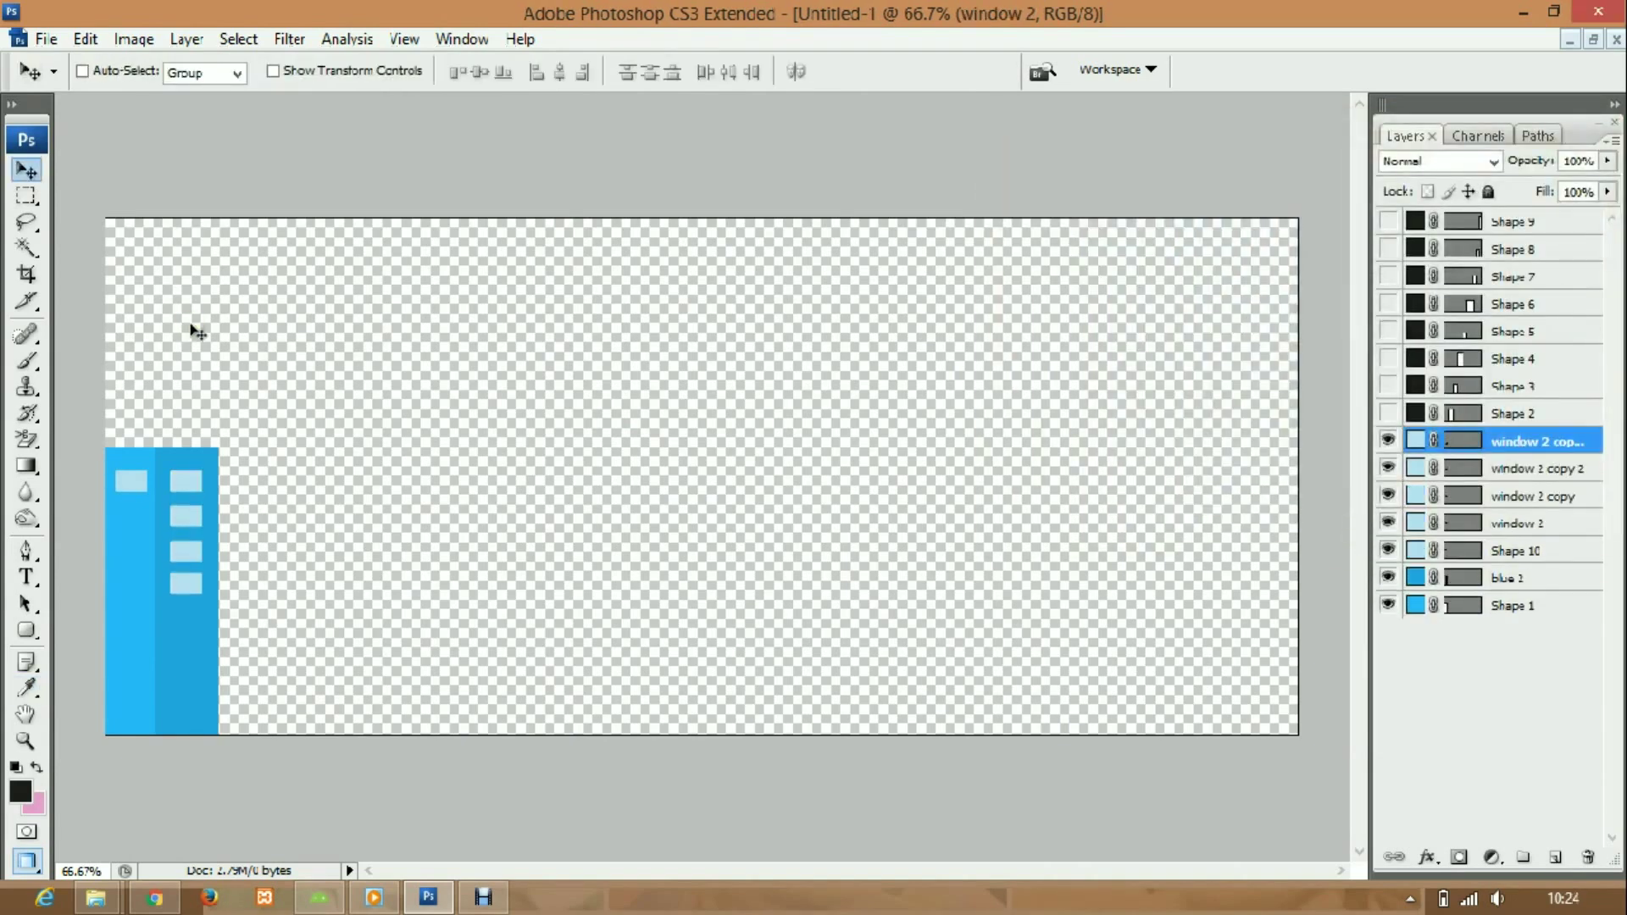
left_click(1517, 498)
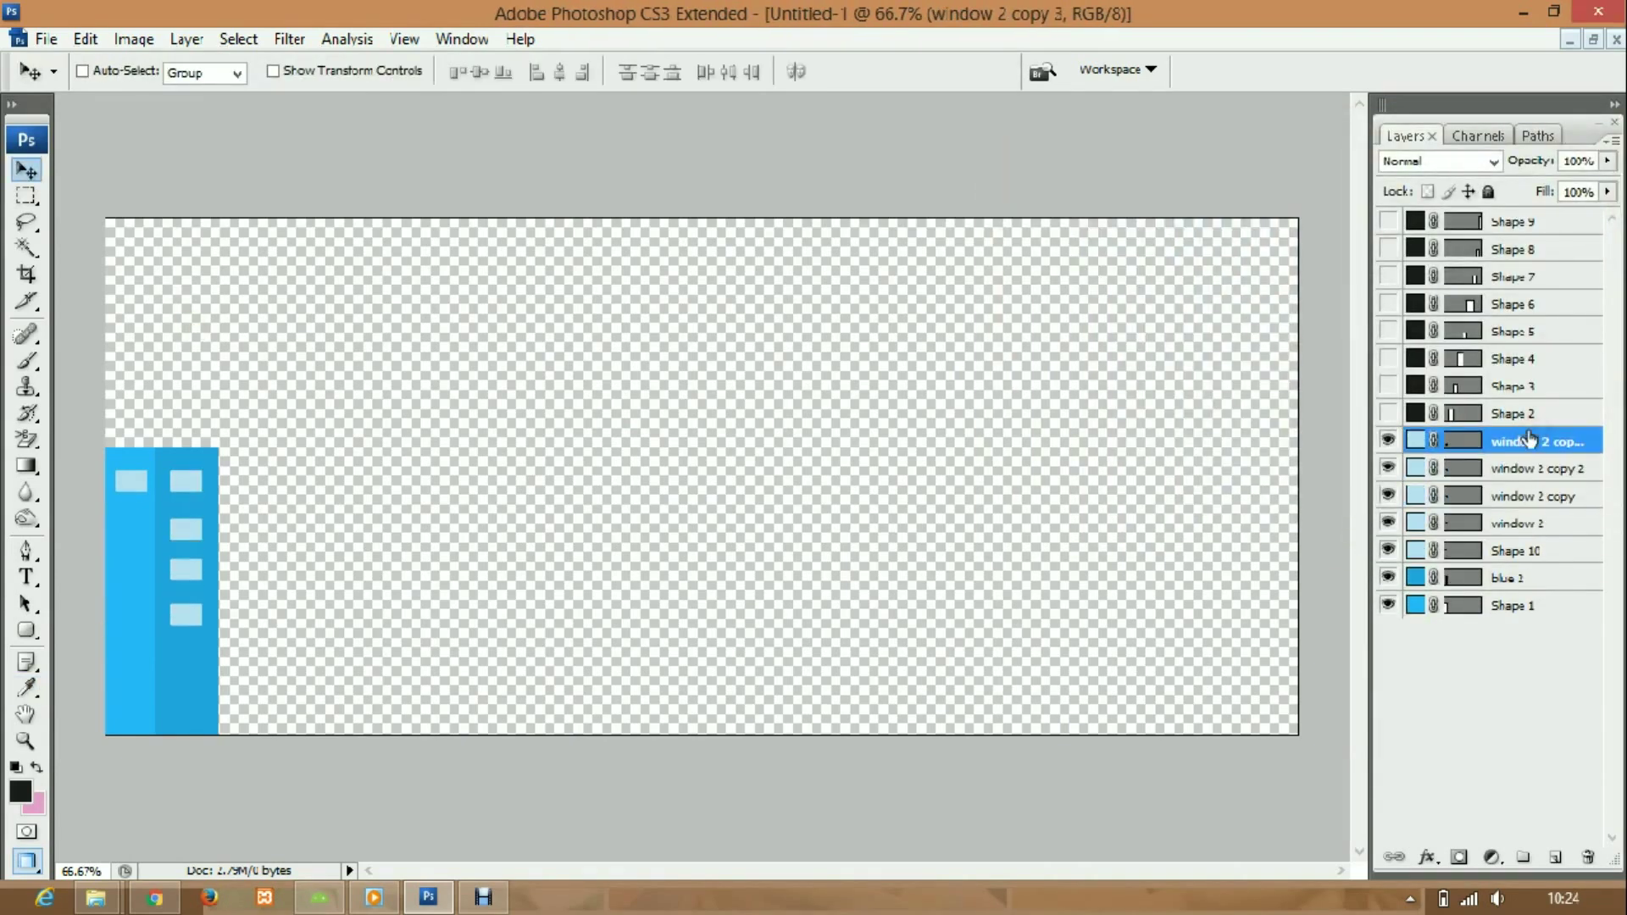
left_click(1512, 498)
left_click(1515, 468)
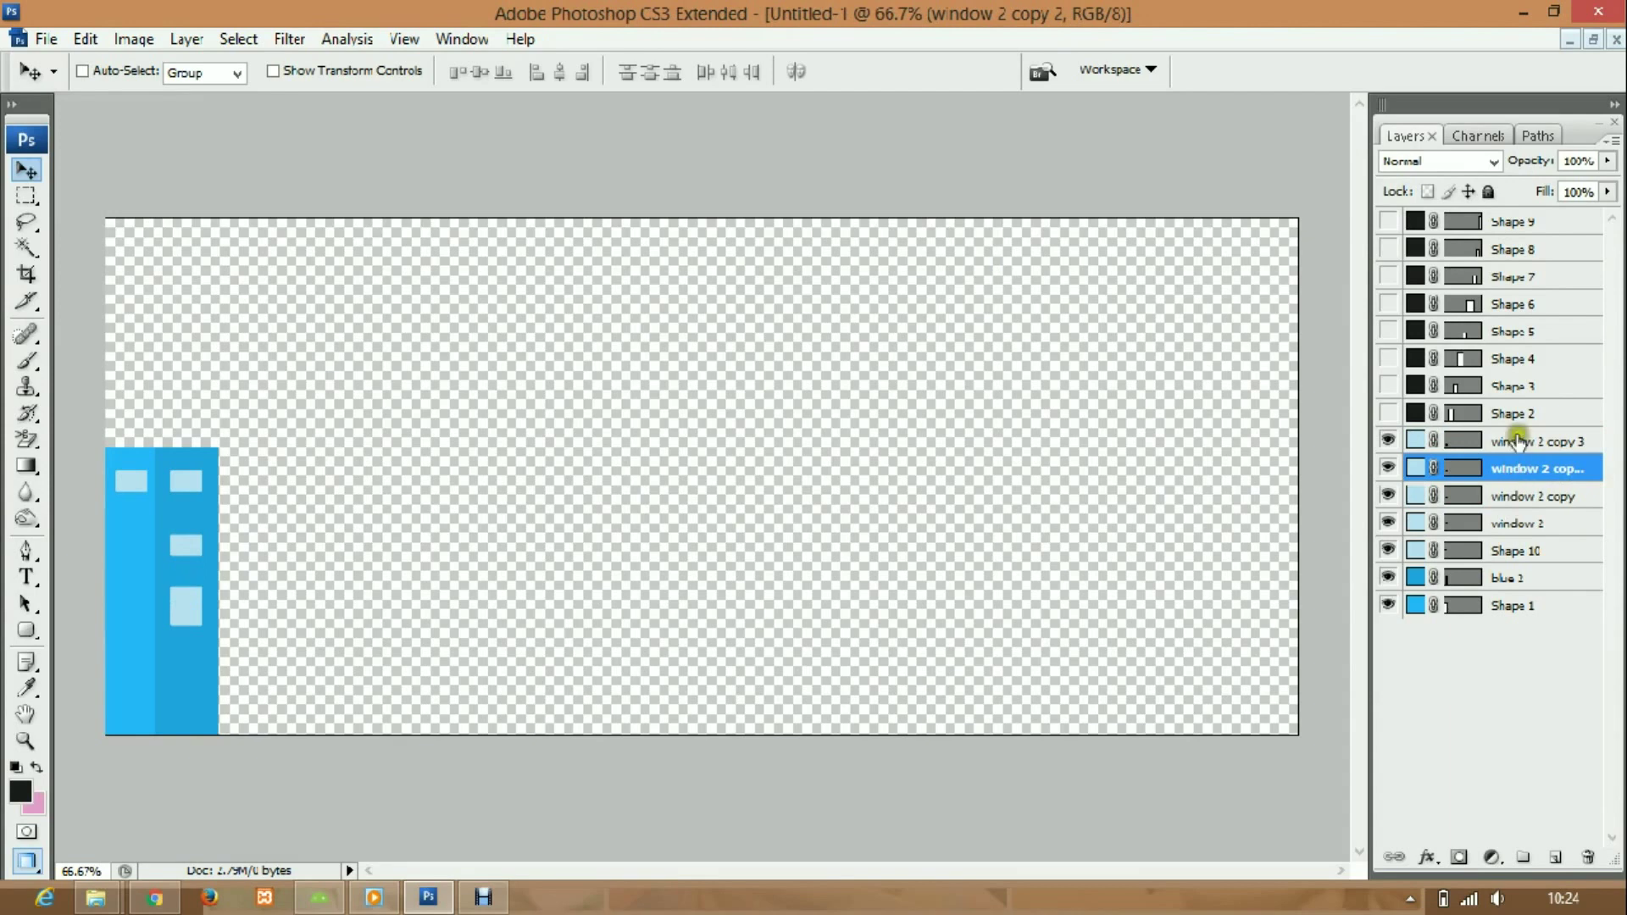
left_click(1530, 497)
left_click(1526, 441)
left_click(1515, 551)
key("ctrl+j")
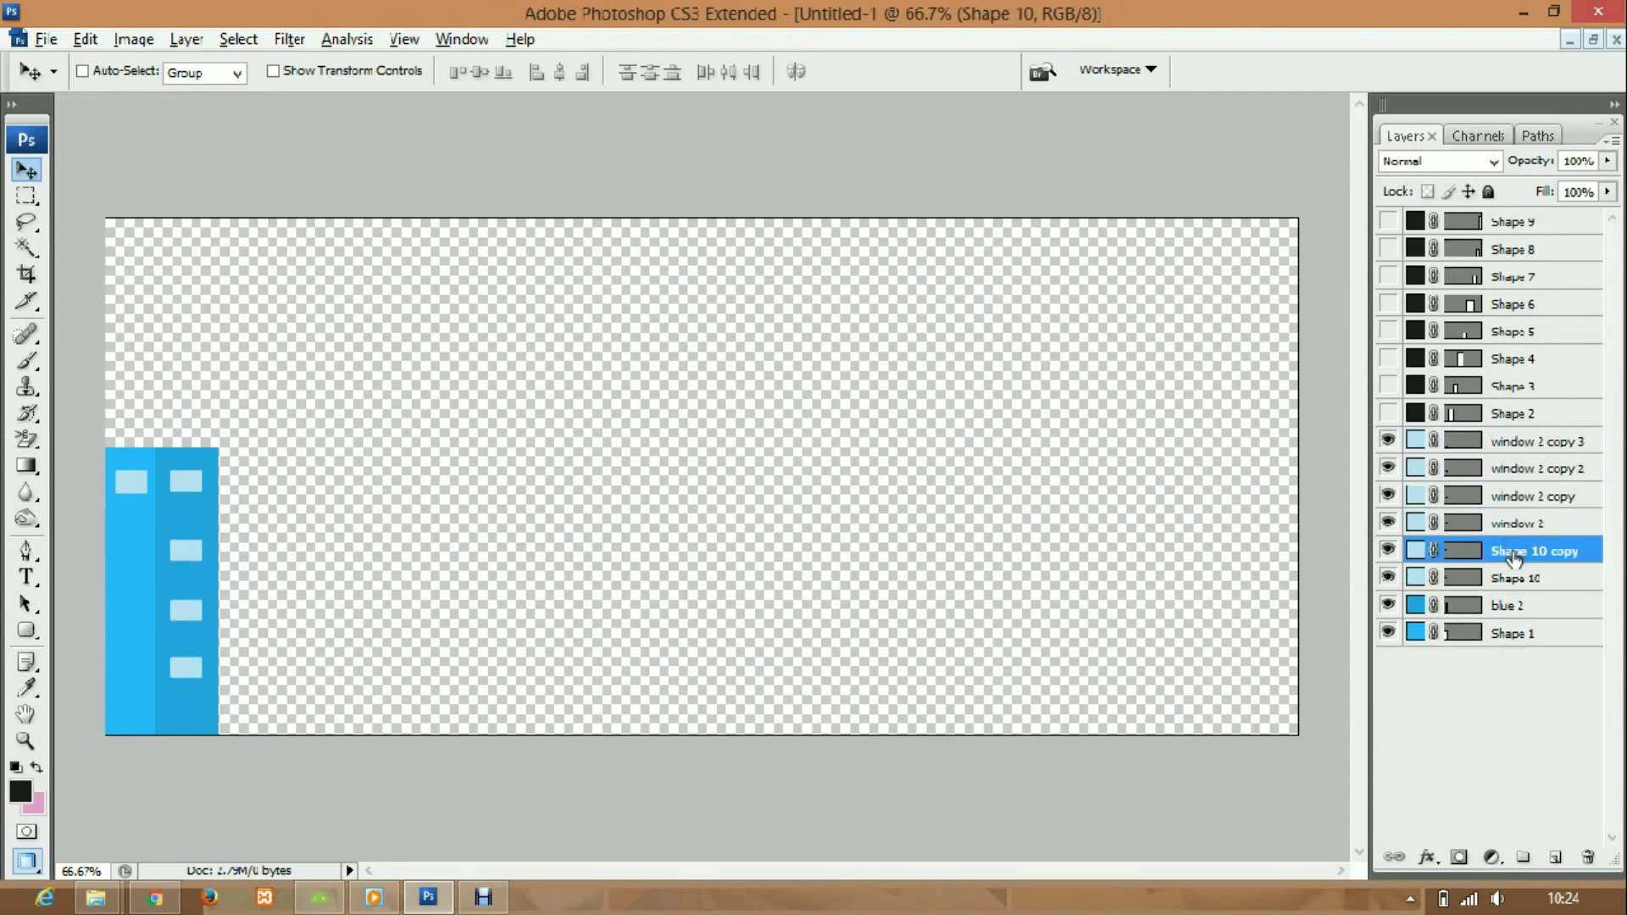
key("ctrl+j")
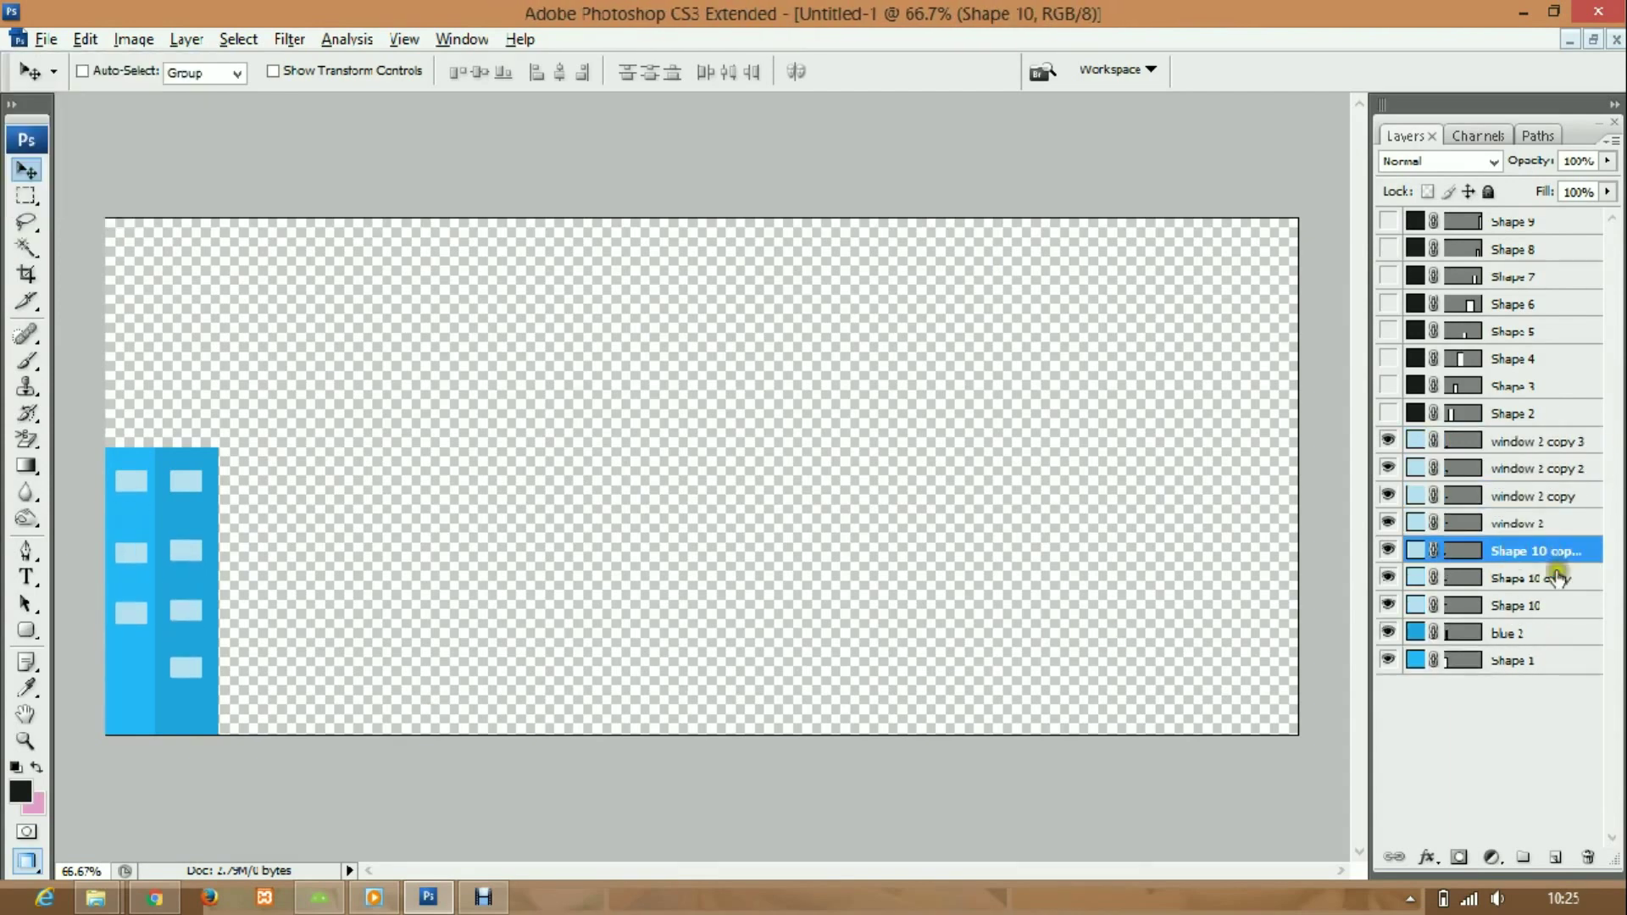
left_click(1552, 553)
- Stretch the darker 'blue 2' building taller and wider
key("ctrl+t")
left_click_drag(189, 448, 189, 396)
left_click_drag(218, 591, 250, 591)
key("Return")
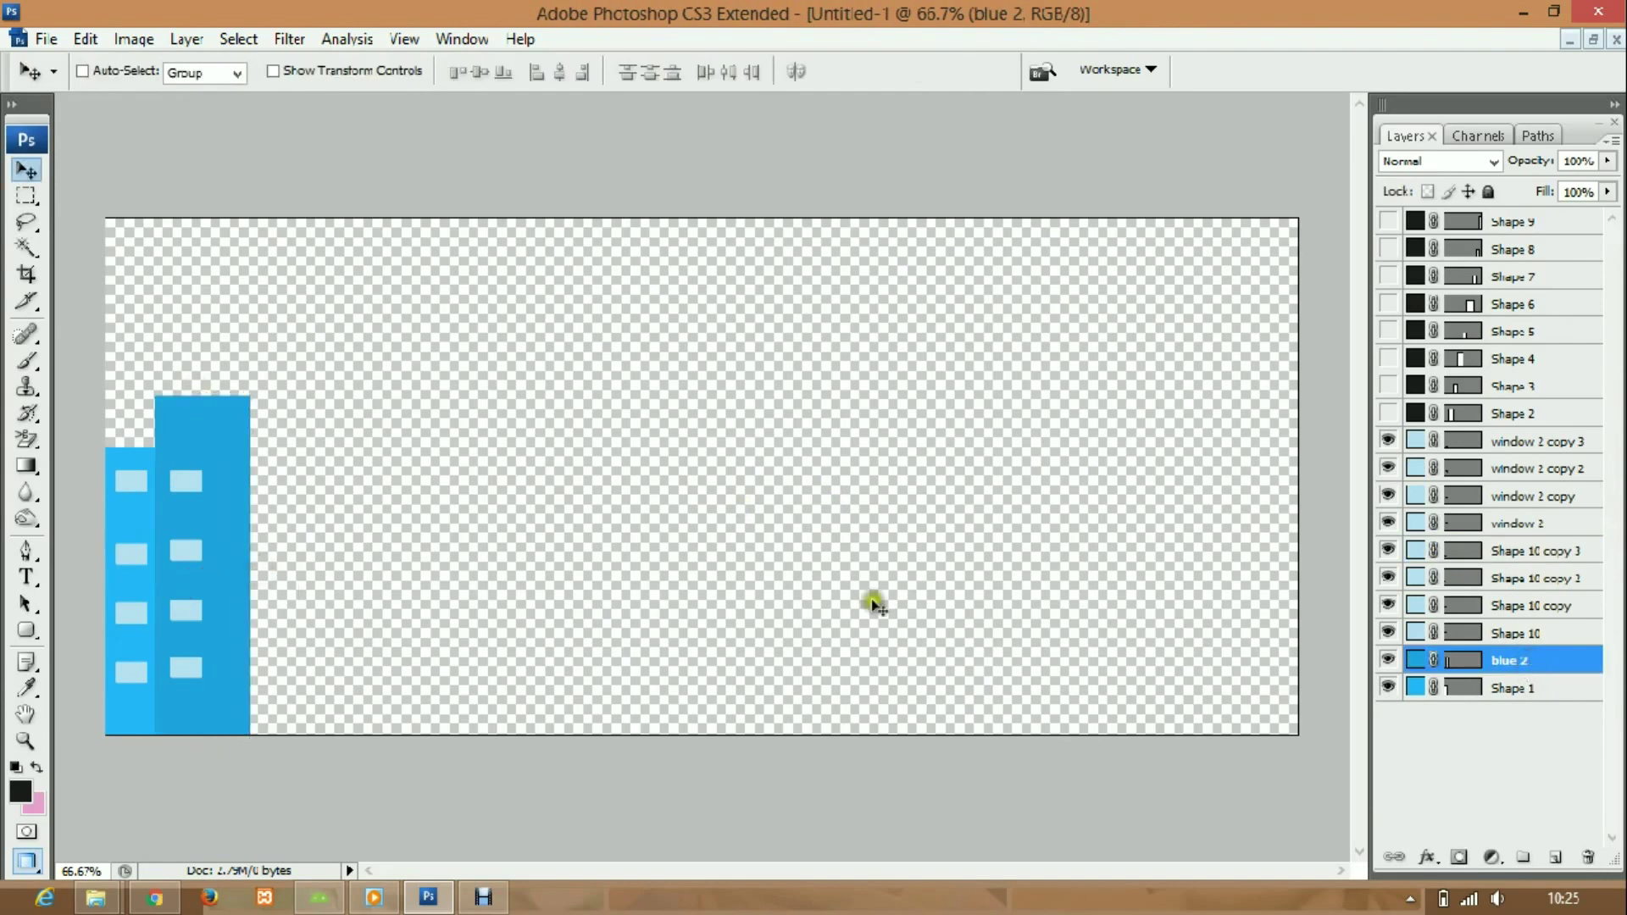
- Nudge the darker building with its windows right, and recentre the light building's windows
left_click(1517, 523)
left_click(1517, 441, "shift")
key("shift+Right")
key("shift+Right")
key("shift+Right")
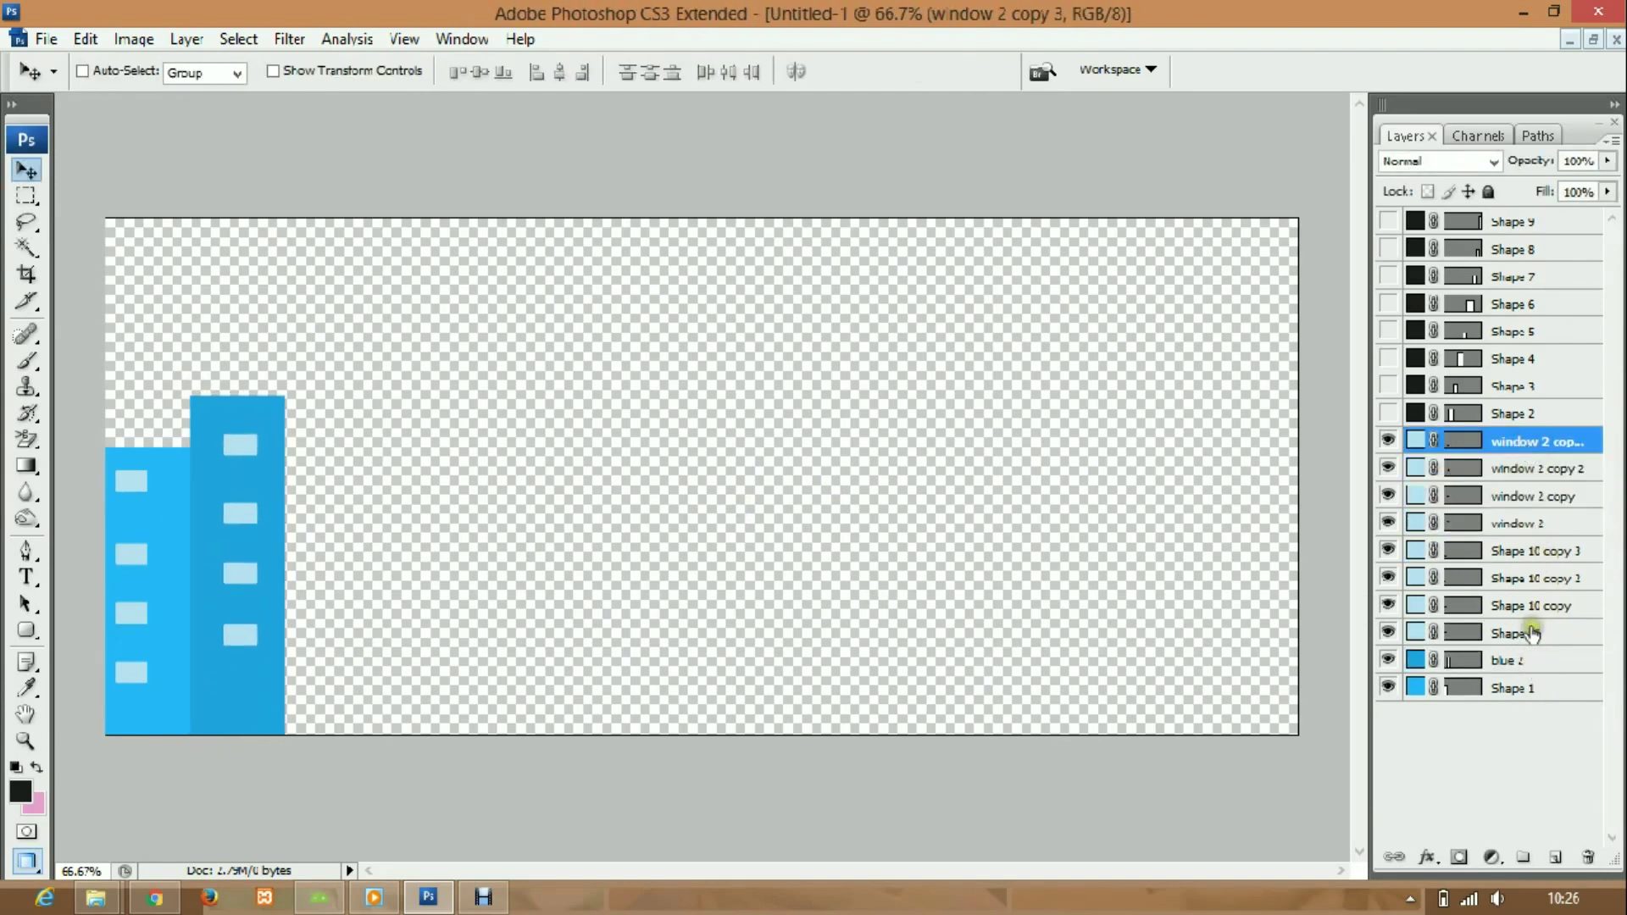
left_click(1533, 551)
left_click(1517, 633, "shift")
key("shift+Right")
key("shift+Right")
key("shift+Right")
left_click(1517, 605)
left_click(1530, 579)
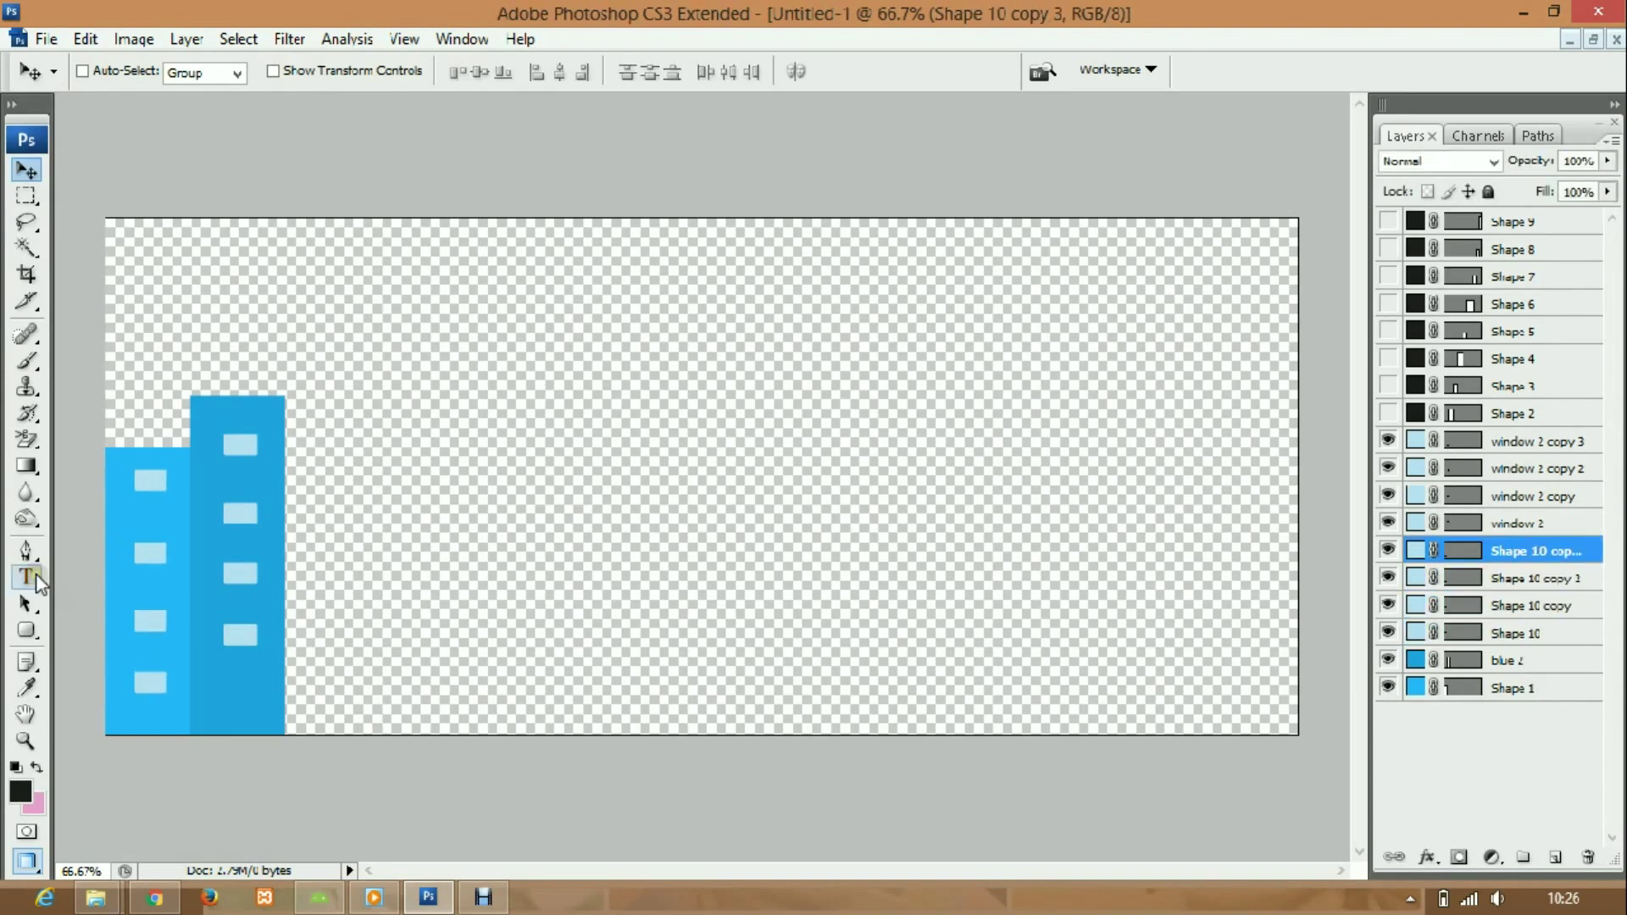
- Draw a black Shape 11 block at the base of the buildings
right_click(26, 630)
left_click(102, 629)
left_click_drag(241, 716, 208, 748)
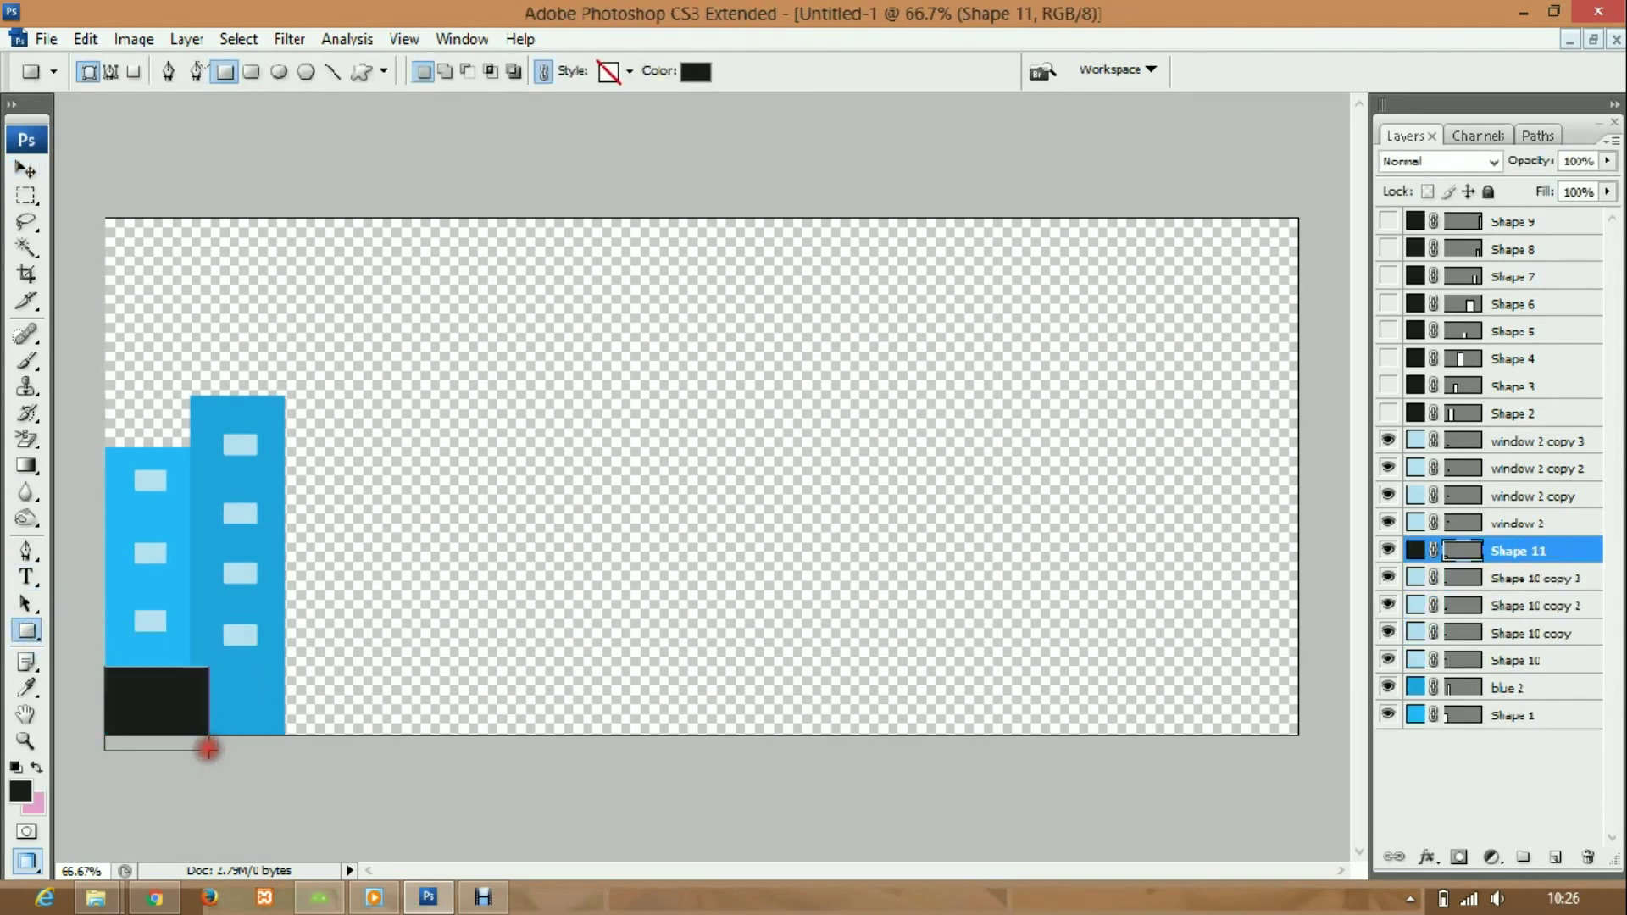
- Add a second black base block beside the first and move both layers above the windows
left_click_drag(208, 622, 255, 745)
left_click(1540, 578)
right_click(1540, 574)
left_click(1472, 108)
key("Return")
key("v")
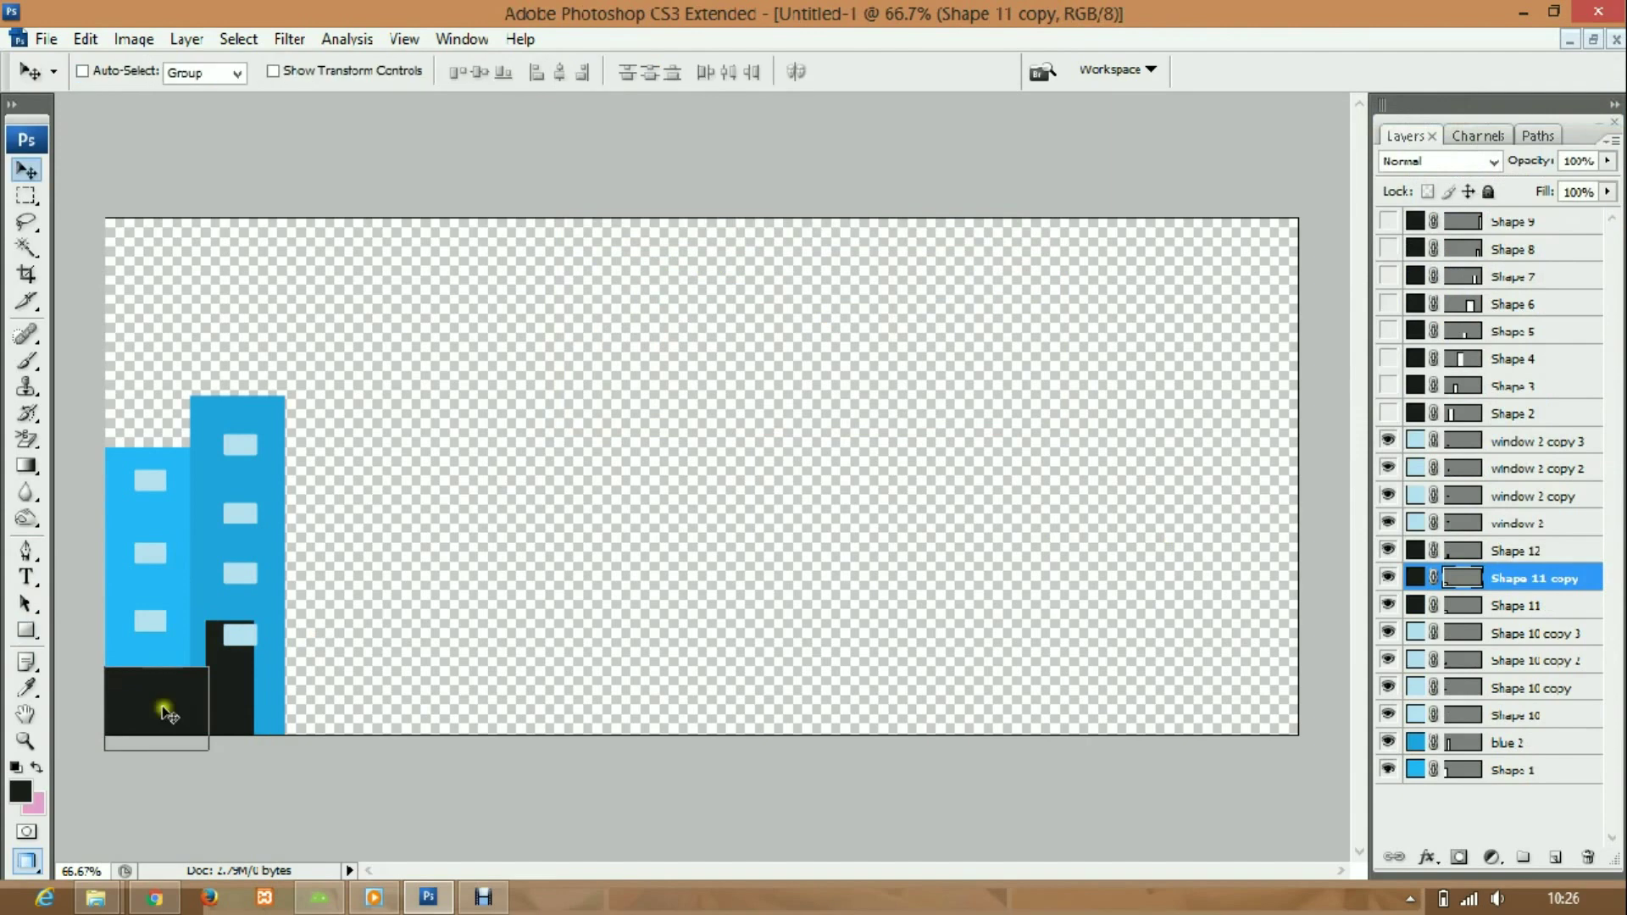
right_click(332, 711)
key("ctrl+t")
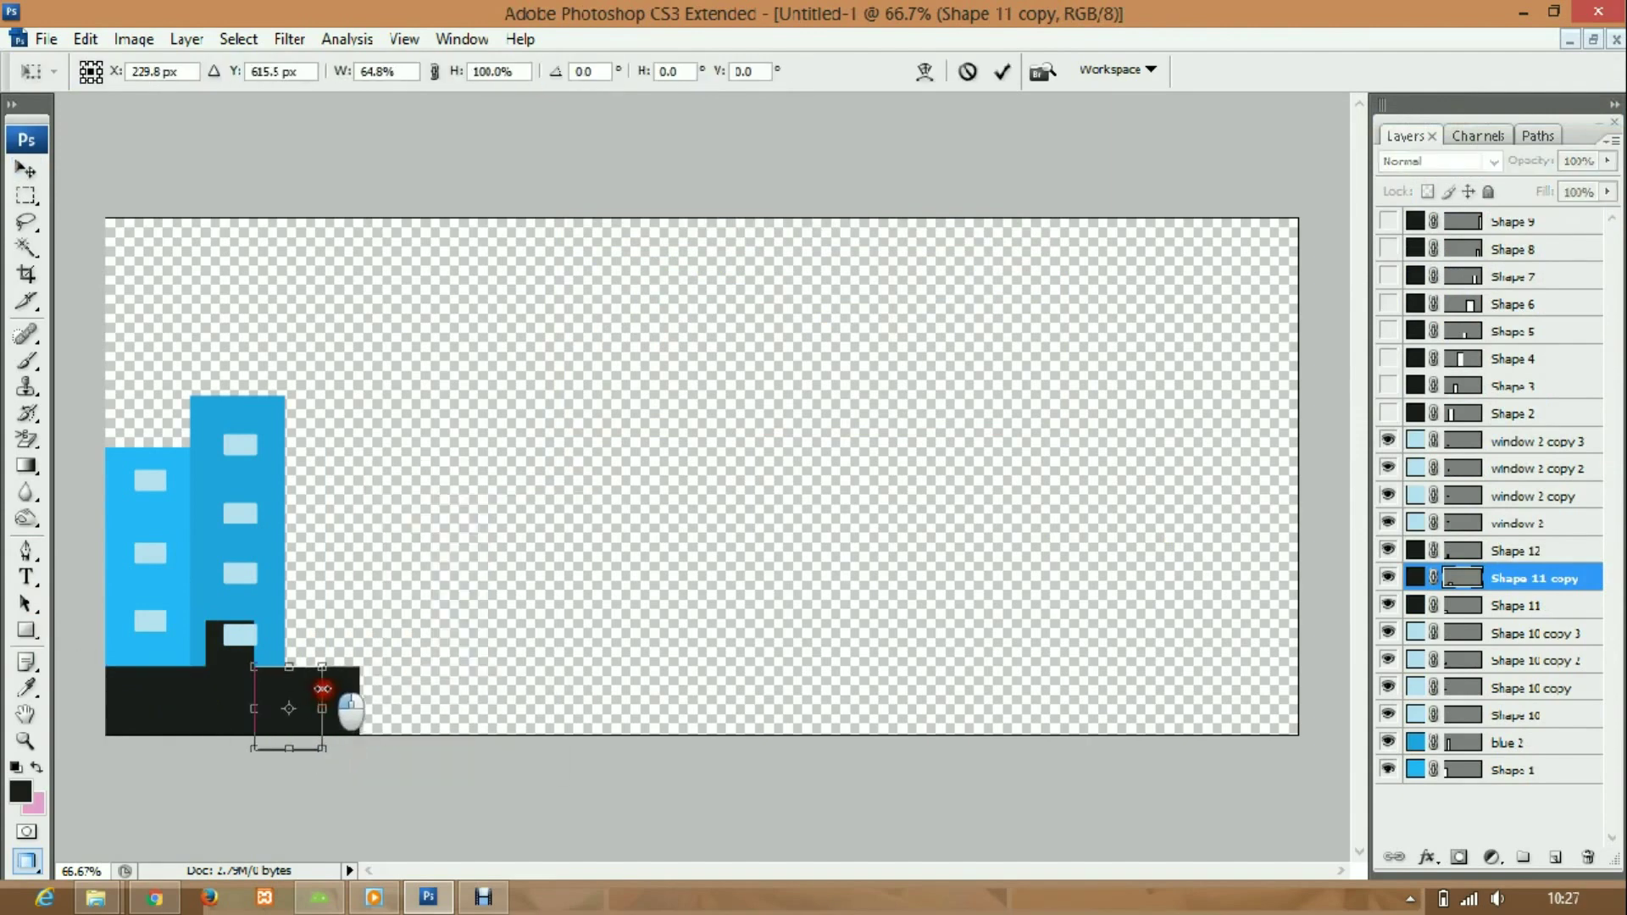
double_click(1416, 579)
left_click(1553, 205)
left_click(1530, 606, "shift")
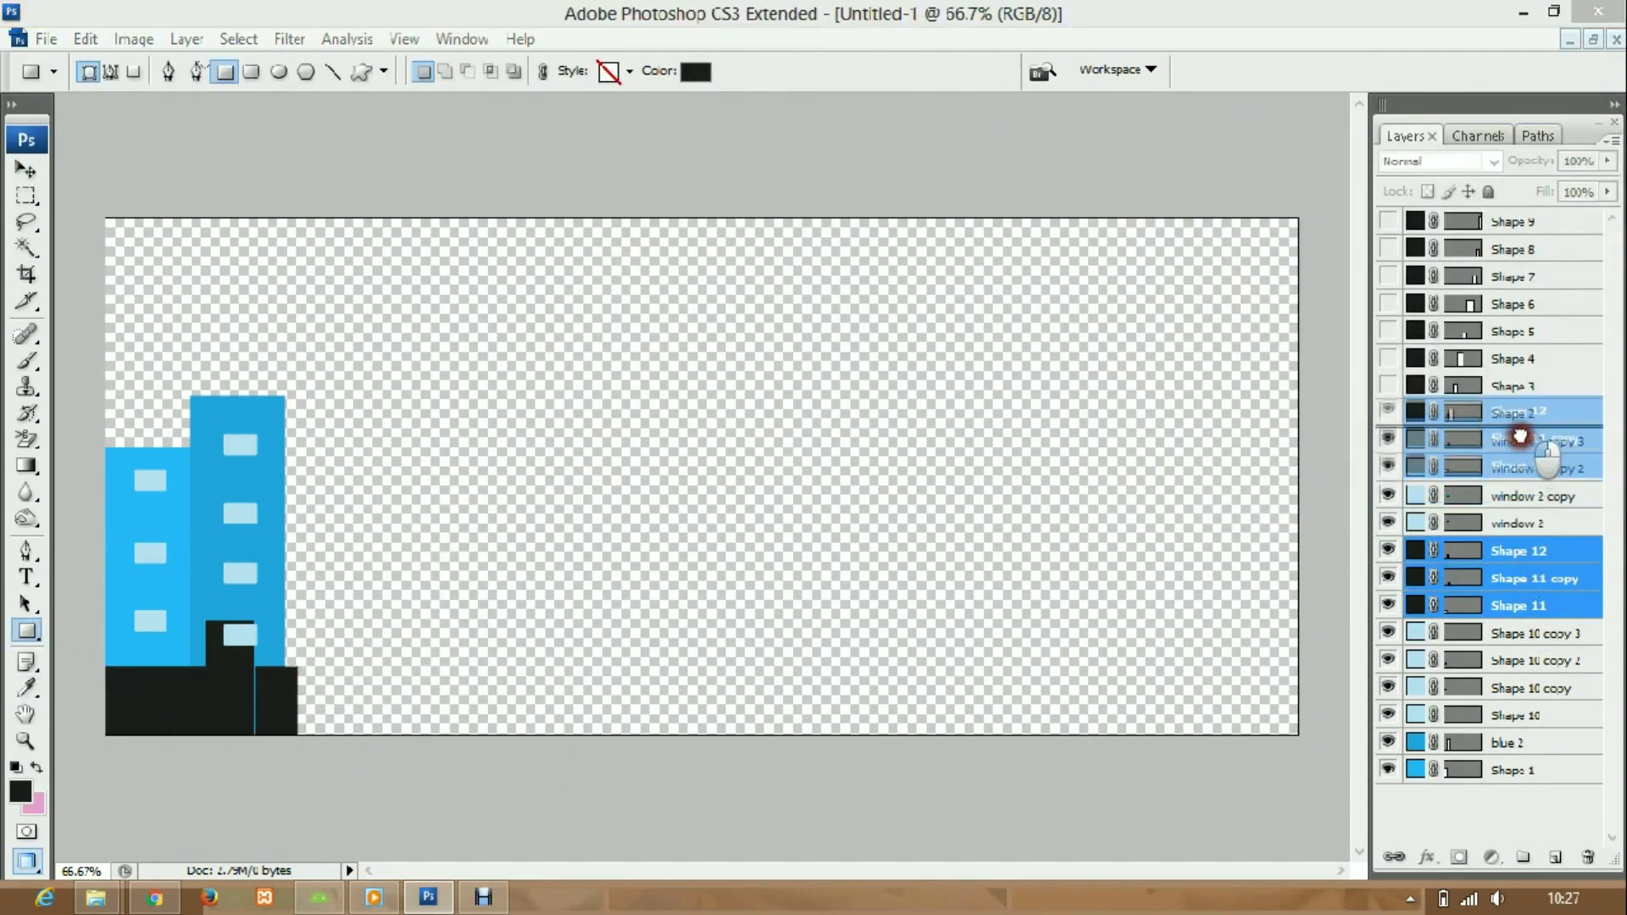
left_click_drag(1530, 605, 1518, 429)
- Colour the base strip medium green and the tall middle door dark green
double_click(1416, 495)
left_click(1334, 381)
left_click_drag(1134, 316, 1199, 270)
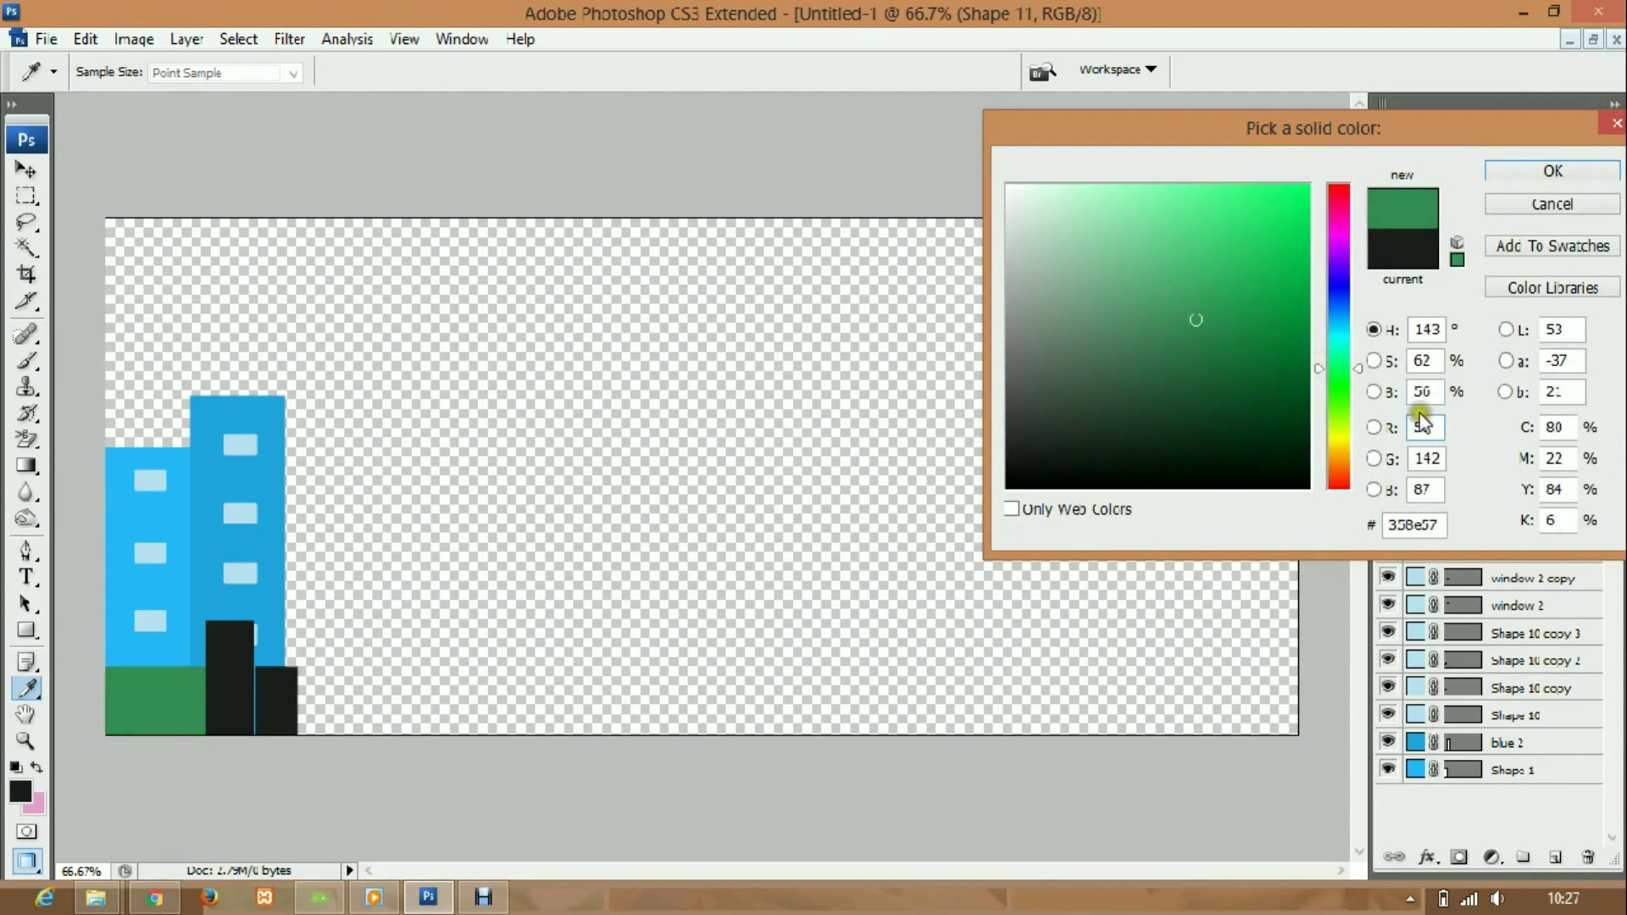
key("Return")
double_click(1416, 441)
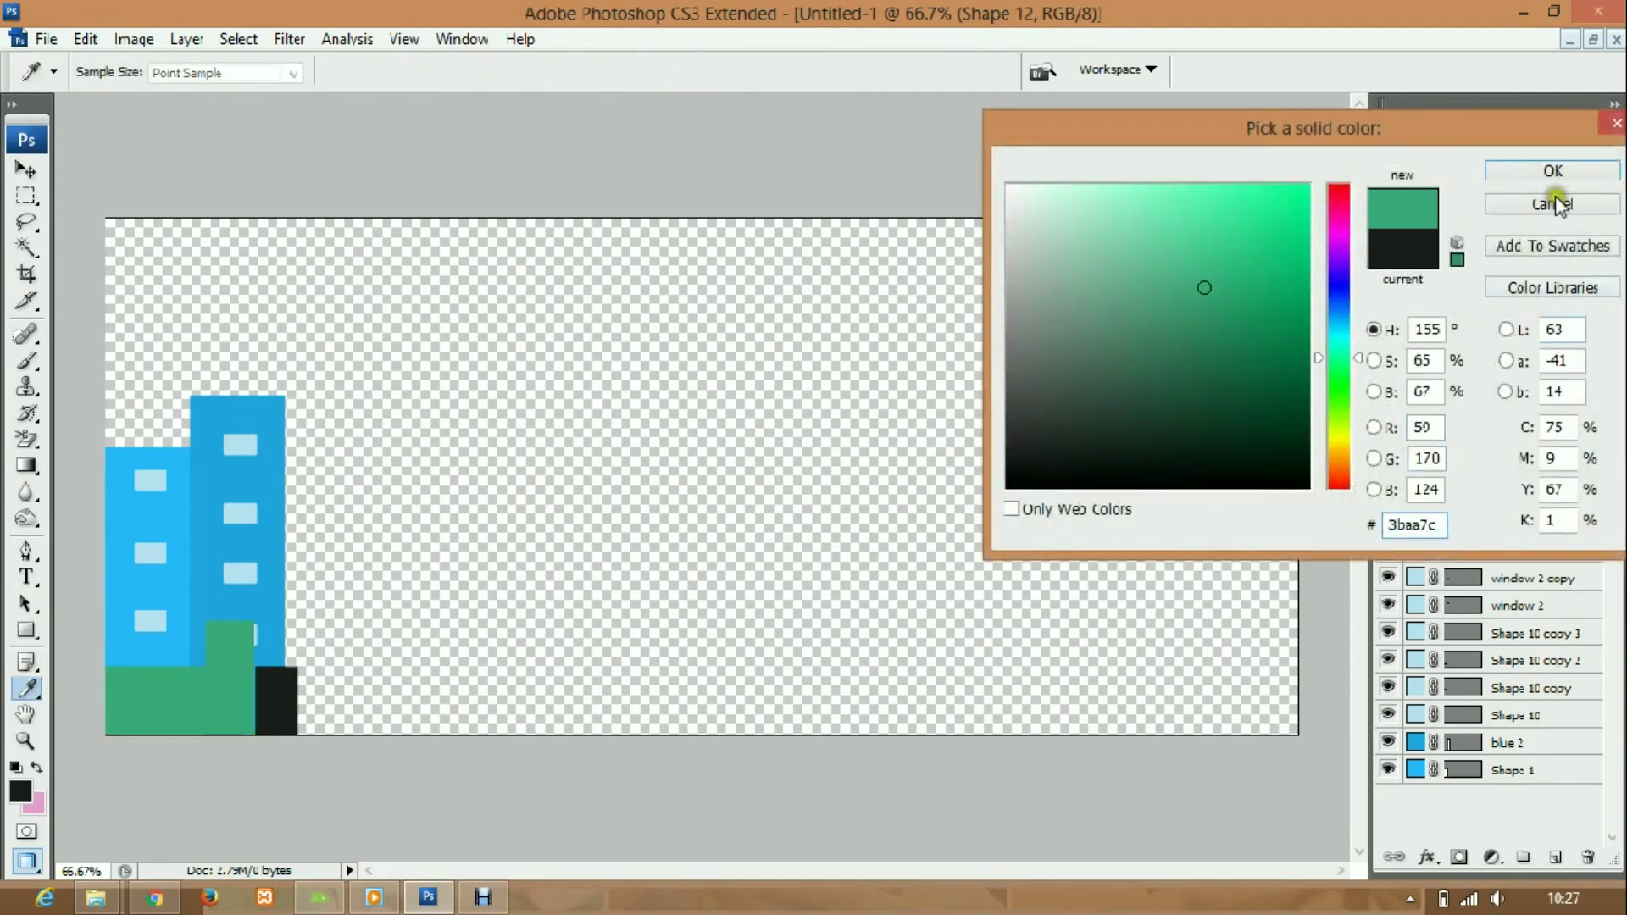
left_click(1553, 204)
double_click(1416, 469)
key("ctrl+v")
key("Return")
double_click(1415, 440)
key("ctrl+v")
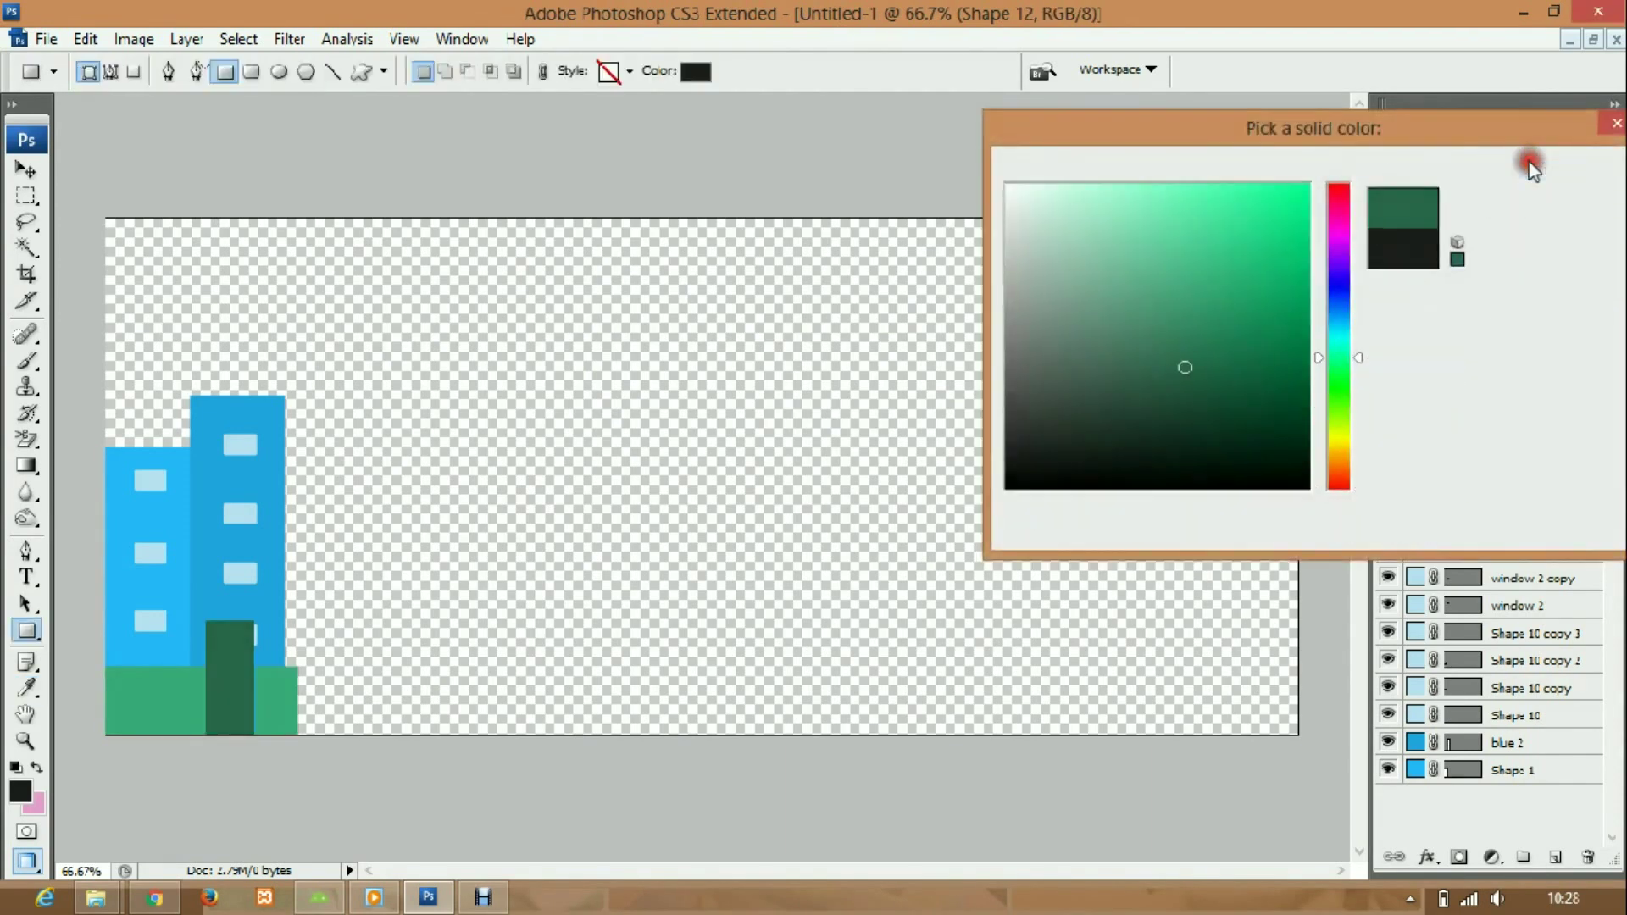
left_click(1524, 160)
key("v")
- Draw a small dark block at the far lower left
left_click(26, 631)
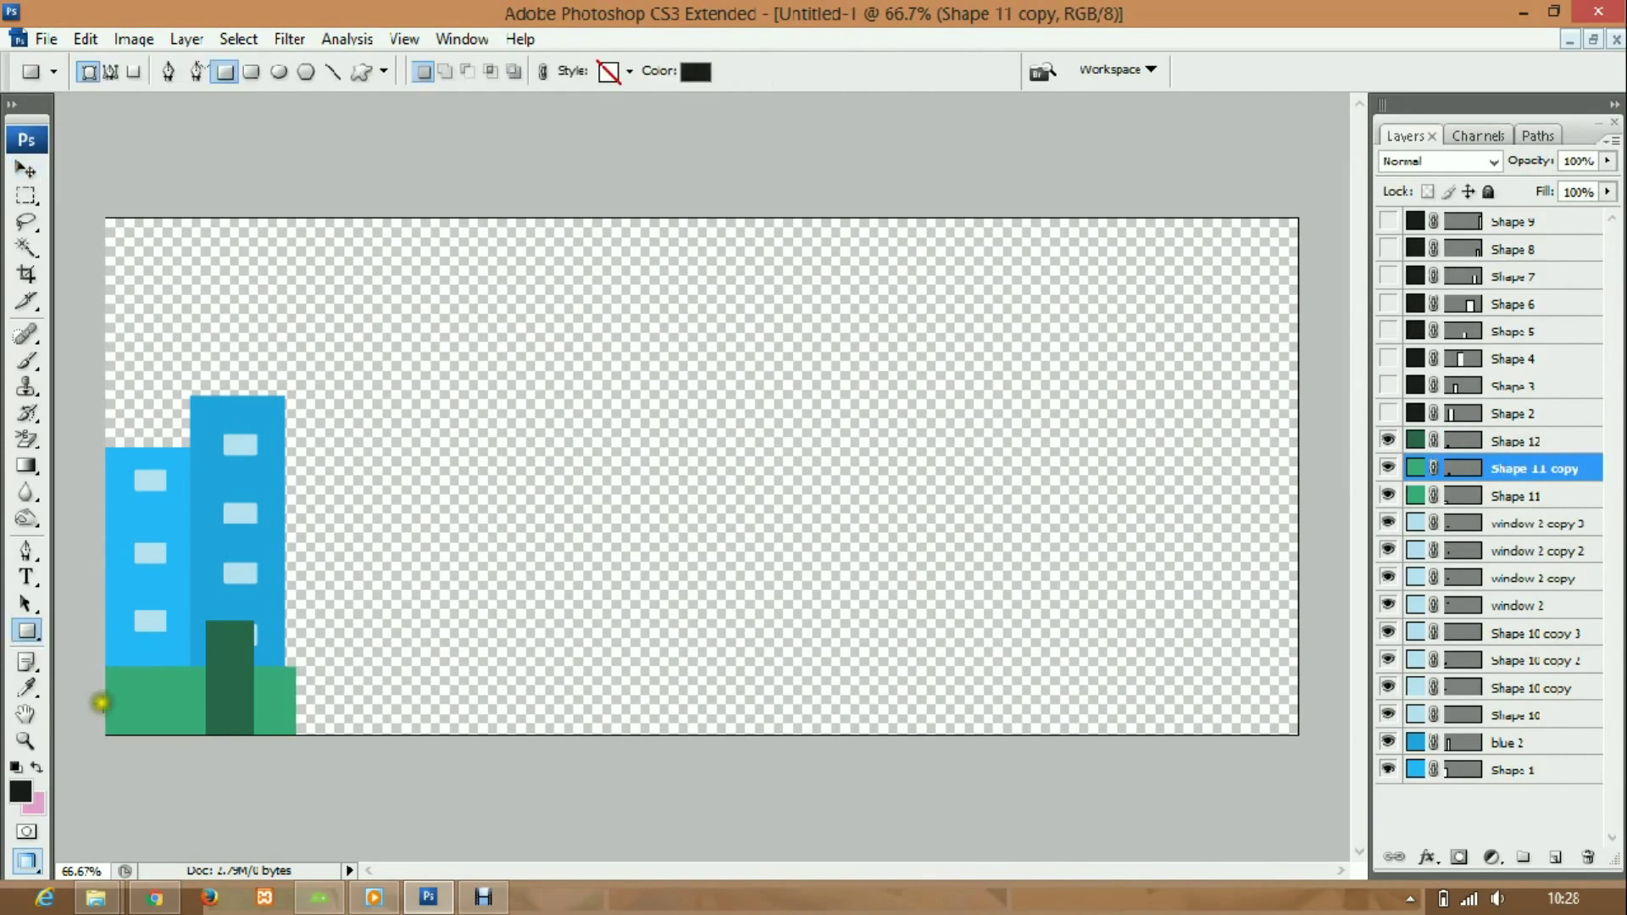
left_click_drag(100, 700, 146, 739)
double_click(1416, 469)
key("Return")
key("Return")
right_click(27, 631)
- Draw a small rounded window in yellow-green d4da73 and duplicate it along the base
left_click(76, 650)
double_click(1415, 468)
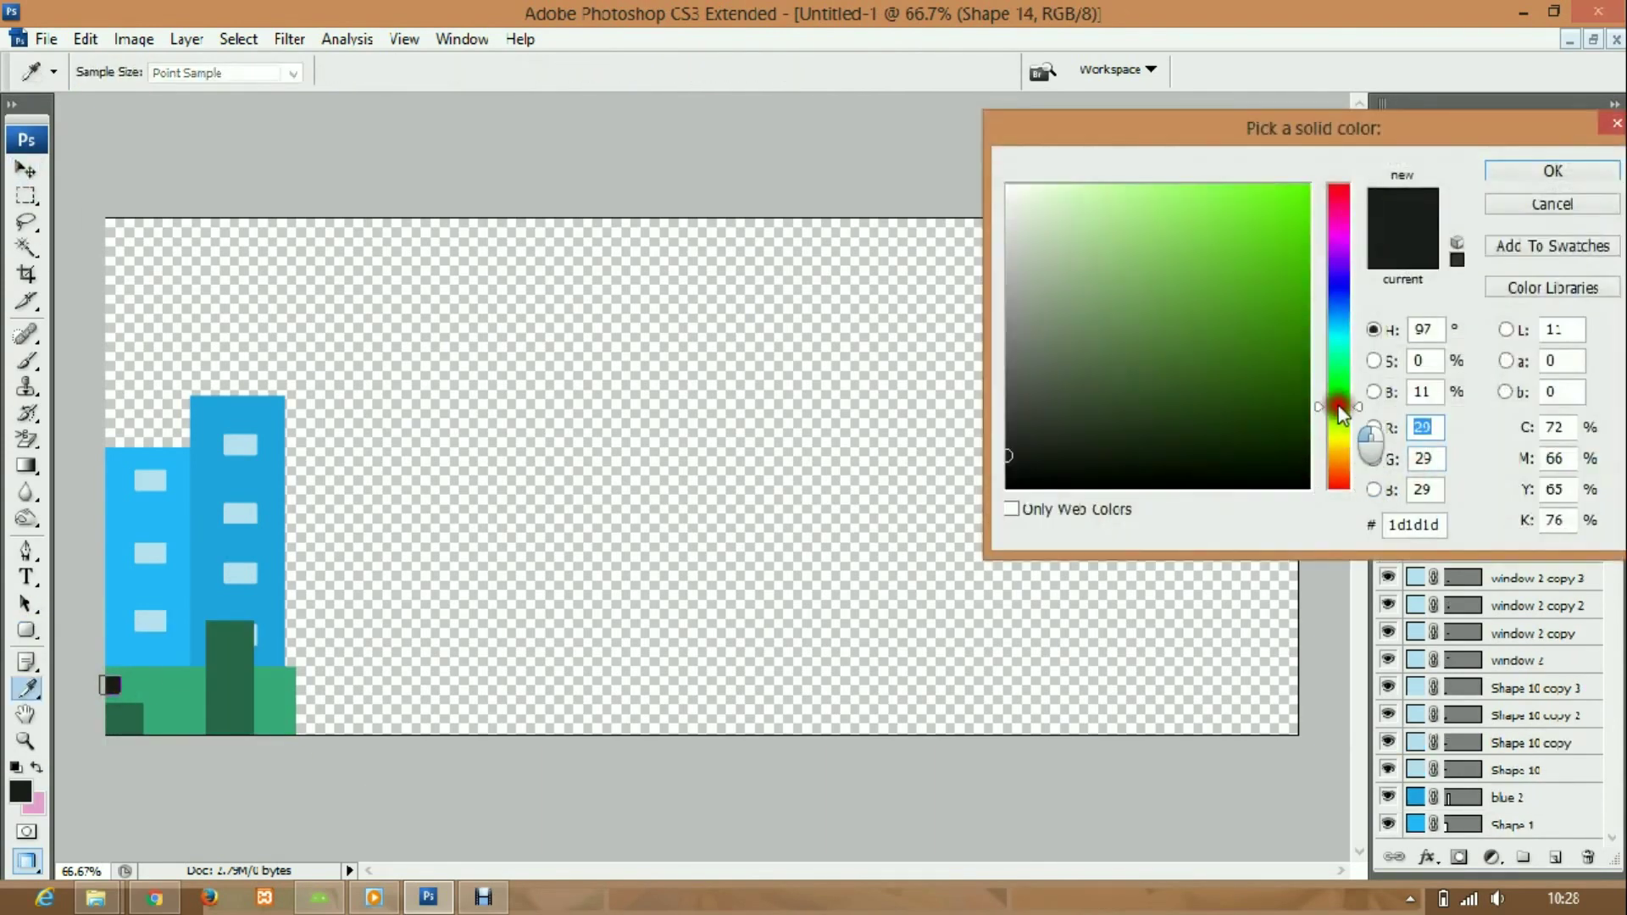
left_click(1150, 228)
key("Return")
right_click(1517, 466)
left_click(1488, 415)
key("Return")
key("v")
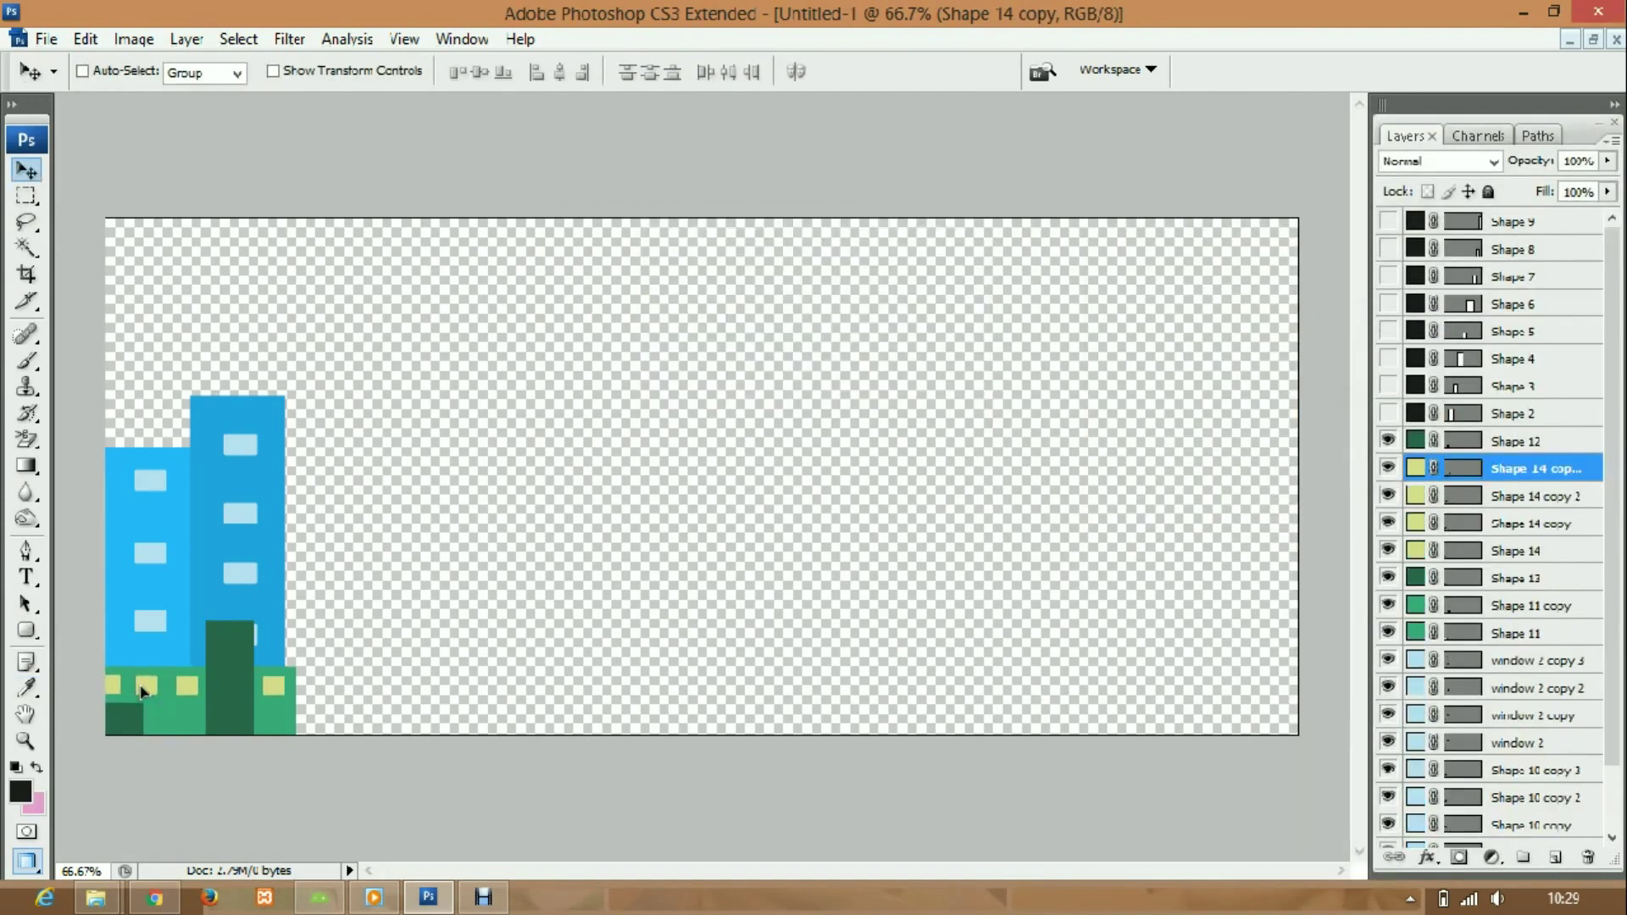
- Show a hidden tall black skyline block again beside the blue buildings
scroll(1509, 720, "down", 3)
left_click(1520, 698)
left_click(1387, 341)
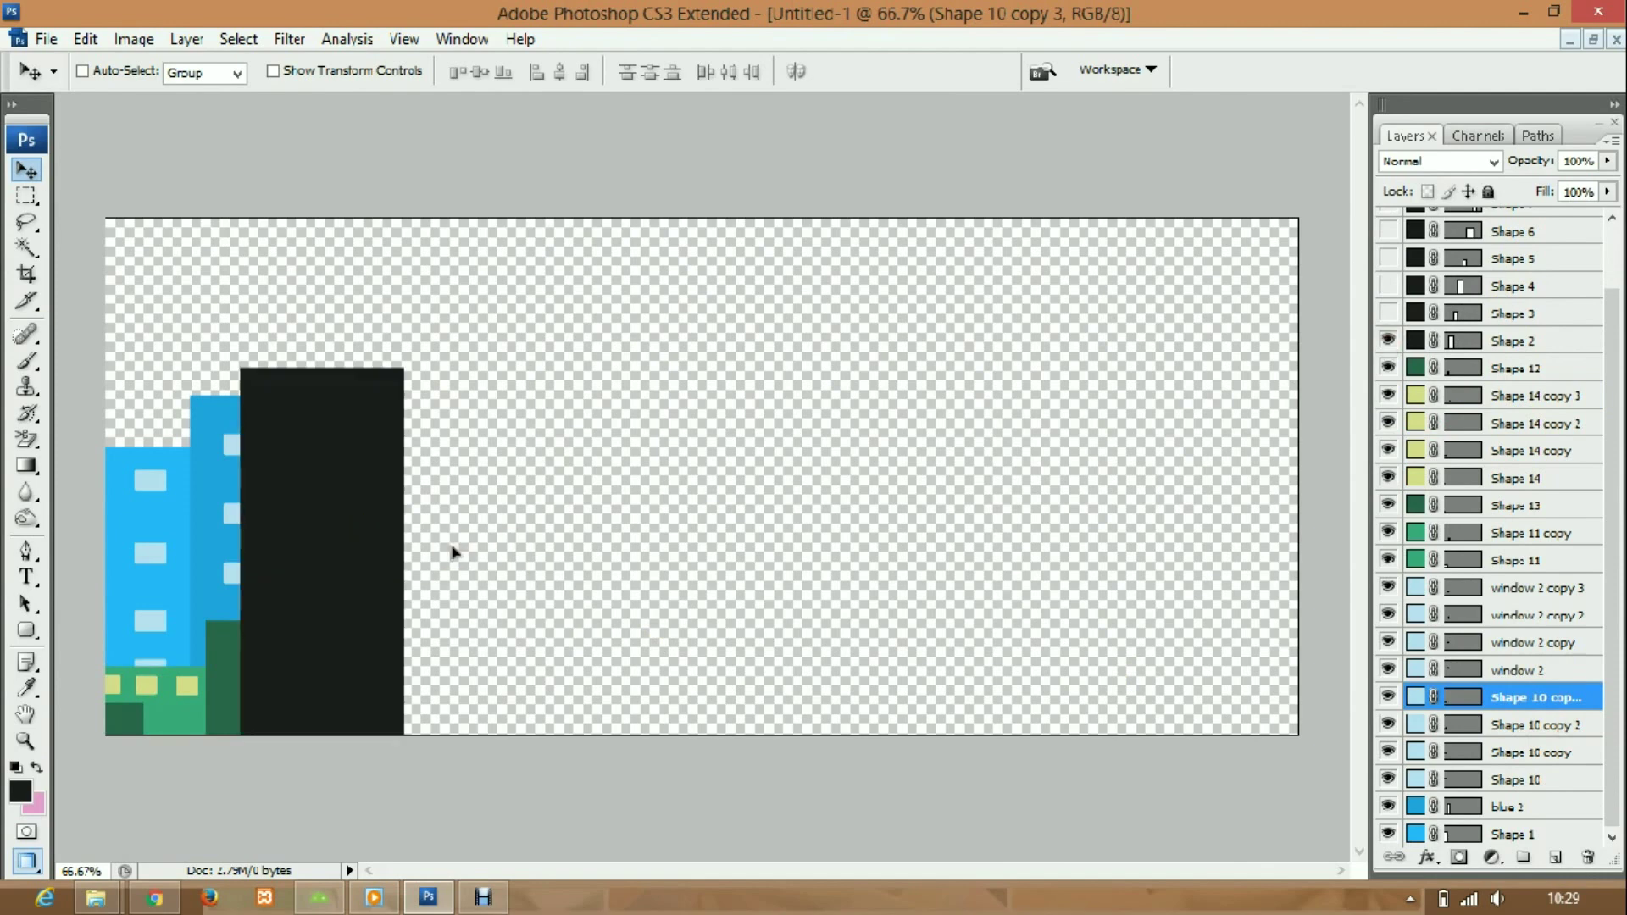
- Move the black block right of the buildings, then hide it again
left_click(1513, 340)
left_click_drag(348, 443, 479, 454)
left_click(1388, 341)
- Duplicate the darker blue building and shrink the copy into a slim strip at its right edge
right_click(1518, 807)
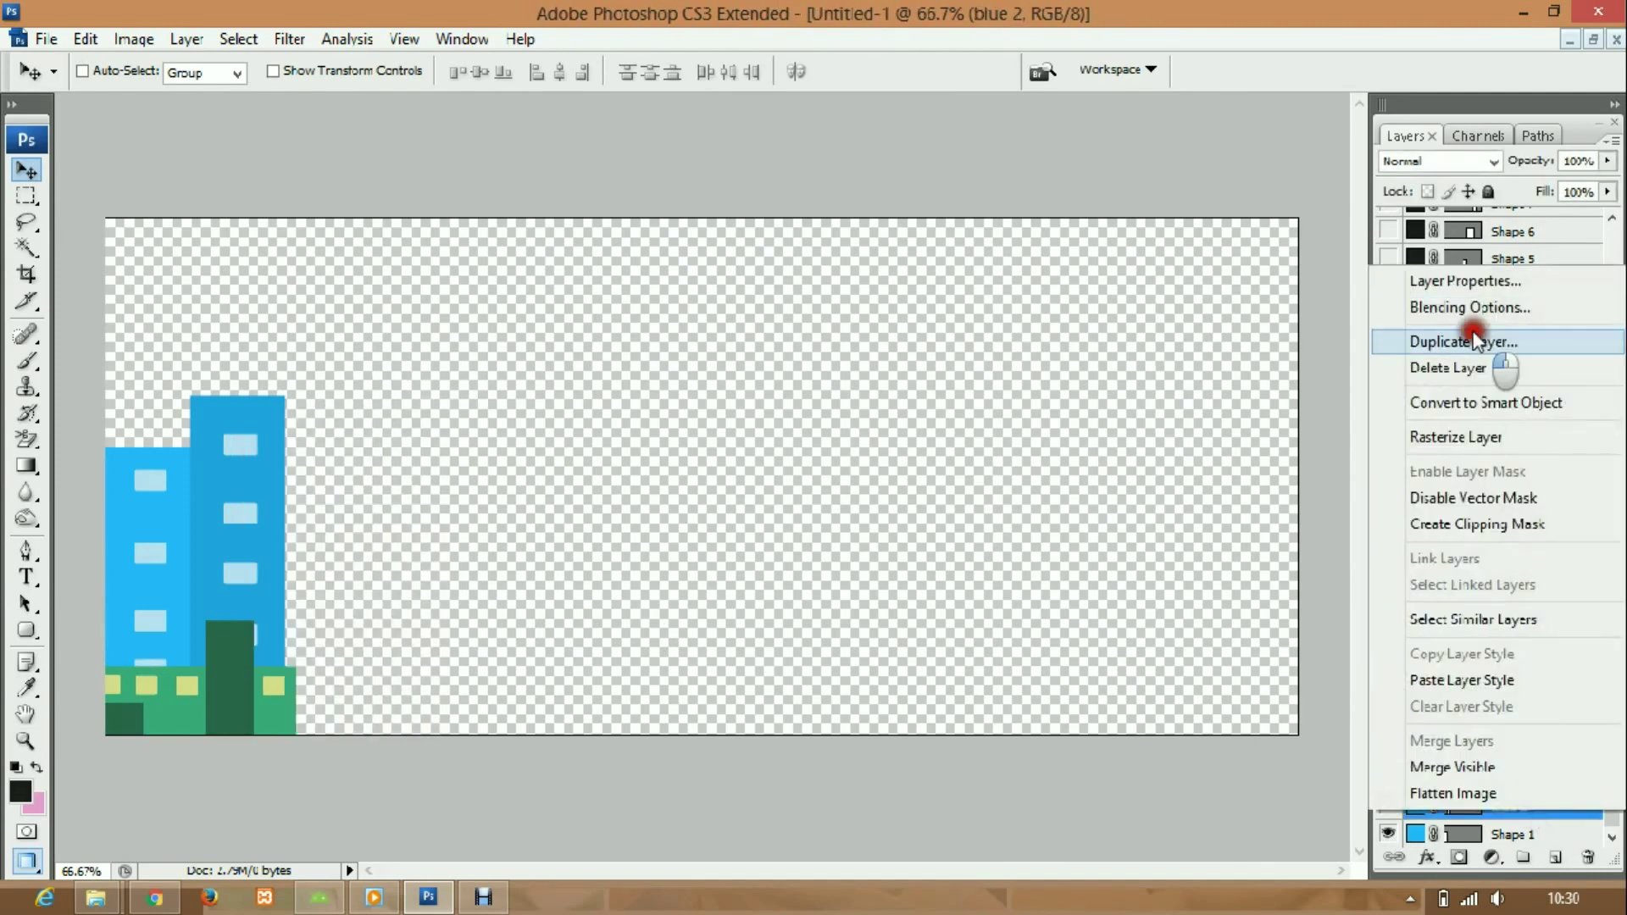
left_click(1471, 337)
key("Return")
left_click_drag(254, 509, 300, 508)
key("ctrl+t")
left_click_drag(314, 574, 267, 572)
left_click_drag(259, 517, 282, 534)
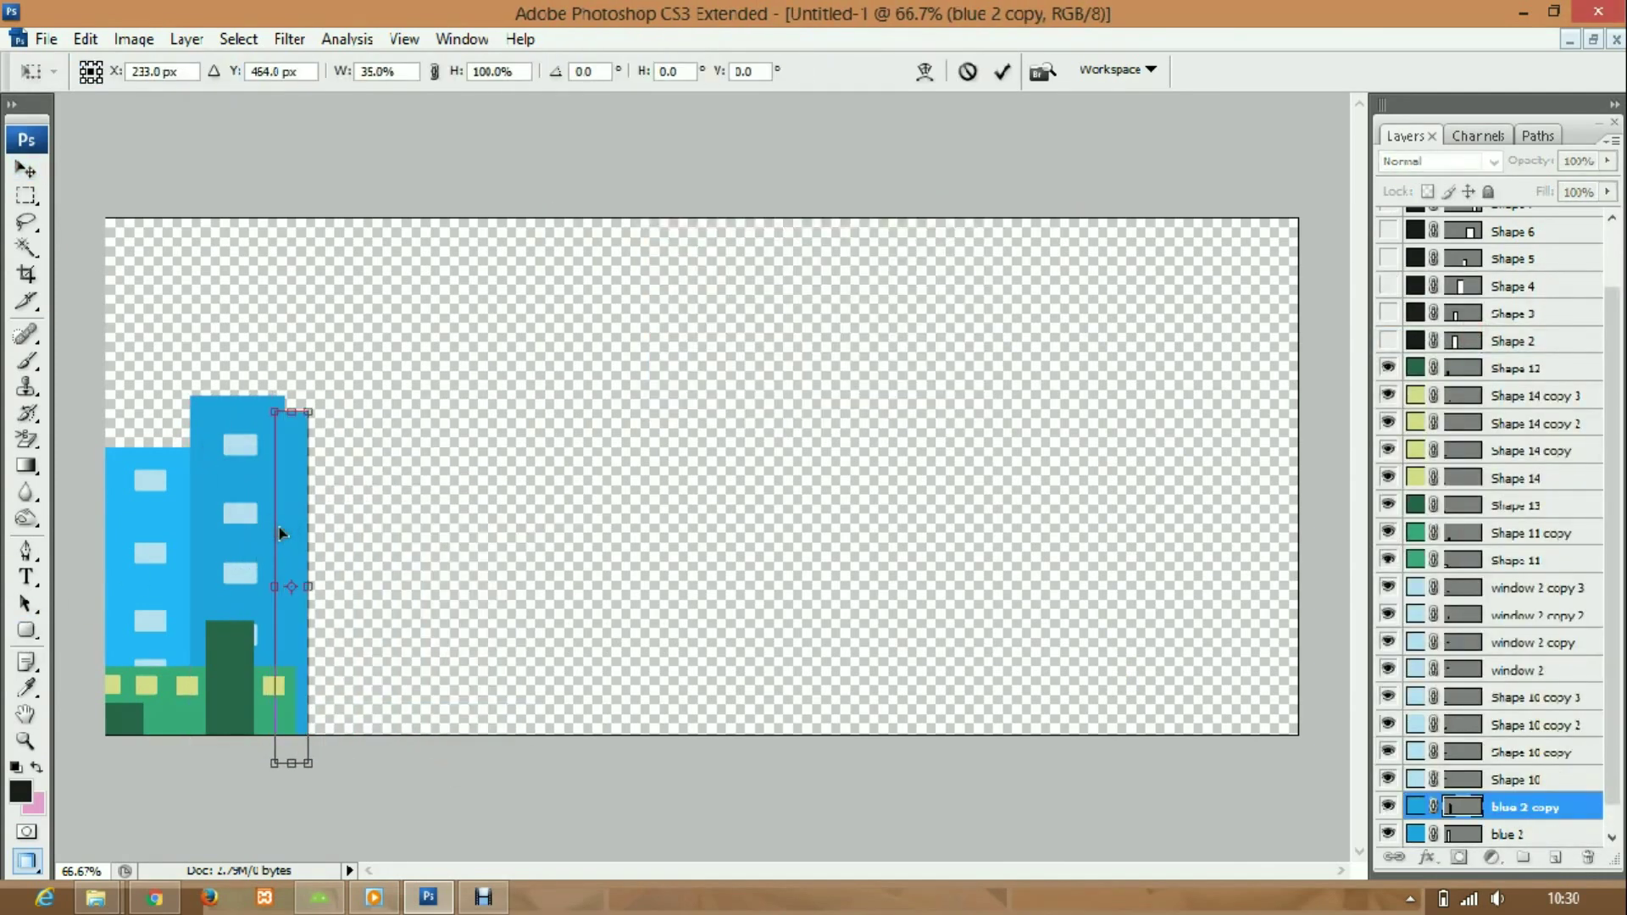
- Skew the strip into a slanted side face, colour it darker blue and place it behind blue 2
right_click(284, 637)
left_click(335, 622)
left_click_drag(305, 395, 293, 421)
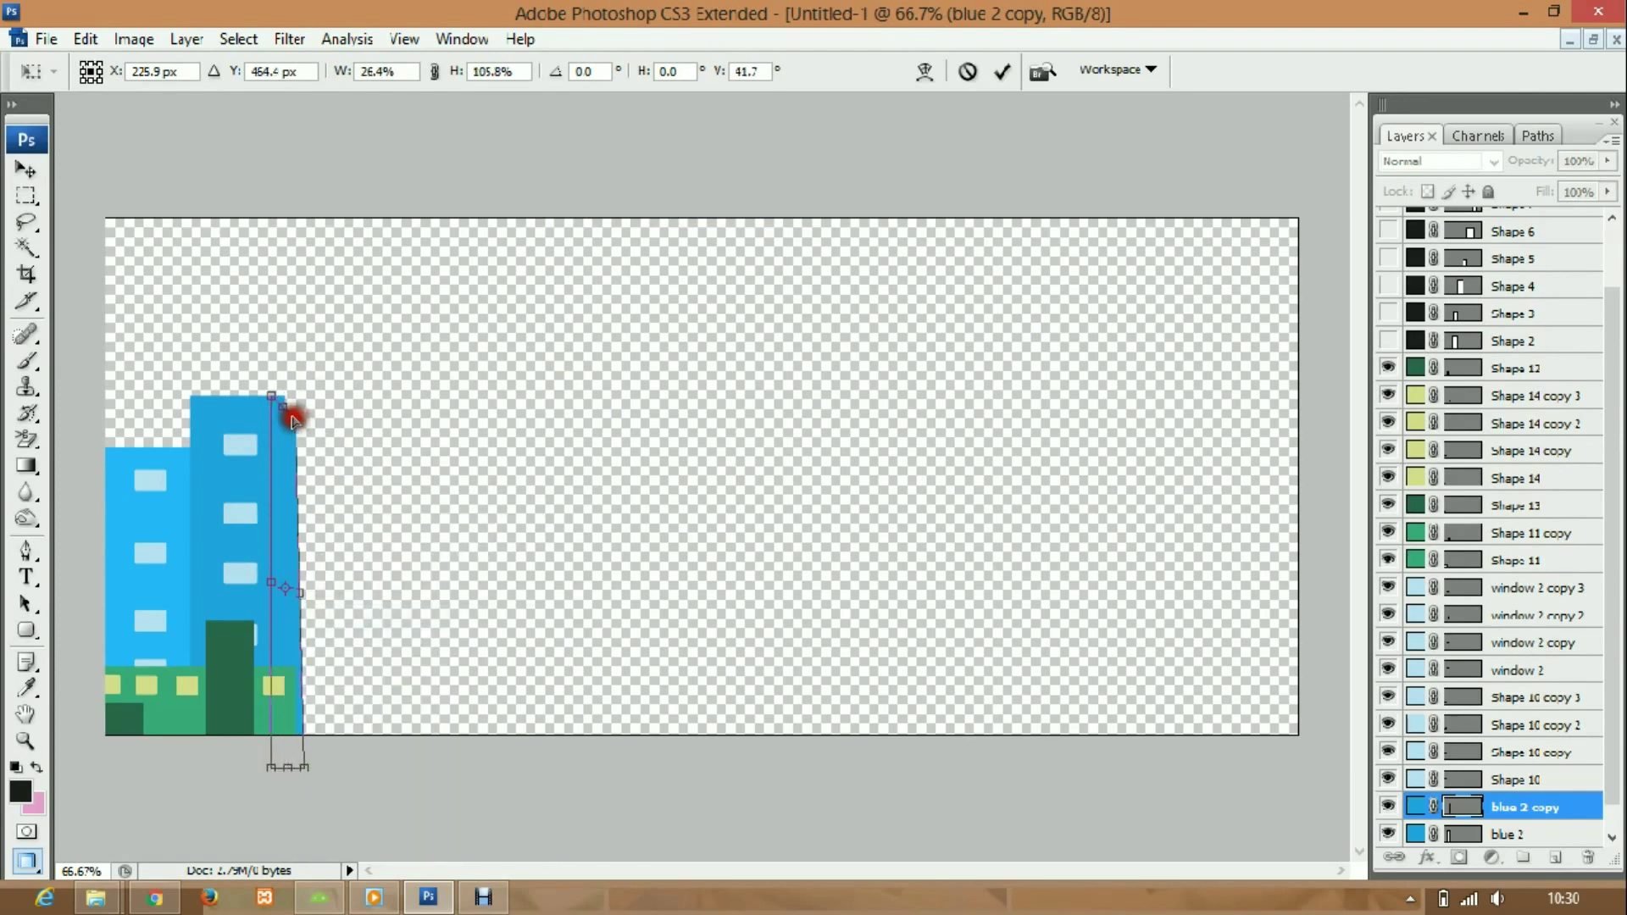
right_click(280, 579)
key("Escape")
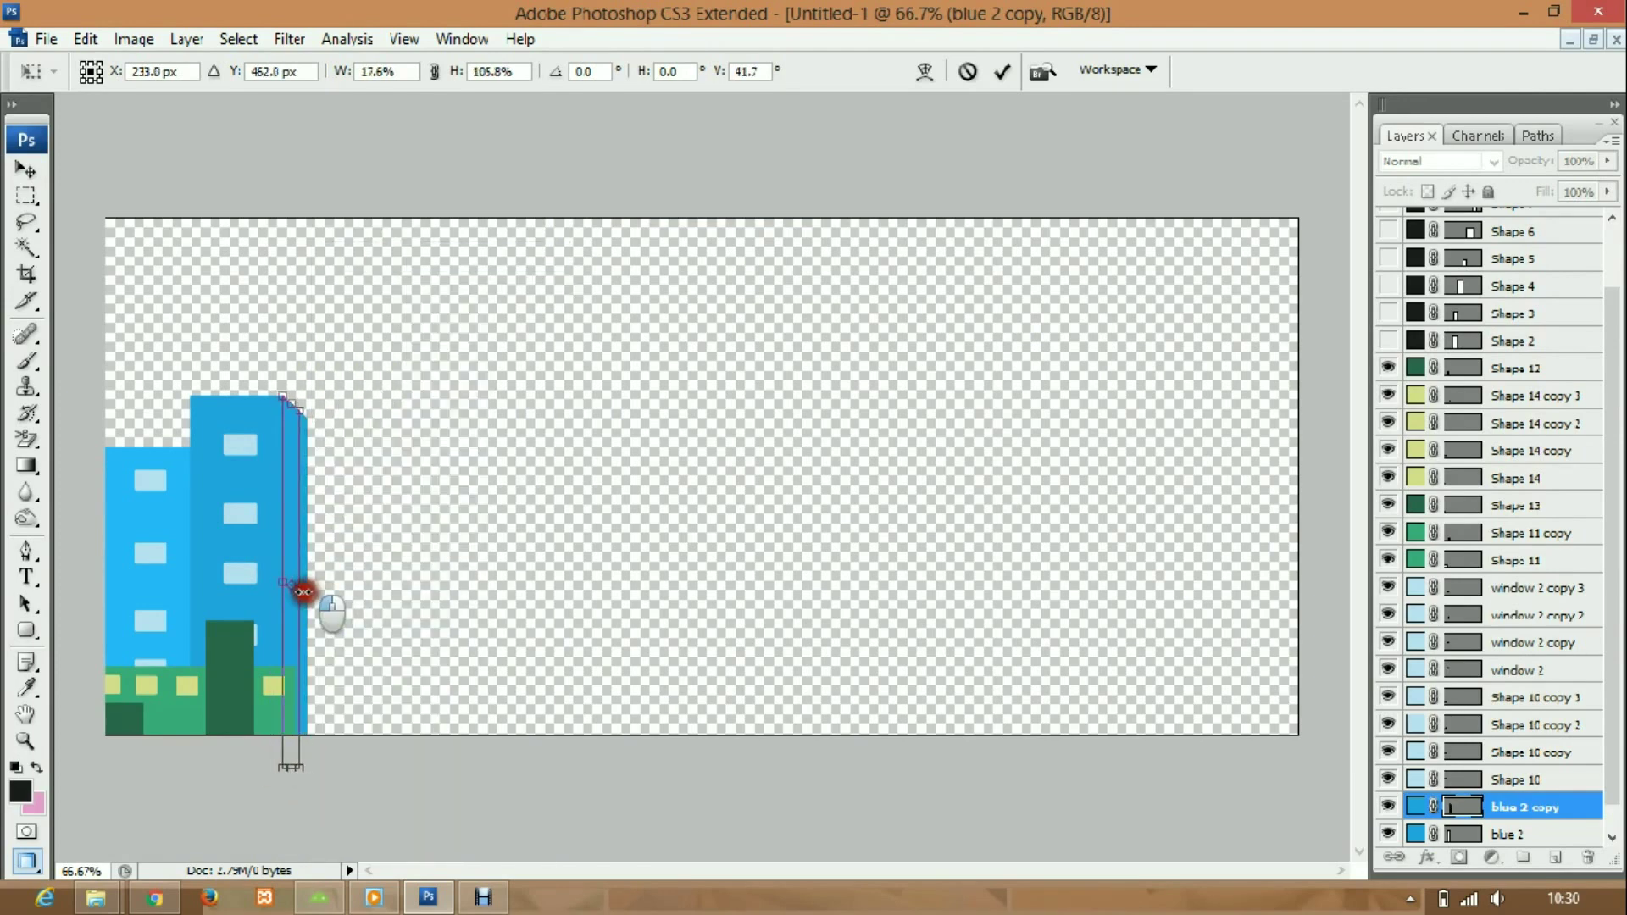
key("Return")
double_click(1415, 806)
left_click(1279, 298)
left_click(1553, 170)
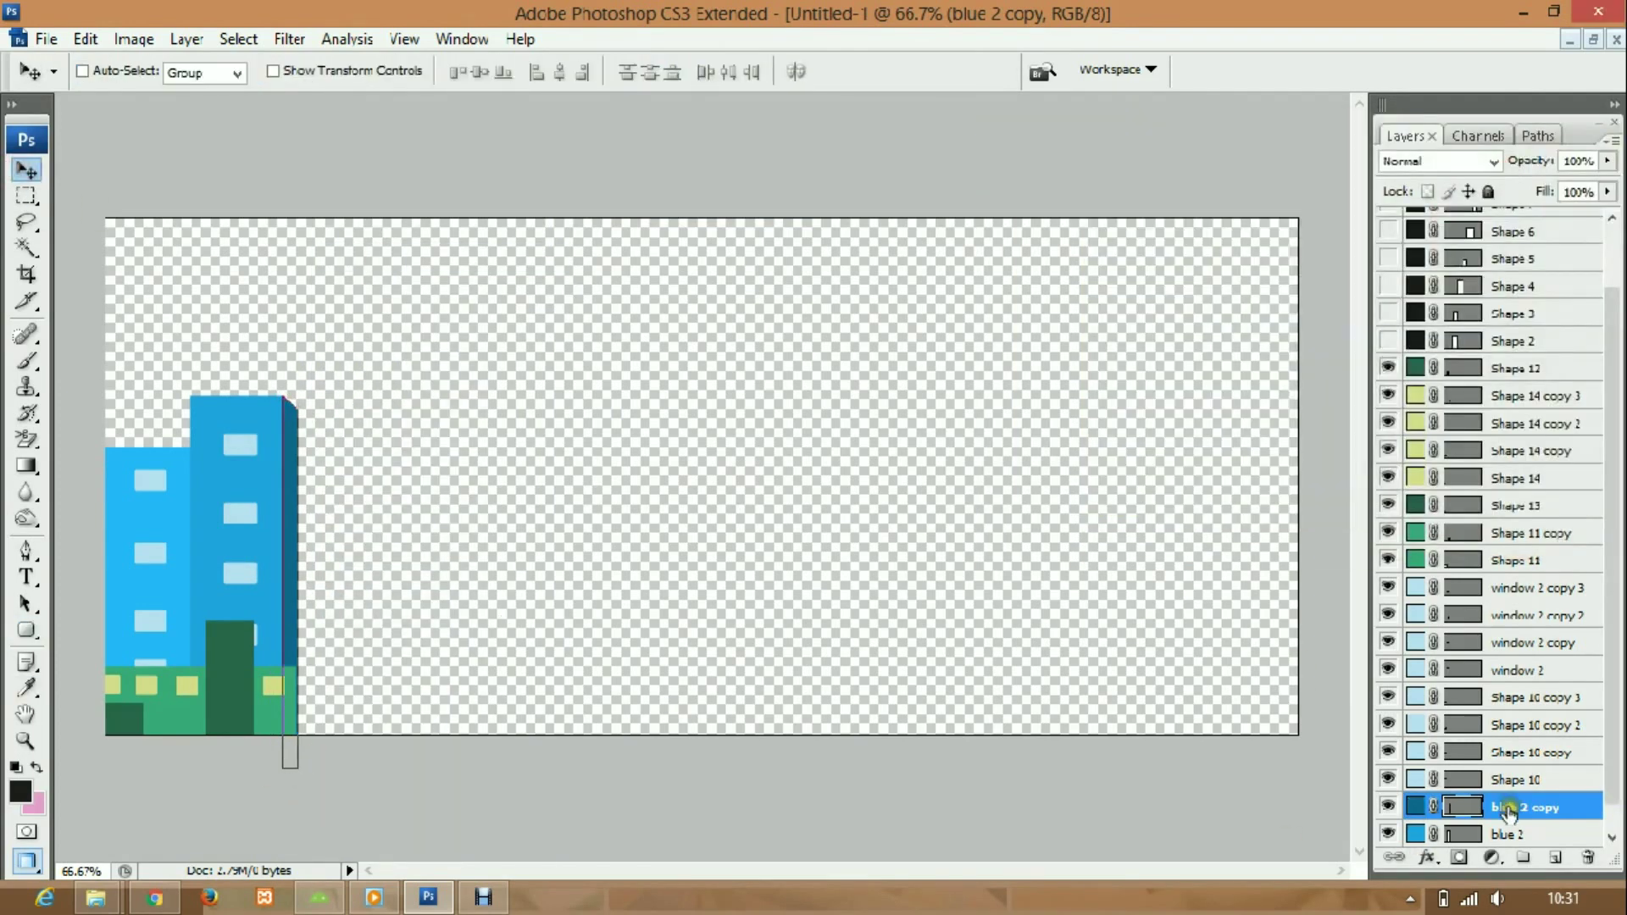
left_click_drag(1518, 807, 1547, 822)
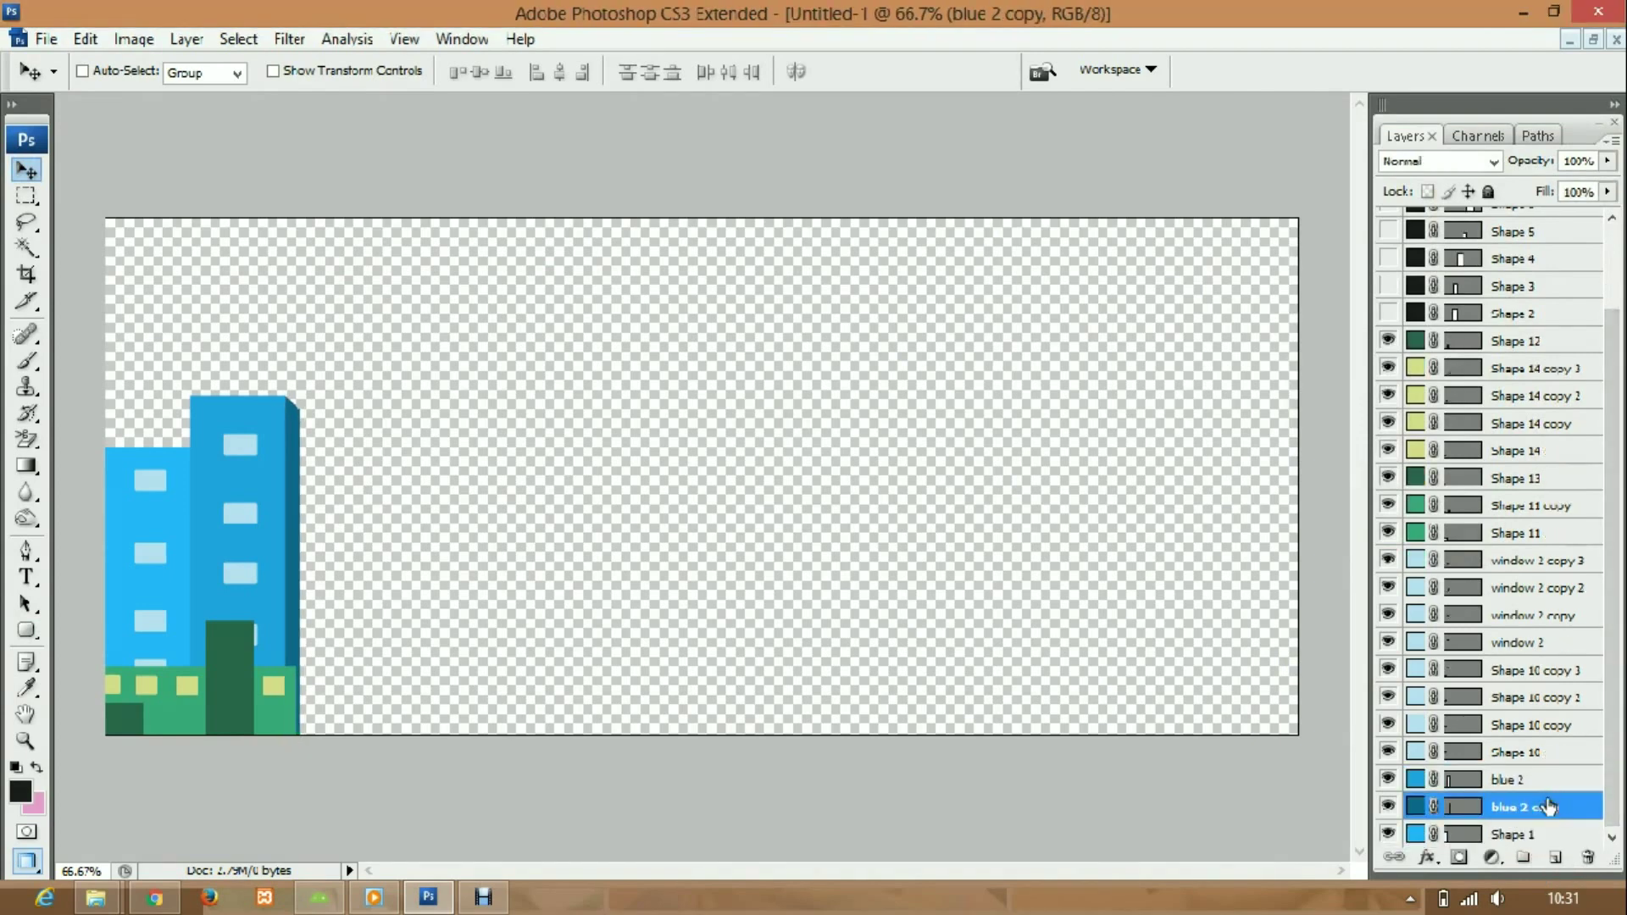
- Duplicate the green block, shift the copy right, and give it a darker green fill
right_click(1394, 505)
left_click(1441, 373)
left_click(1024, 266)
left_click_drag(237, 669, 261, 667)
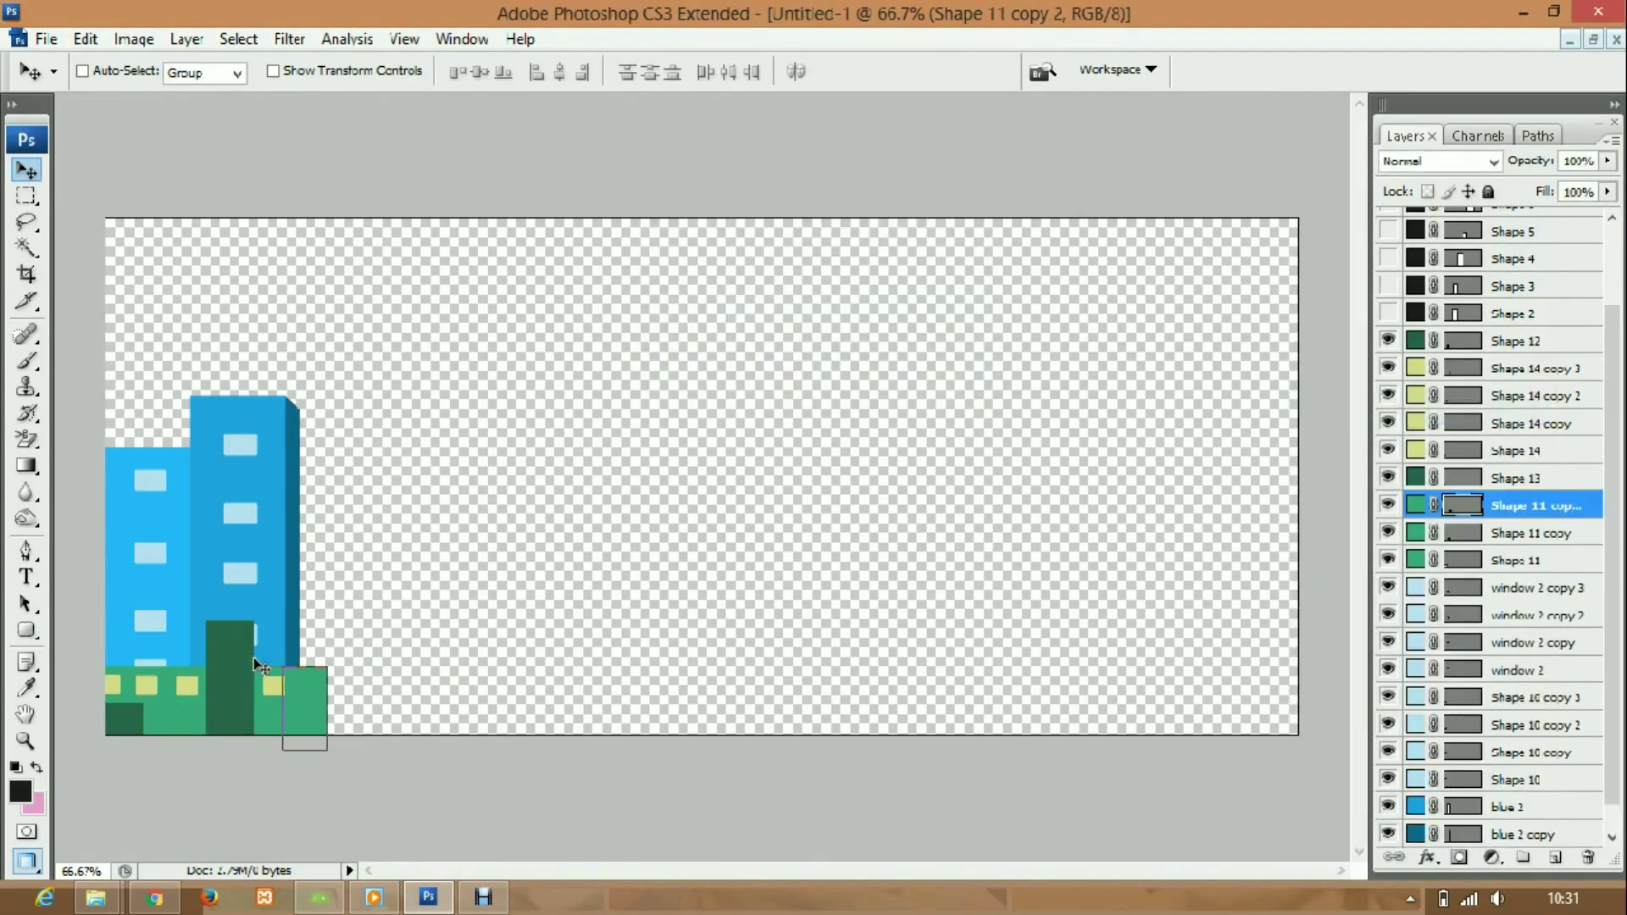
double_click(1415, 505)
left_click(1195, 334)
left_click(1526, 170)
left_click_drag(1517, 505, 1536, 517)
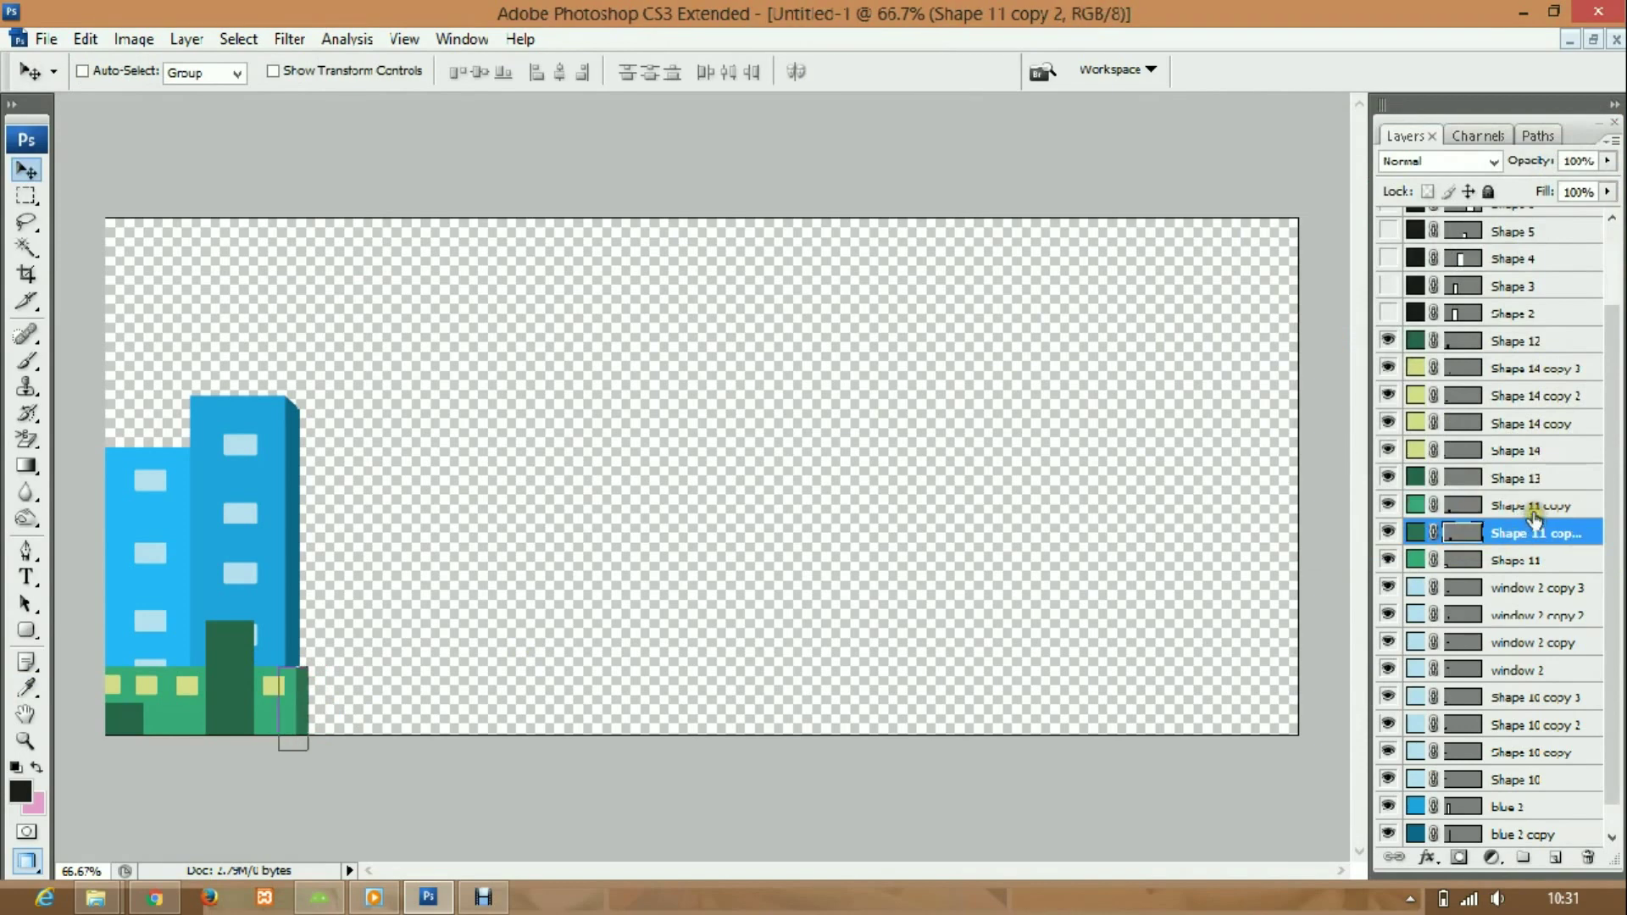
- Slant the dark green copy with Perspective into a narrow side face
key("ctrl+t")
right_click(300, 704)
left_click(352, 513)
left_click_drag(305, 672, 290, 710)
key("Return")
- Duplicate the dark green building, shift the copy right, and recolour it
left_click(1506, 506)
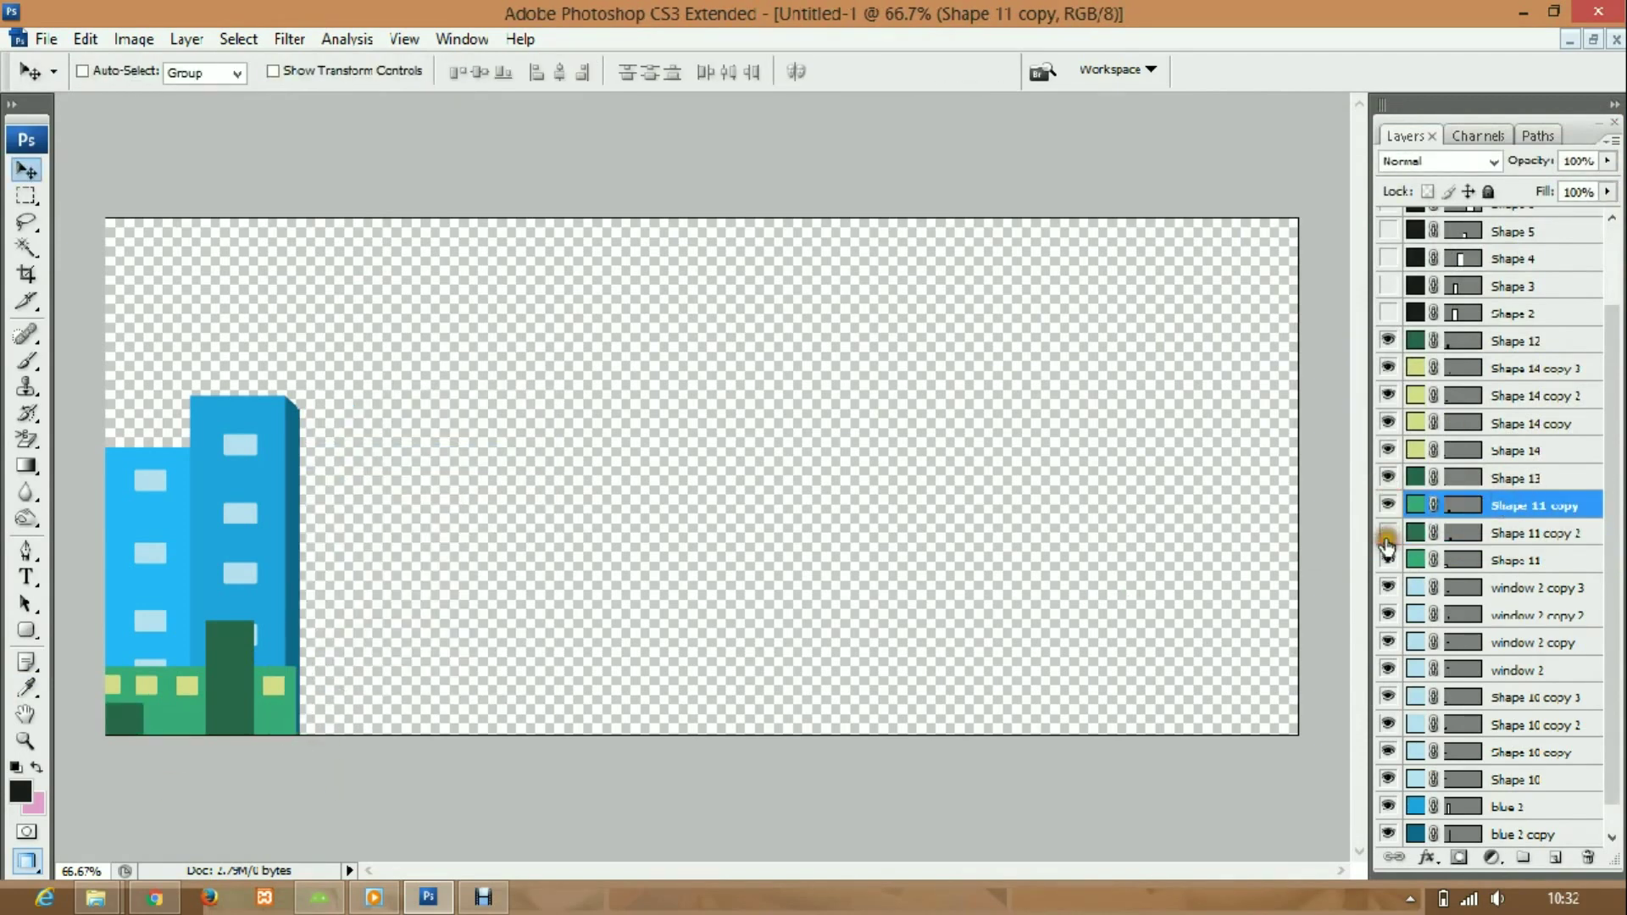
scroll(1517, 475, "up", 3)
left_click_drag(1543, 442, 1548, 559)
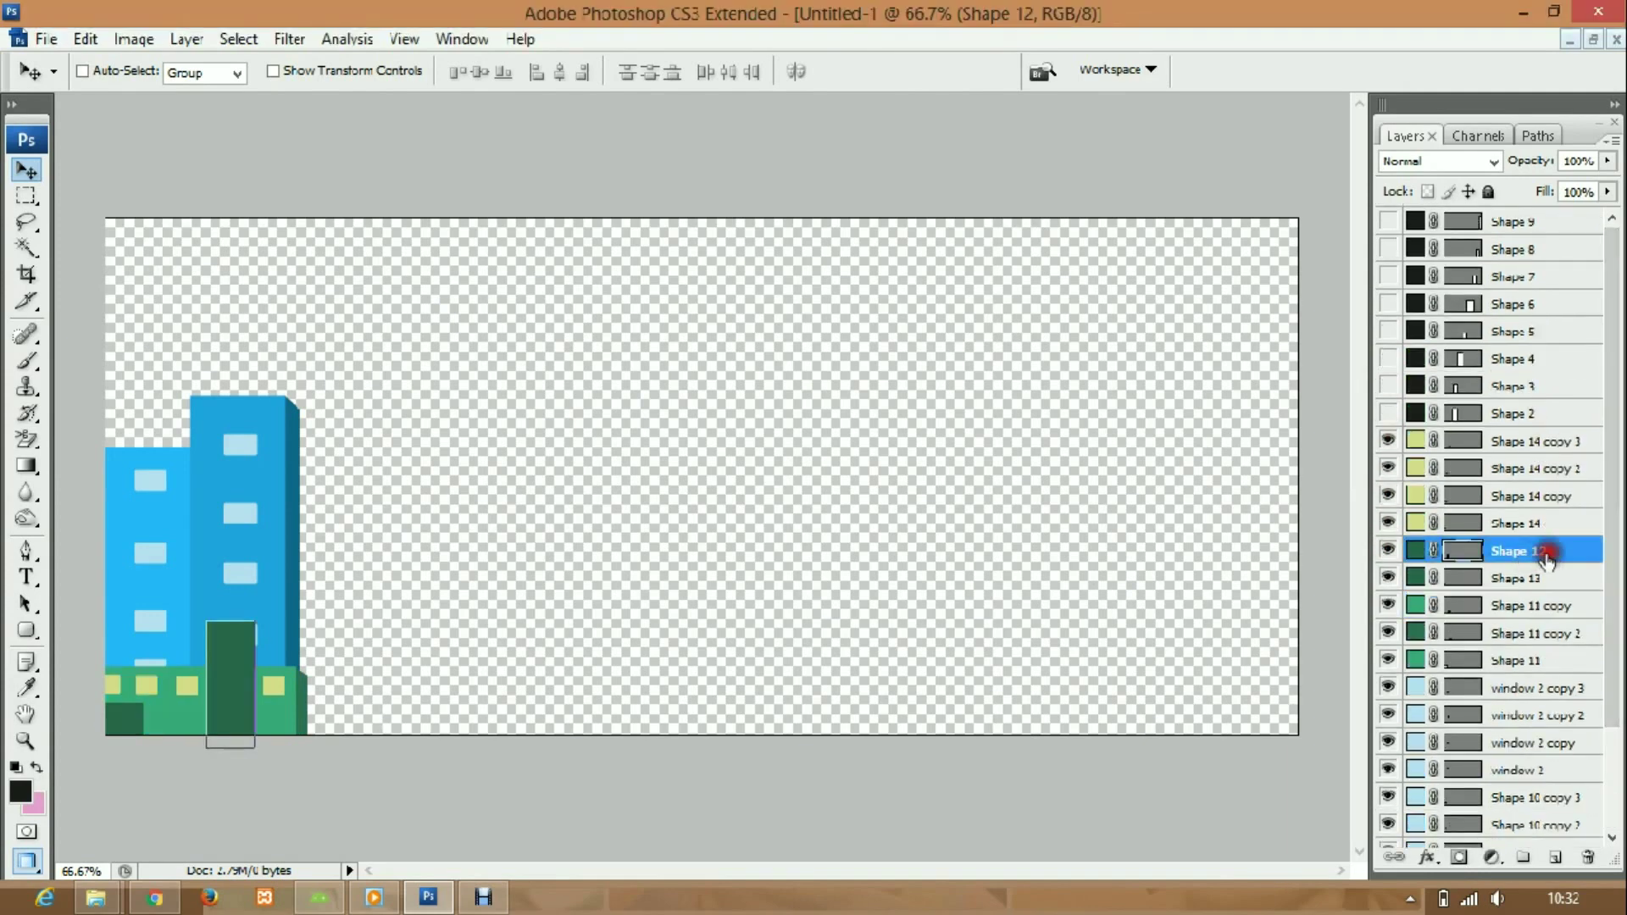
left_click(1447, 82)
key("Return")
left_click_drag(526, 447, 547, 447)
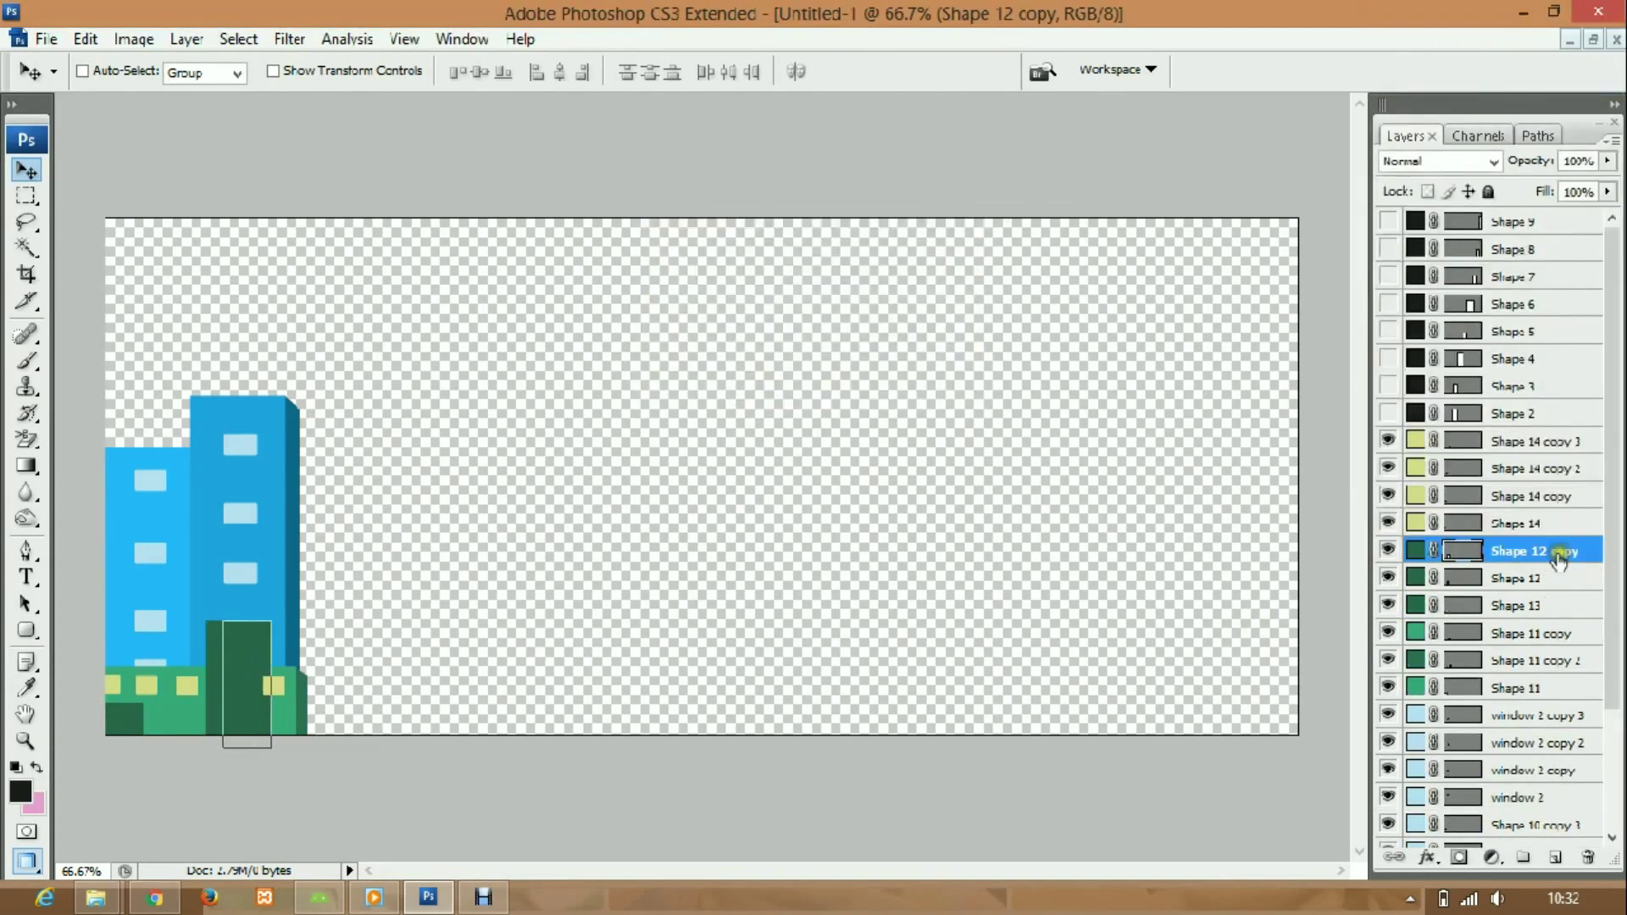
double_click(1415, 633)
left_click(1526, 181)
- Narrow the dark green copy into a thin strip with Free Transform
key("ctrl+t")
left_click_drag(222, 685, 255, 685)
right_click(262, 651)
left_click(269, 626)
key("Return")
- Duplicate the Shape 11 green block below the original, then delete the unwanted copy
left_click(1522, 607)
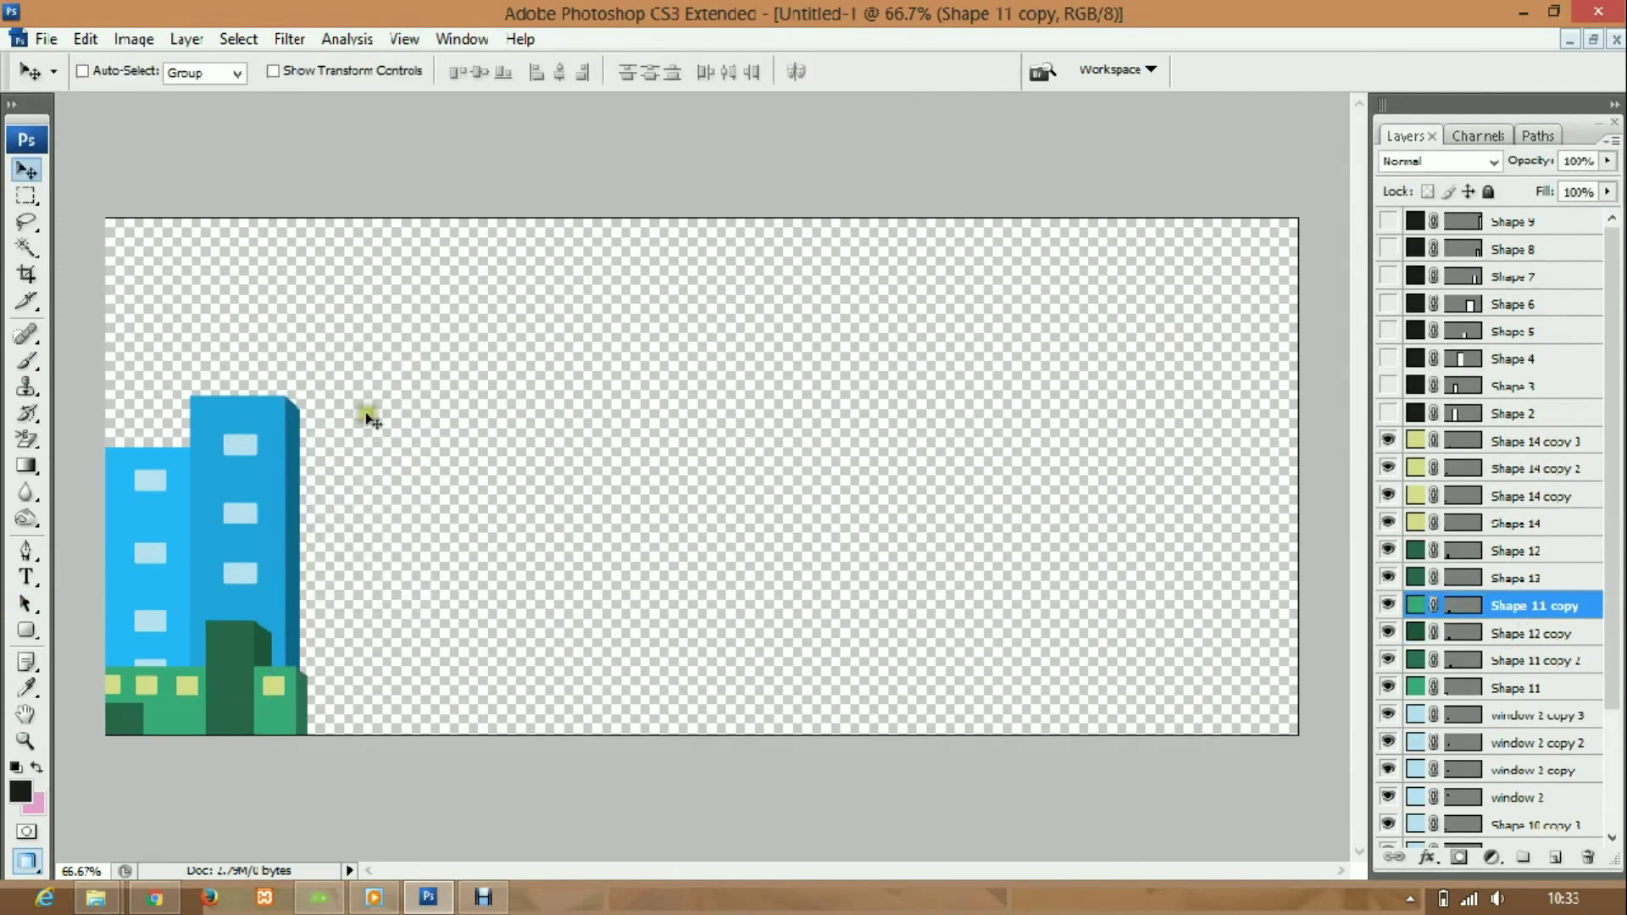
scroll(1617, 734, "down", 2)
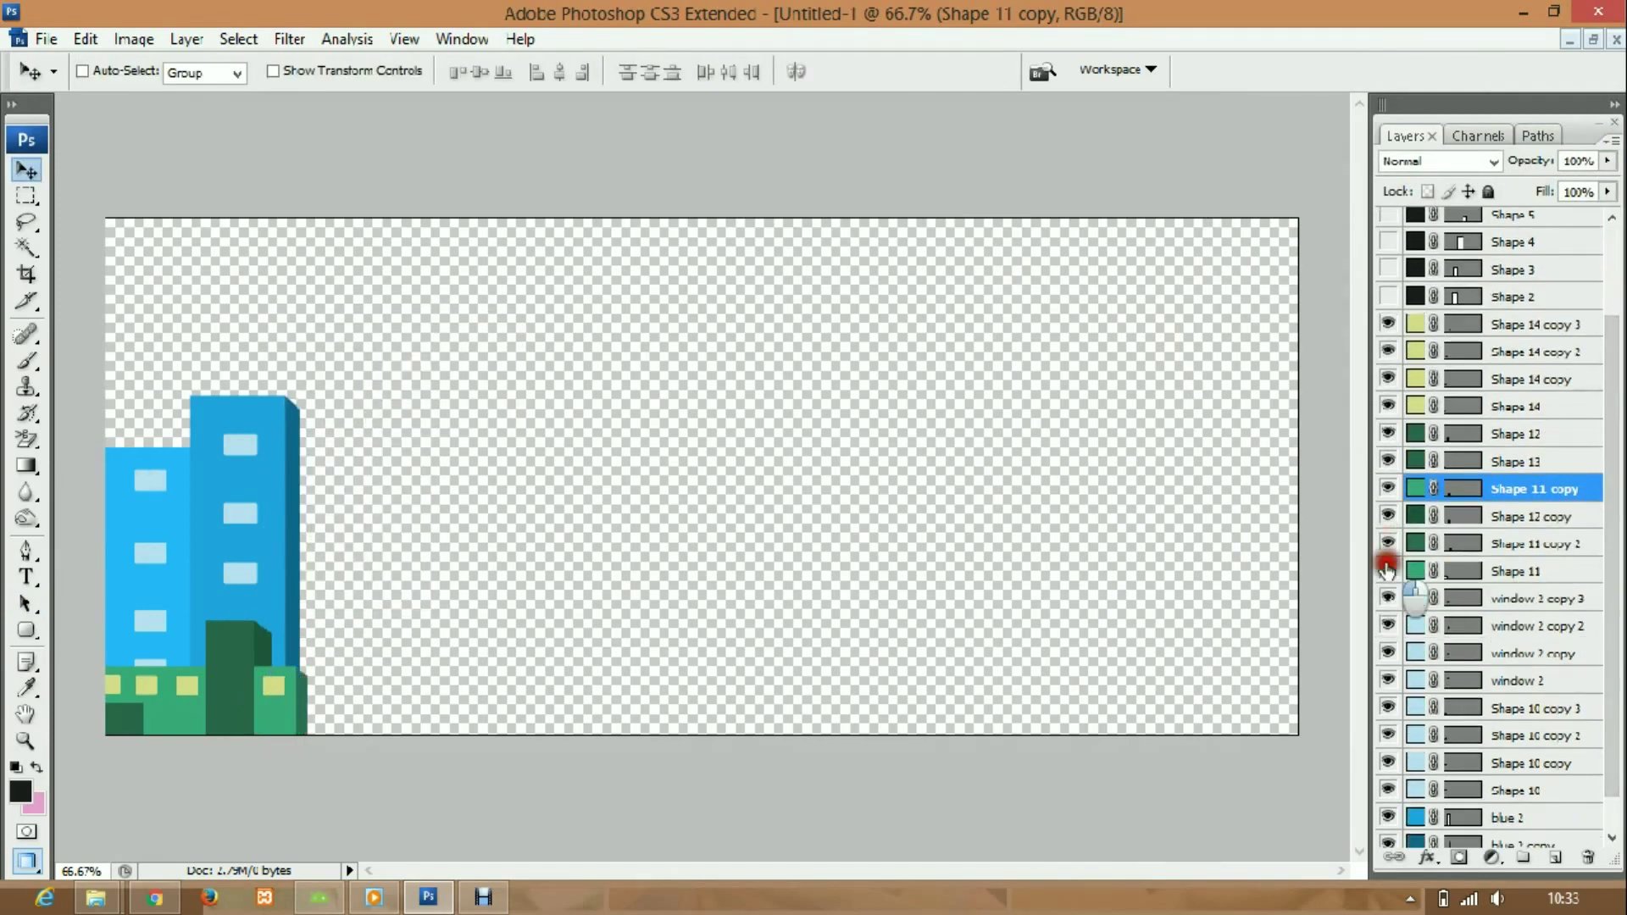
right_click(1451, 570)
left_click(1441, 87)
key("Return")
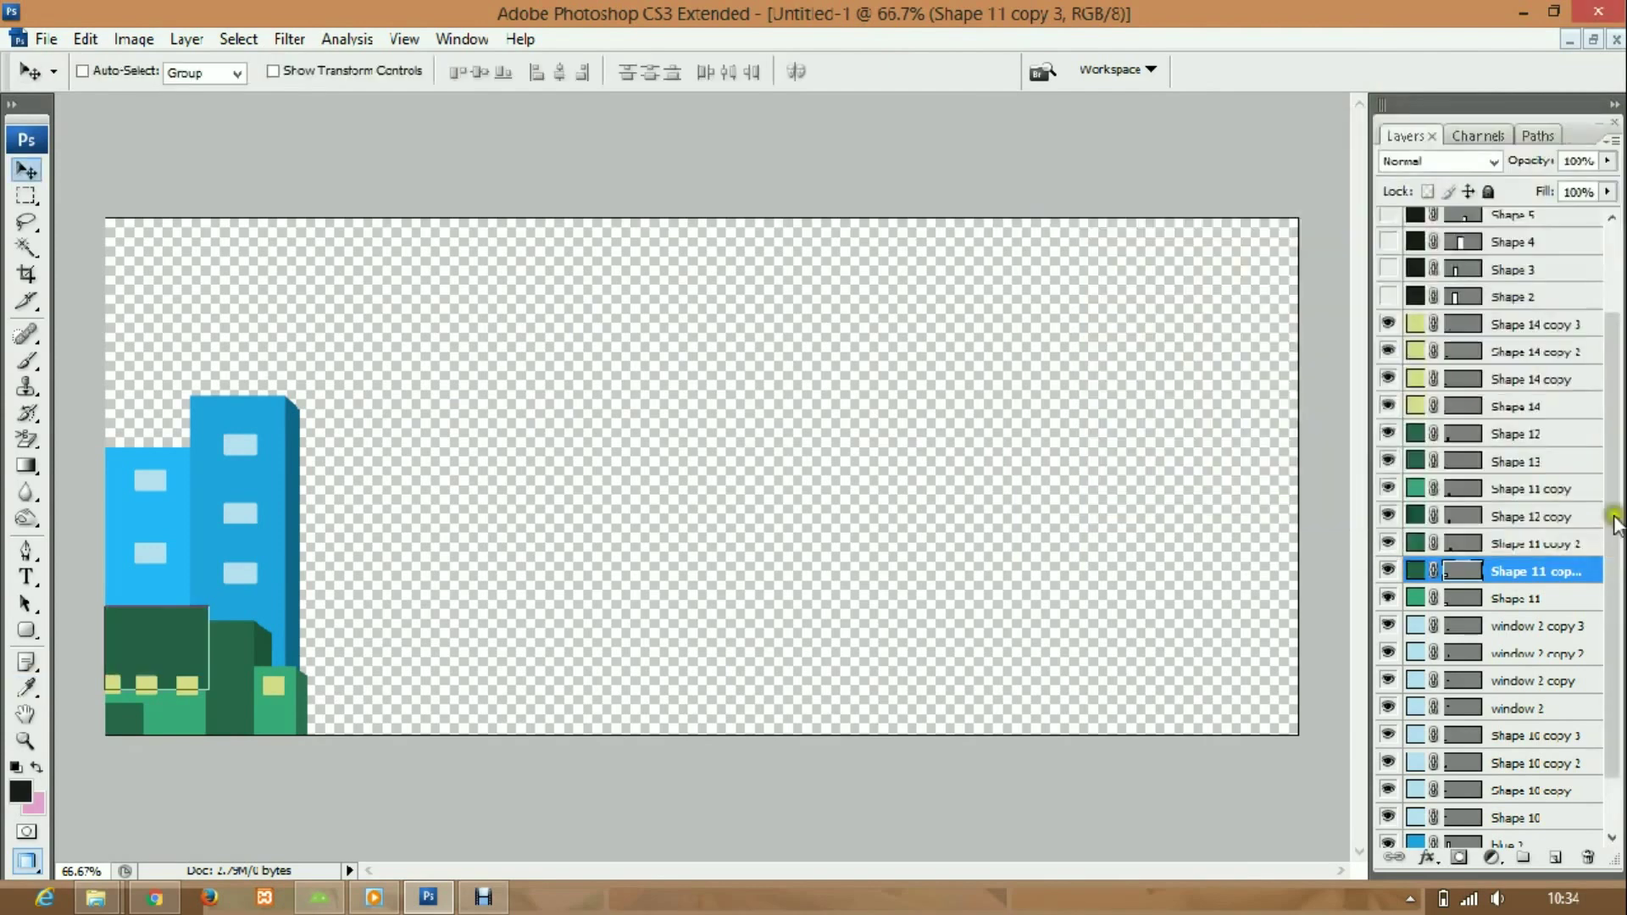
key("ctrl+bracketleft")
key("ctrl+t")
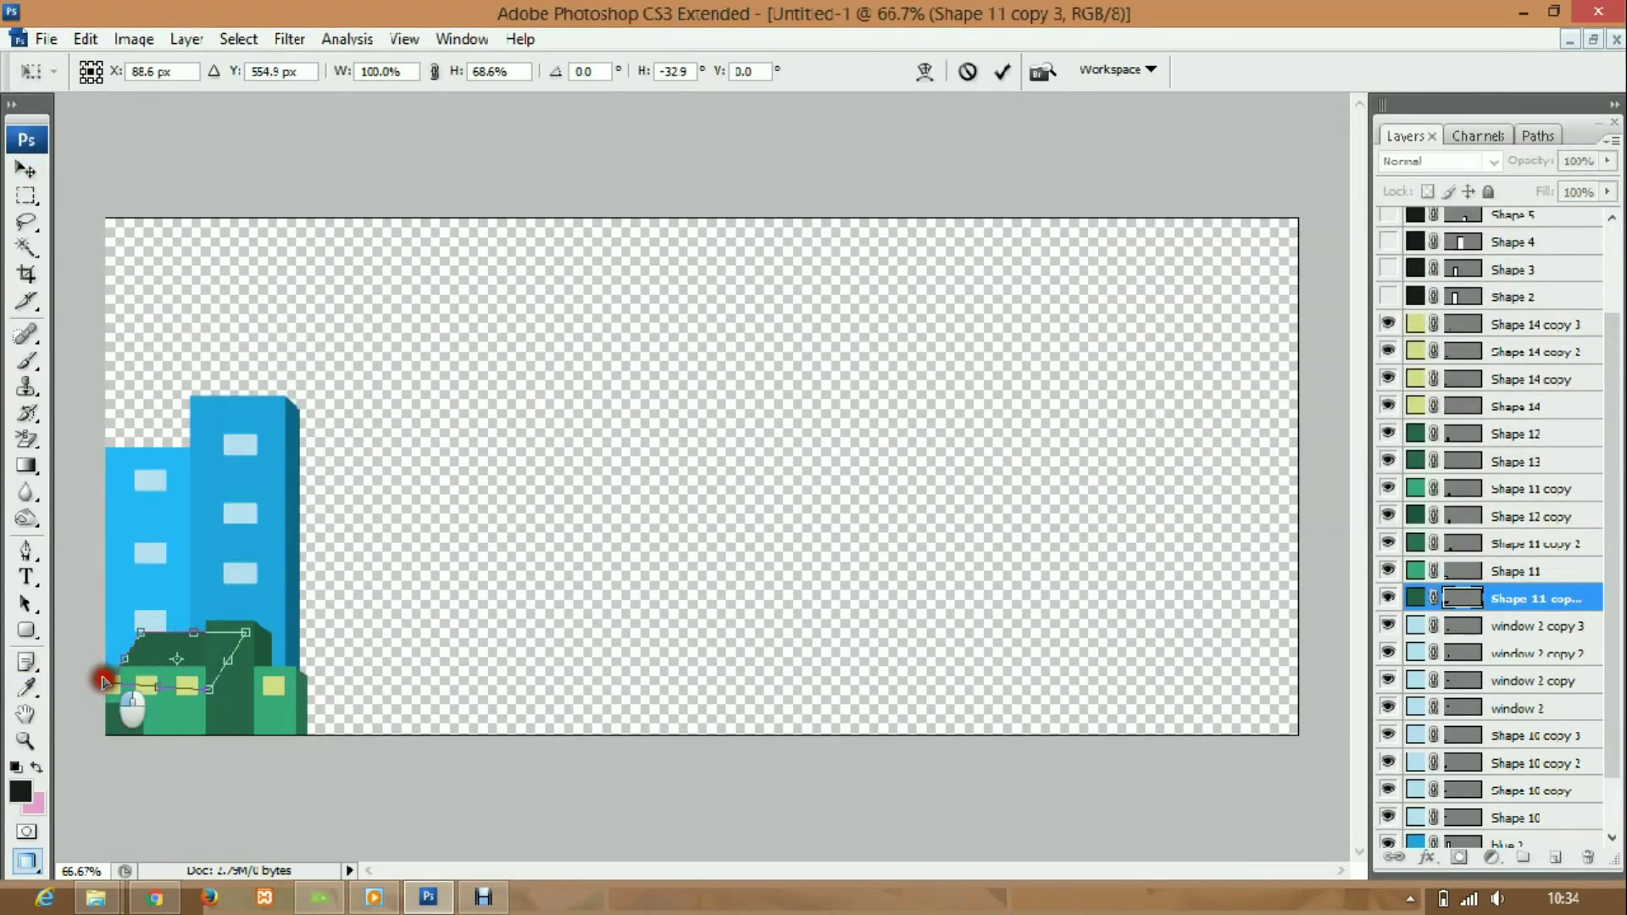
key("Return")
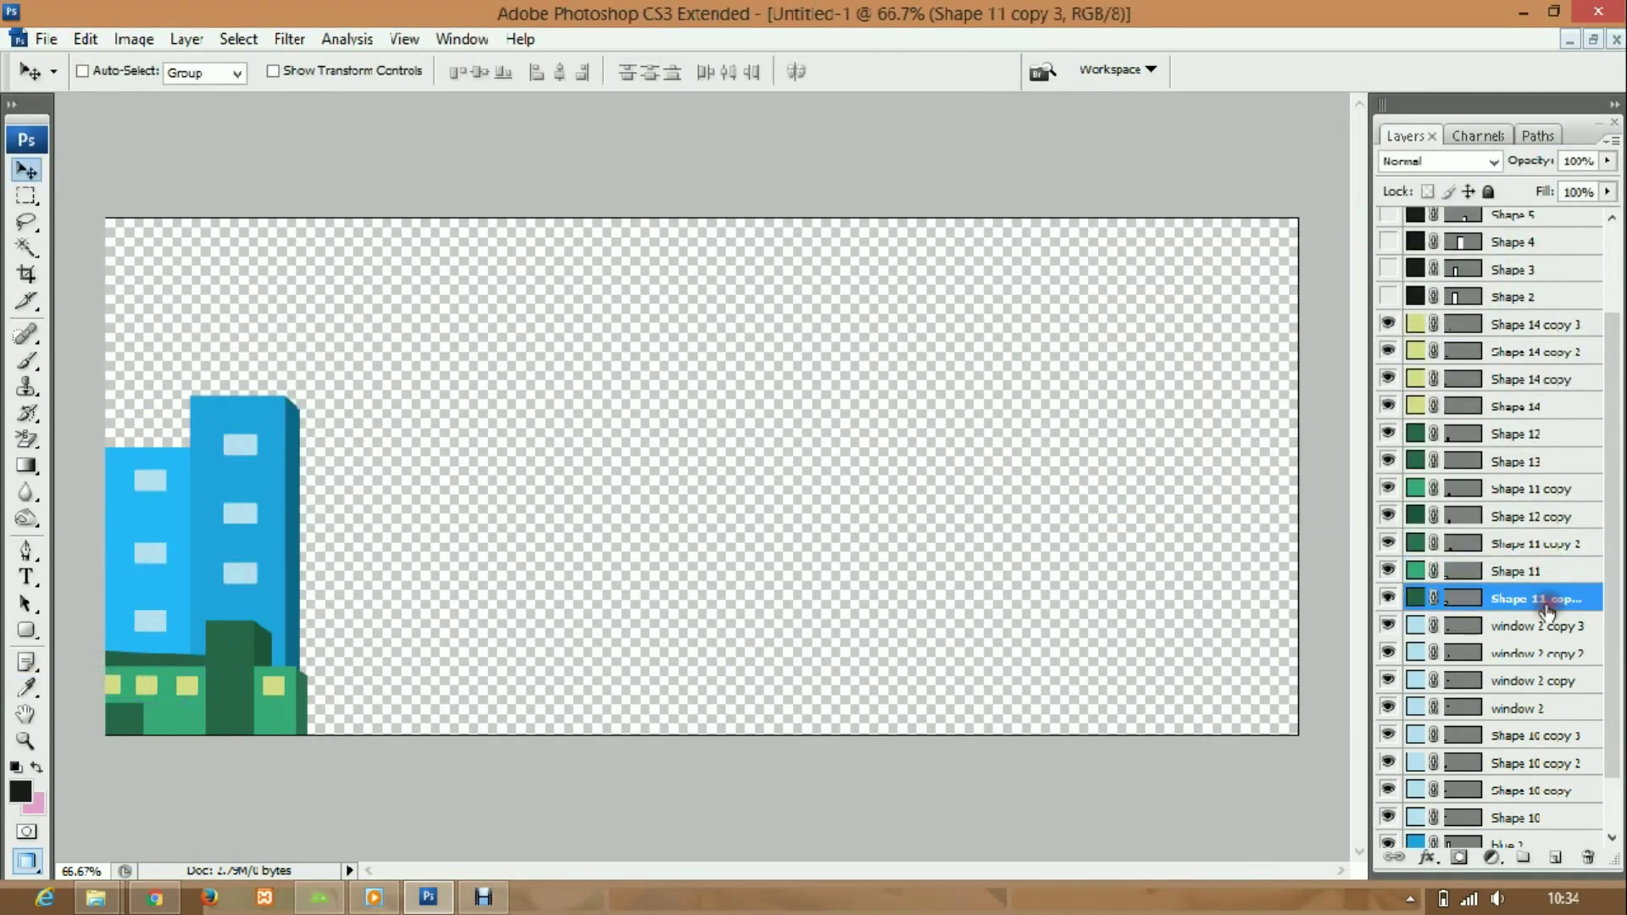
key("Delete")
- Show the hidden Shape 2 black block and move it beside the blue tower
left_click(1388, 297)
left_click(1513, 297)
left_click_drag(408, 489, 344, 489)
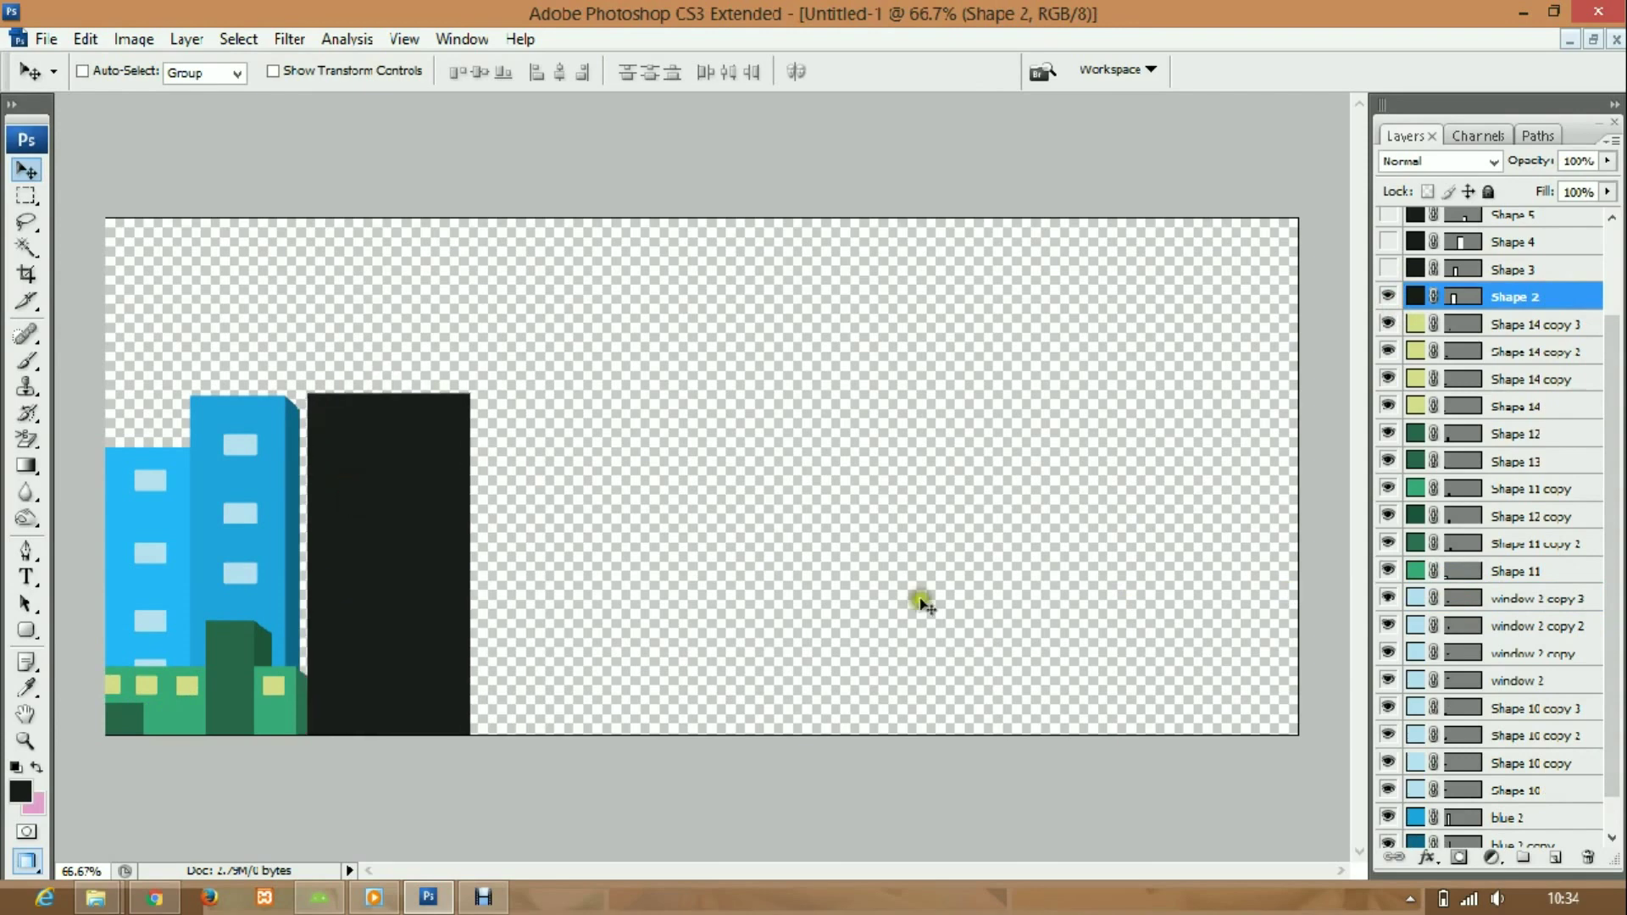
left_click(1388, 519)
left_click(1554, 546)
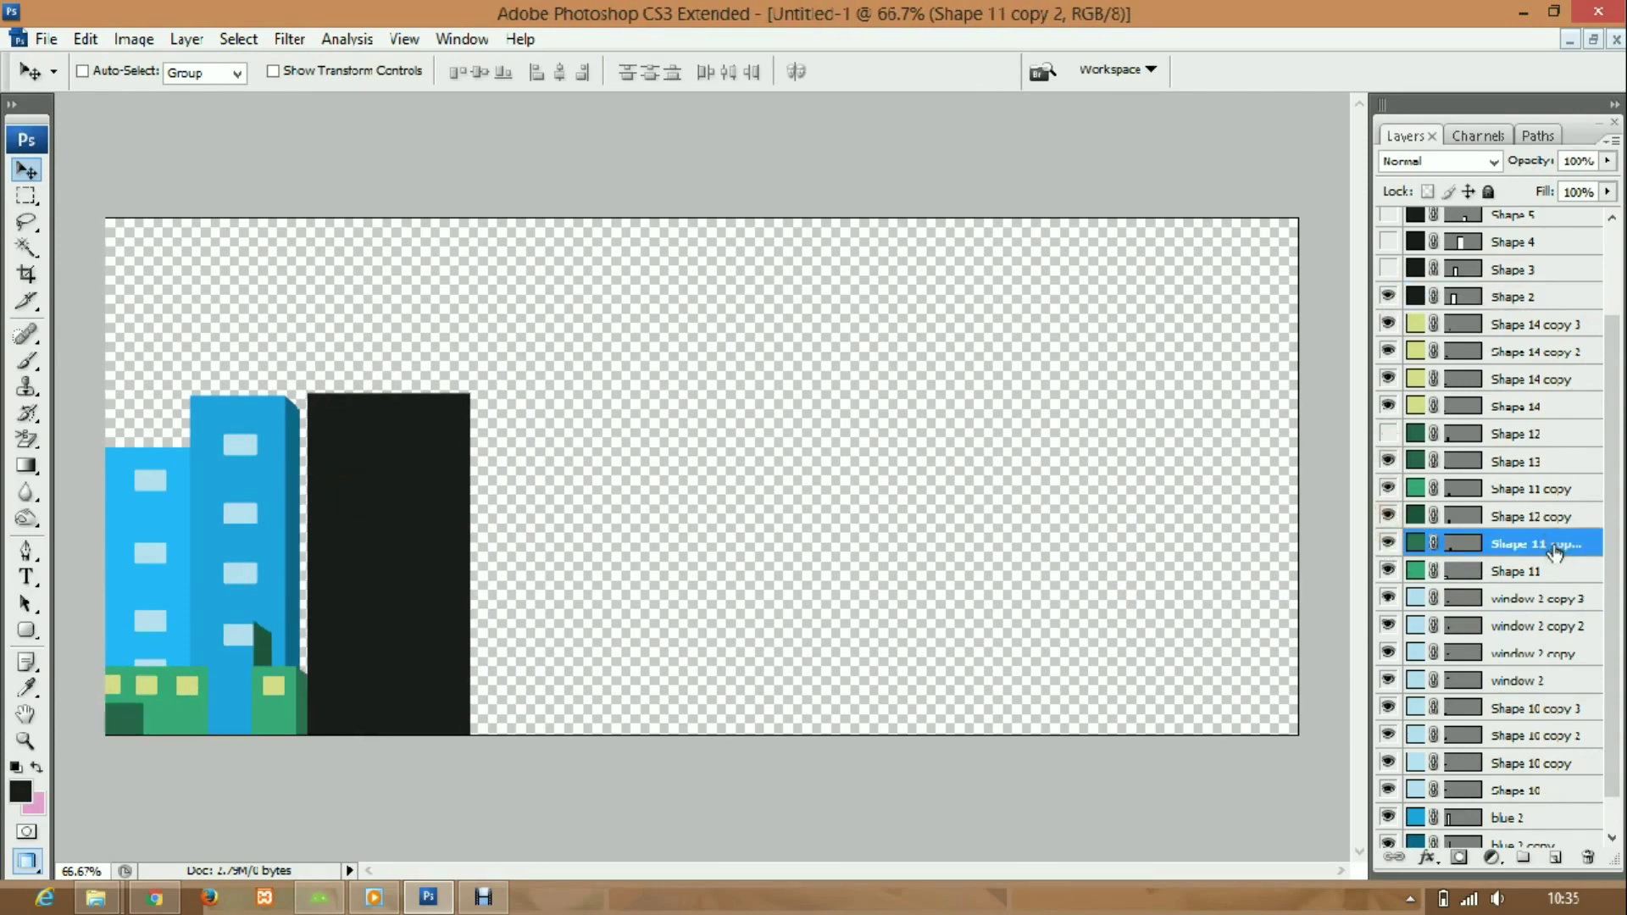
- Narrow the black Shape 2 building from its right side and show Shape 12 again
left_click(1537, 294)
key("ctrl+t")
left_click_drag(470, 564, 388, 581)
key("Return")
left_click(1458, 462)
left_click(1387, 435)
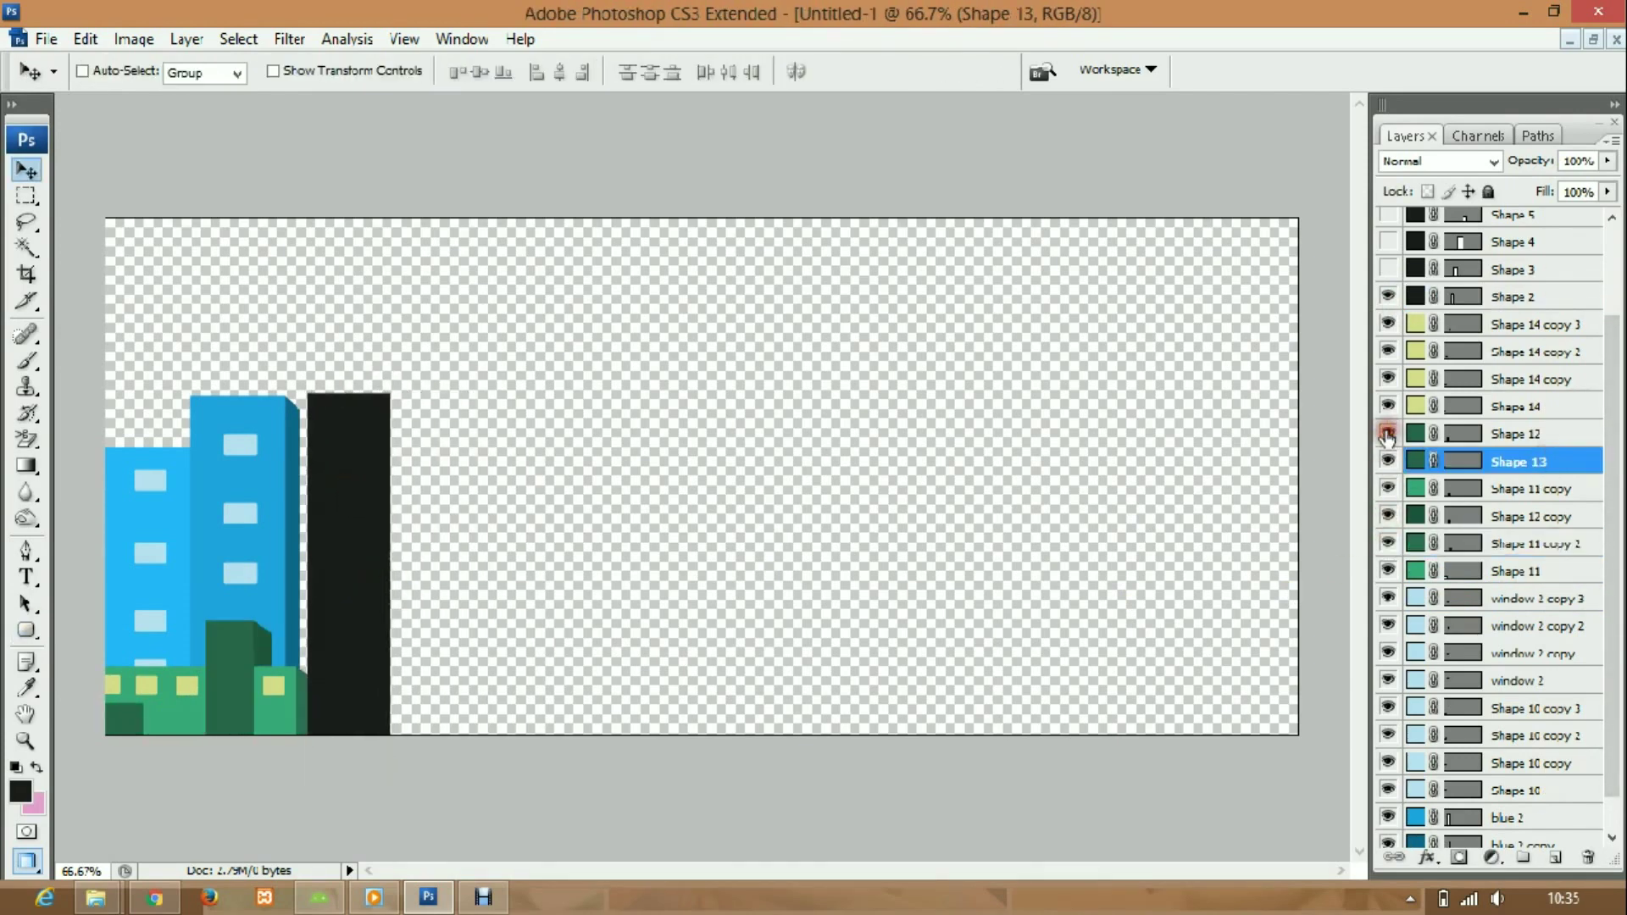
- Duplicate the blue strip, give the copy a darker blue fill, and transform it
left_click(1509, 843)
right_click(1509, 807)
left_click(1475, 339)
key("Return")
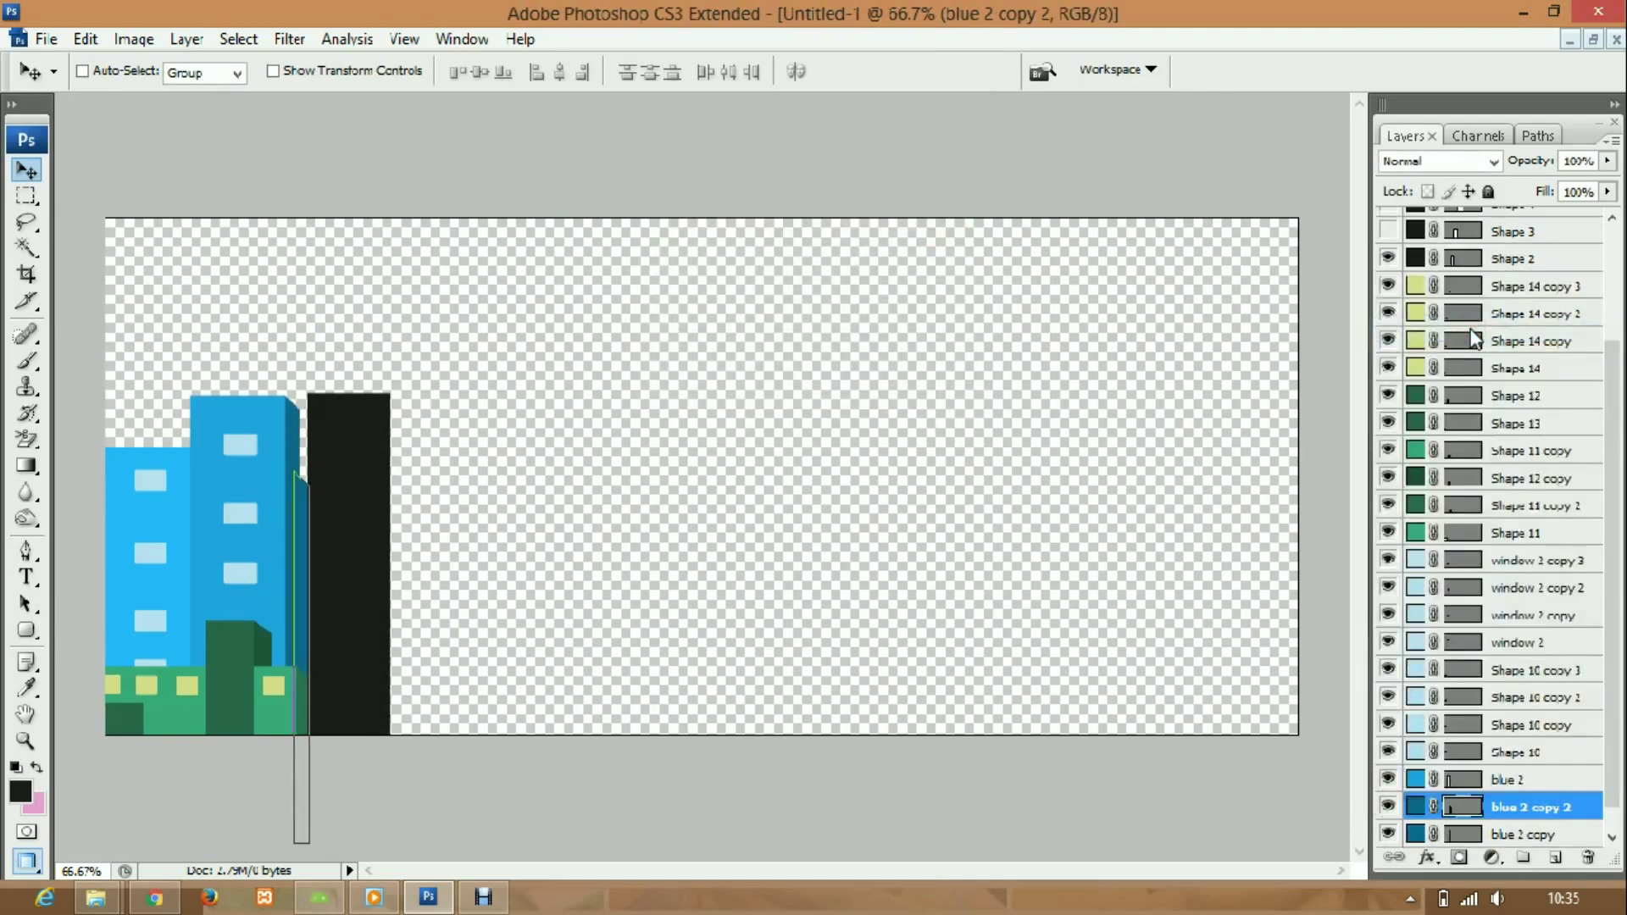
double_click(1413, 812)
left_click(1275, 334)
key("Return")
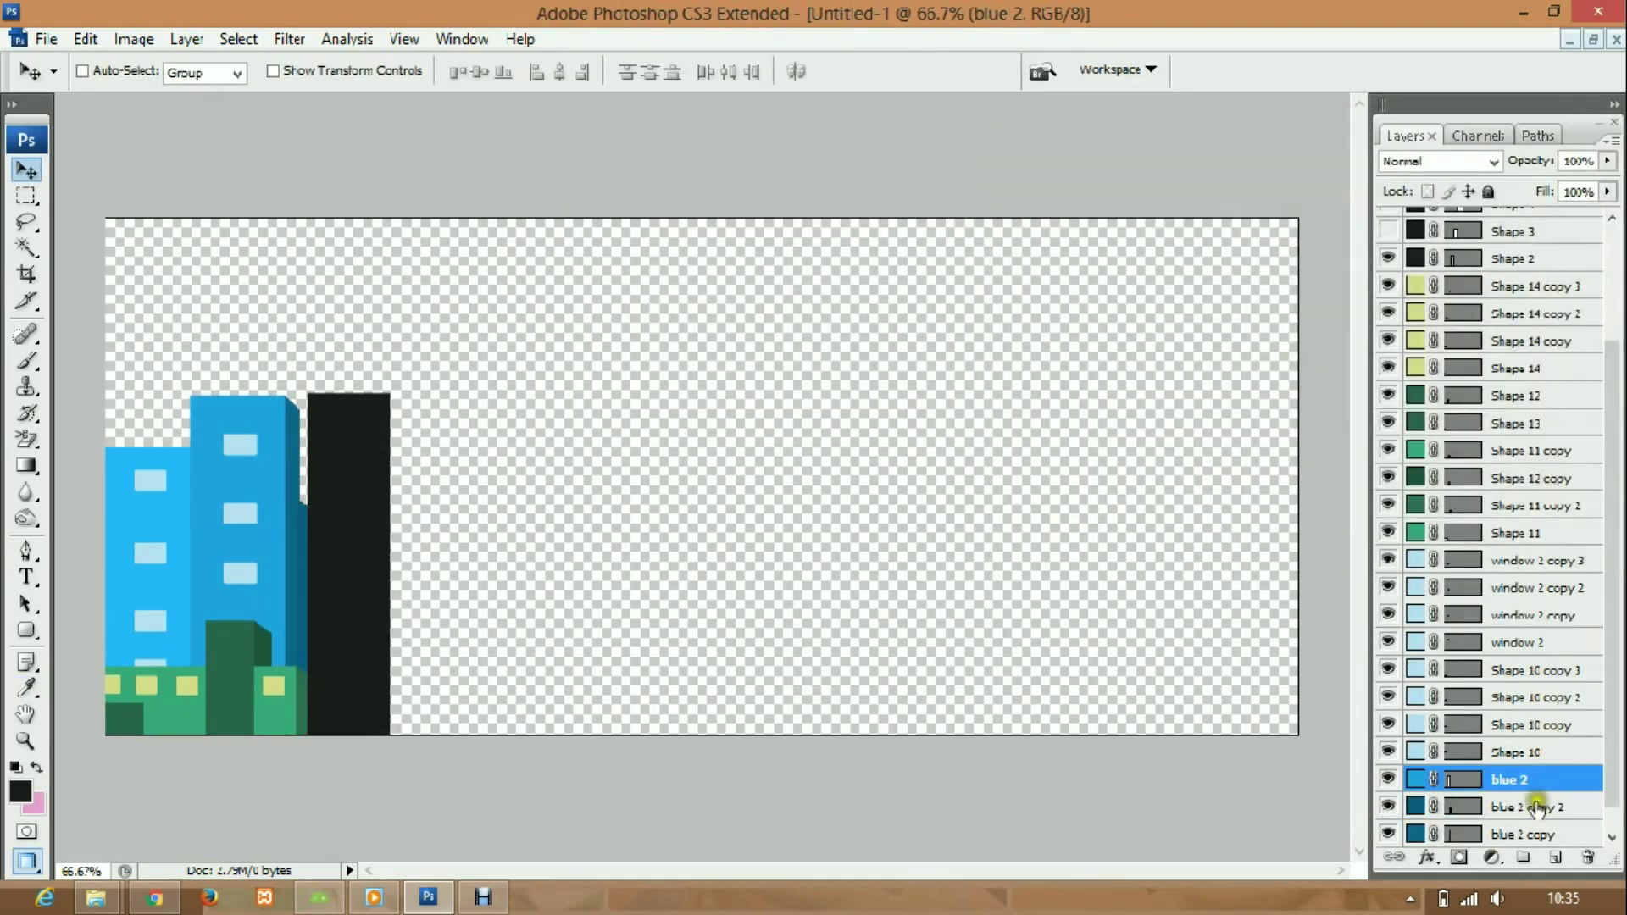
double_click(1435, 826)
key("Return")
key("ctrl+t")
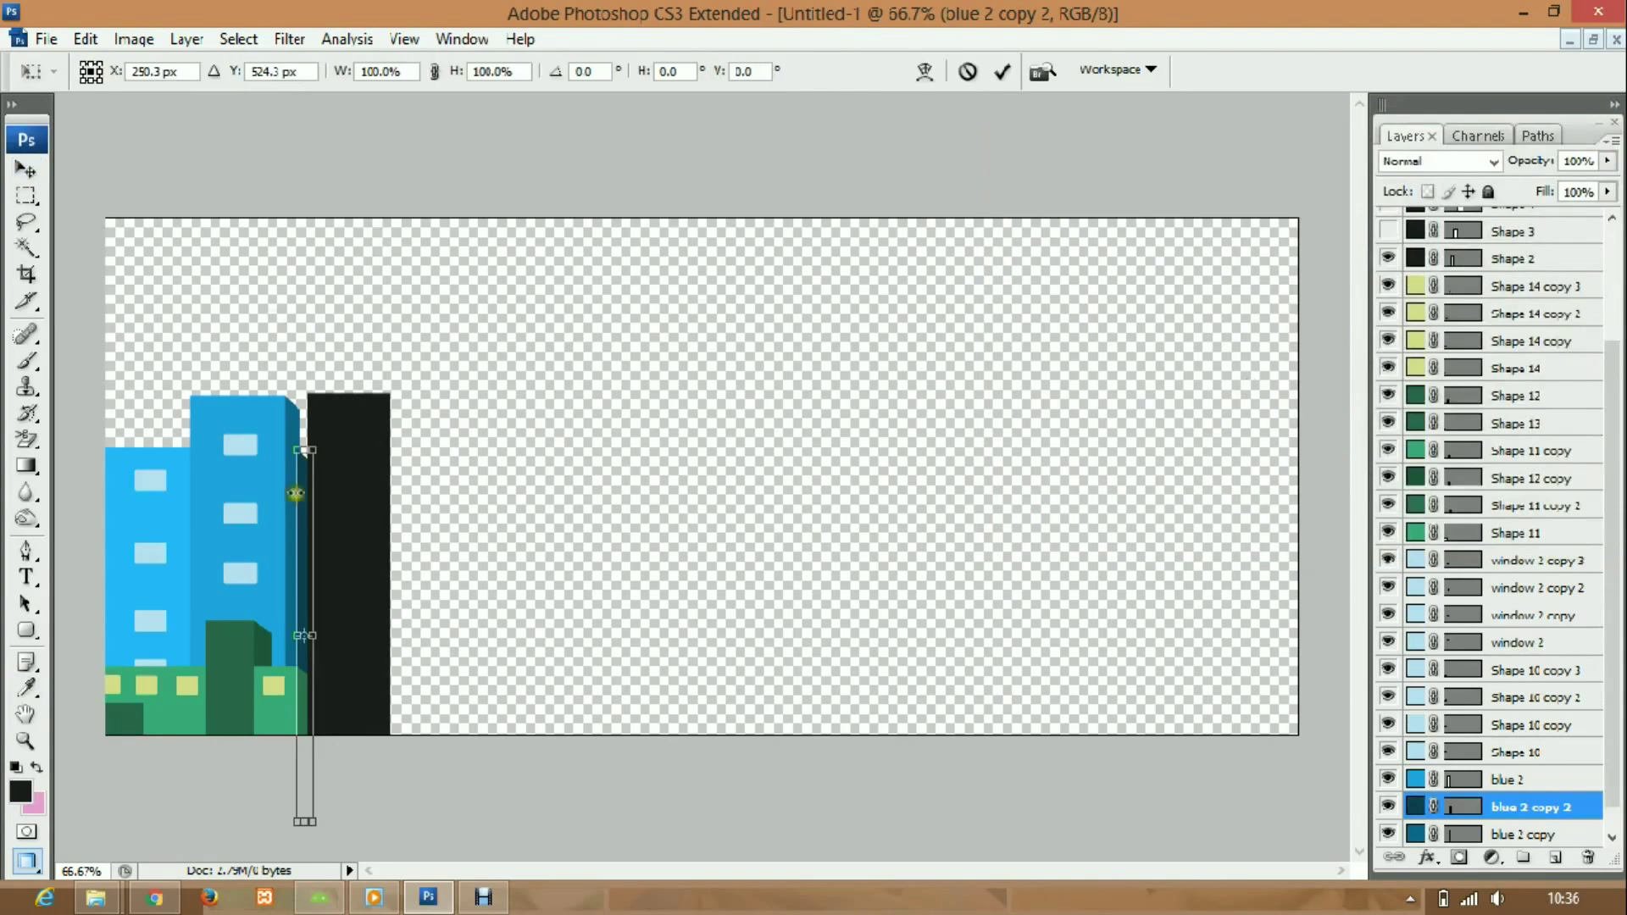
key("Return")
double_click(1414, 807)
key("Escape")
- Change the Shape 2 black tower's fill to orange
scroll(1492, 424, "up", 5)
double_click(1416, 367)
left_click(1254, 273)
left_click(1248, 209)
left_click(1544, 169)
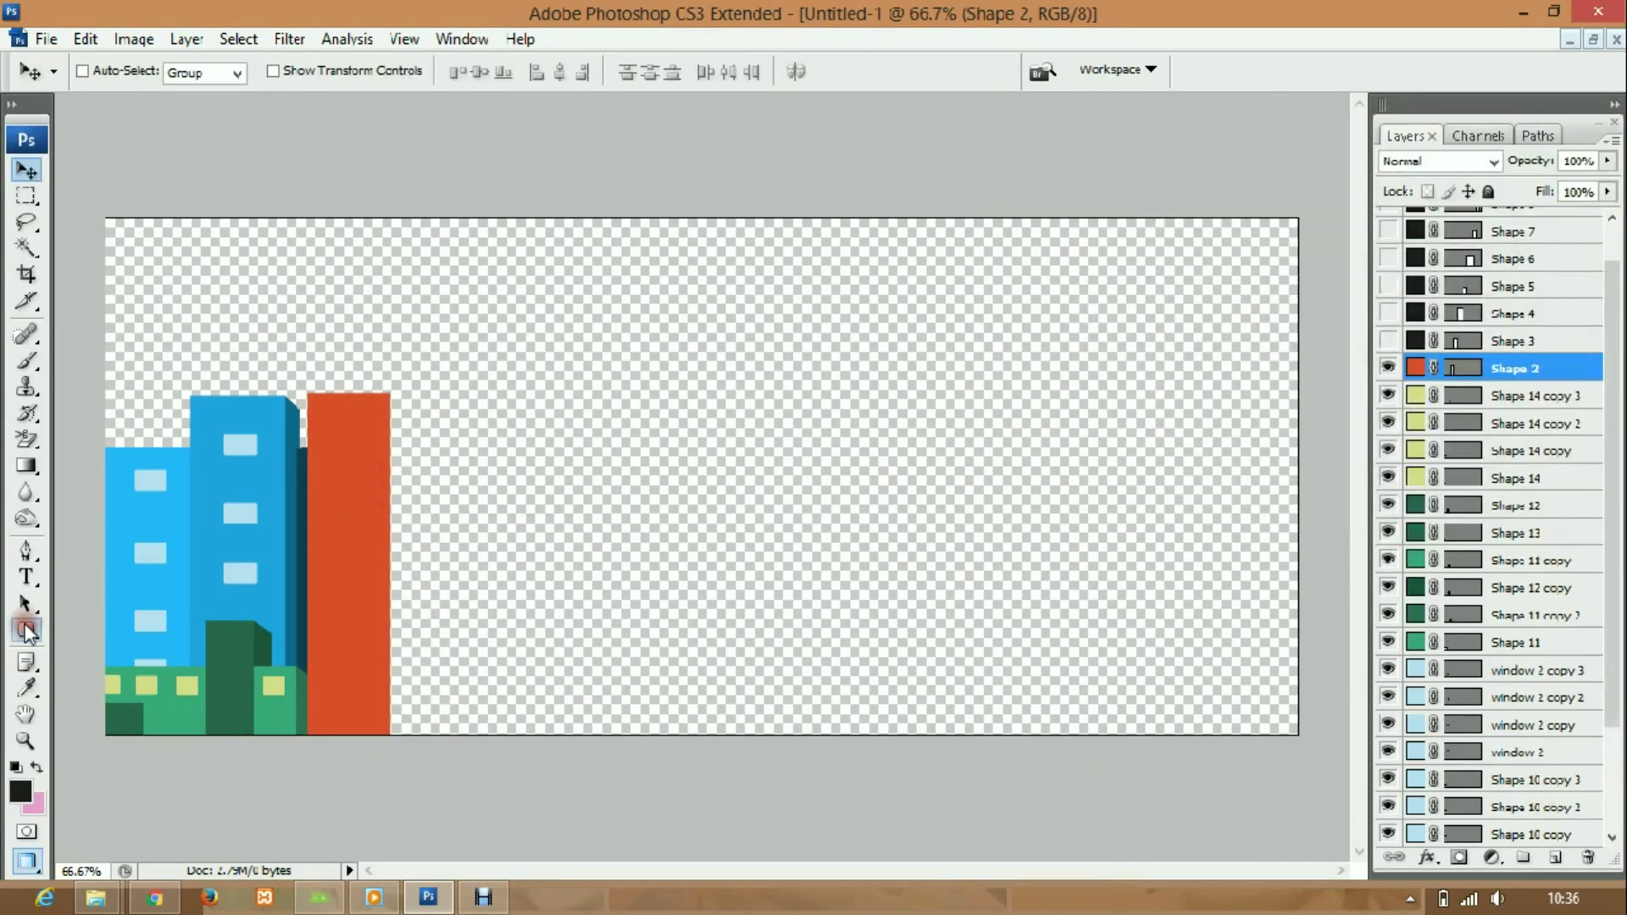
- Duplicate the orange building, narrow the copy to an edge strip, and colour it darker orange
right_click(1586, 367)
left_click(1390, 411)
key("Return")
key("ctrl+t")
left_click_drag(390, 576, 315, 576)
key("Return")
double_click(1415, 367)
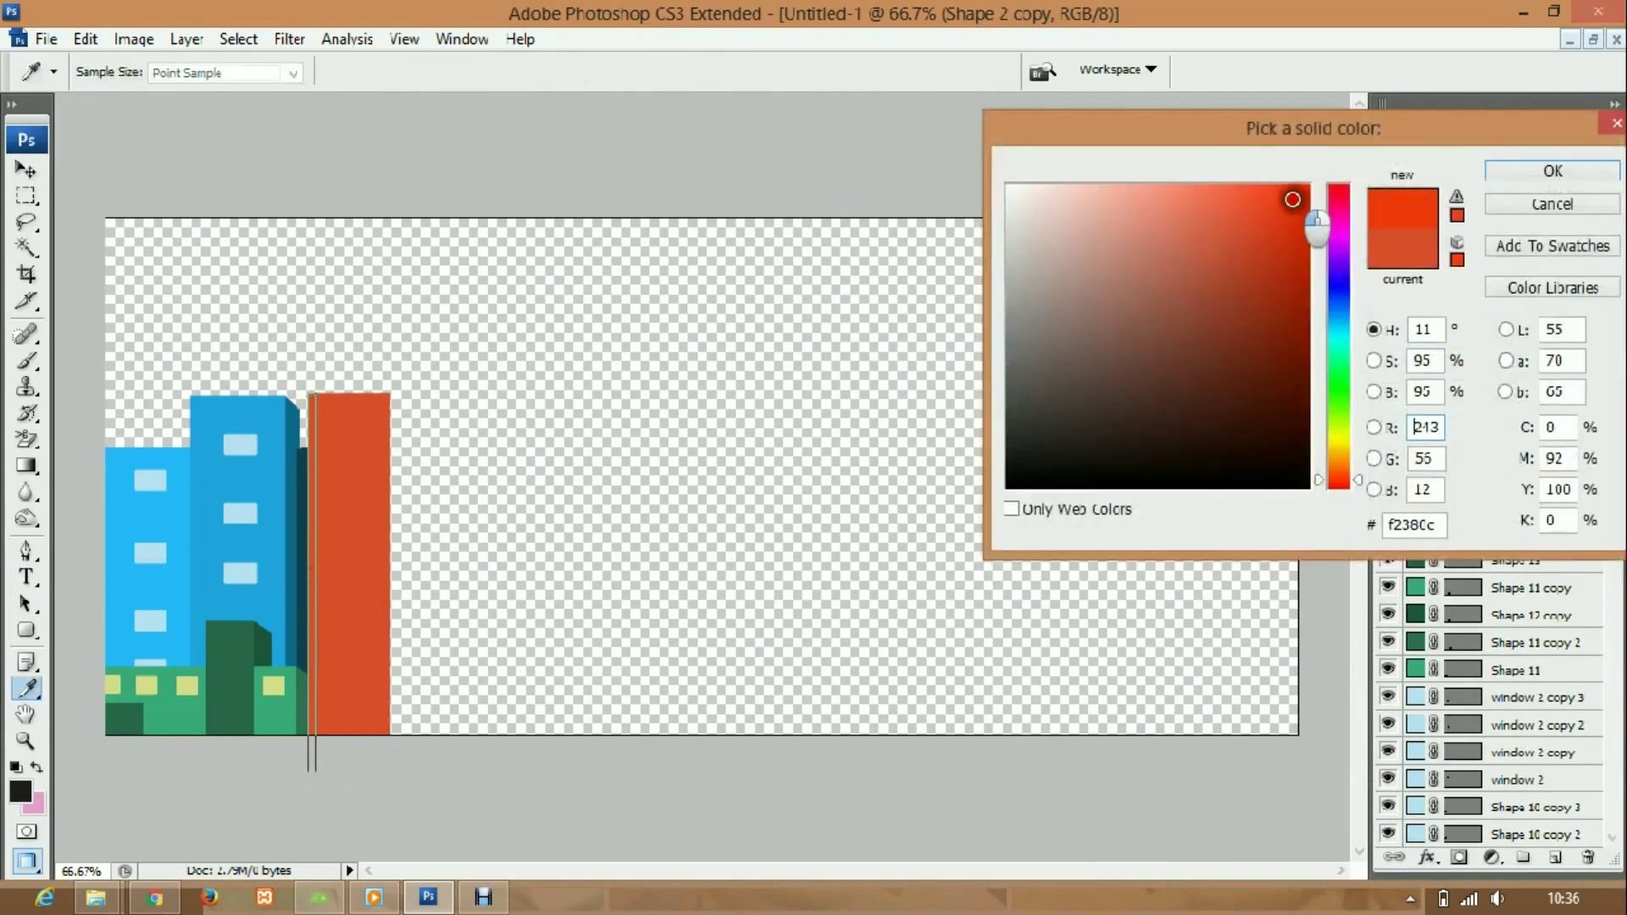
left_click(1340, 462)
left_click(1553, 170)
- Adjust the building's colour and set the strip to a deeper orange with value 225
double_click(1415, 338)
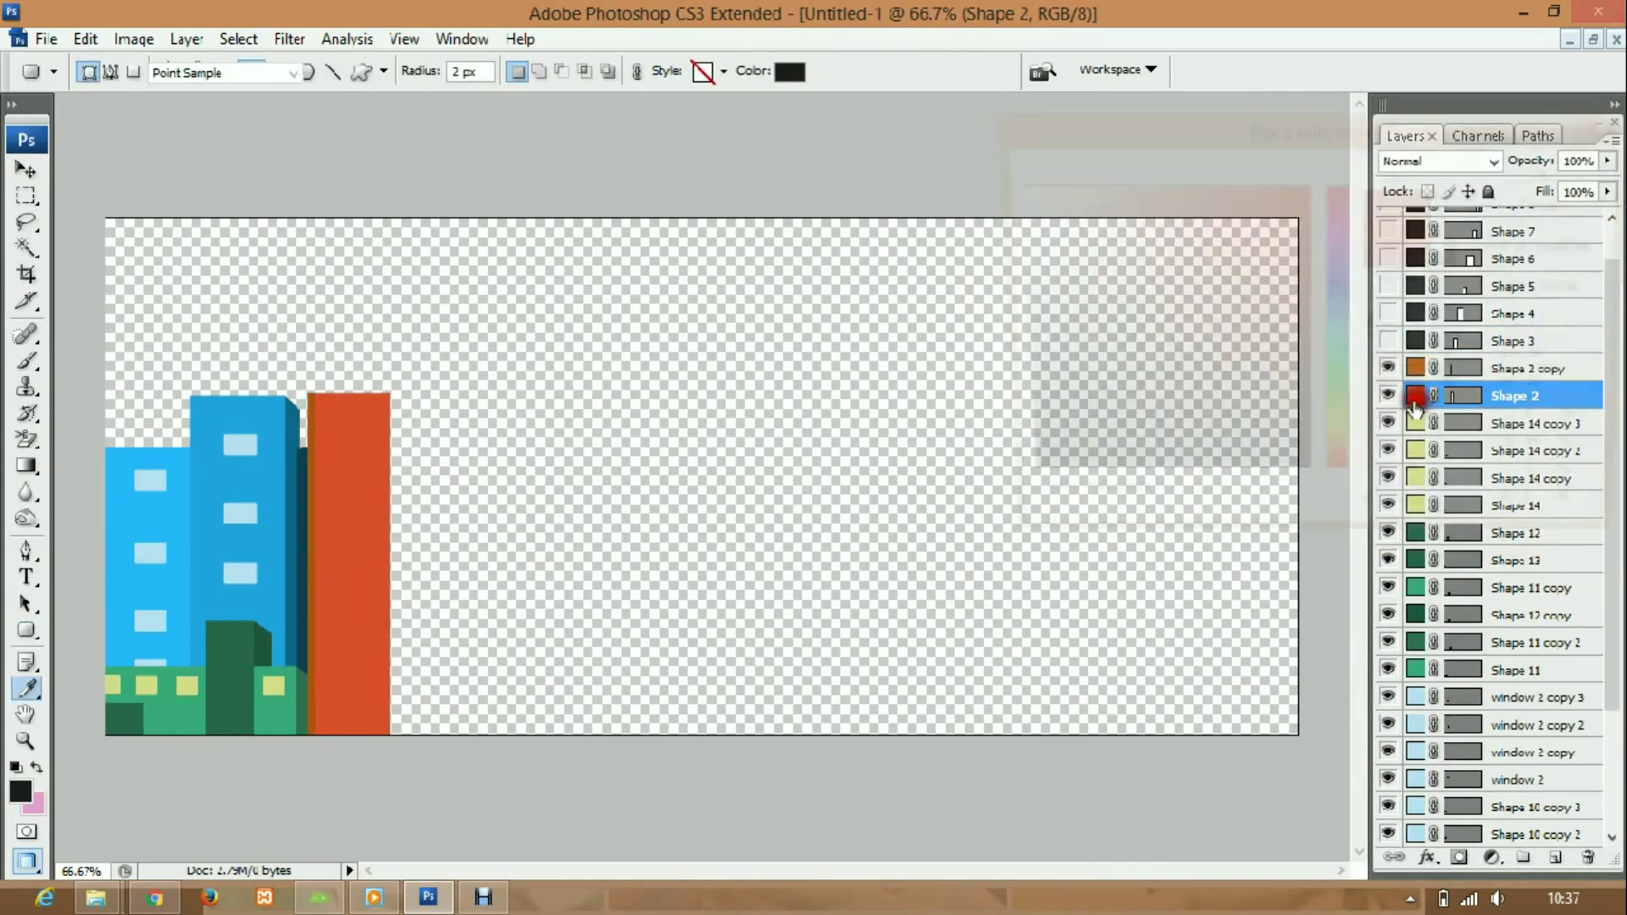
left_click(1242, 261)
left_click(1271, 229)
key("Return")
double_click(1415, 367)
left_click(1330, 469)
type("225")
key("Return")
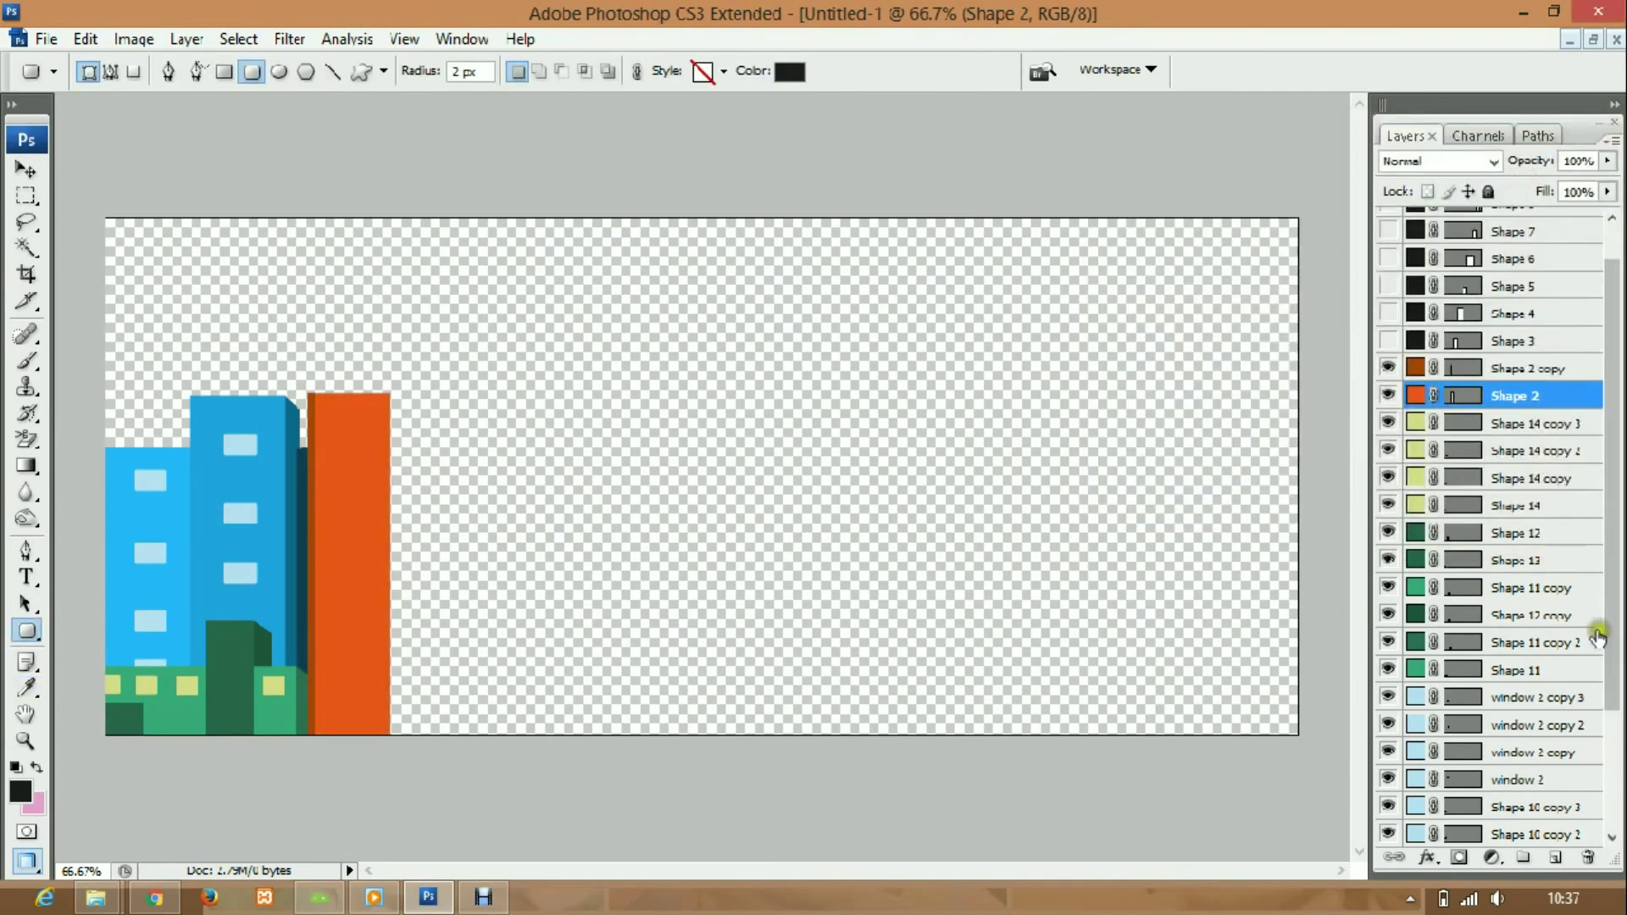
- Duplicate a yellow window layer onto the orange building
left_click(1579, 418)
right_click(1580, 418)
left_click(1421, 412)
key("Return")
key("v")
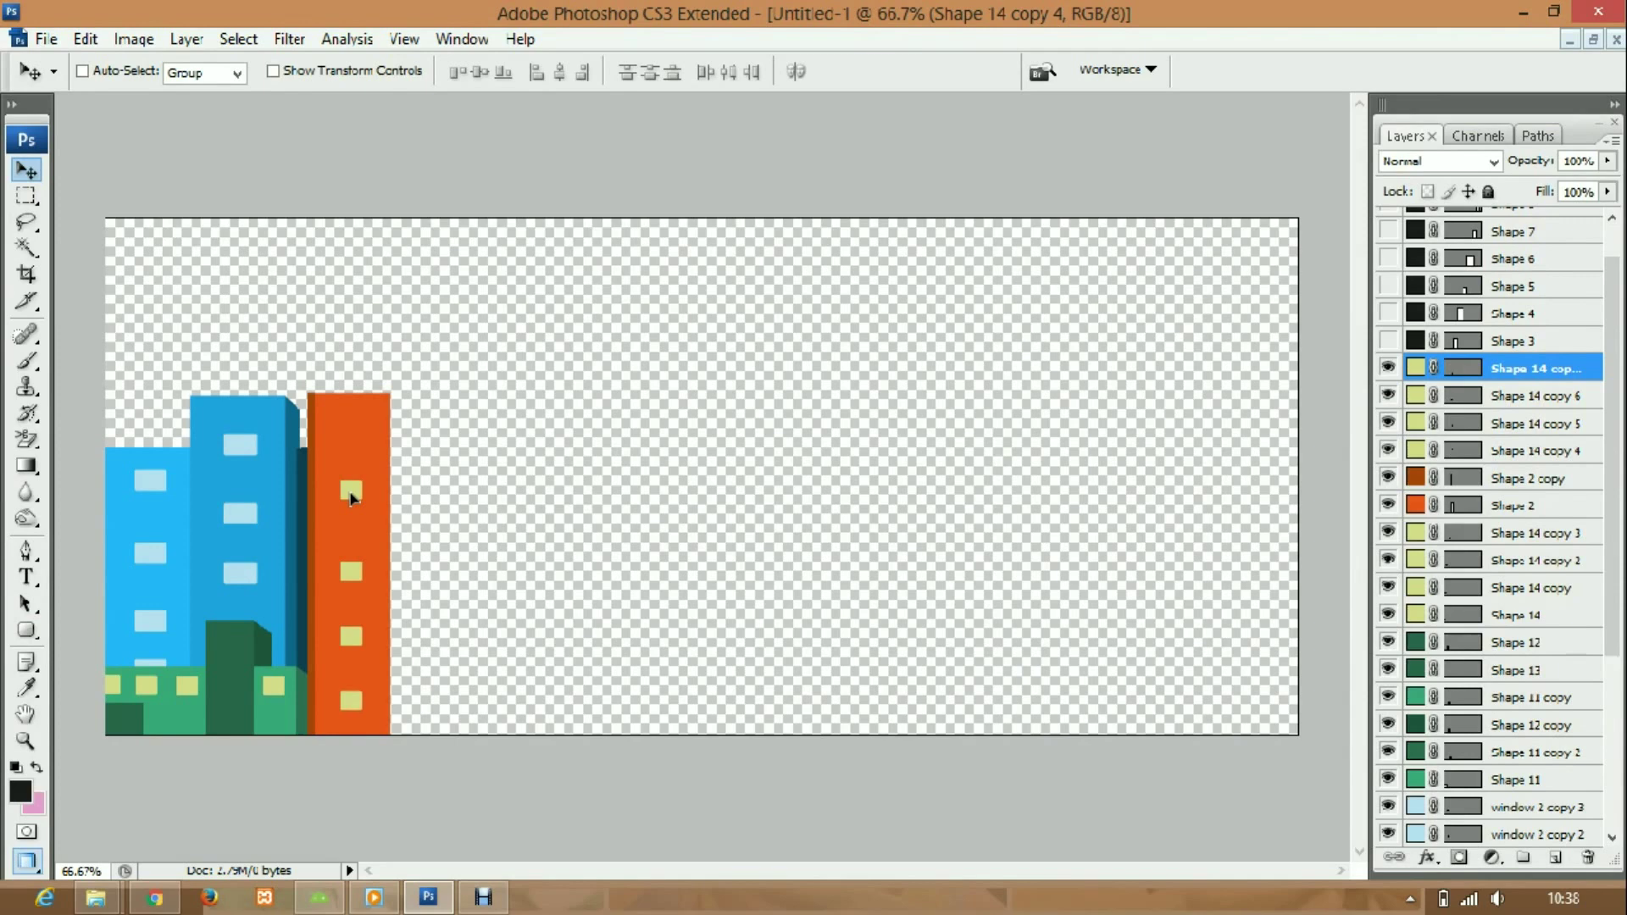
- Lower the orange building and its edge strip, and show the Shape 3 black block
left_click(1526, 478)
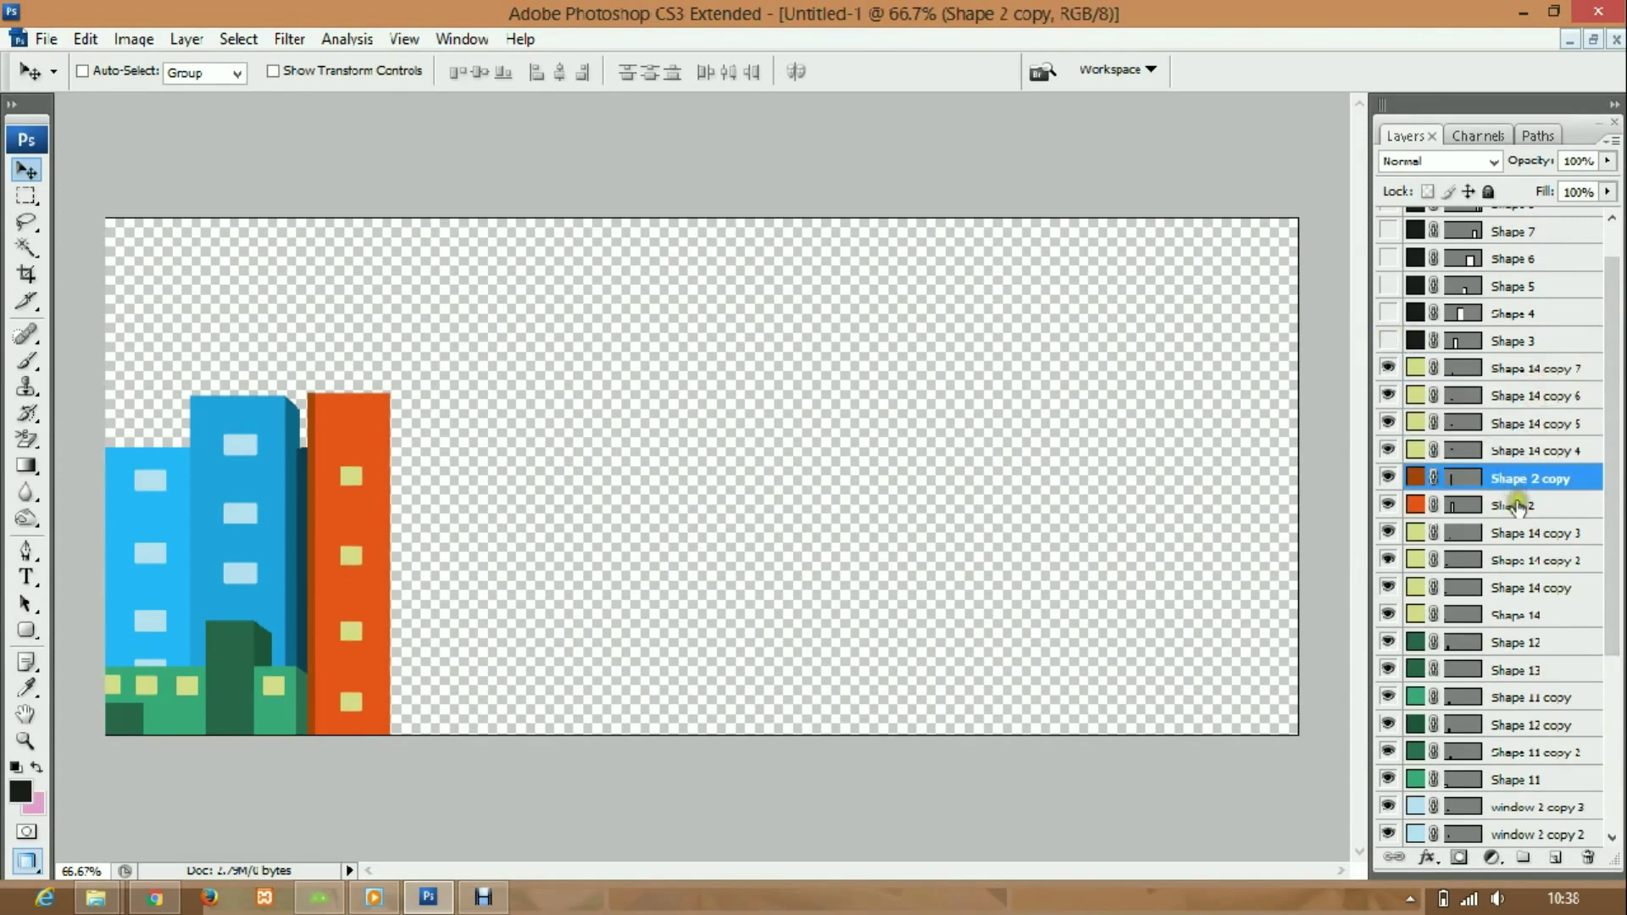
left_click(1526, 506, "shift")
key("shift+Down")
key("shift+Down")
key("shift+Down")
key("shift+Down")
key("shift+Down")
key("shift+Down")
left_click(1409, 341)
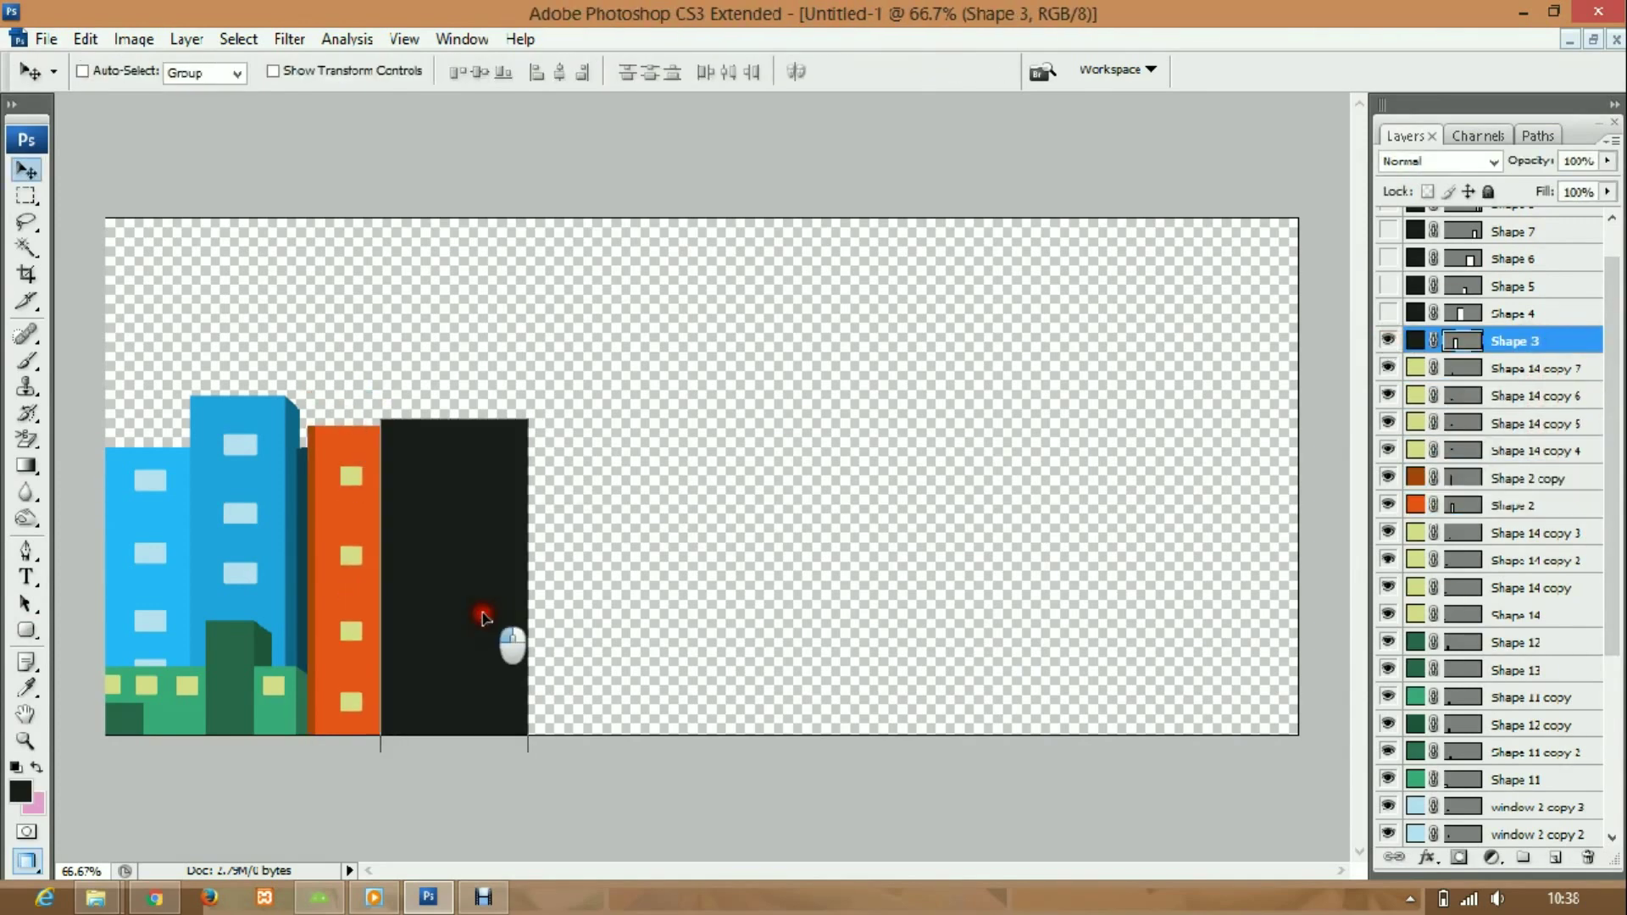
- Recolour the Shape 3 block red, narrow it, and slant its roof
double_click(1415, 341)
left_click(1308, 247)
key("Return")
left_click_drag(500, 474, 475, 475)
right_click(415, 476)
key("Escape")
key("u")
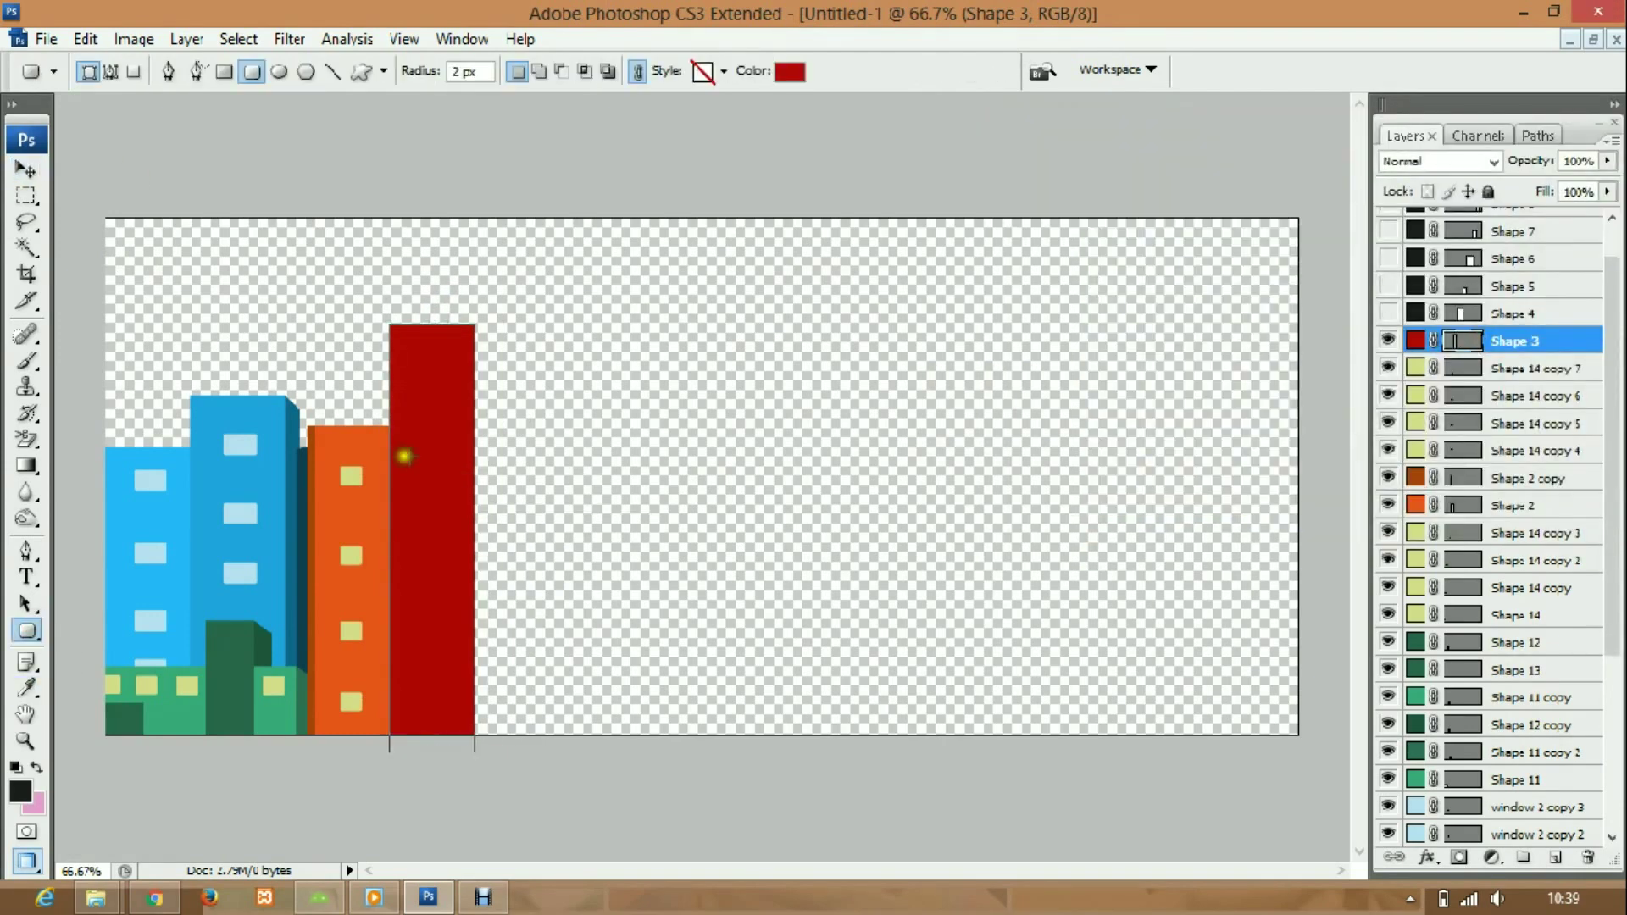
key("ctrl+t")
left_click_drag(390, 326, 392, 381)
key("Return")
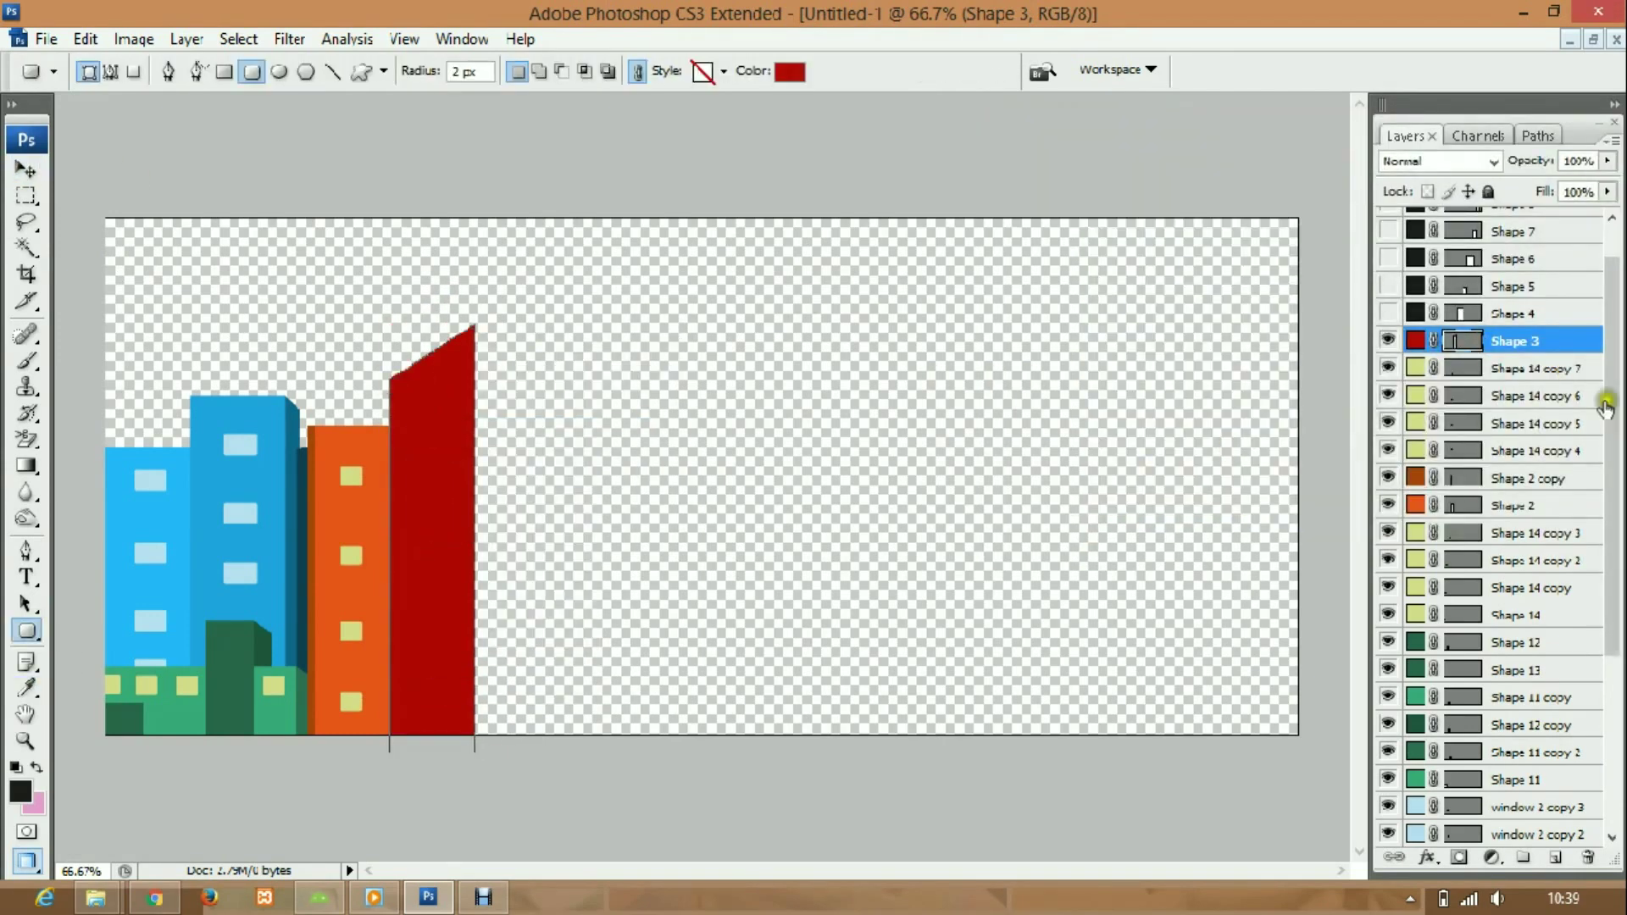
- Duplicate the yellow window three times and place the copies down the red building
right_click(1517, 368)
left_click(1365, 407)
key("Return")
key("ctrl+bracketright")
key("v")
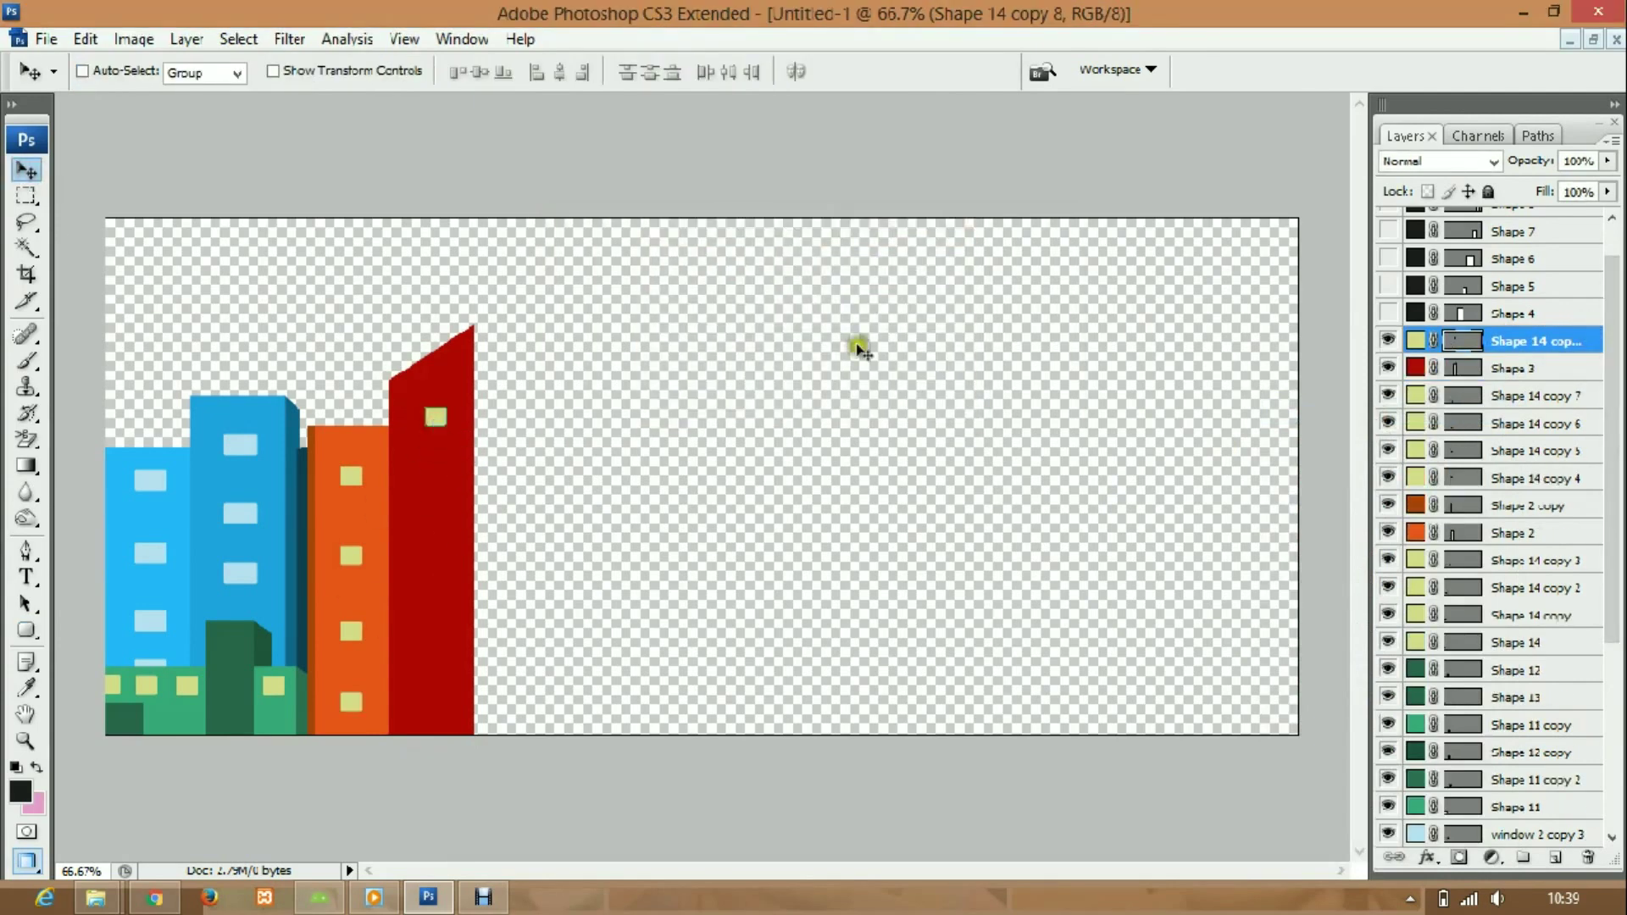
key("ctrl+j")
key("ctrl+j")
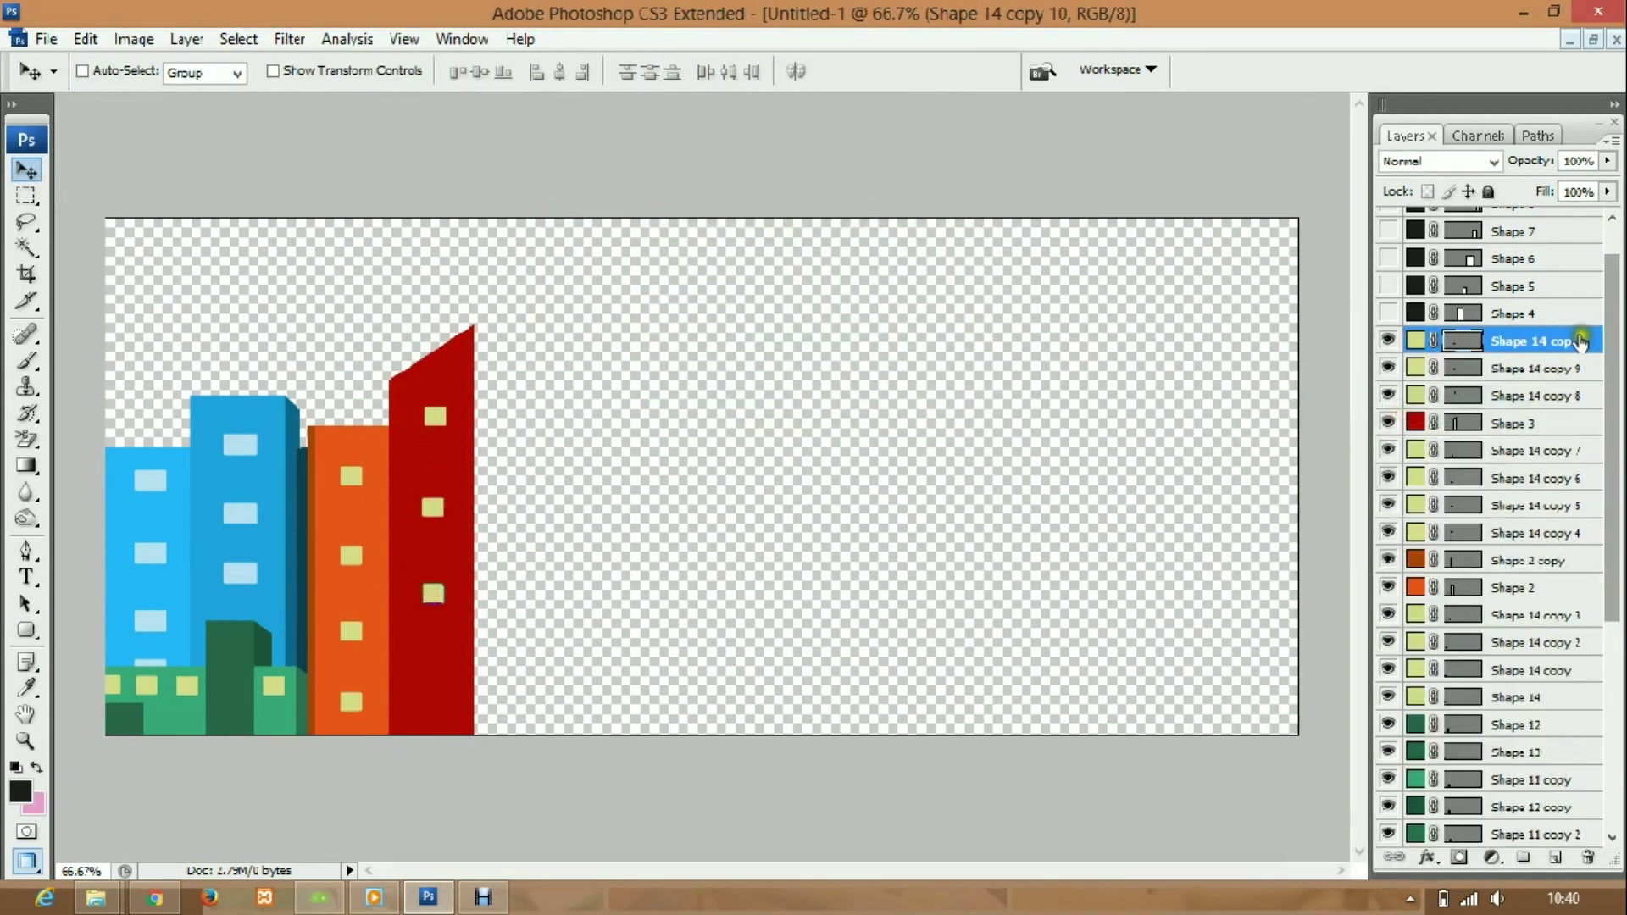
key("ctrl+j")
left_click_drag(432, 594, 432, 669)
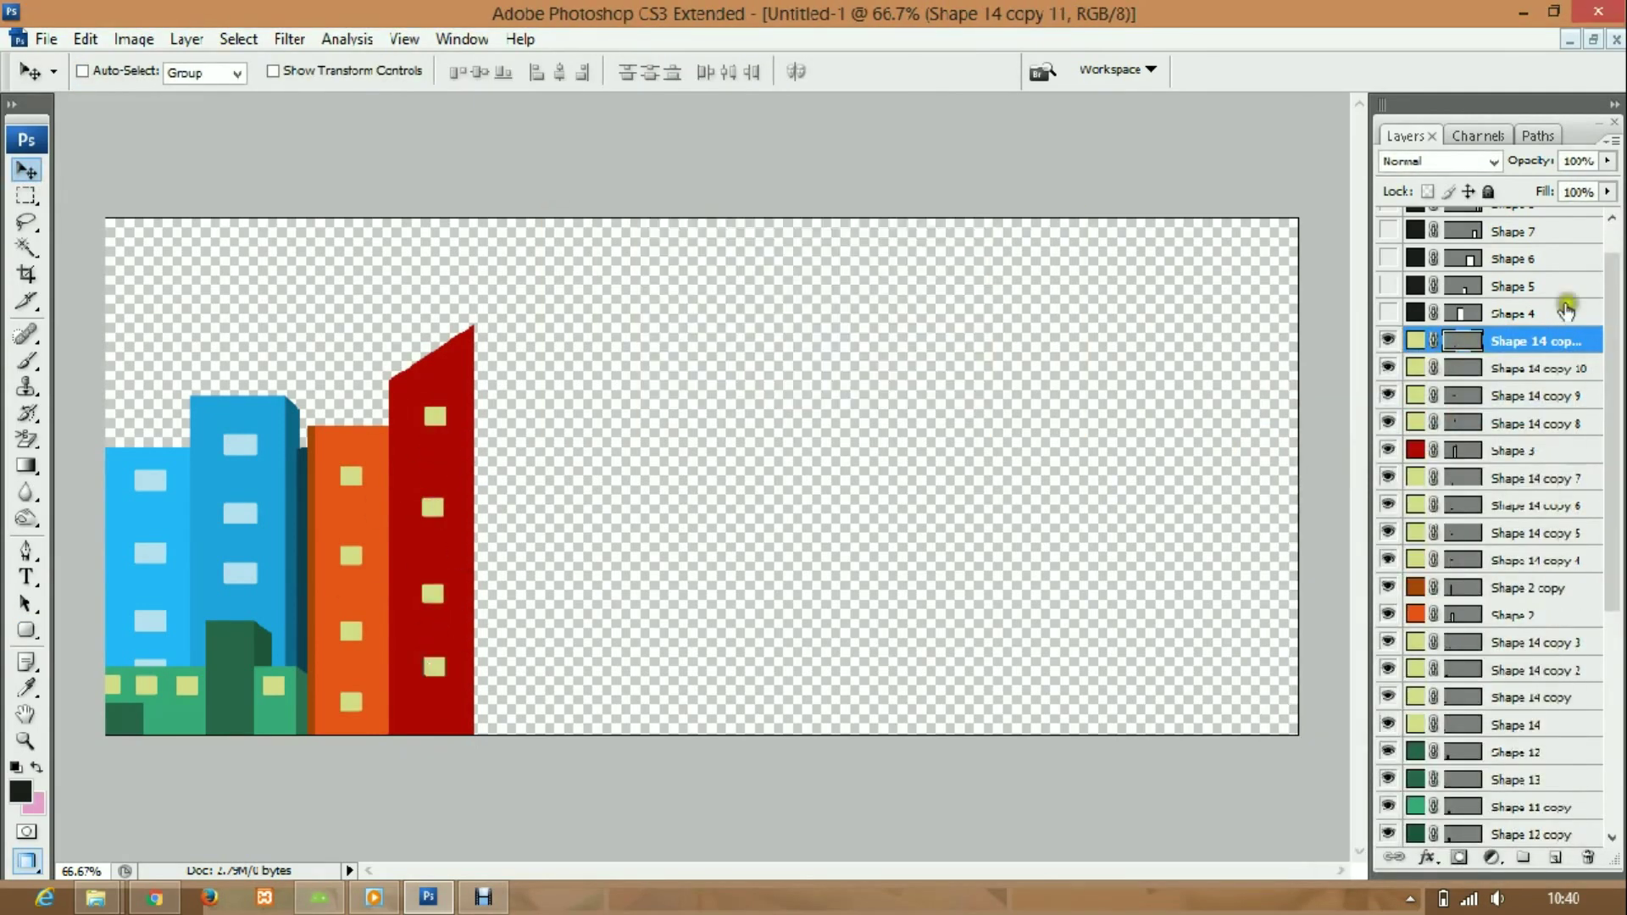
- Duplicate the red tower, shift the copy right, and give it a darker red fill
left_click(1567, 309)
right_click(1524, 450)
left_click(1329, 404)
key("Return")
left_click_drag(483, 491, 538, 492)
left_click_drag(1426, 450, 1426, 478)
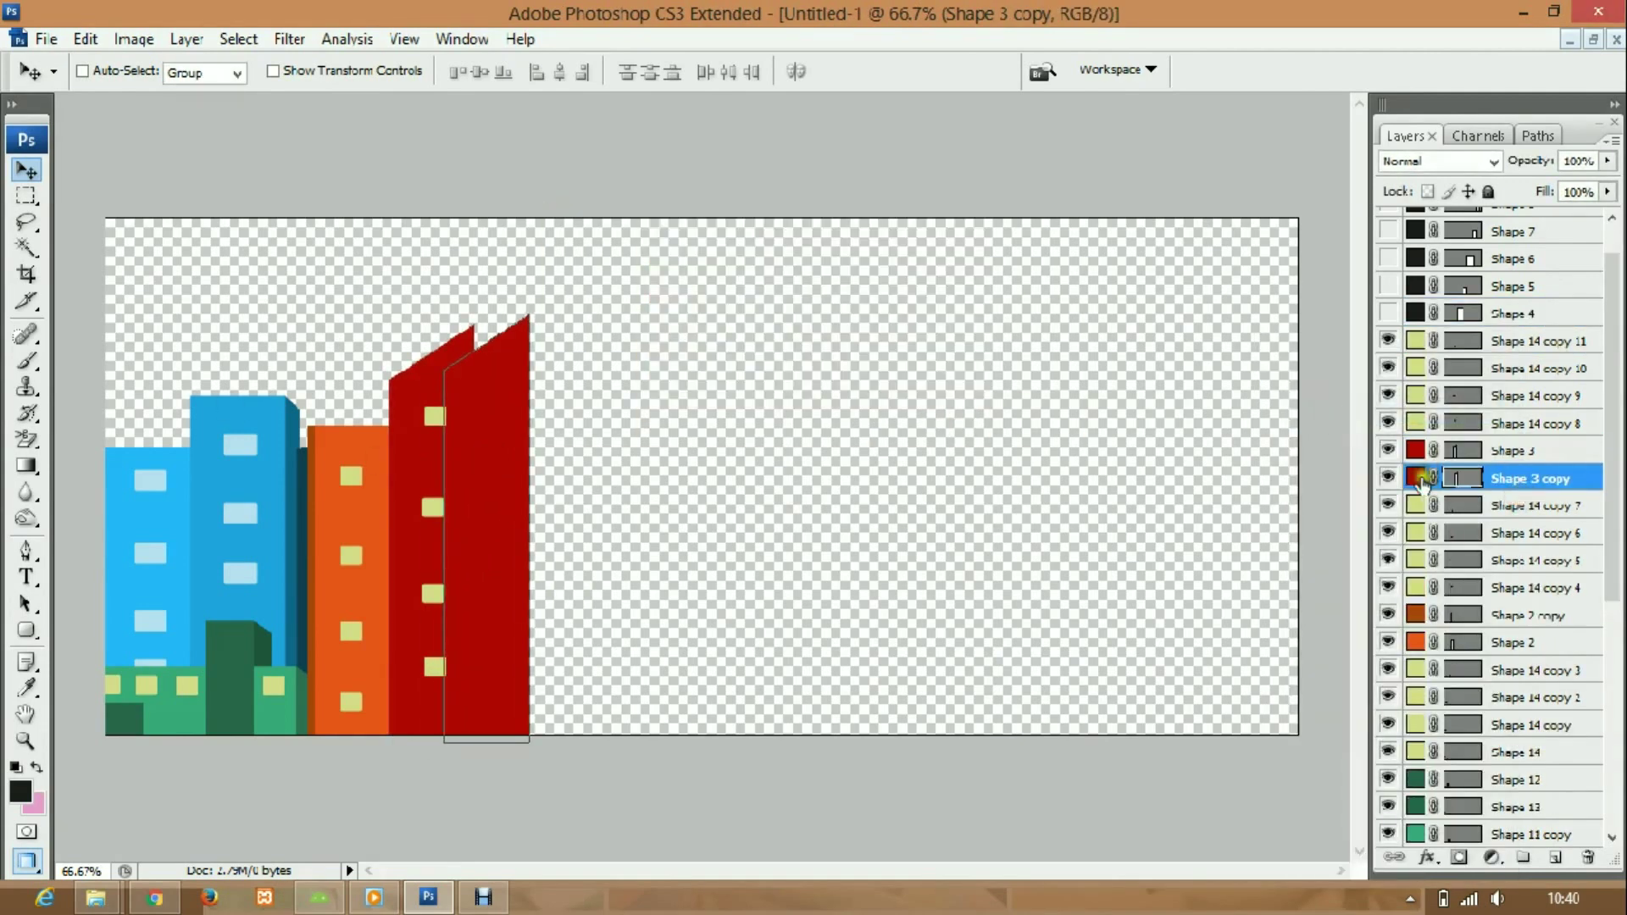
double_click(1426, 475)
left_click(1292, 373)
left_click(1460, 167)
- Skew and distort the dark red copy into a side face with a slanted top
key("ctrl+t")
left_click_drag(529, 316, 490, 678)
right_click(489, 500)
left_click(523, 597)
right_click(496, 412)
left_click(519, 592)
right_click(490, 490)
key("Return")
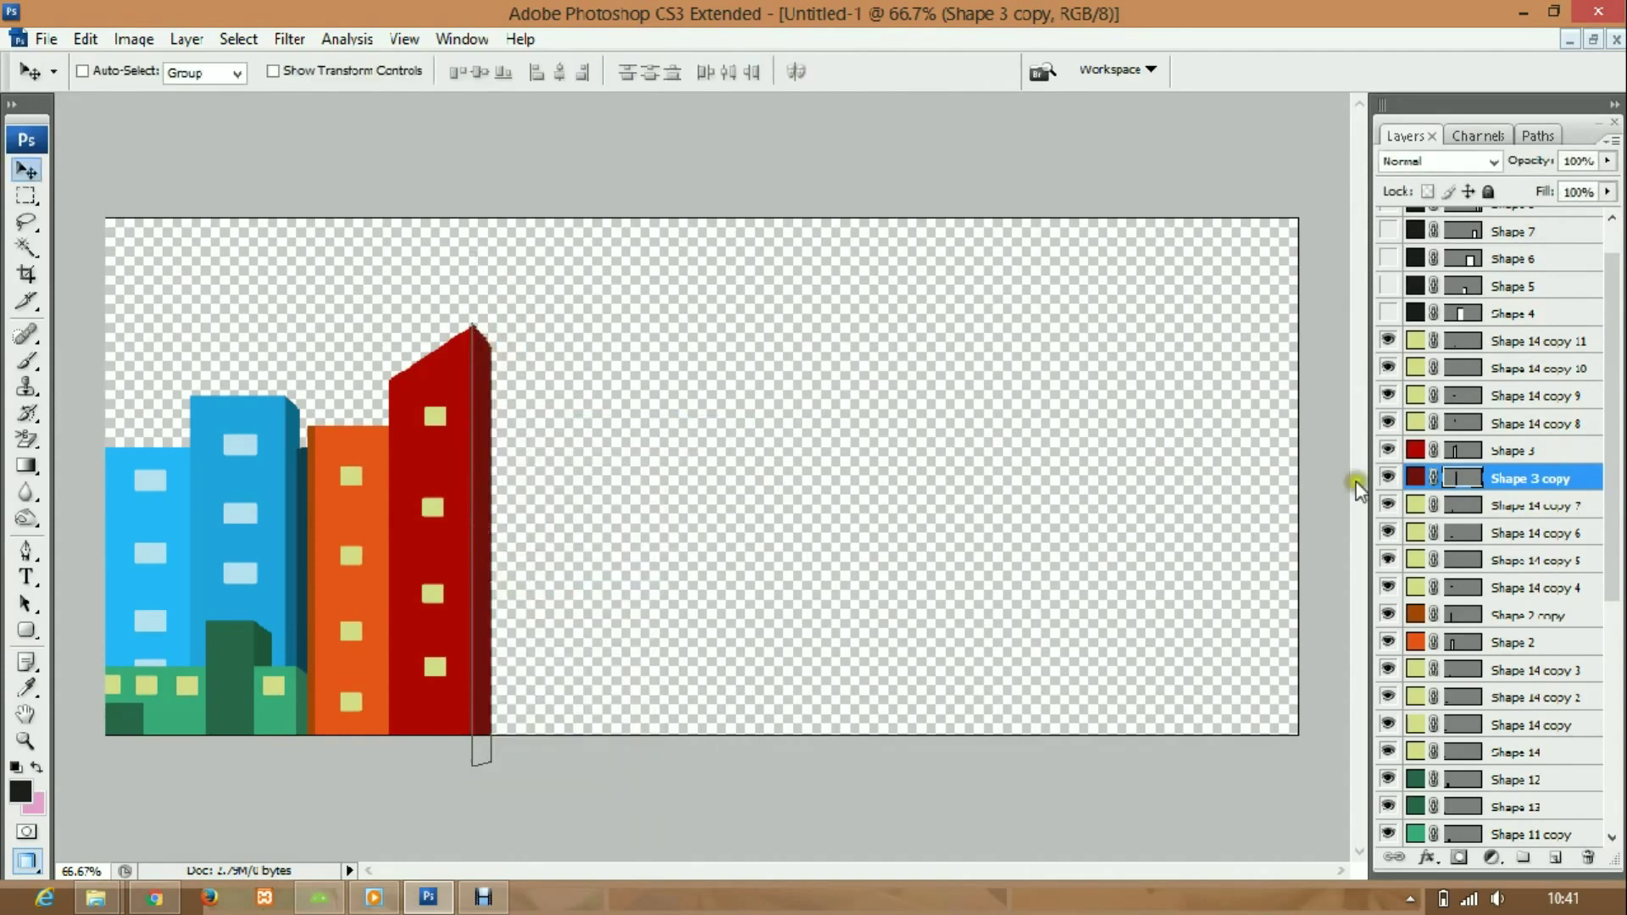
- Make the hidden dark rectangle visible and begin free transforming it
left_click(1517, 314)
left_click(1389, 314)
key("ctrl+t")
- Resize Shape 4 to sit beside the red tower and fill it yellow
mouse_move(530, 536)
left_mouse_down()
mouse_move(601, 600)
mouse_move(514, 616)
mouse_move(534, 445)
mouse_move(530, 571)
left_mouse_up()
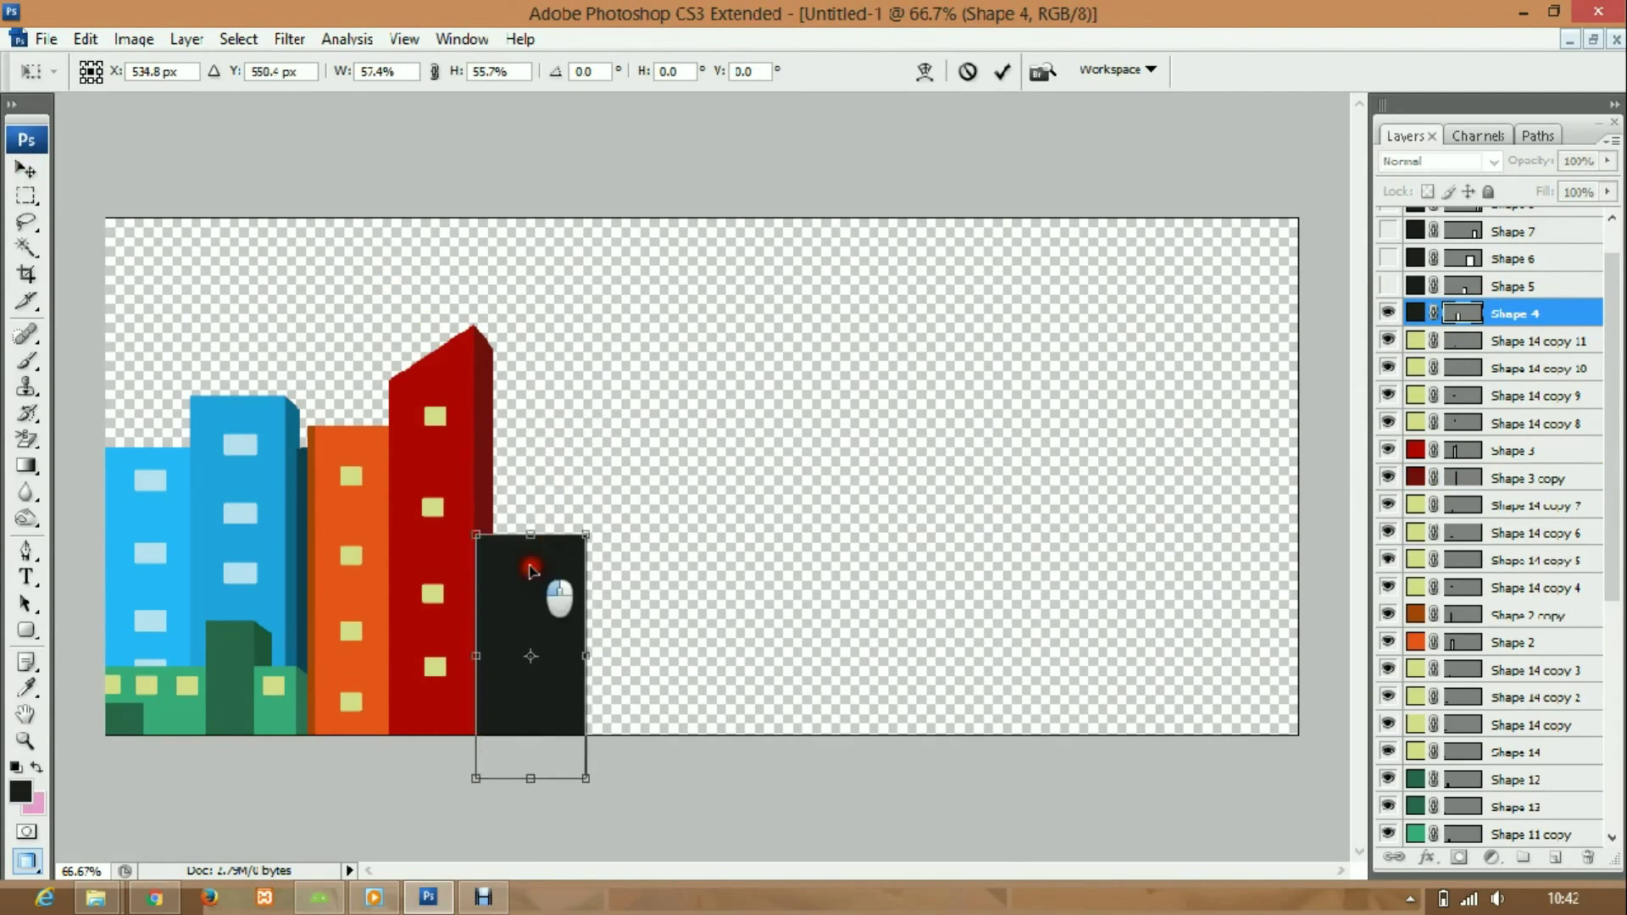
left_click_drag(585, 637, 603, 647)
double_click(1415, 313)
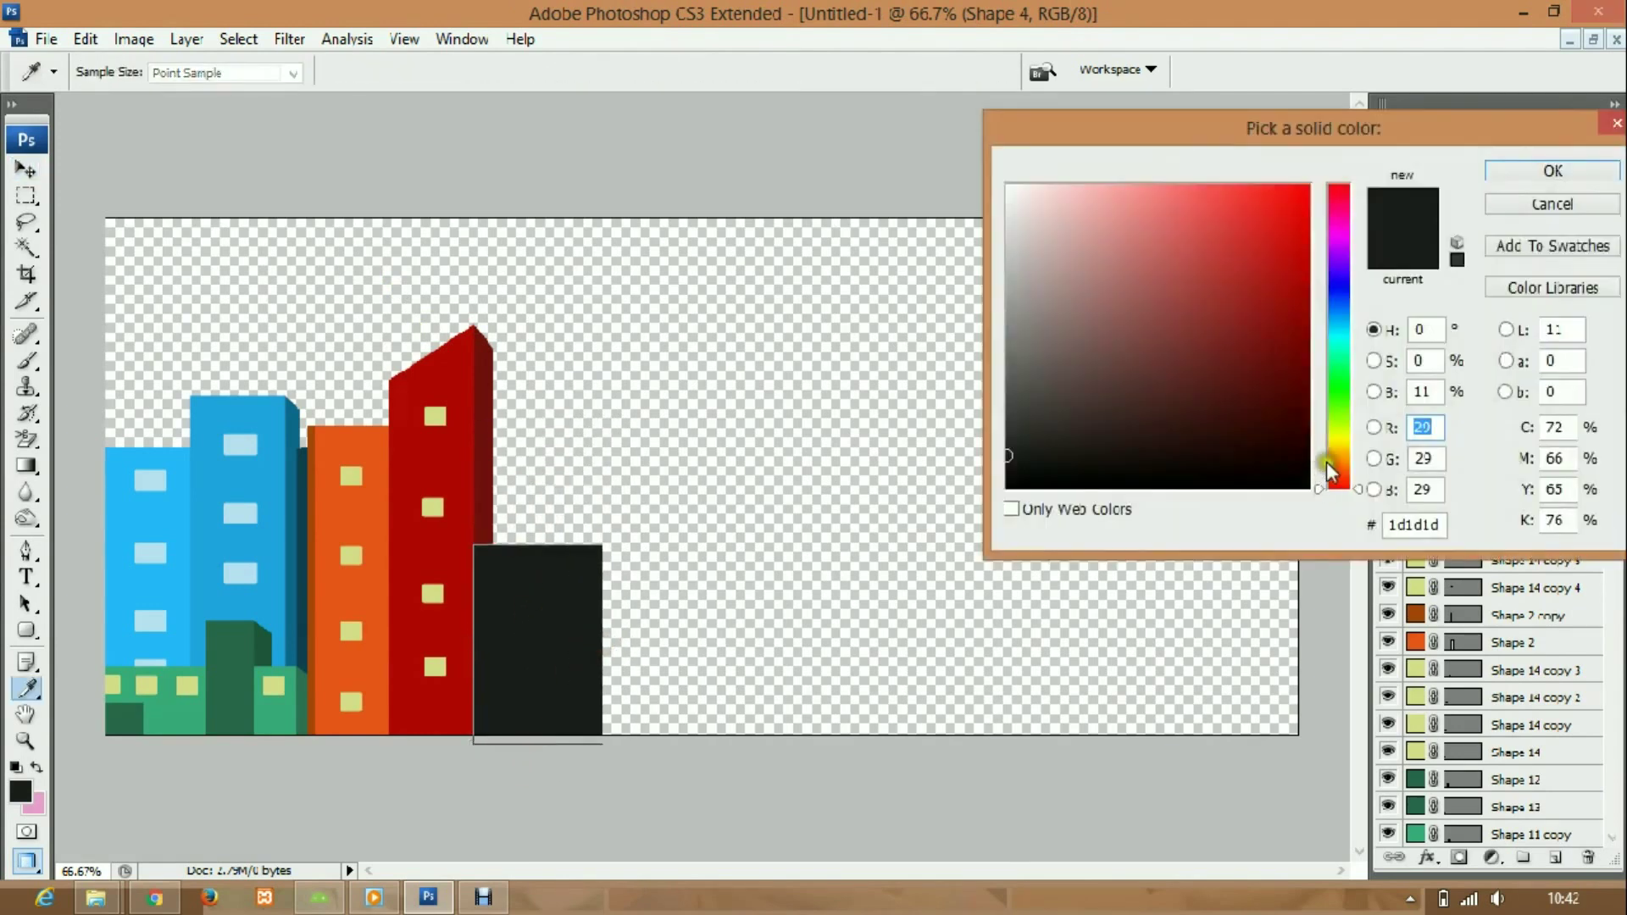
left_click(1253, 201)
left_click_drag(1267, 234, 1227, 222)
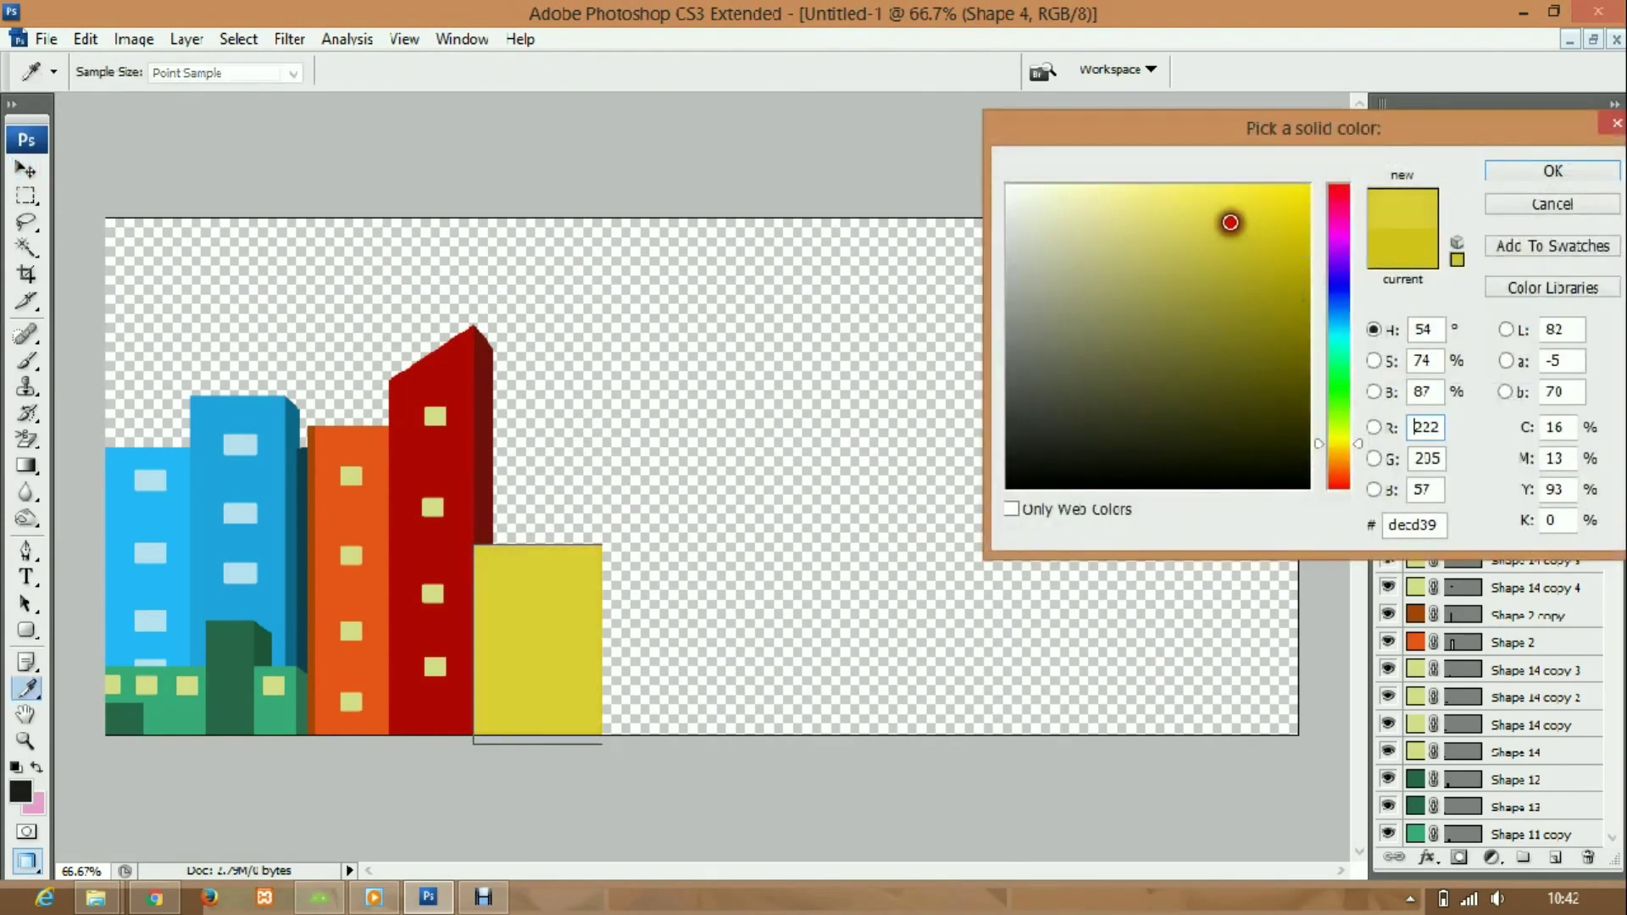
key("Return")
- Save the artwork as building.psd
key("ctrl+s")
type("bulding")
key("Return")
- Duplicate the yellow building and narrow the copy to its right half
key("ctrl+j")
right_click(546, 597)
key("u")
right_click(591, 398)
left_click(627, 624)
left_click_drag(473, 640, 537, 640)
key("Return")
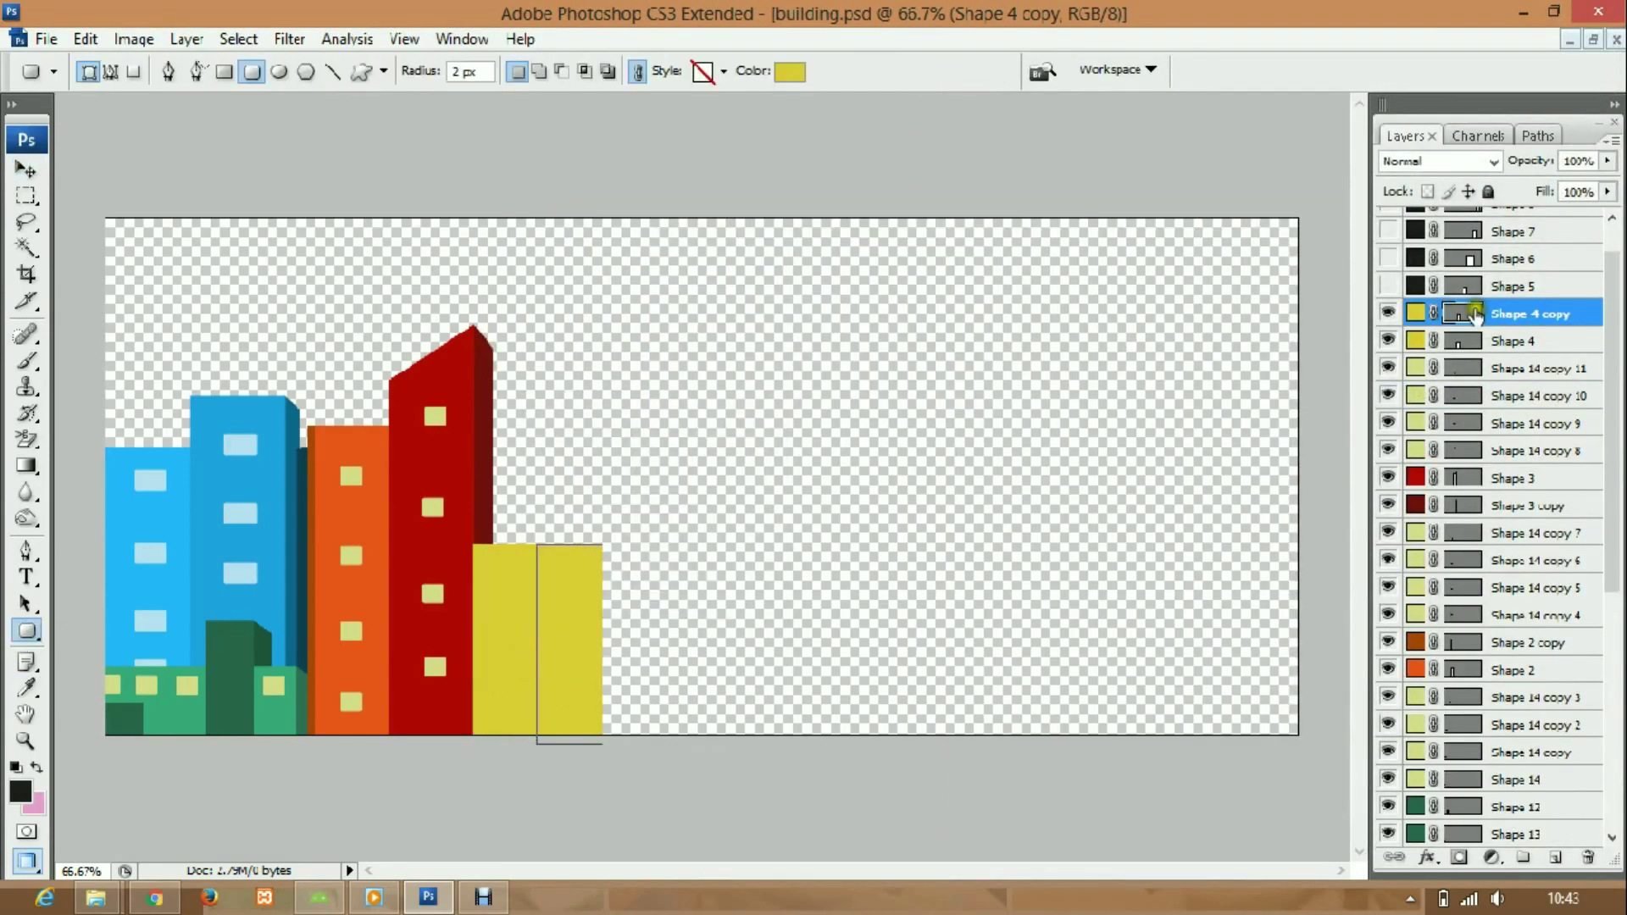
- Give the two building halves new yellow fills, keeping their tops flat
double_click(1415, 312)
left_click_drag(1254, 257, 1246, 200)
key("Return")
double_click(1427, 341)
left_click(1204, 203)
key("Return")
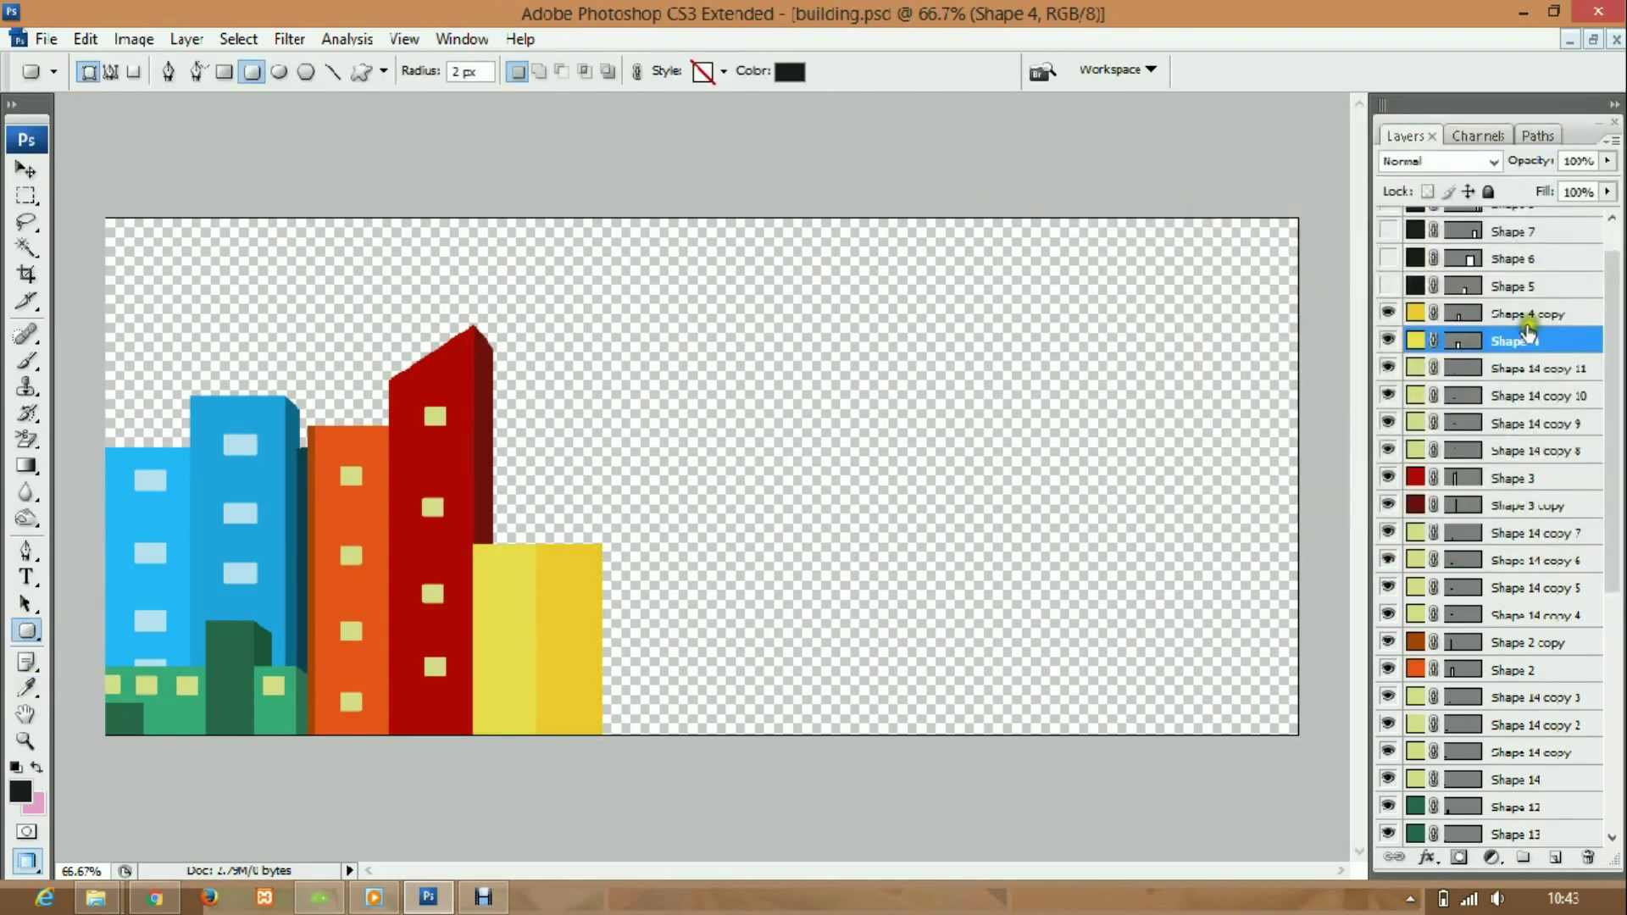
left_click(1517, 315, "shift")
key("ctrl+t")
left_click_drag(601, 545, 602, 534)
key("Escape")
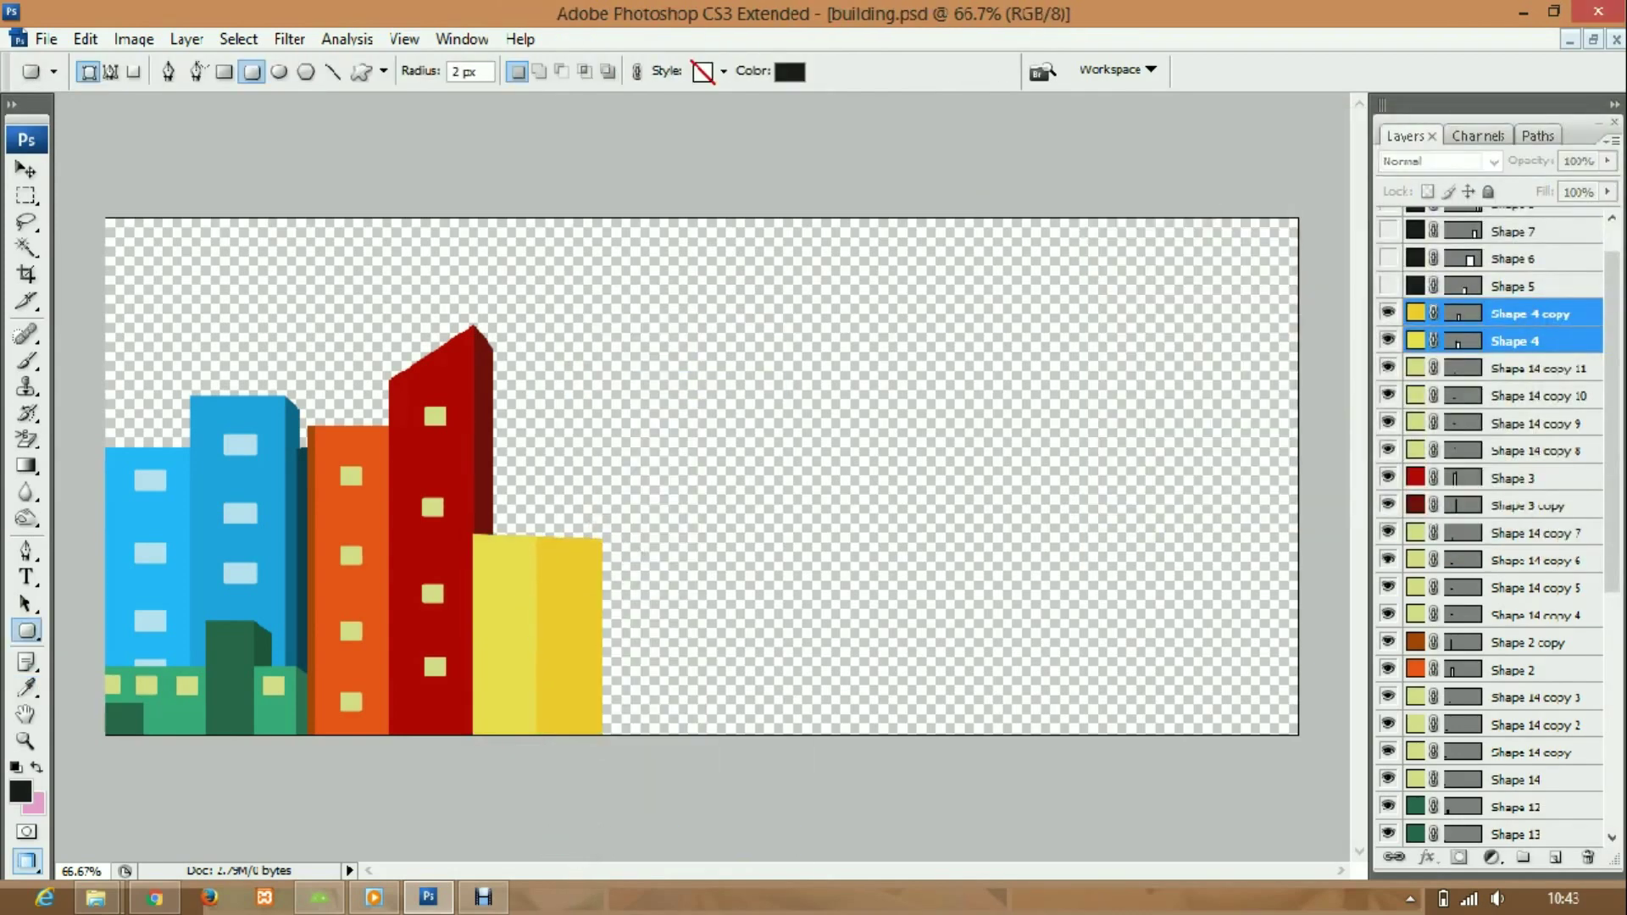
- Give the right half of the building a darker yellow fill
left_click(85, 39)
left_click(94, 78)
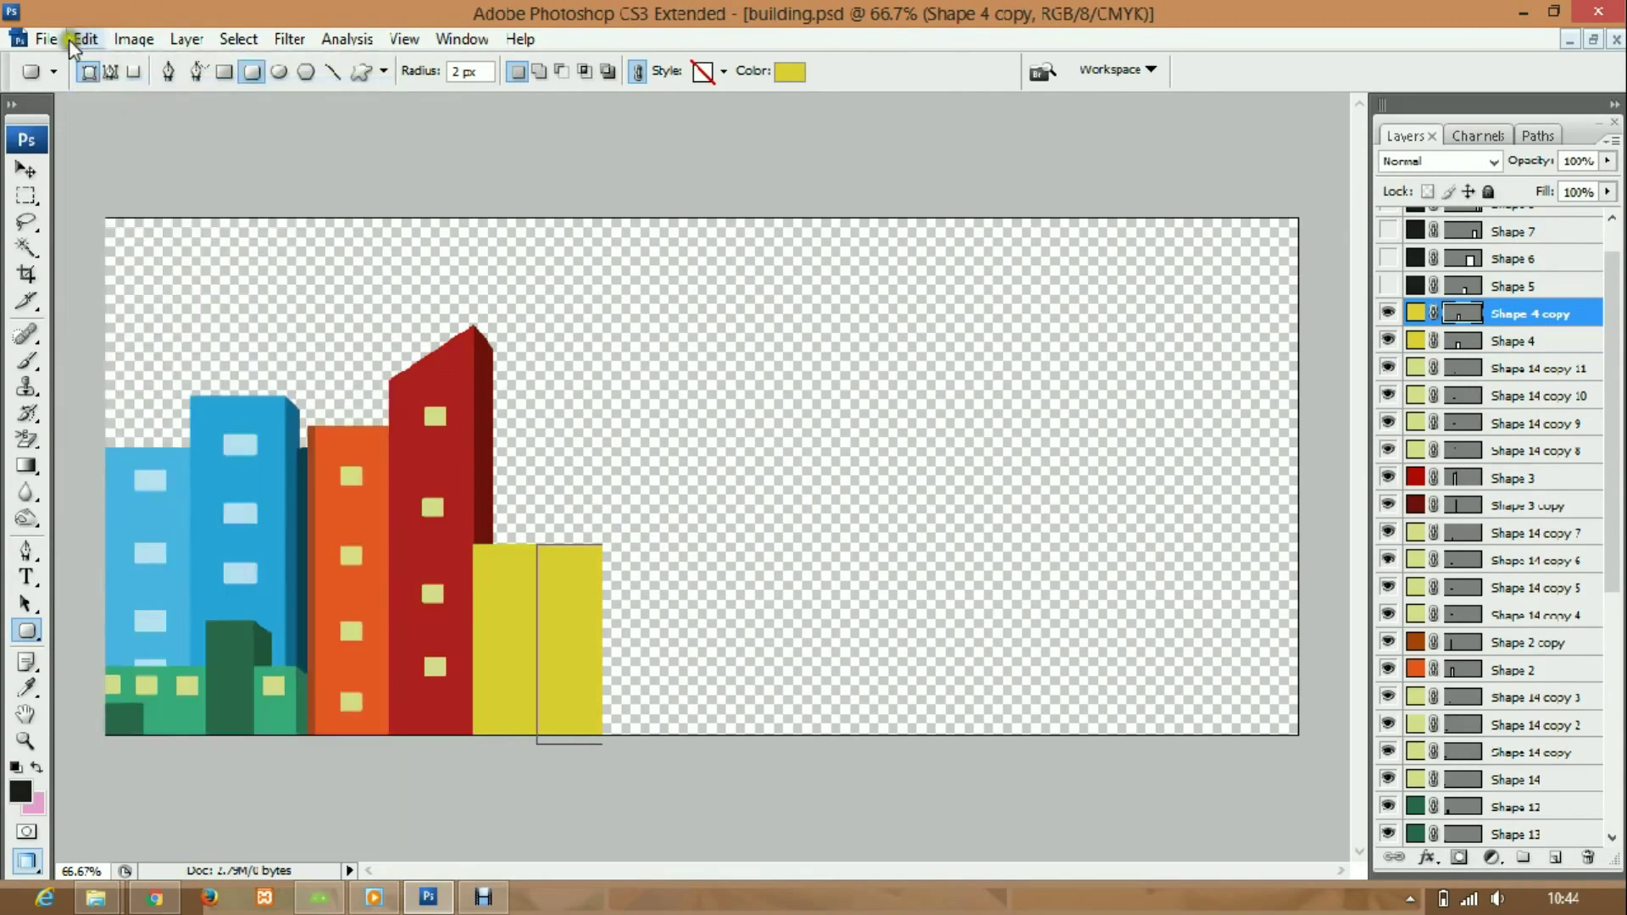
left_click(68, 39)
left_click(94, 78)
double_click(1415, 314)
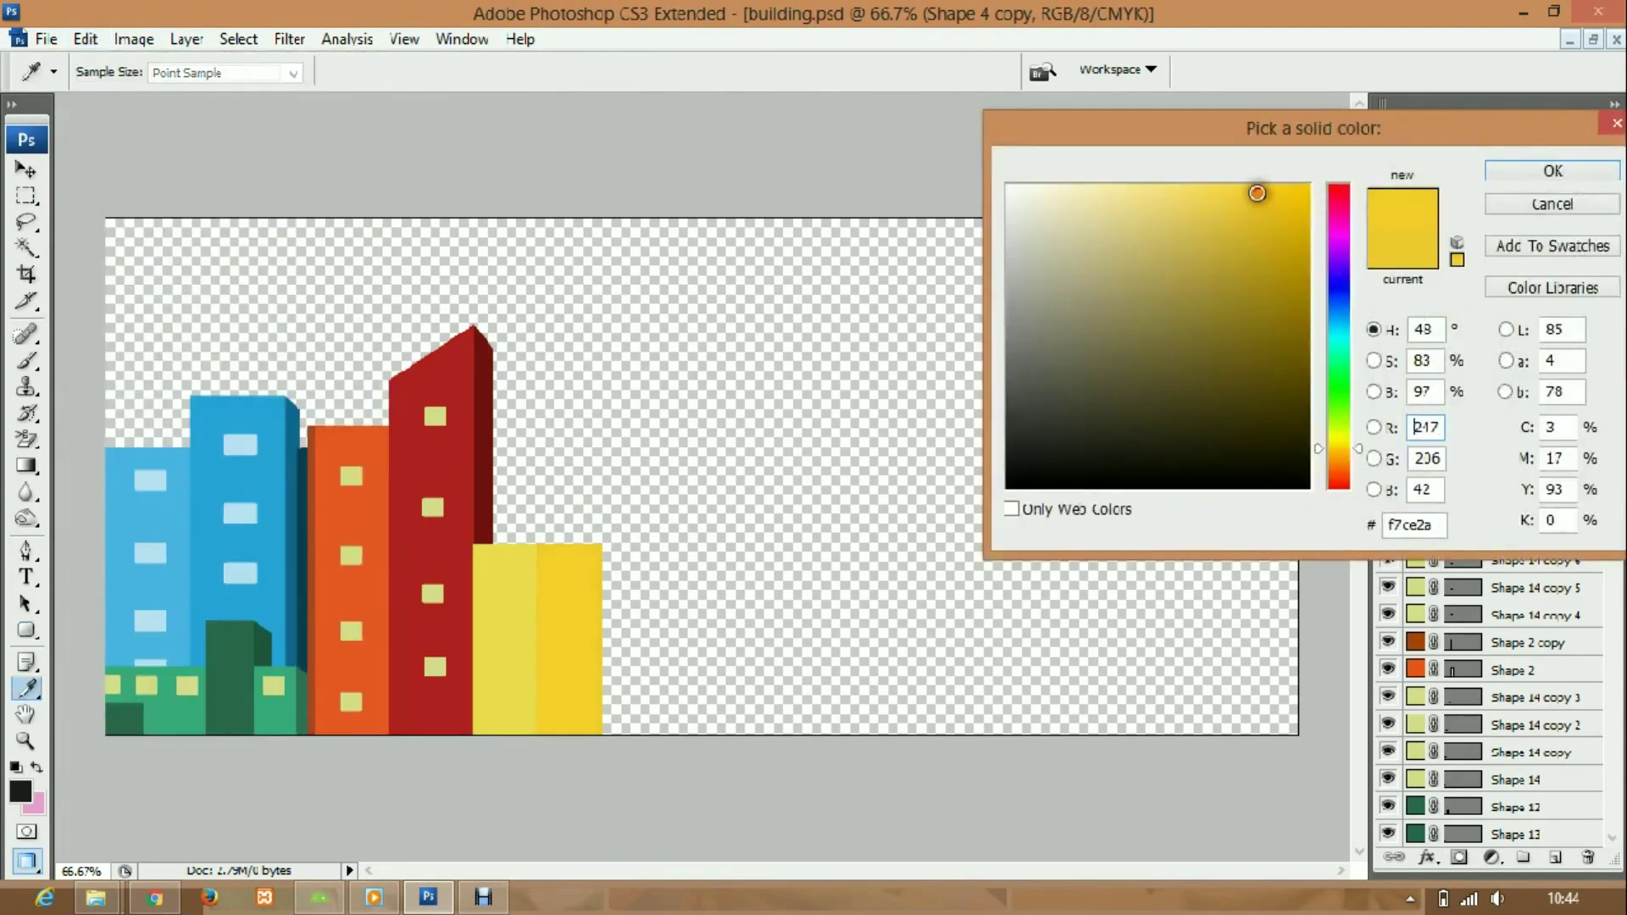
left_click_drag(1255, 189, 1229, 218)
left_click(1509, 200)
- Duplicate a pale window square onto the yellow building
right_click(1440, 368)
left_click(1439, 409)
key("Return")
left_click_drag(1517, 366, 1522, 316)
key("v")
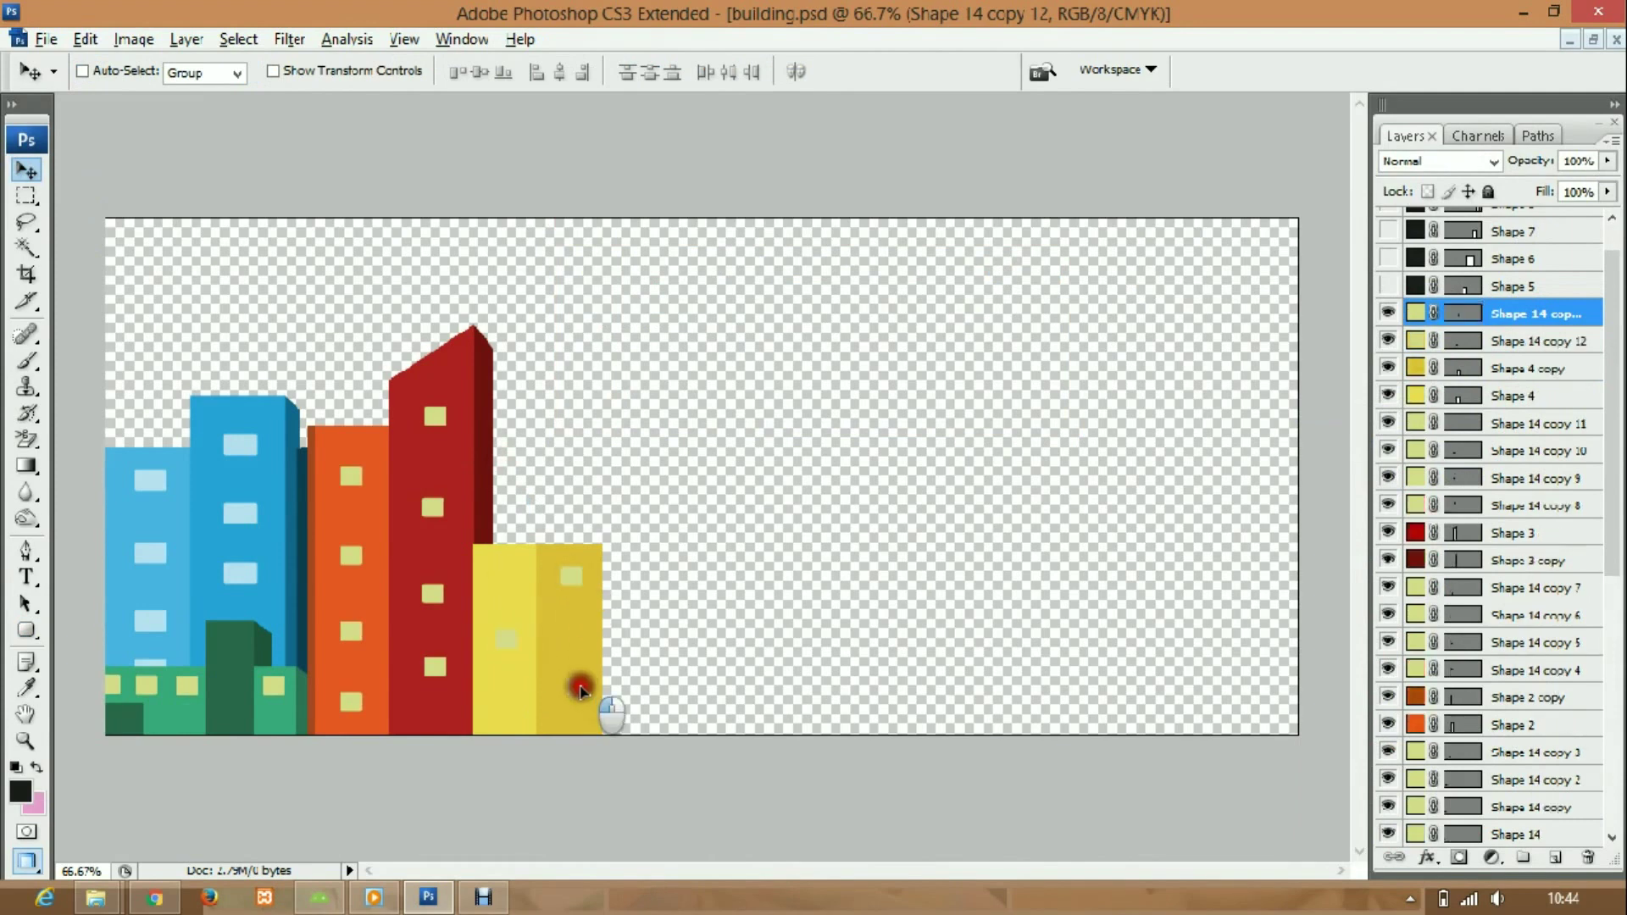
- Recolour the left yellow face a deeper, greener yellow
double_click(1416, 423)
left_click(1264, 203)
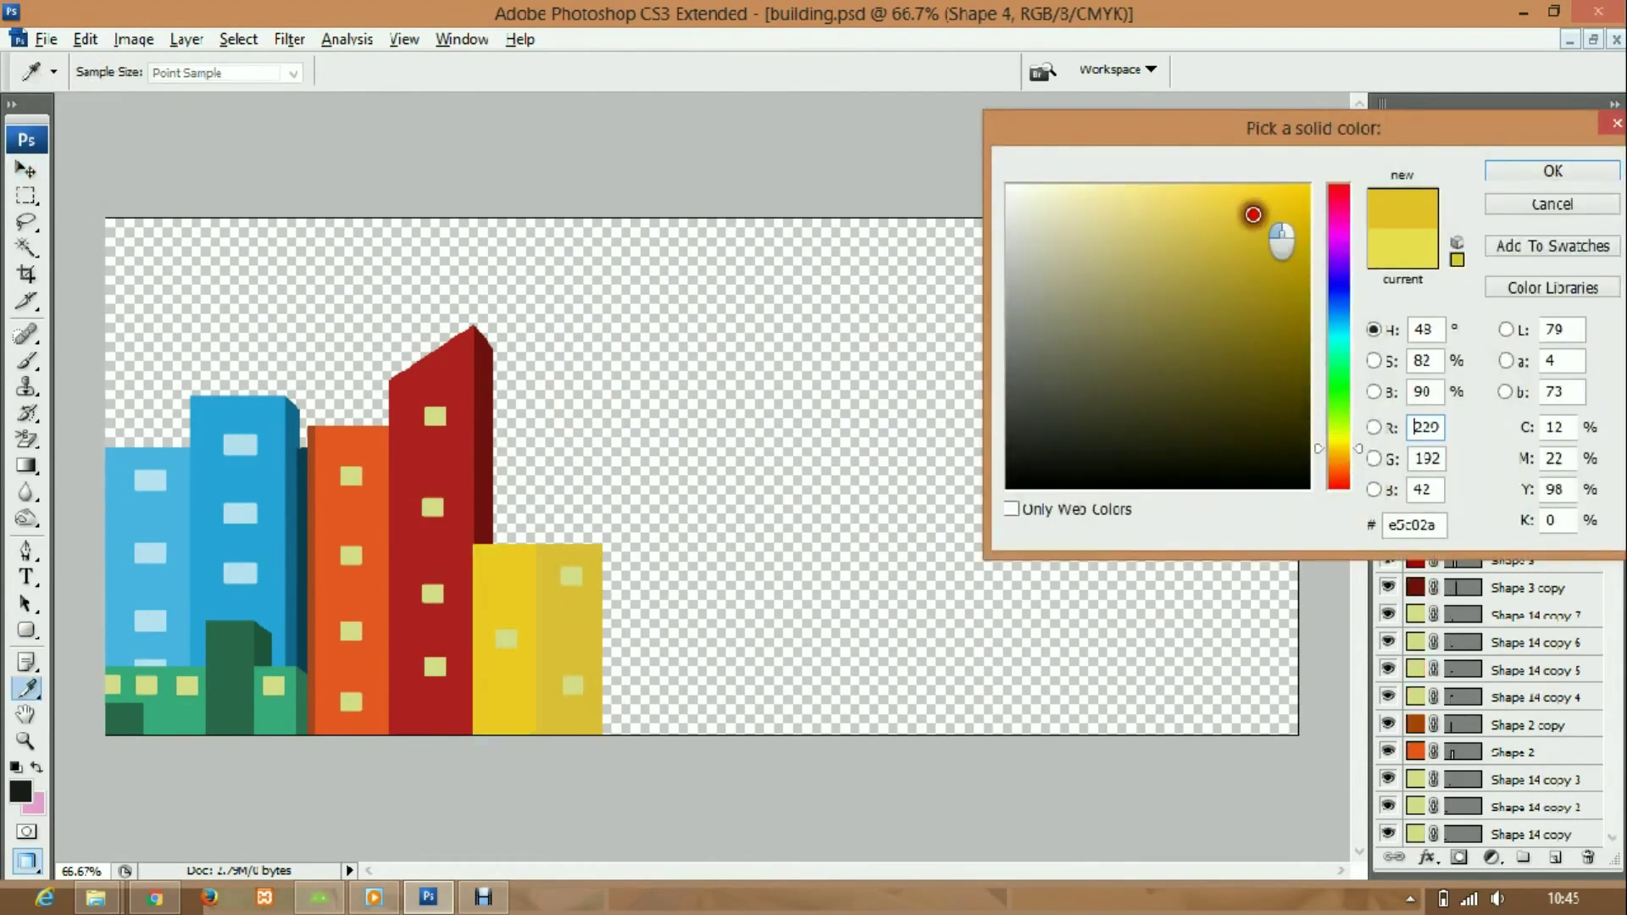
left_click_drag(1340, 450, 1332, 436)
left_click(1294, 225)
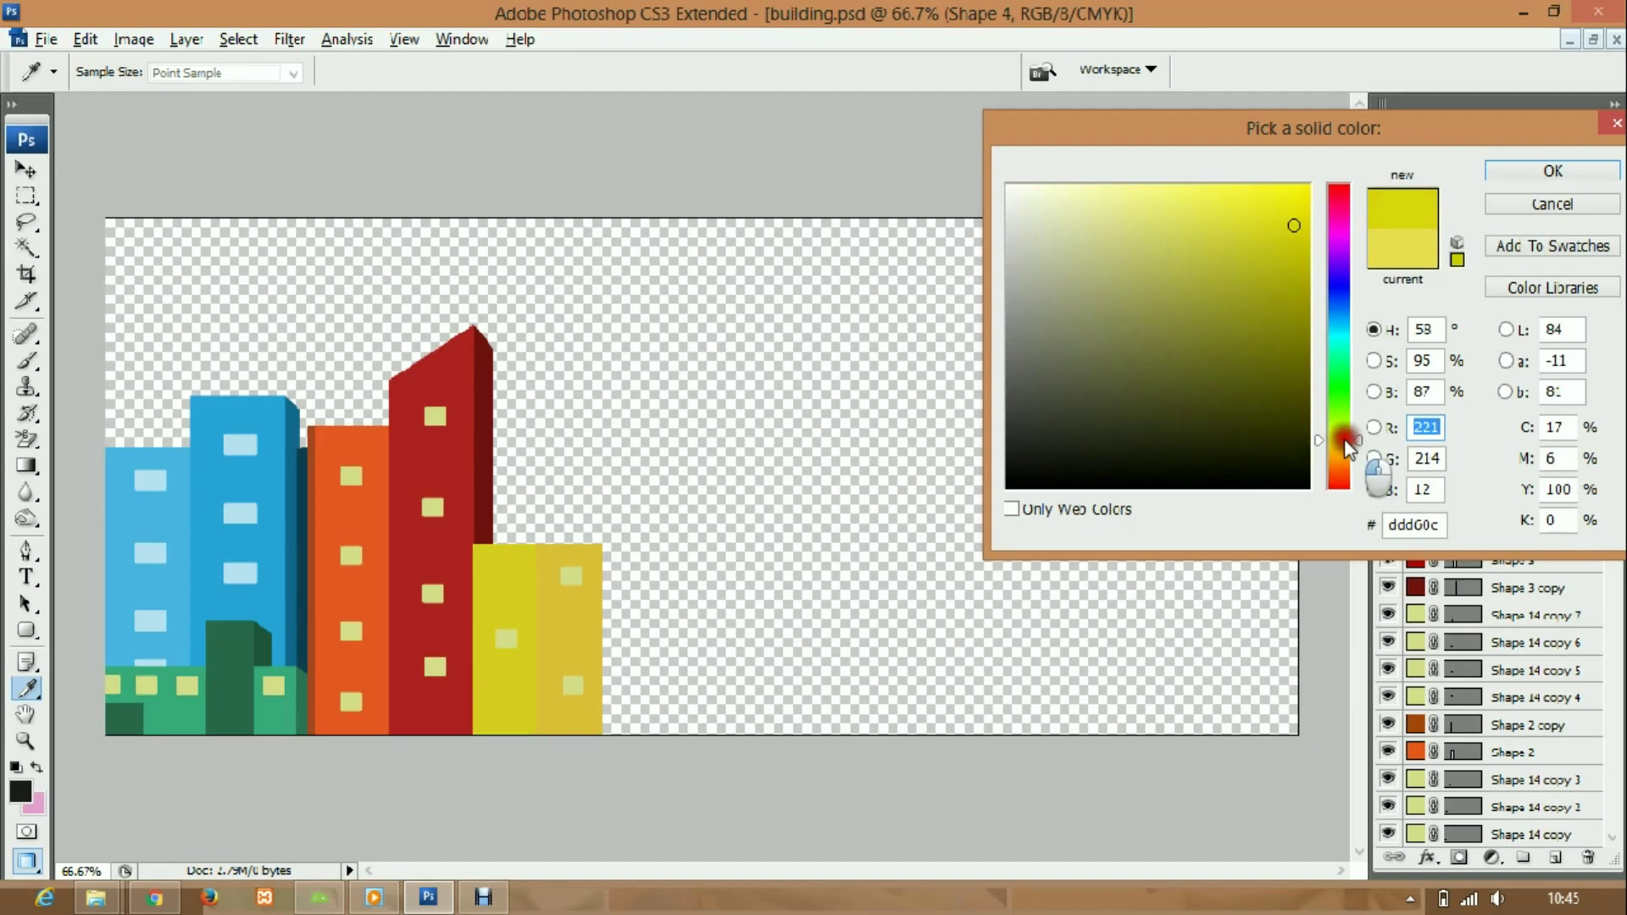
key("Return")
- Recolour the right yellow face a gold tone
double_click(1415, 395)
left_click(1319, 182)
left_click(1260, 218)
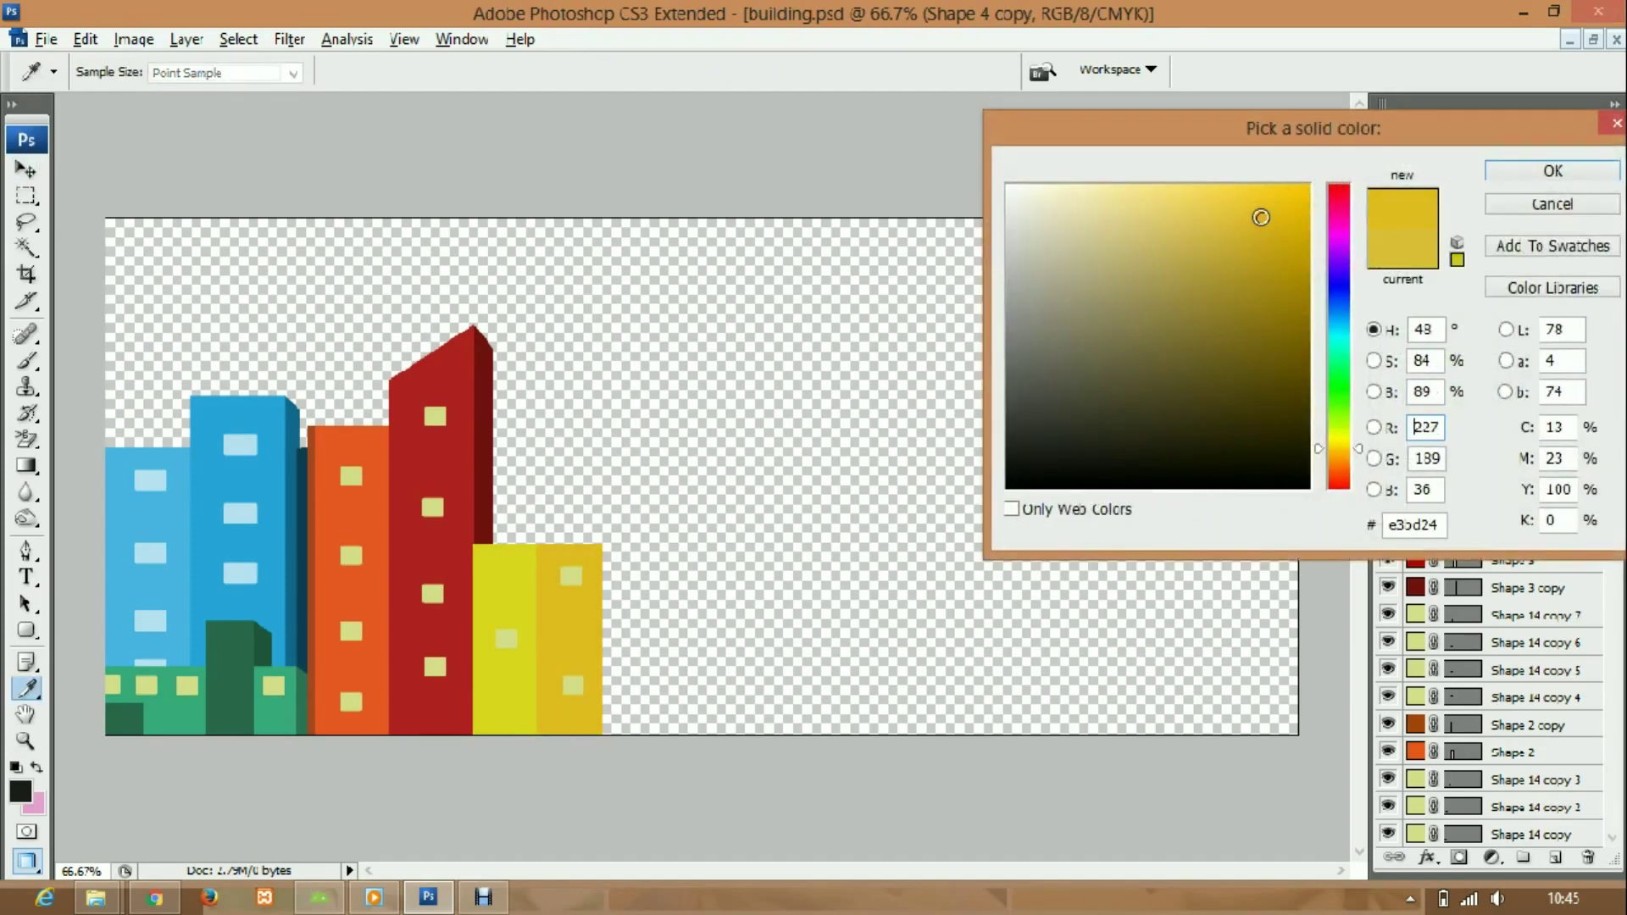
left_click(1504, 172)
- Duplicate the right gold face and move the copy to its right
right_click(1517, 396)
left_click(1449, 410)
key("Return")
left_click_drag(589, 628, 635, 628)
left_click_drag(1411, 437, 1412, 434)
- Darken the gold copy and transform it into a slim slanted side face
double_click(1415, 423)
left_click(1300, 232)
left_click(1505, 172)
left_click(25, 631)
key("ctrl+t")
left_click_drag(574, 642, 623, 664)
key("Return")
key("v")
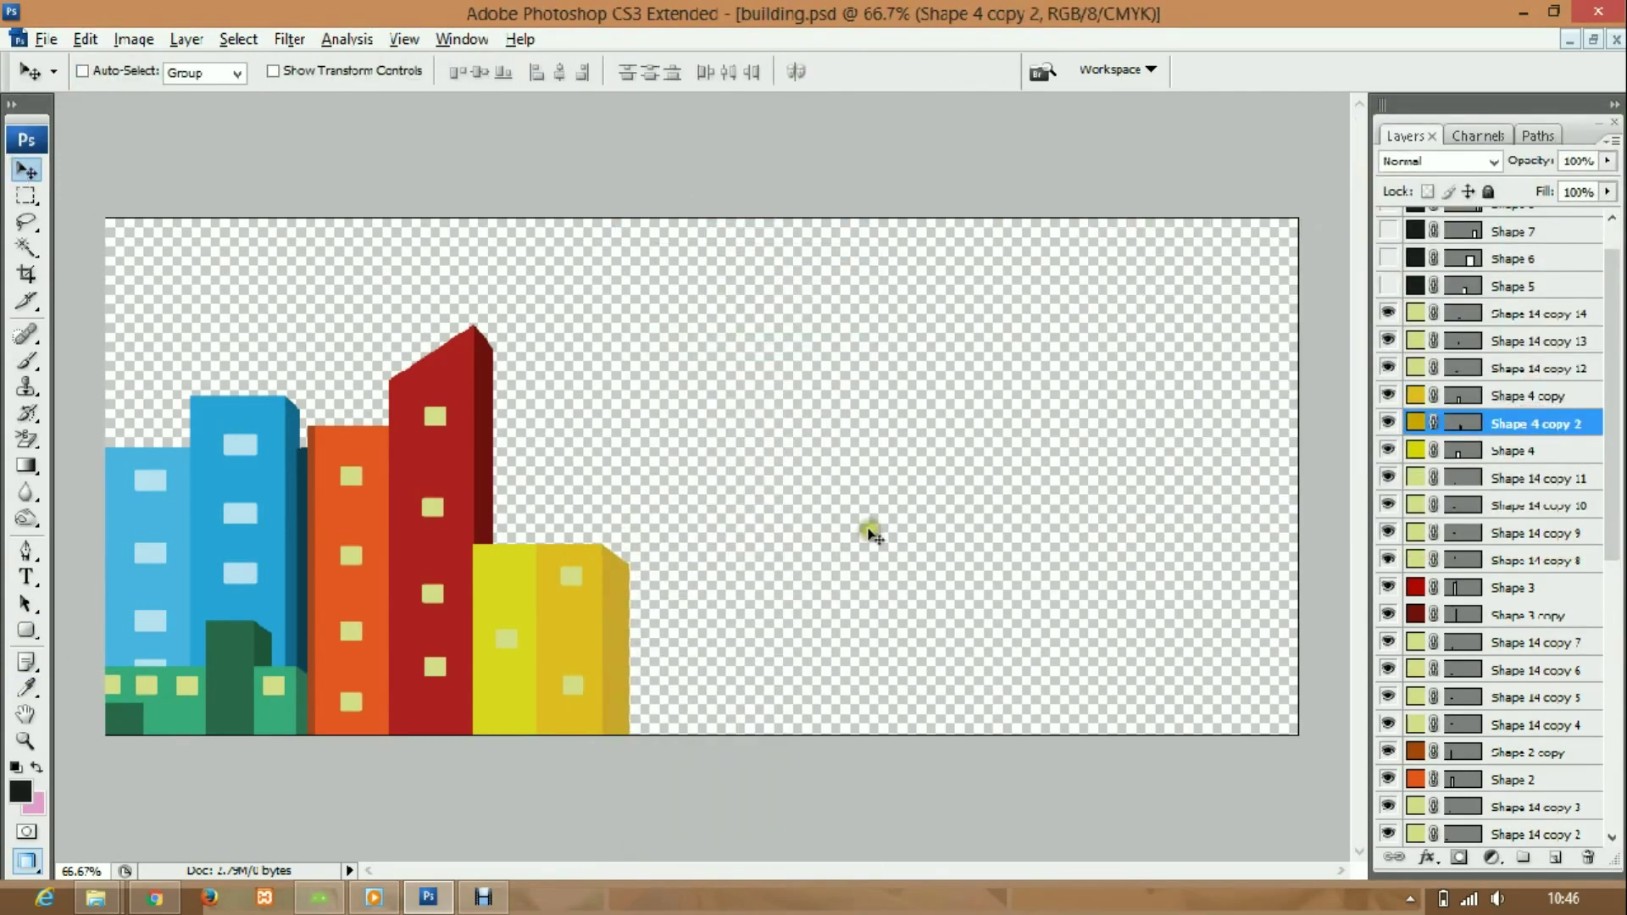
key("u")
right_click(614, 625)
key("Escape")
key("Escape")
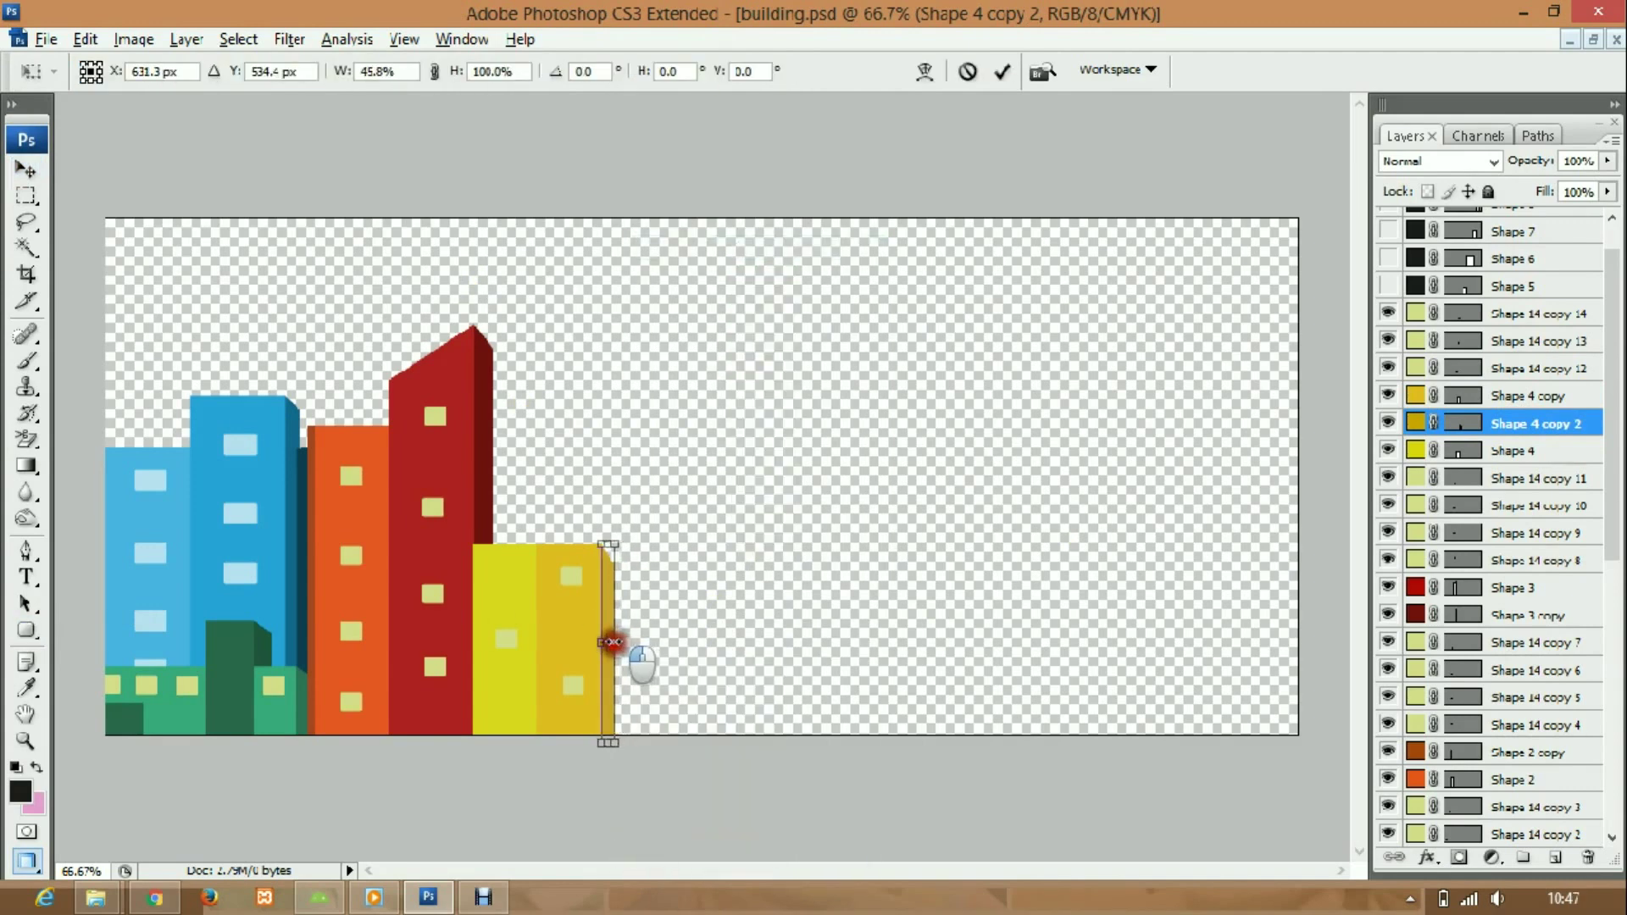
- Show the hidden dark rectangle Shape 5 and place it beside the yellow building
left_click(24, 172)
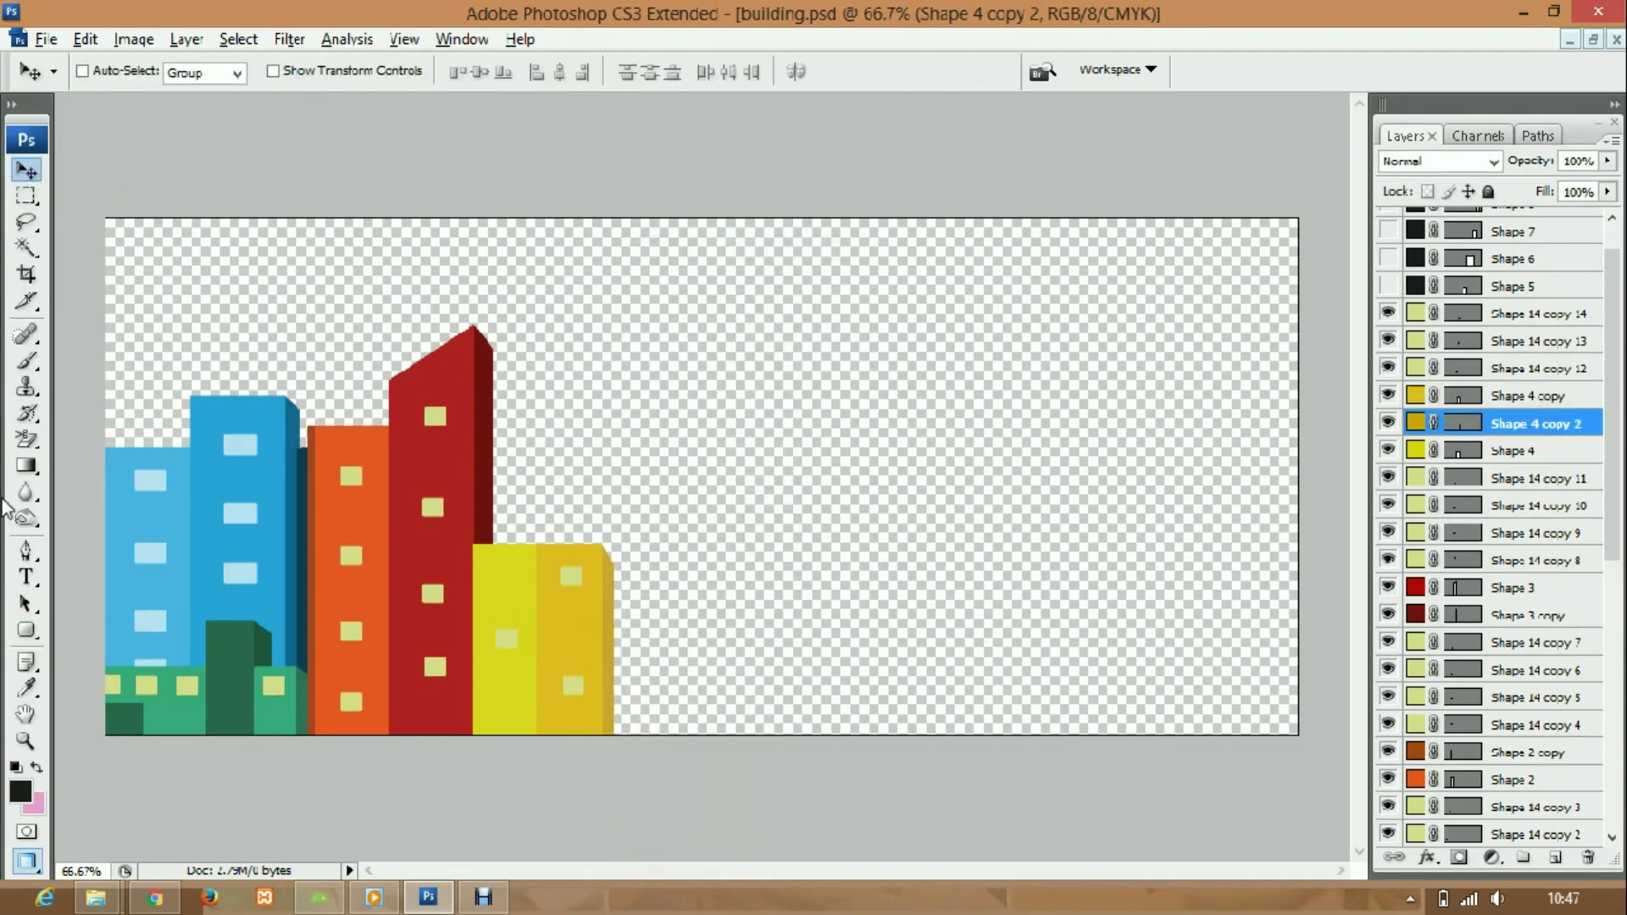
left_click(1387, 286)
mouse_move(823, 637)
left_mouse_down()
mouse_move(714, 637)
mouse_move(679, 692)
mouse_move(743, 701)
mouse_move(678, 678)
left_mouse_up()
key("ctrl+t")
key("Return")
- Narrow the dark rectangle and fill it crimson
key("ctrl+t")
key("Return")
double_click(1416, 285)
left_click_drag(1280, 226, 1002, 386)
left_click(1290, 280)
- Adjust the crimson block's size by widening its left edge
left_click(1336, 206)
left_click(1254, 247)
left_click(1553, 170)
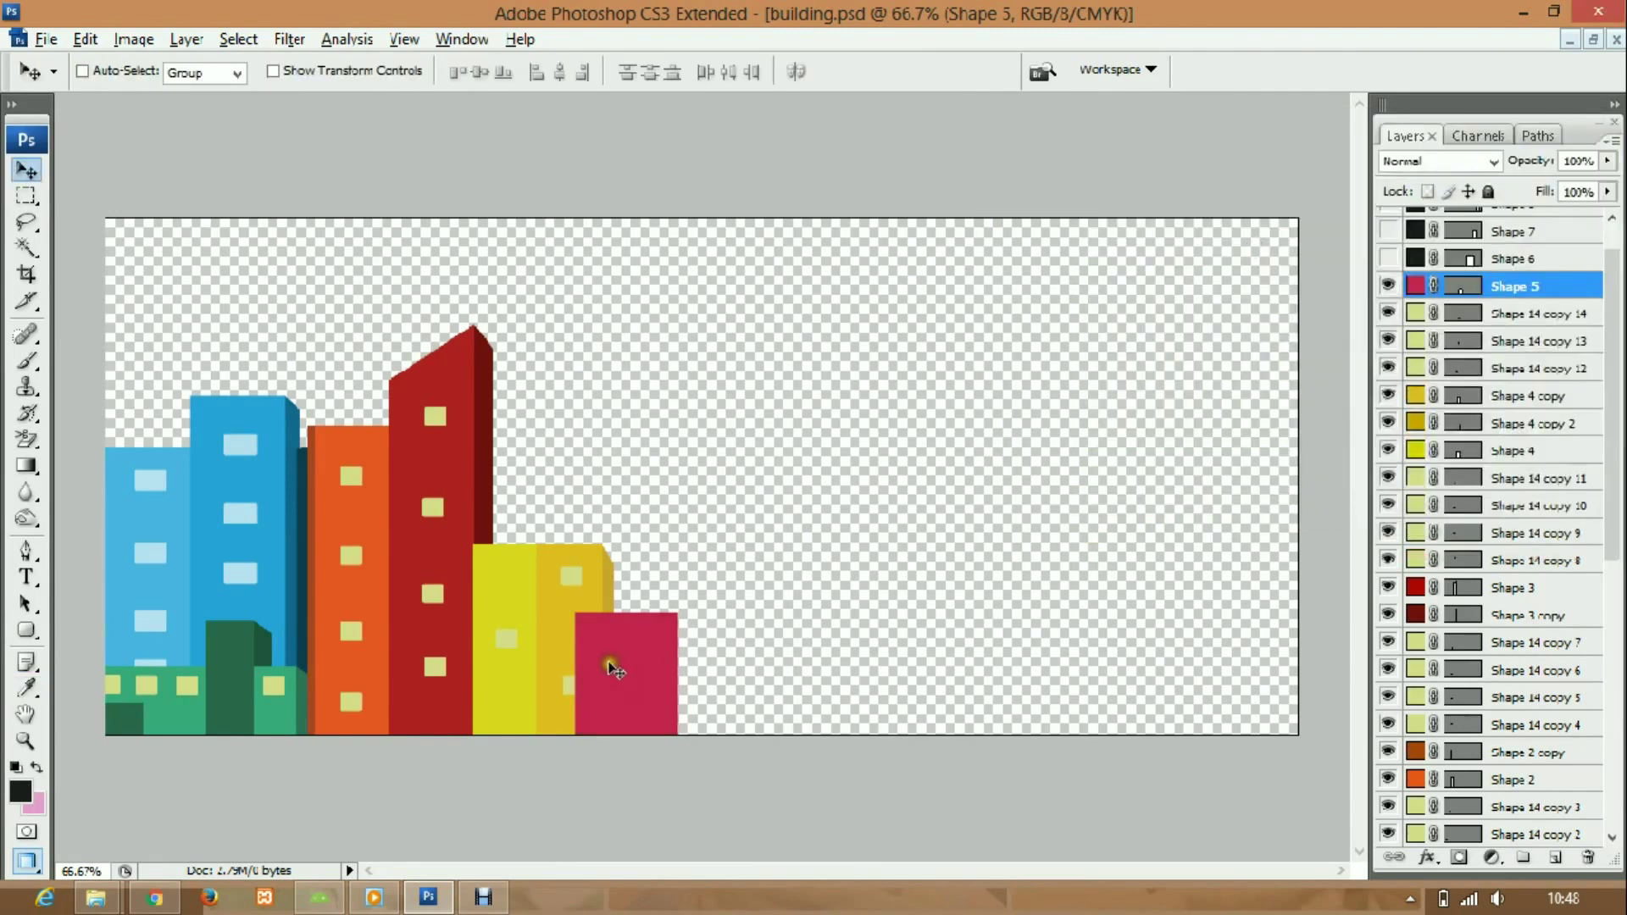
key("ctrl+t")
left_click_drag(575, 707, 569, 711)
key("Return")
- Duplicate the crimson block, shrink the copy into a door and colour it maroon
left_click(26, 630)
key("ctrl+alt+t")
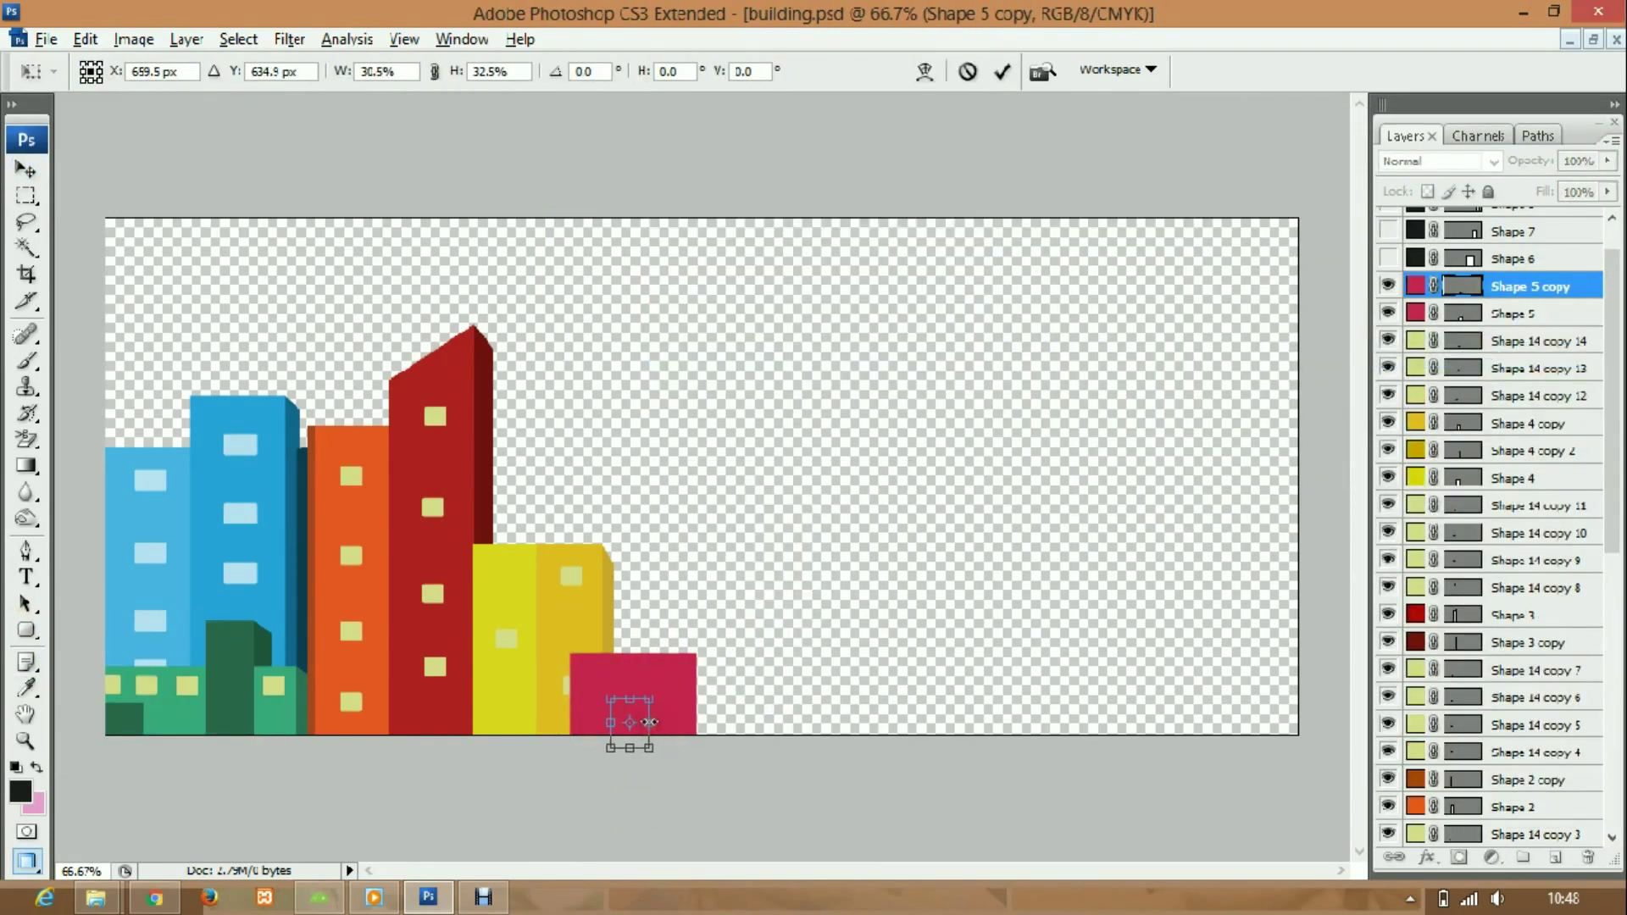
key("Return")
double_click(1415, 286)
left_click(1271, 366)
left_click(1560, 170)
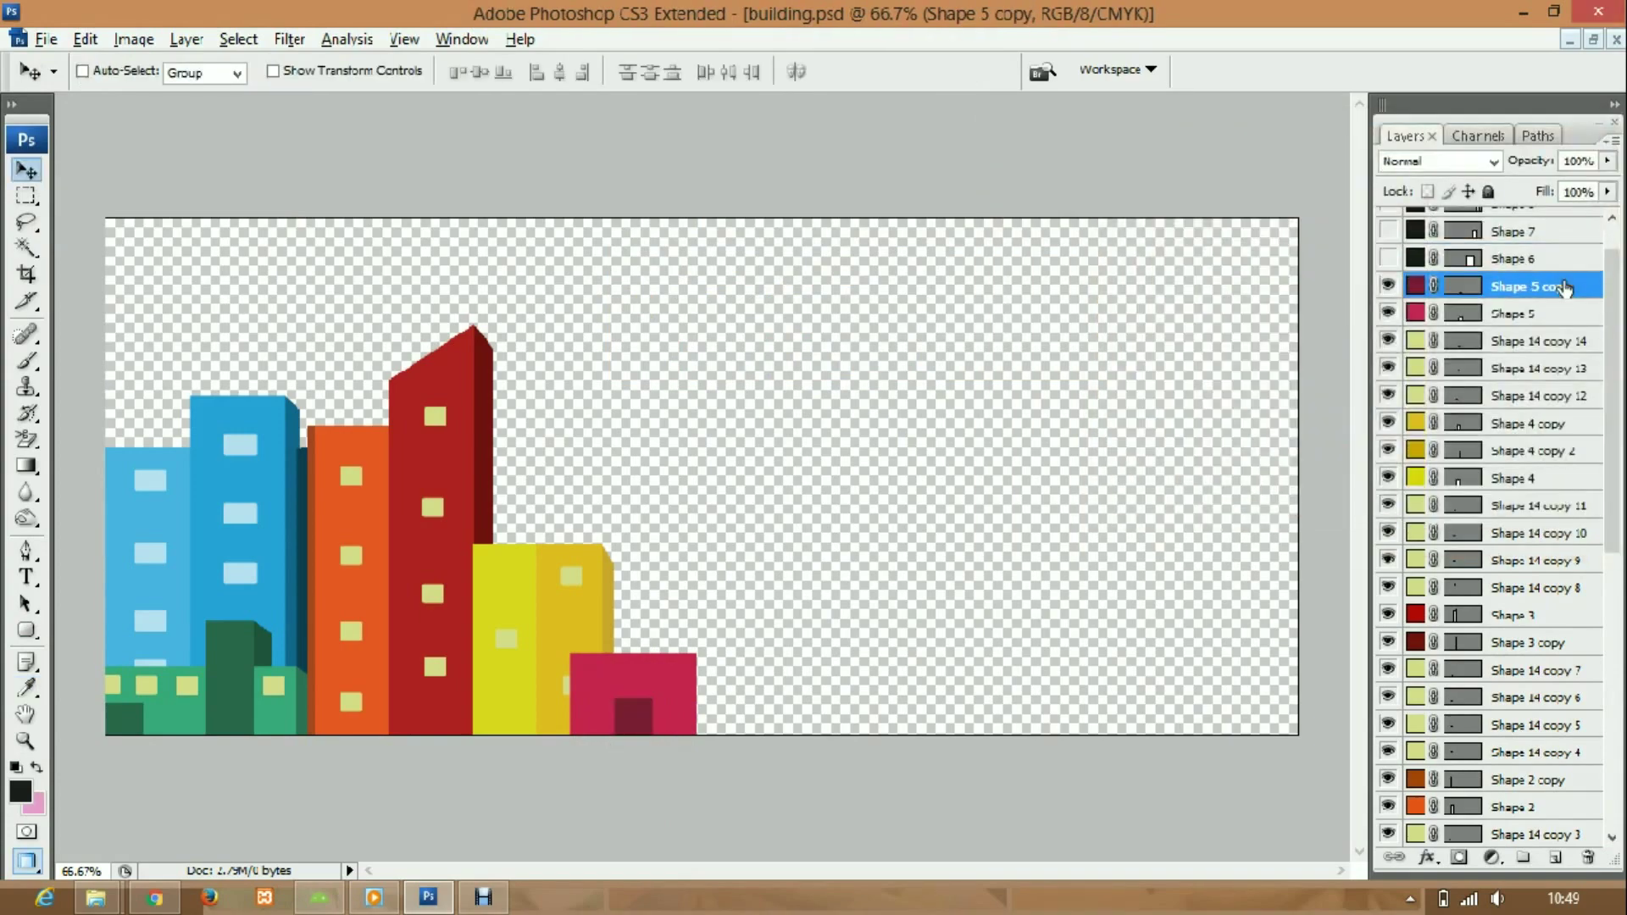
- Duplicate yellow window squares onto the crimson building as two windows
right_click(1562, 339)
left_click(1399, 410)
key("Return")
left_click_drag(599, 676, 691, 667)
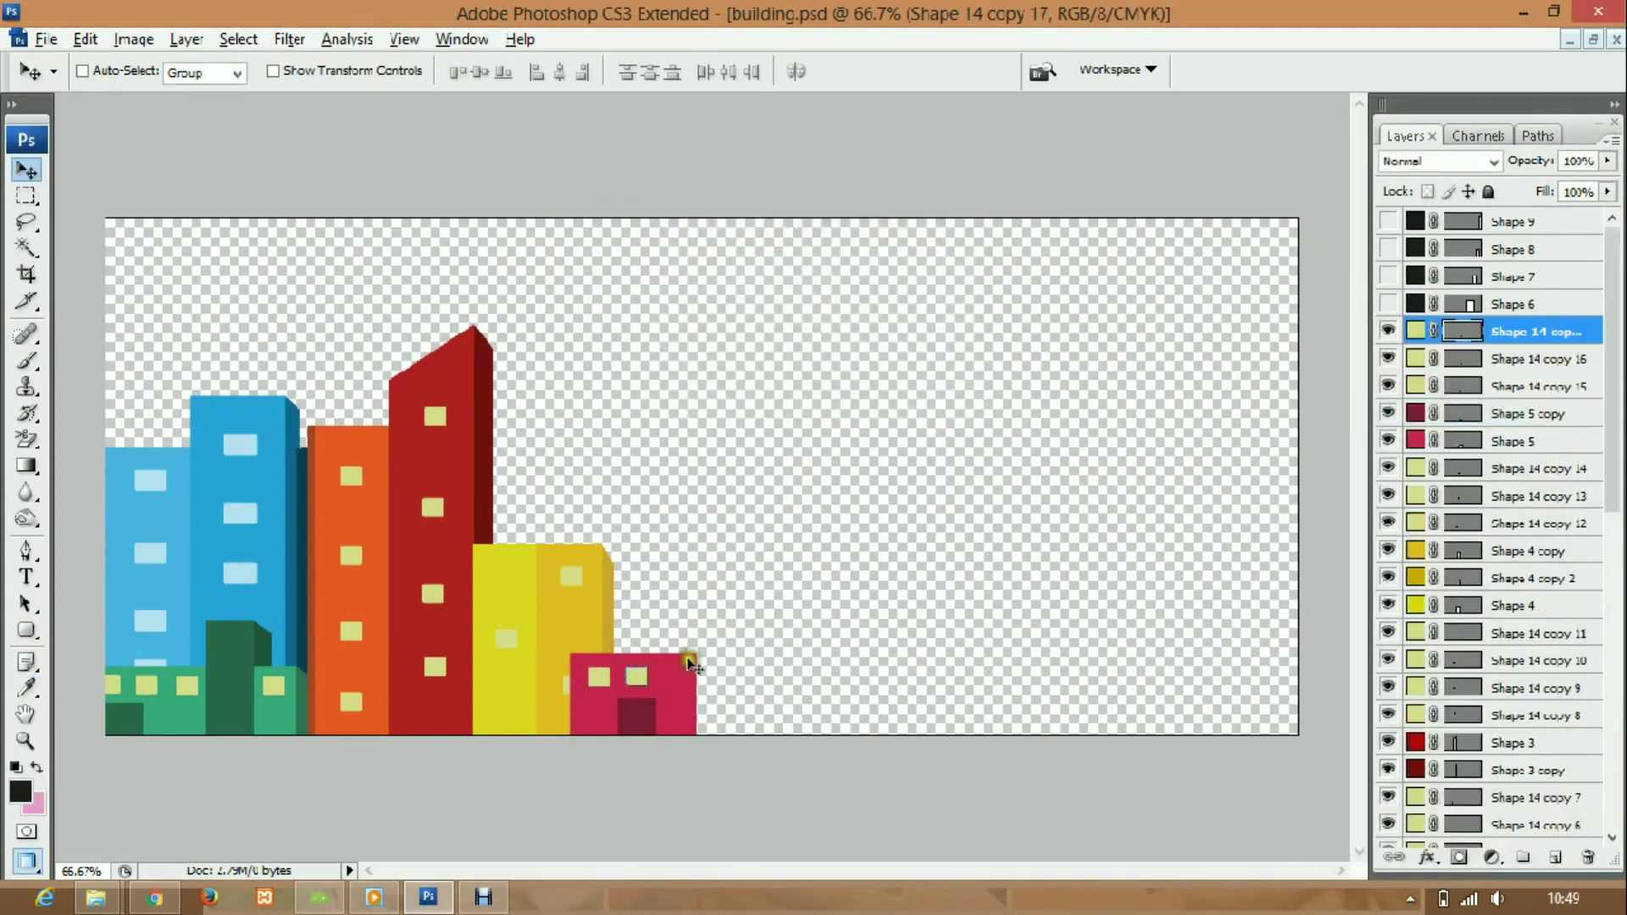
left_click(1388, 303)
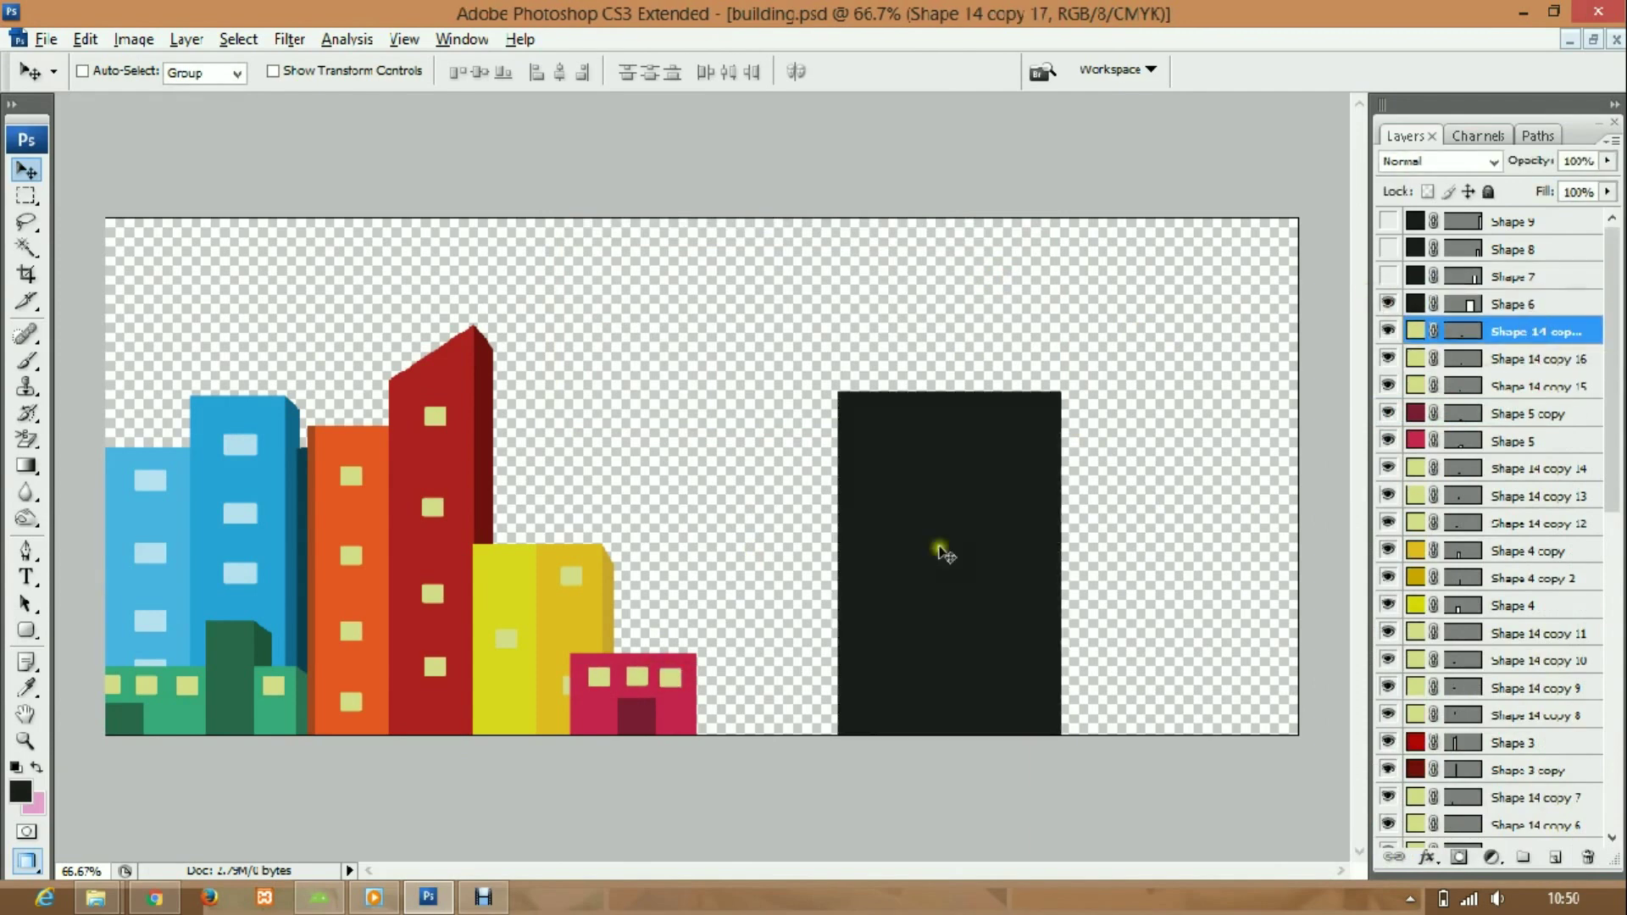
- Move the dark block toward the centre and enlarge it into a wide building
left_click(1513, 304)
left_click_drag(999, 519, 811, 524)
key("ctrl+t")
left_click_drag(790, 386, 774, 345)
left_click_drag(901, 560, 1028, 519)
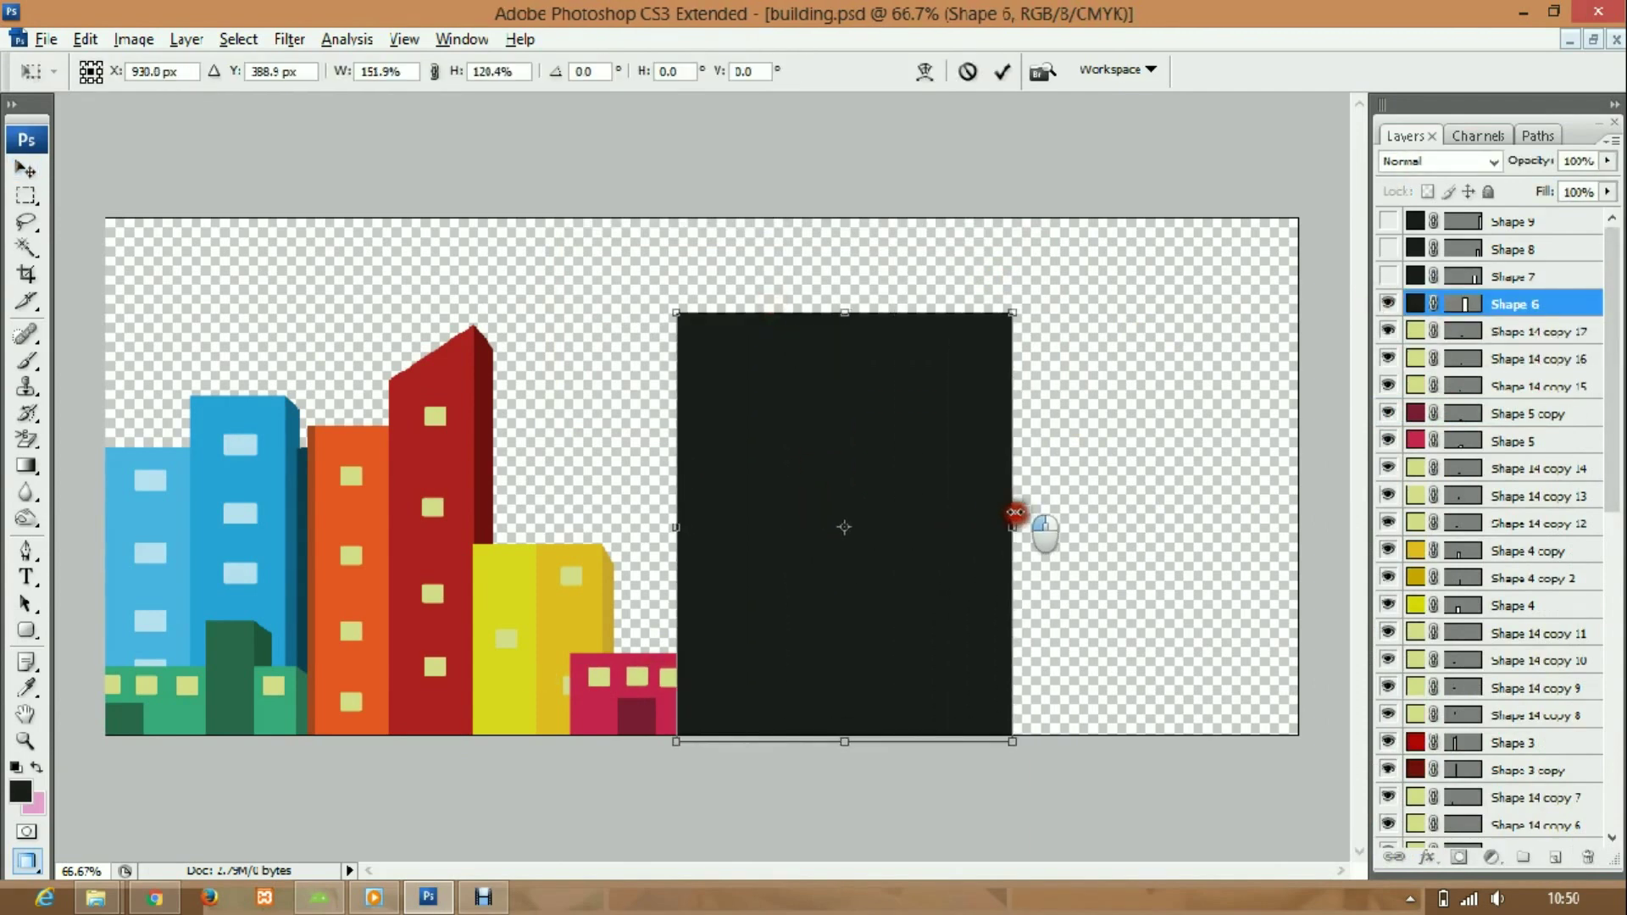
key("Return")
- Fill the wide block with a teal-green colour
double_click(1415, 303)
left_click(1276, 283)
left_click_drag(1277, 283, 1159, 301)
left_click_drag(1339, 378, 1339, 303)
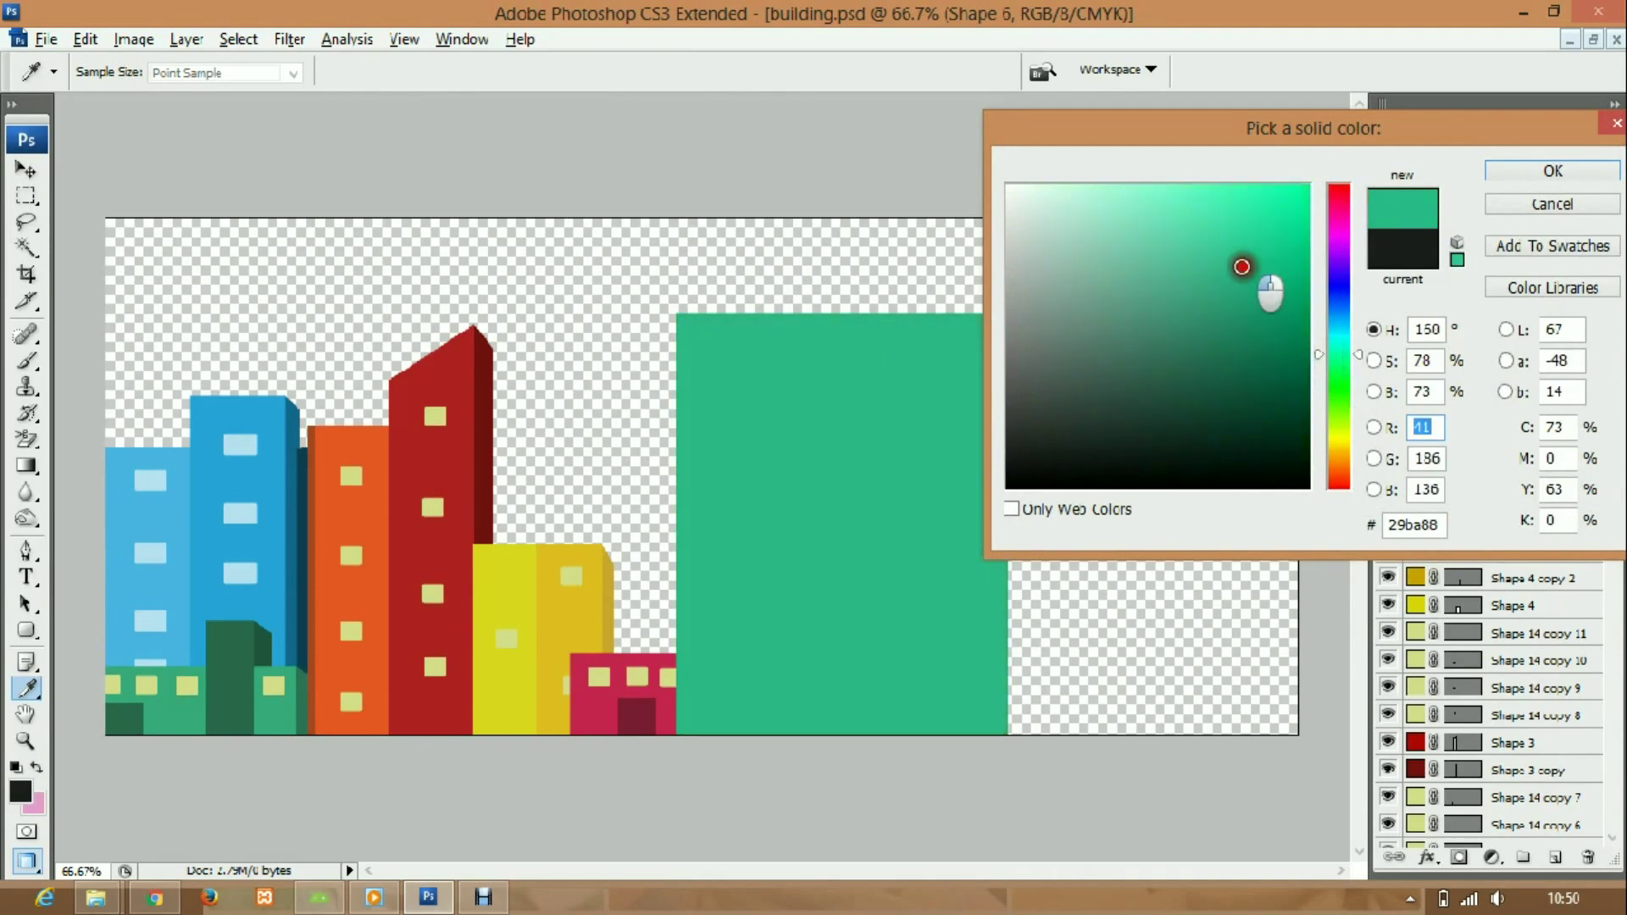
key("Return")
- Duplicate the green block and shrink the copy into a roof step on top
key("v")
key("ctrl+j")
key("ctrl+t")
left_click_drag(851, 294, 844, 507)
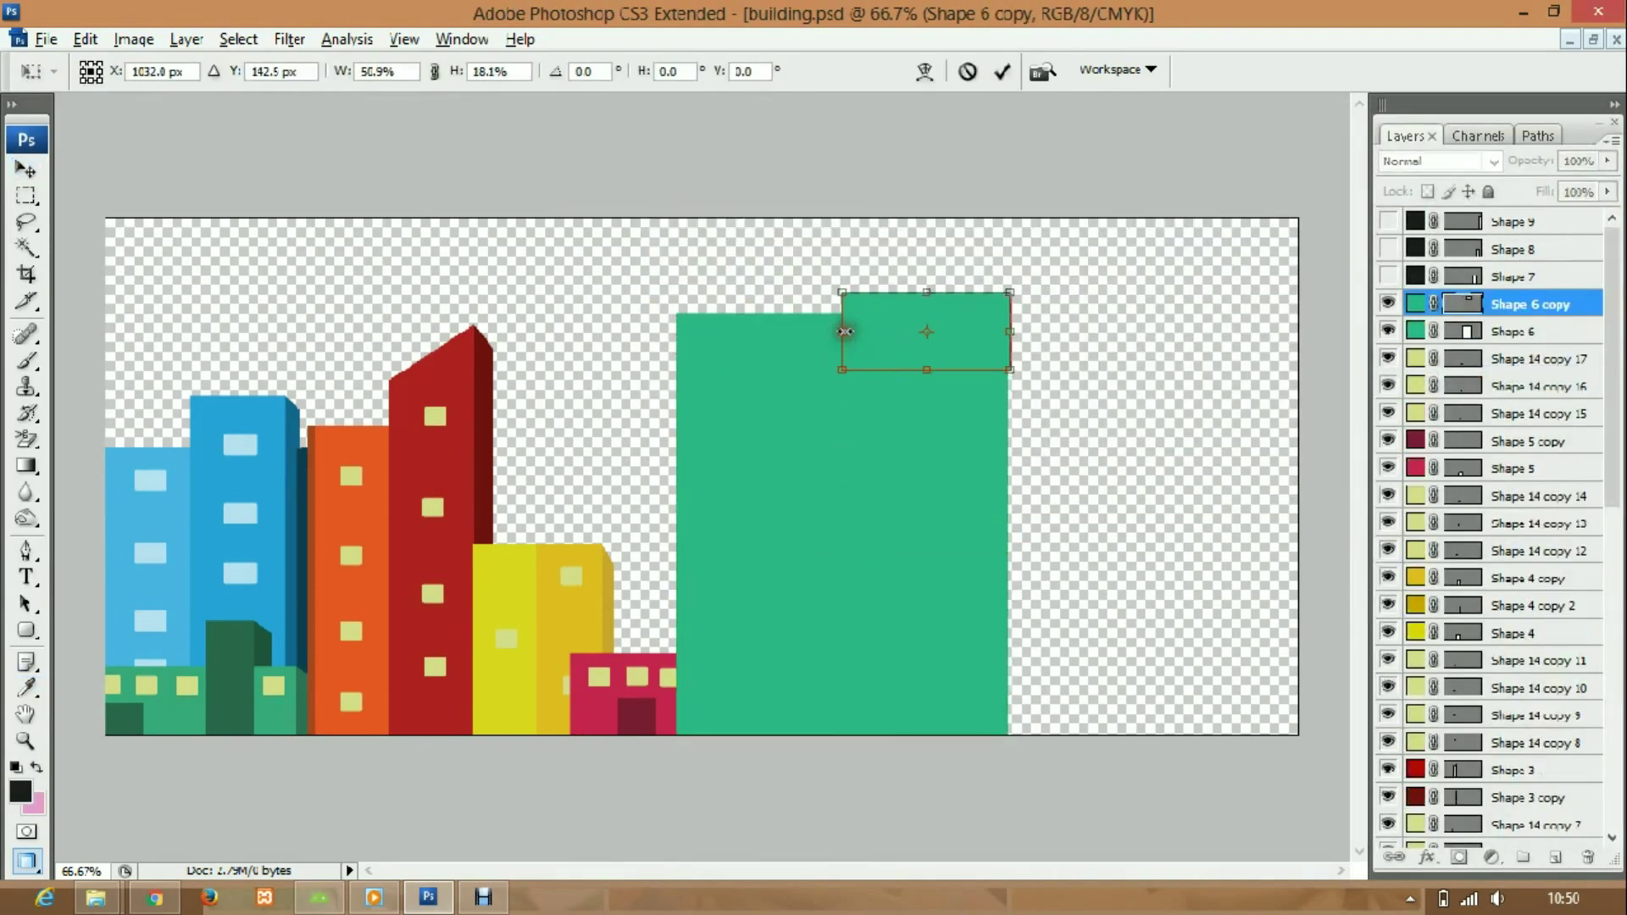
left_click_drag(1009, 370, 812, 319)
key("Return")
- Duplicate the roof step into a narrower, higher second step
right_click(1558, 303)
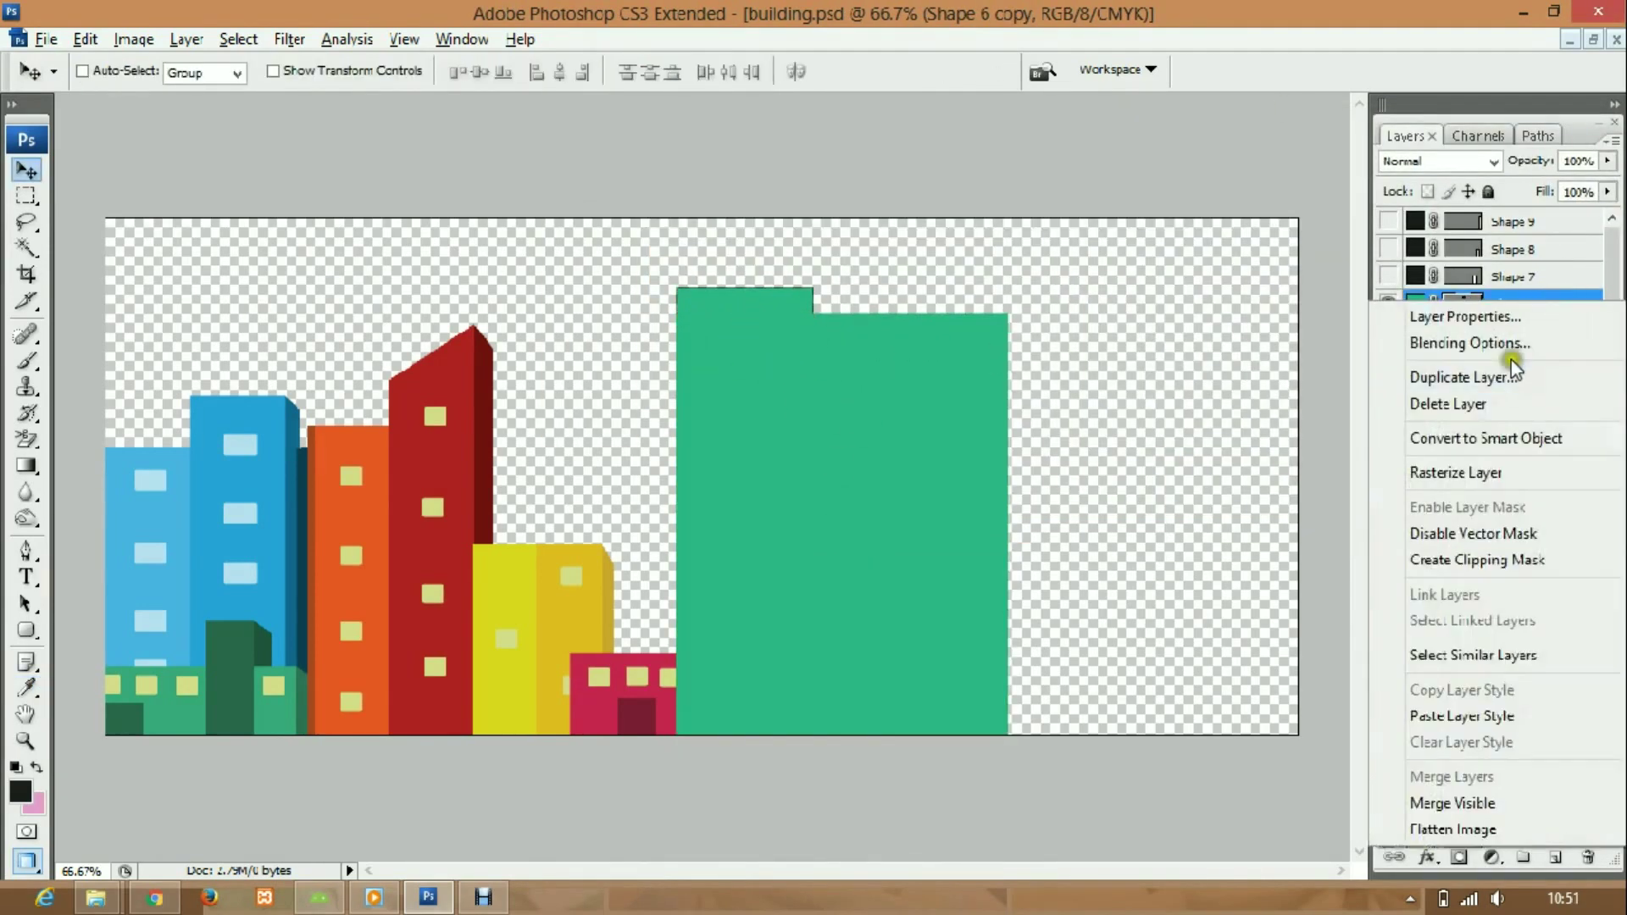
left_click(1519, 378)
key("Return")
key("u")
right_click(746, 286)
left_click(811, 524)
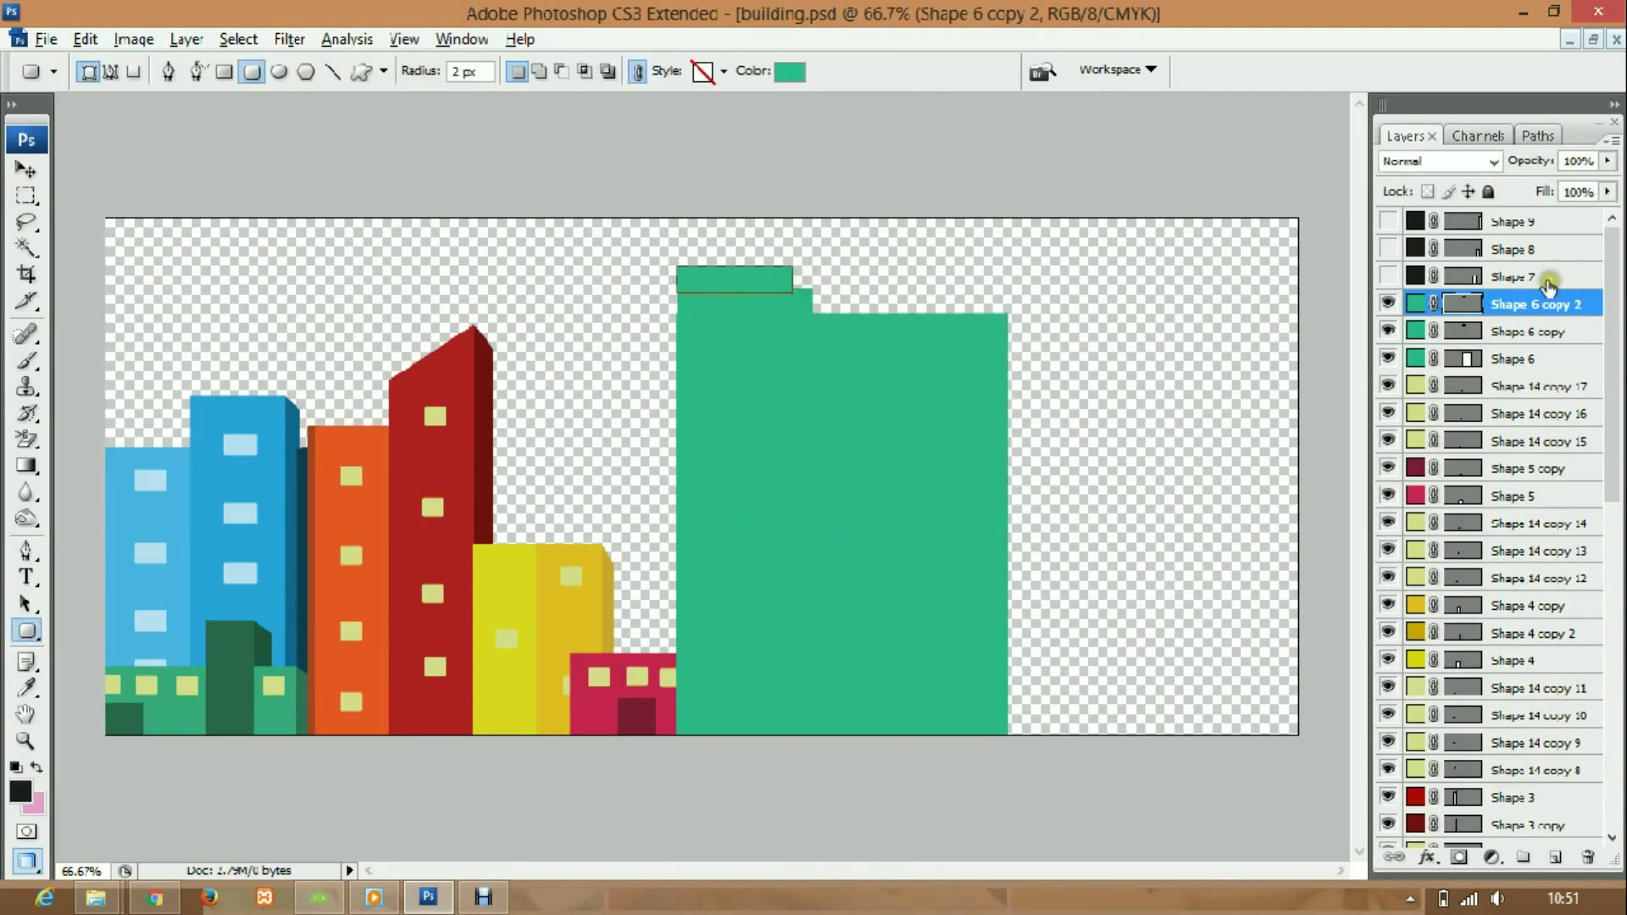
left_click(1545, 332)
key("v")
left_click(1508, 310)
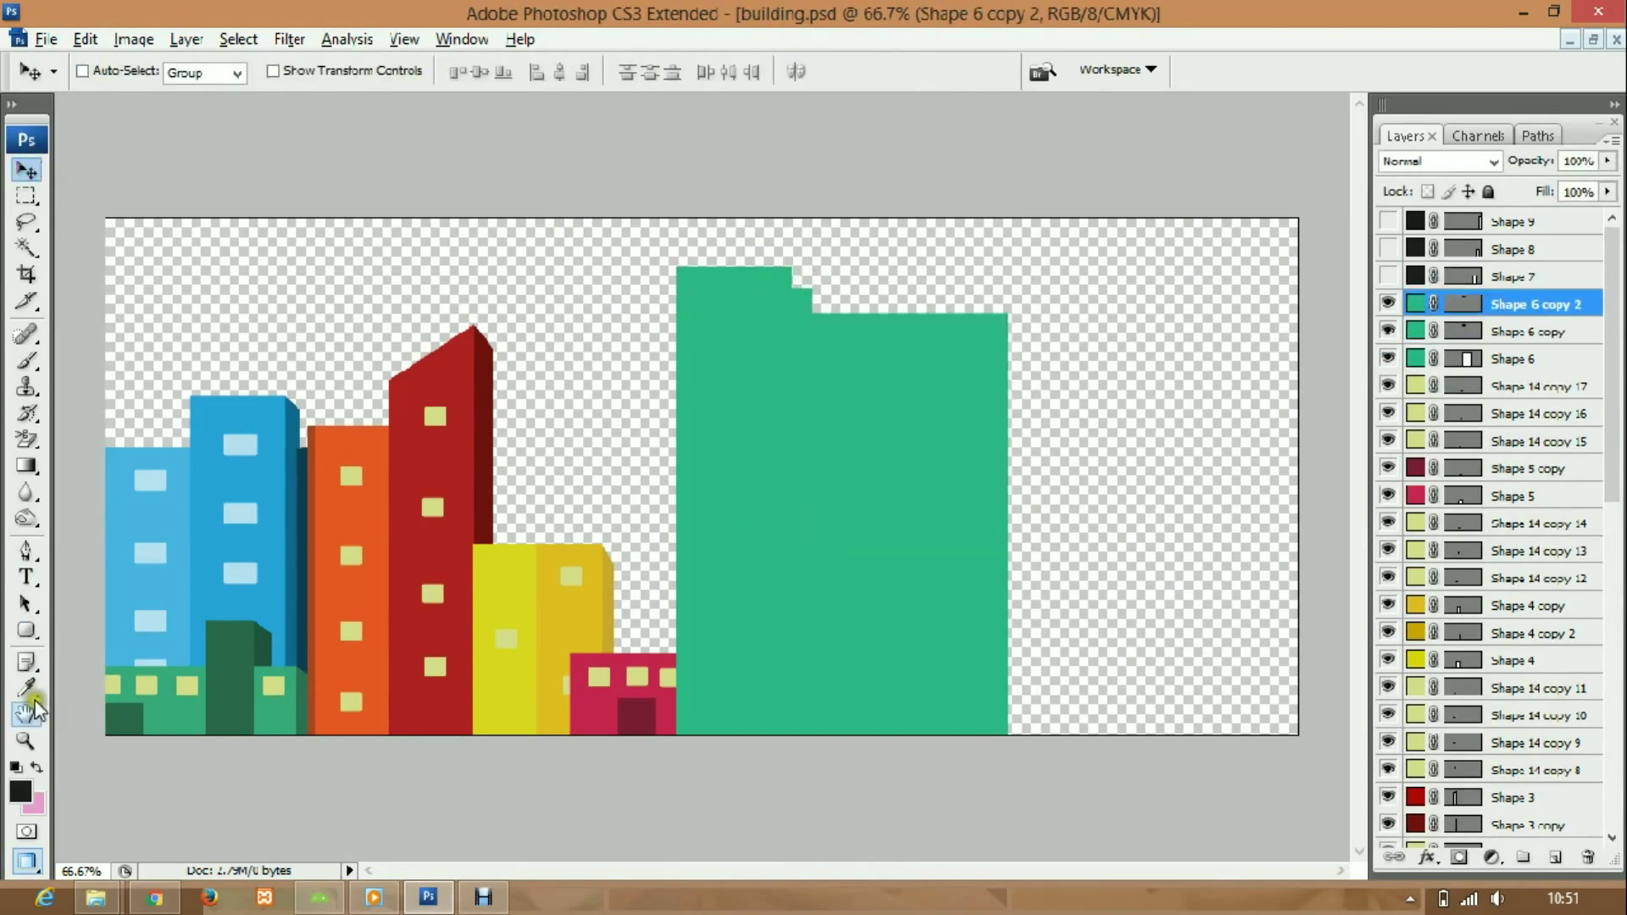
- Show the hidden door rectangle Shape 7 and move it onto the green building's base
left_click(1517, 276)
left_click(1388, 276)
left_click_drag(1051, 533, 726, 545)
key("u")
right_click(760, 566)
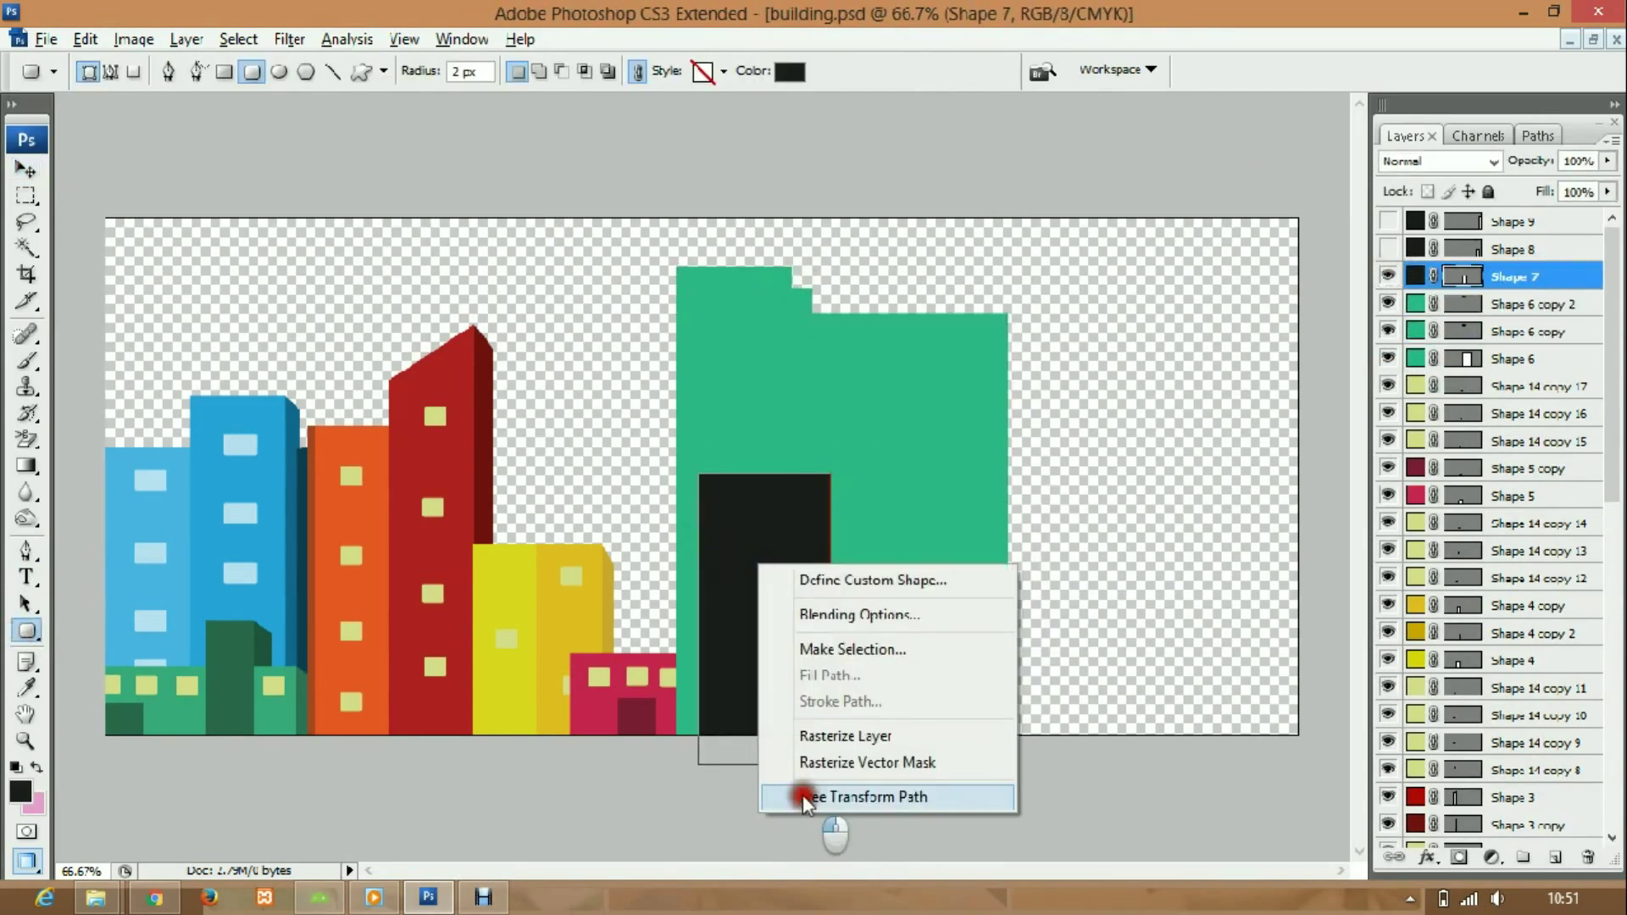
- Shrink the door at the green building's base and fill it dark green
left_click(805, 797)
left_click_drag(775, 673, 818, 708)
key("Return")
double_click(1416, 276)
left_click(1339, 398)
left_click(1241, 314)
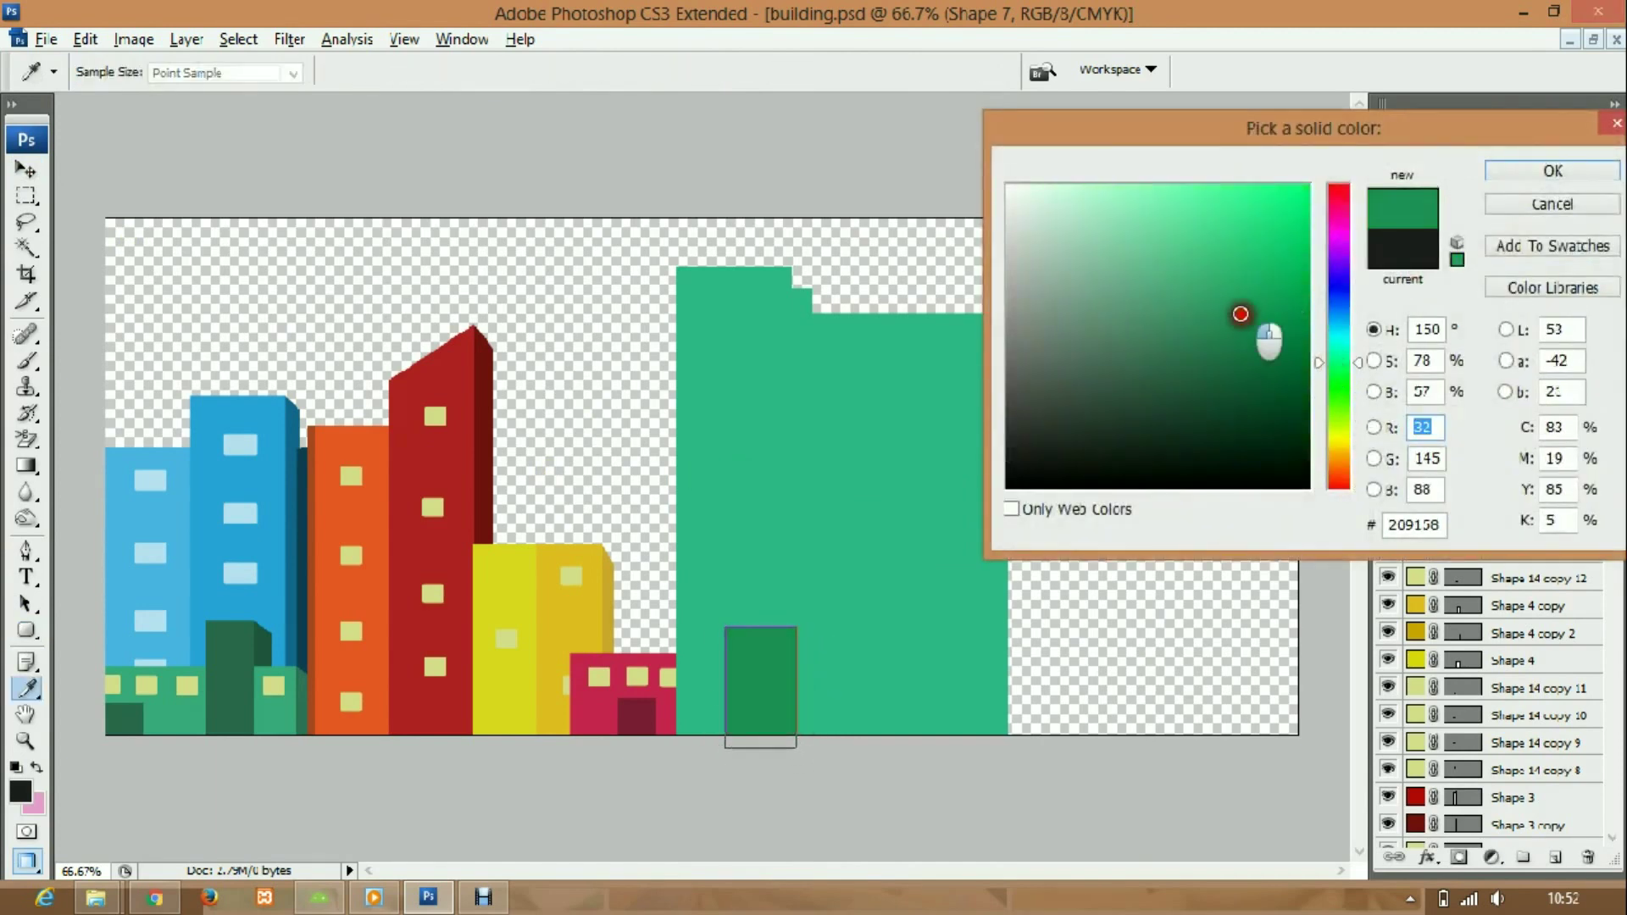
left_click(1297, 316)
left_click(1553, 170)
- Duplicate the door and place the copy further right on the building
right_click(1526, 276)
left_click(1464, 358)
key("Return")
key("v")
left_click_drag(781, 672, 918, 672)
- Scale the left door taller with Free Transform
left_click(26, 633)
left_click(1514, 303)
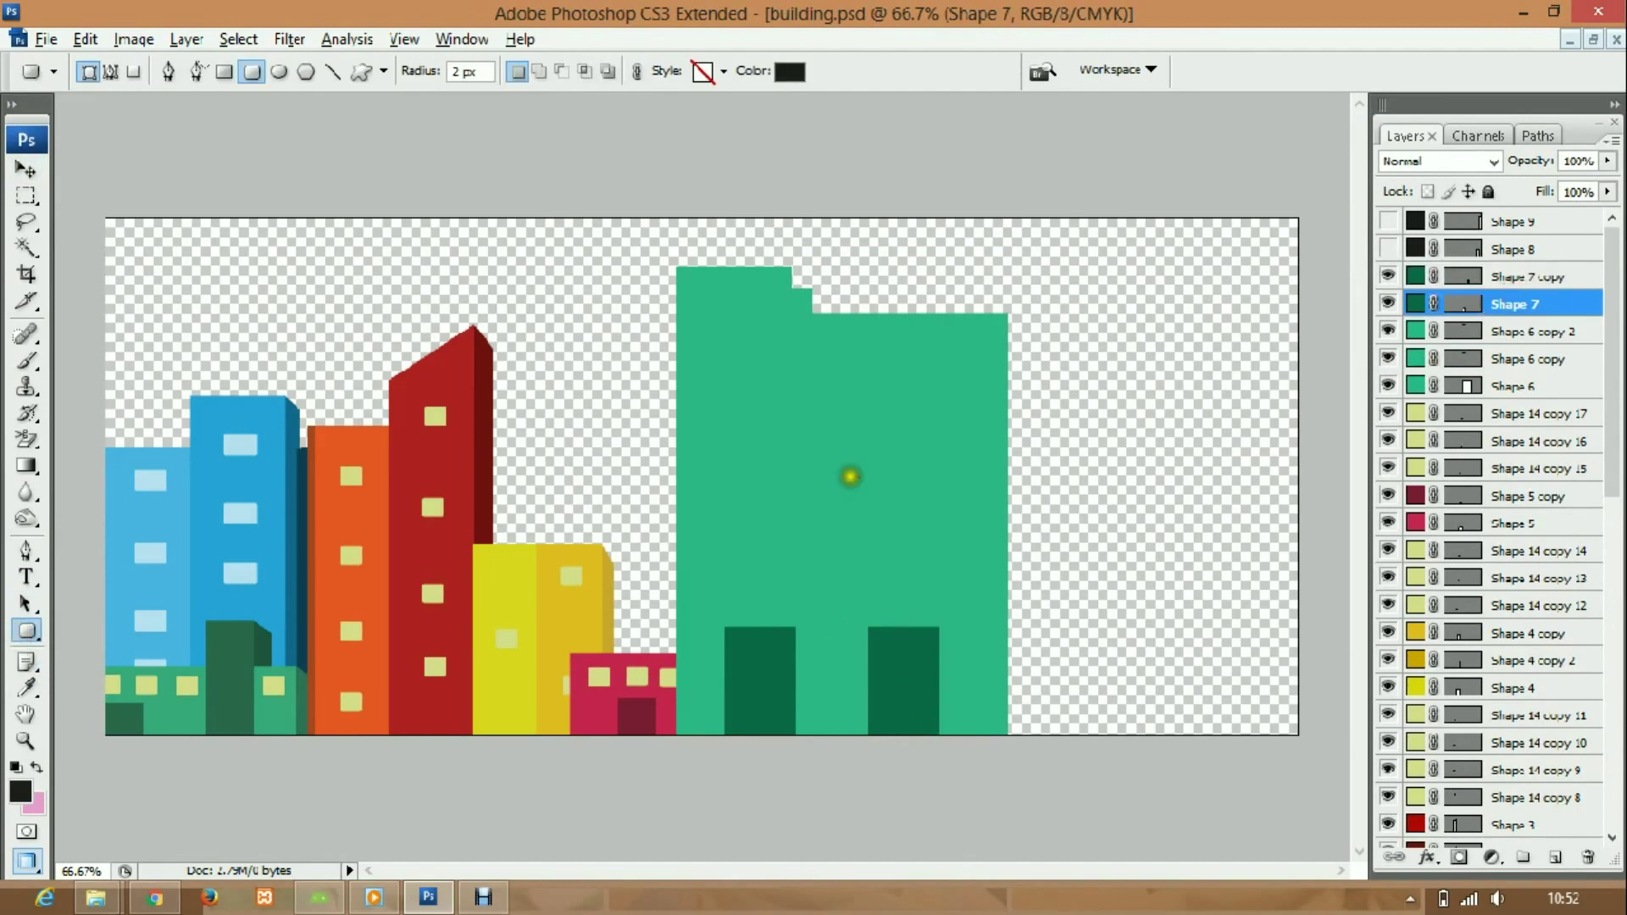
key("ctrl+t")
right_click(755, 679)
left_click(829, 360)
left_click_drag(761, 627, 754, 532)
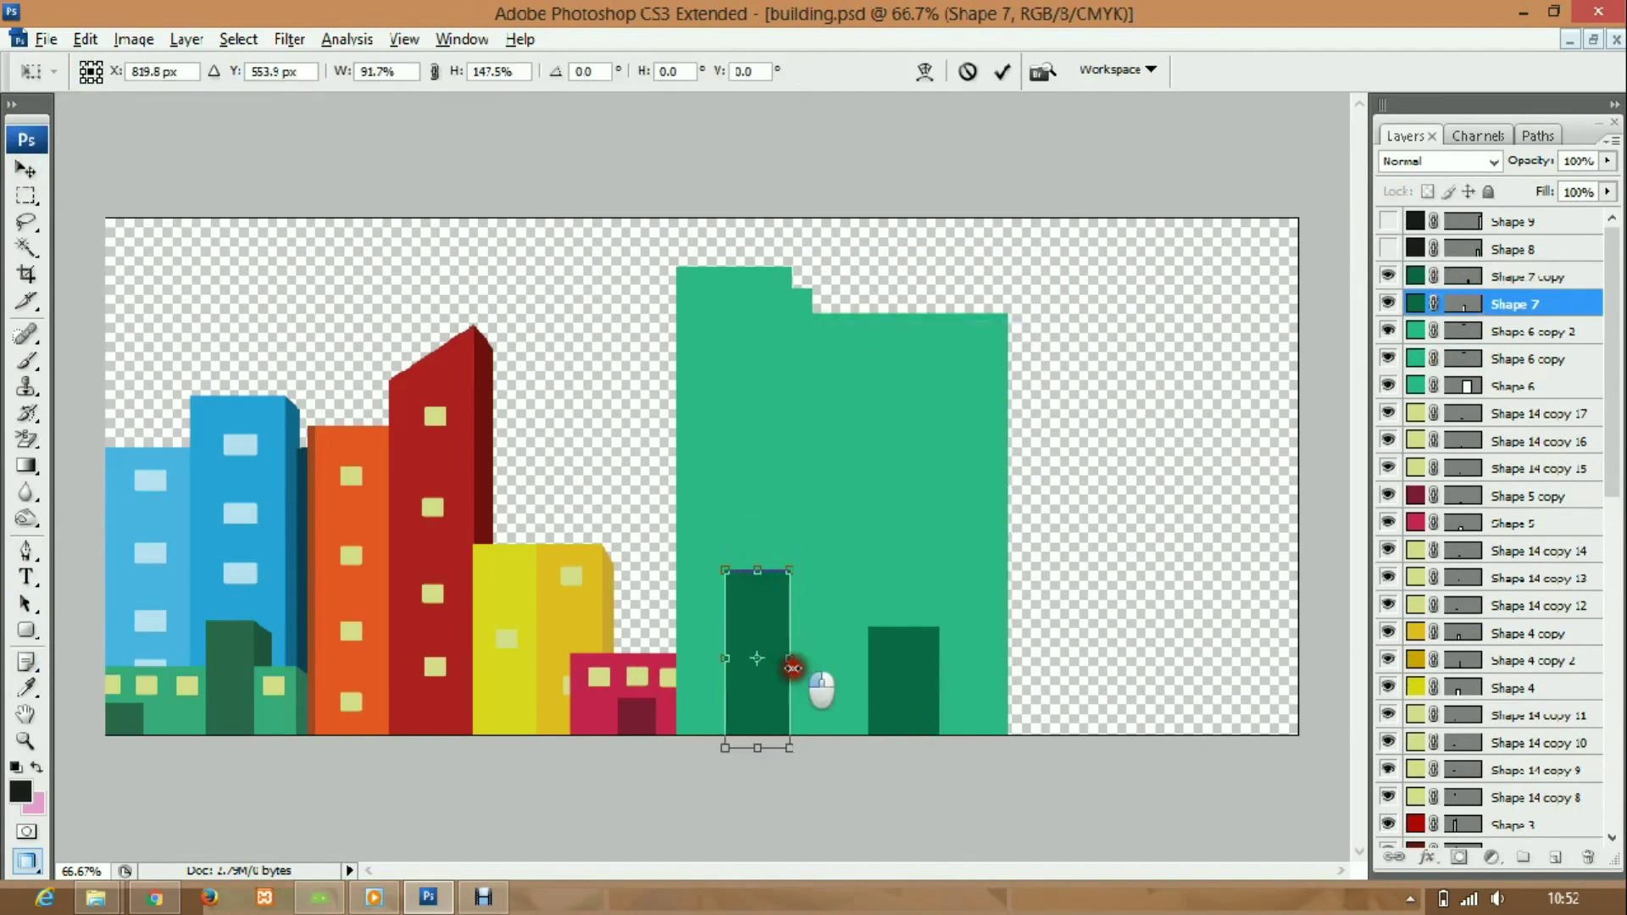
key("Return")
- Draw a rounded window on the door and fill it darker green 219467
left_click_drag(734, 590, 777, 622)
double_click(1415, 303)
left_click(1339, 356)
left_click(1199, 363)
key("Return")
double_click(1432, 303)
left_click(1242, 311)
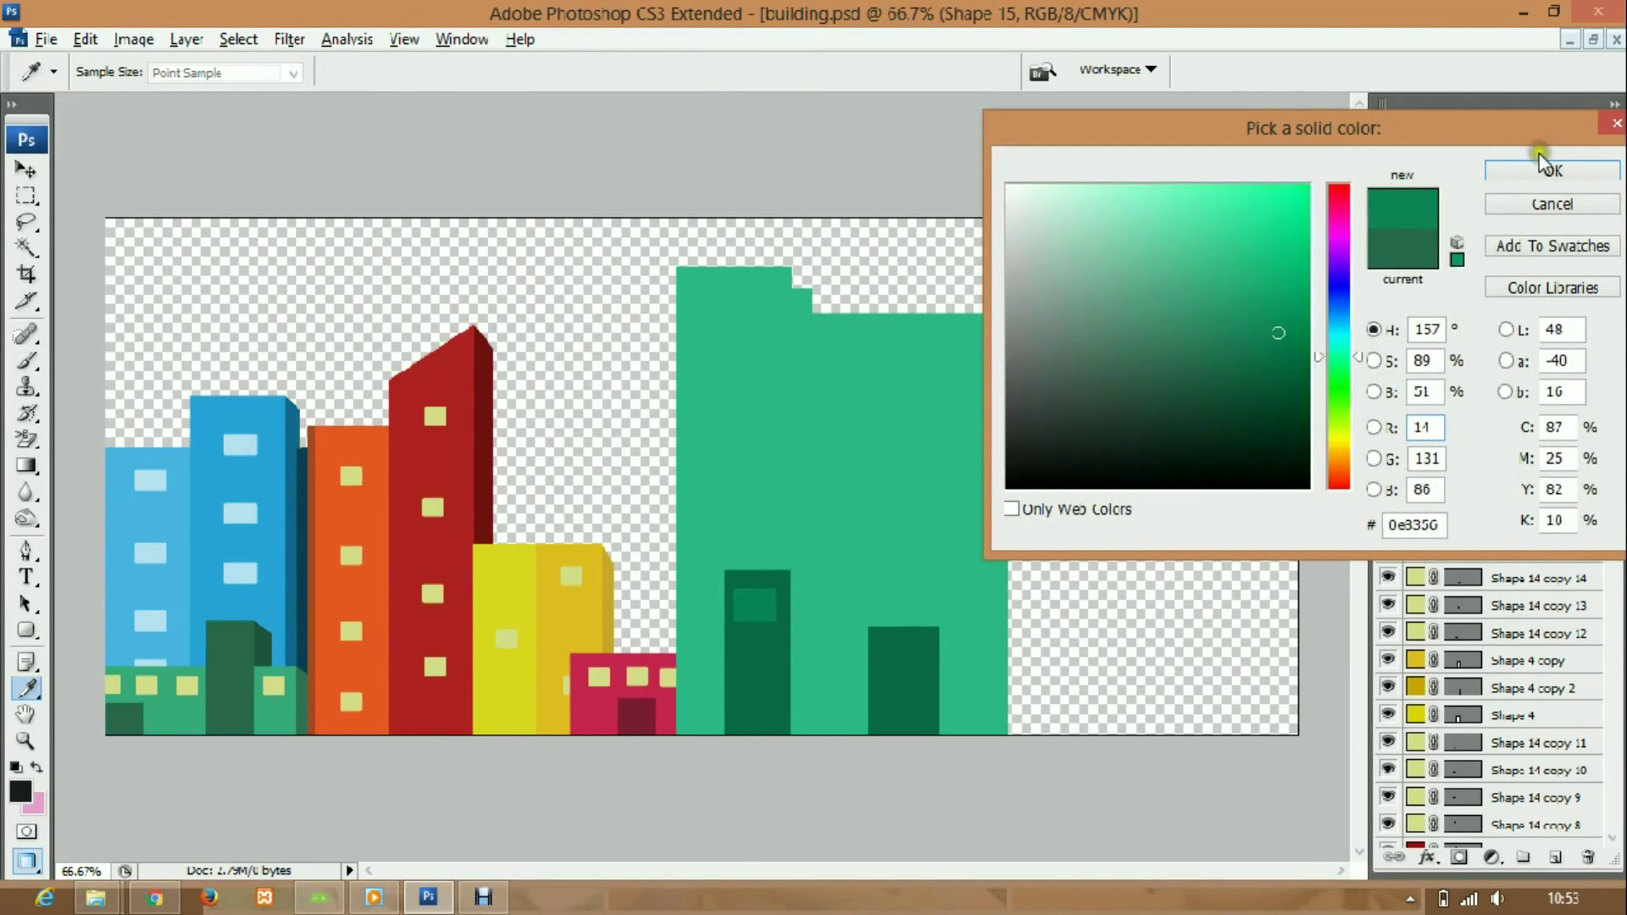
left_click(1551, 170)
left_click(14, 172)
- Duplicate the door window and move the copy lower on the door
right_click(1517, 304)
left_click(1508, 375)
key("Return")
left_click_drag(757, 614, 757, 689)
left_click(1526, 276)
left_click(1536, 332)
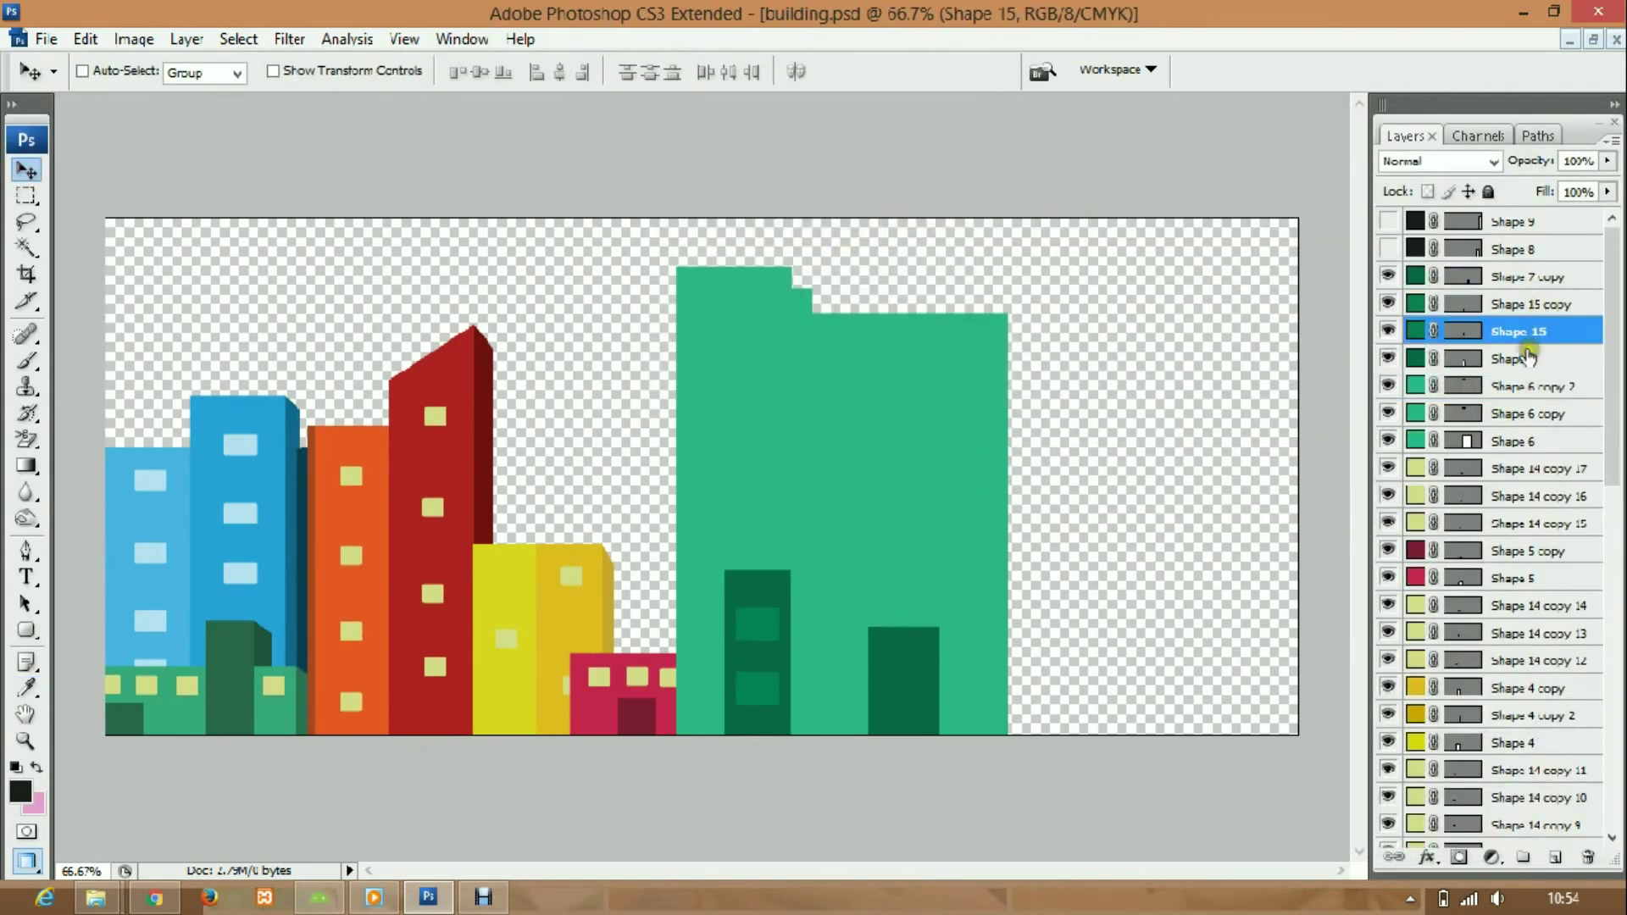
left_click(1529, 302)
left_click(1526, 468)
- Place a yellow window at the green building's upper left and repeat it into columns
key("Return")
key("ctrl+shift+bracketright")
left_click_drag(716, 356, 708, 340)
key("ctrl+alt+shift+t")
key("ctrl+alt+shift+t")
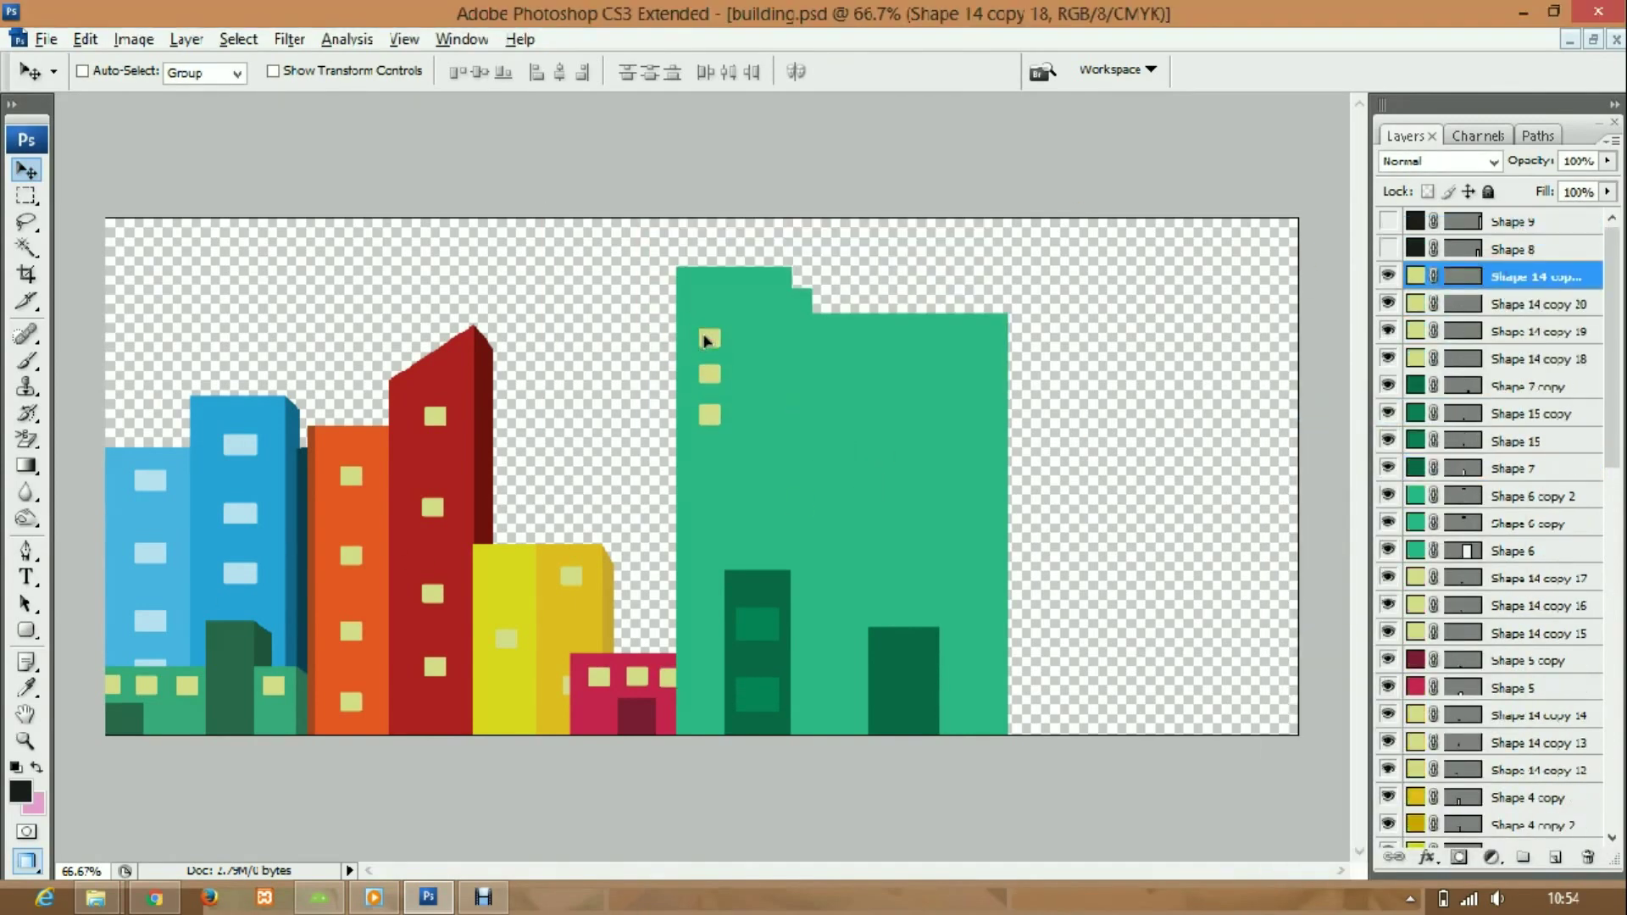
key("ctrl+alt+shift+t")
key("ctrl+alt+shift+t")
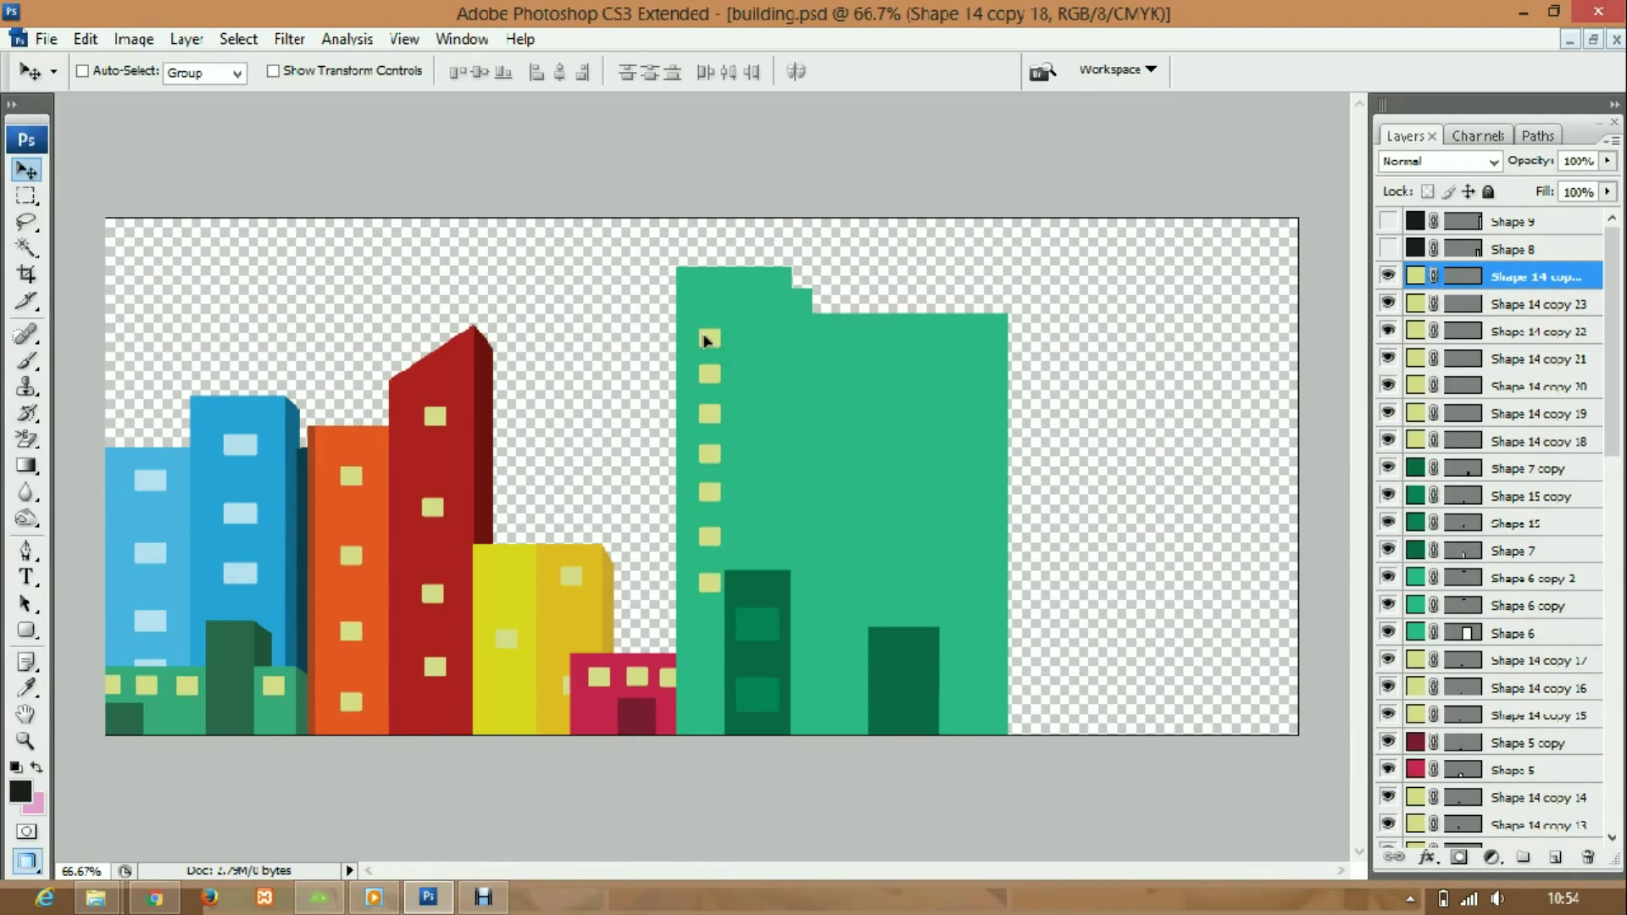
key("ctrl+alt+shift+t")
key("ctrl+alt+shift+t")
left_click(1513, 526, "shift")
key("ctrl+alt+z")
key("ctrl+alt+z")
key("ctrl+alt+z")
key("ctrl+alt+z")
key("ctrl+alt+z")
key("ctrl+alt+z")
key("ctrl+alt+z")
key("ctrl+alt+z")
key("ctrl+alt+z")
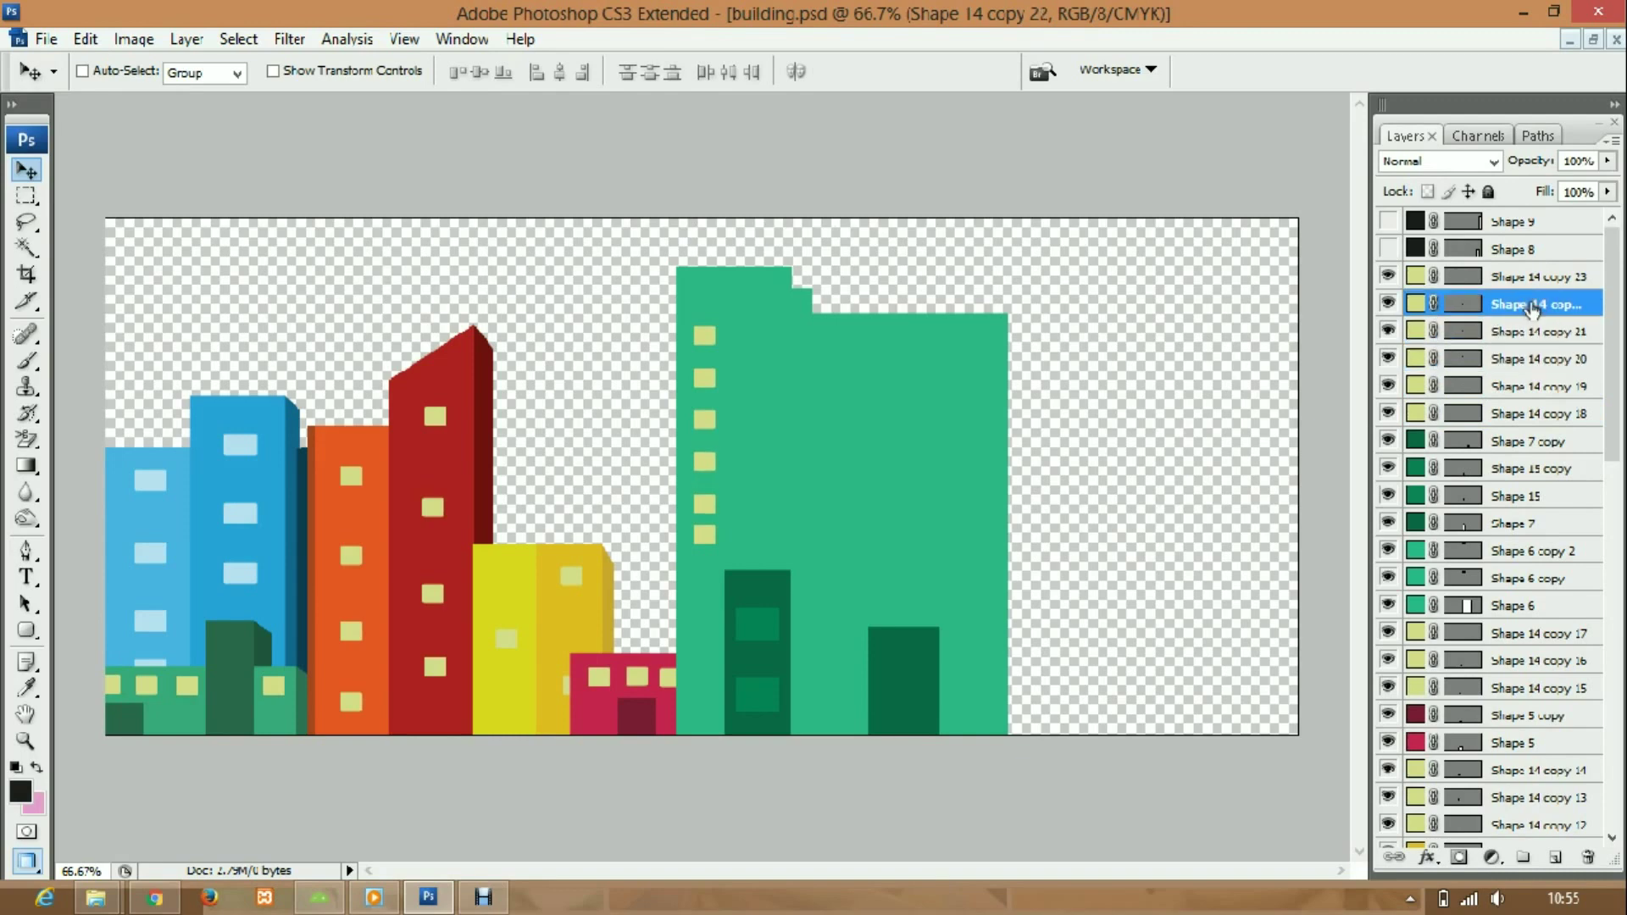
key("ctrl+shift+z")
key("ctrl+shift+z")
key("ctrl+shift+z")
key("ctrl+shift+z")
key("ctrl+shift+z")
key("ctrl+shift+z")
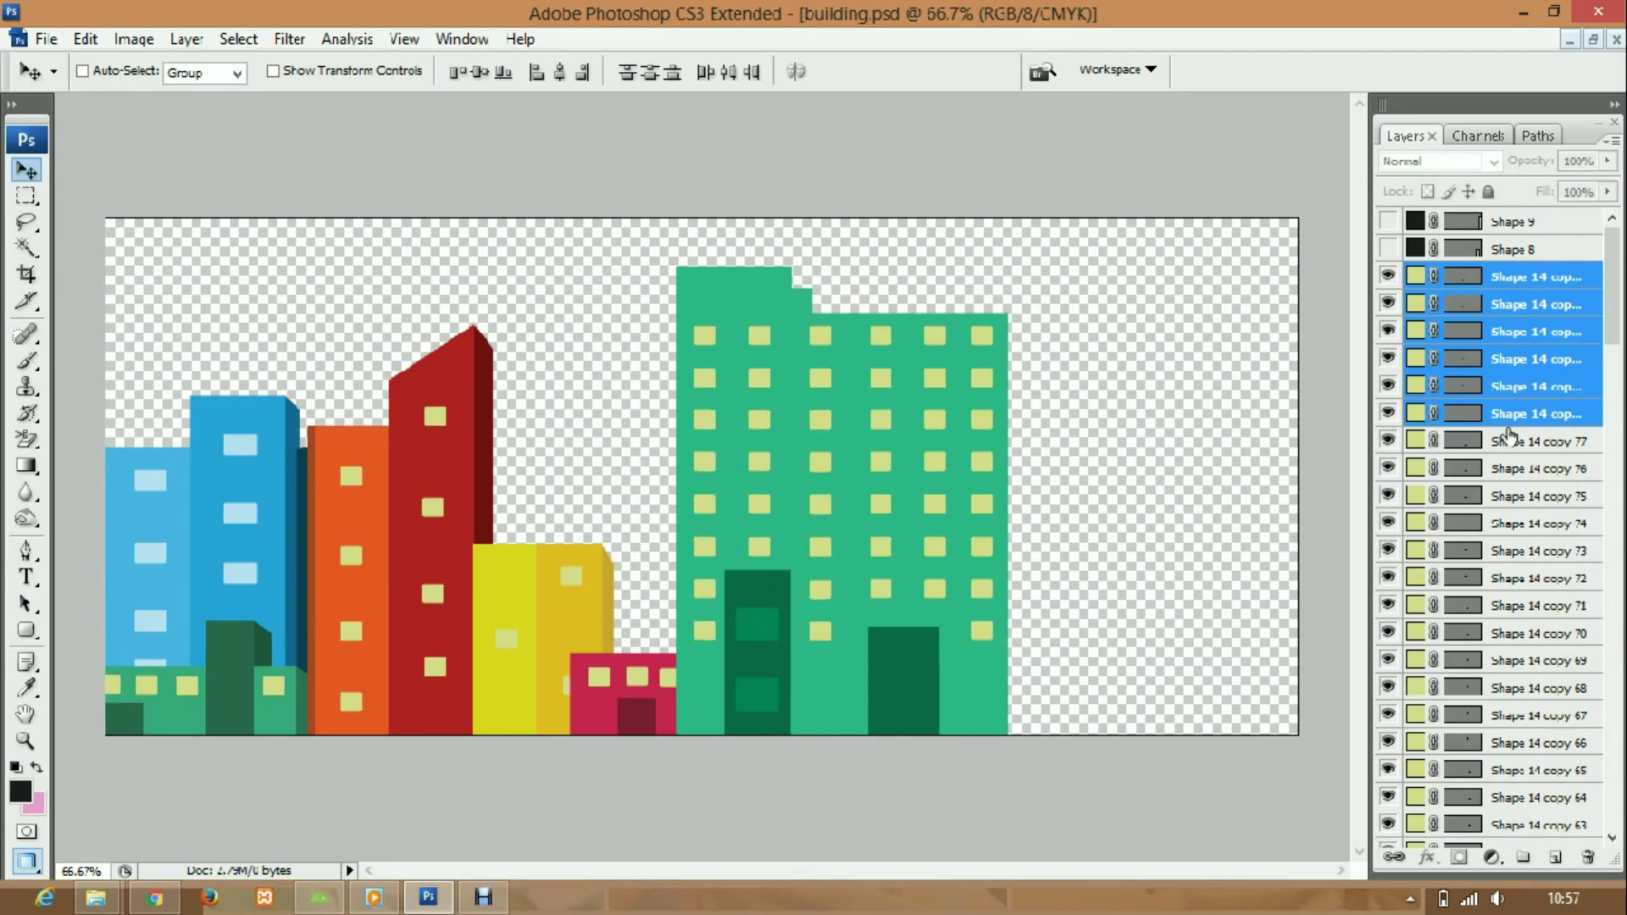
- Select and delete the yellow windows overlapping the doors
left_click(1509, 439)
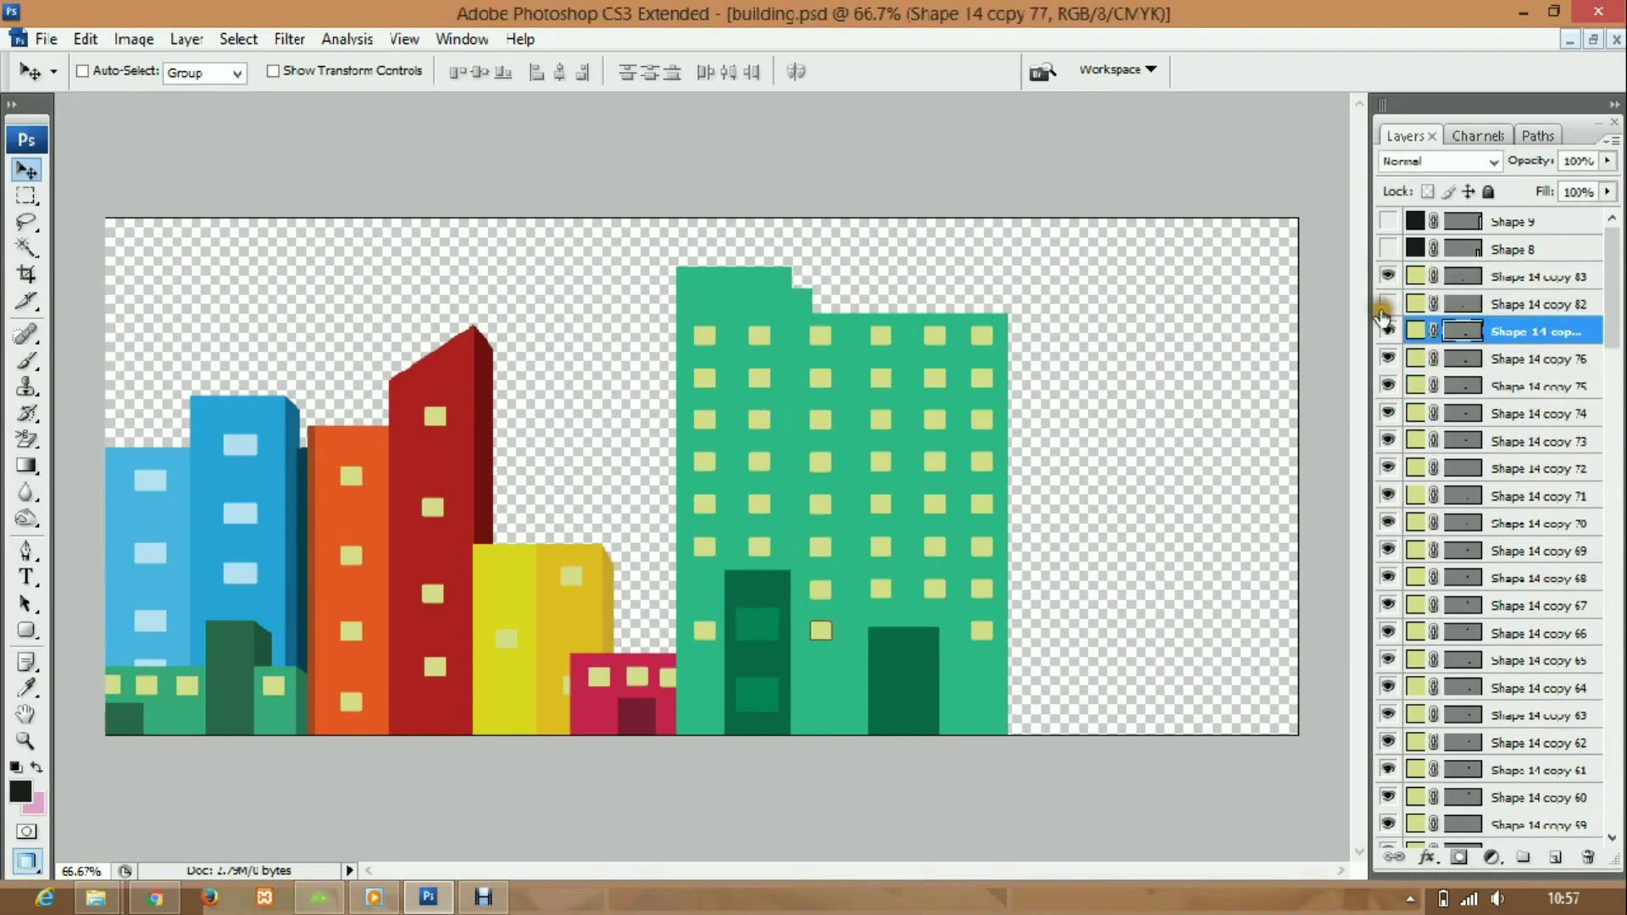
left_click(1508, 475)
left_click(1508, 441, "shift")
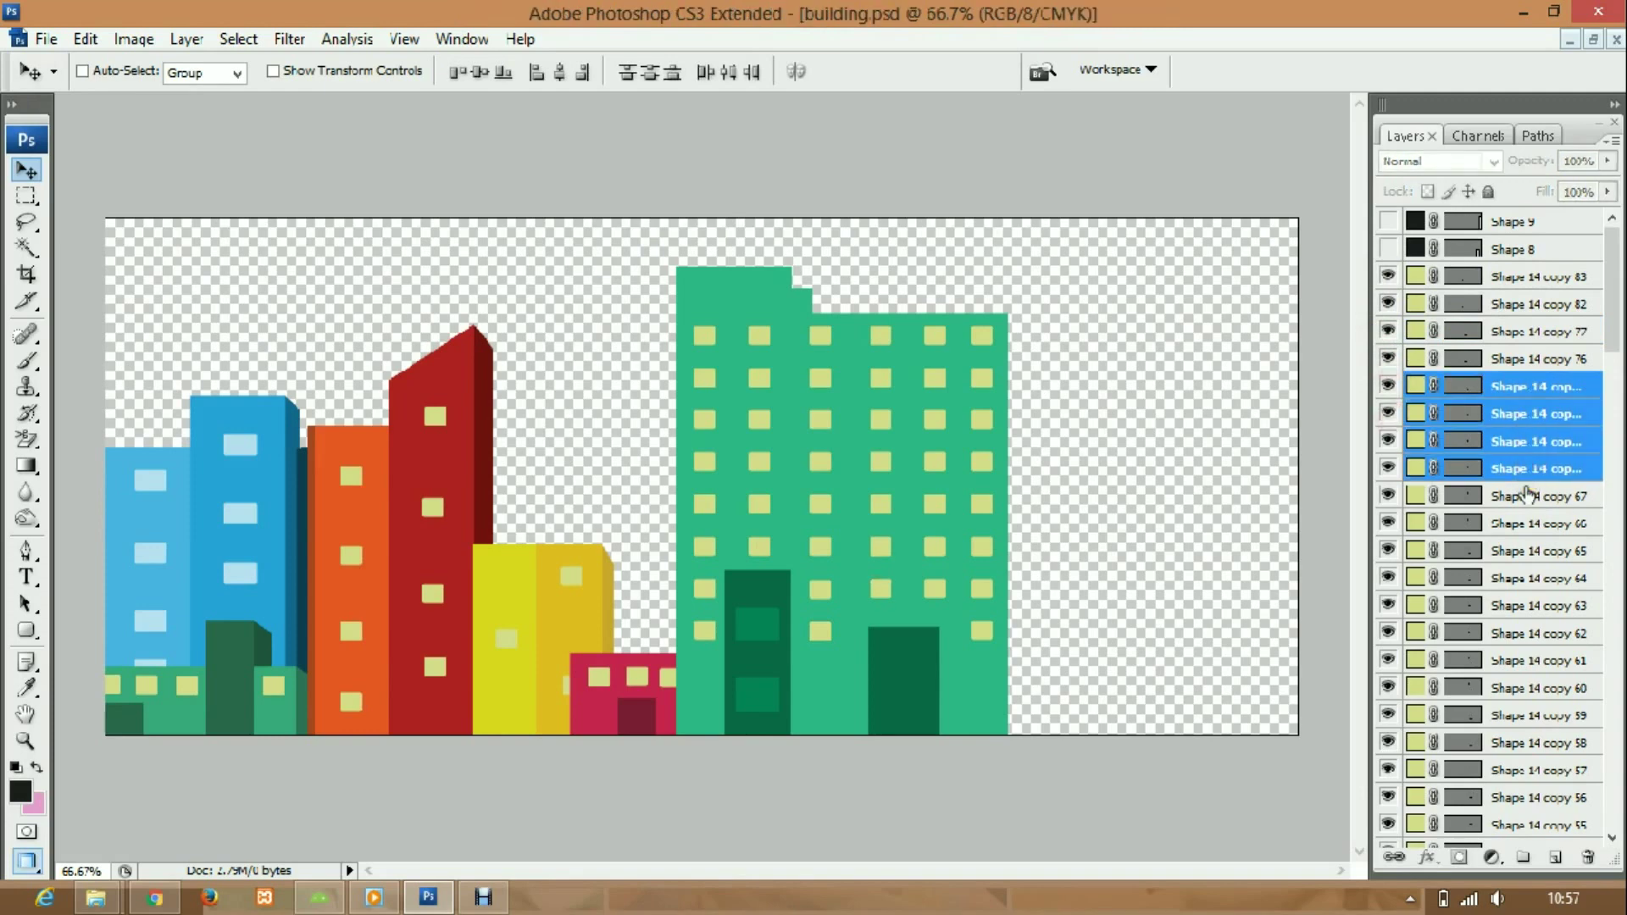
key("z")
key("Delete")
key("Return")
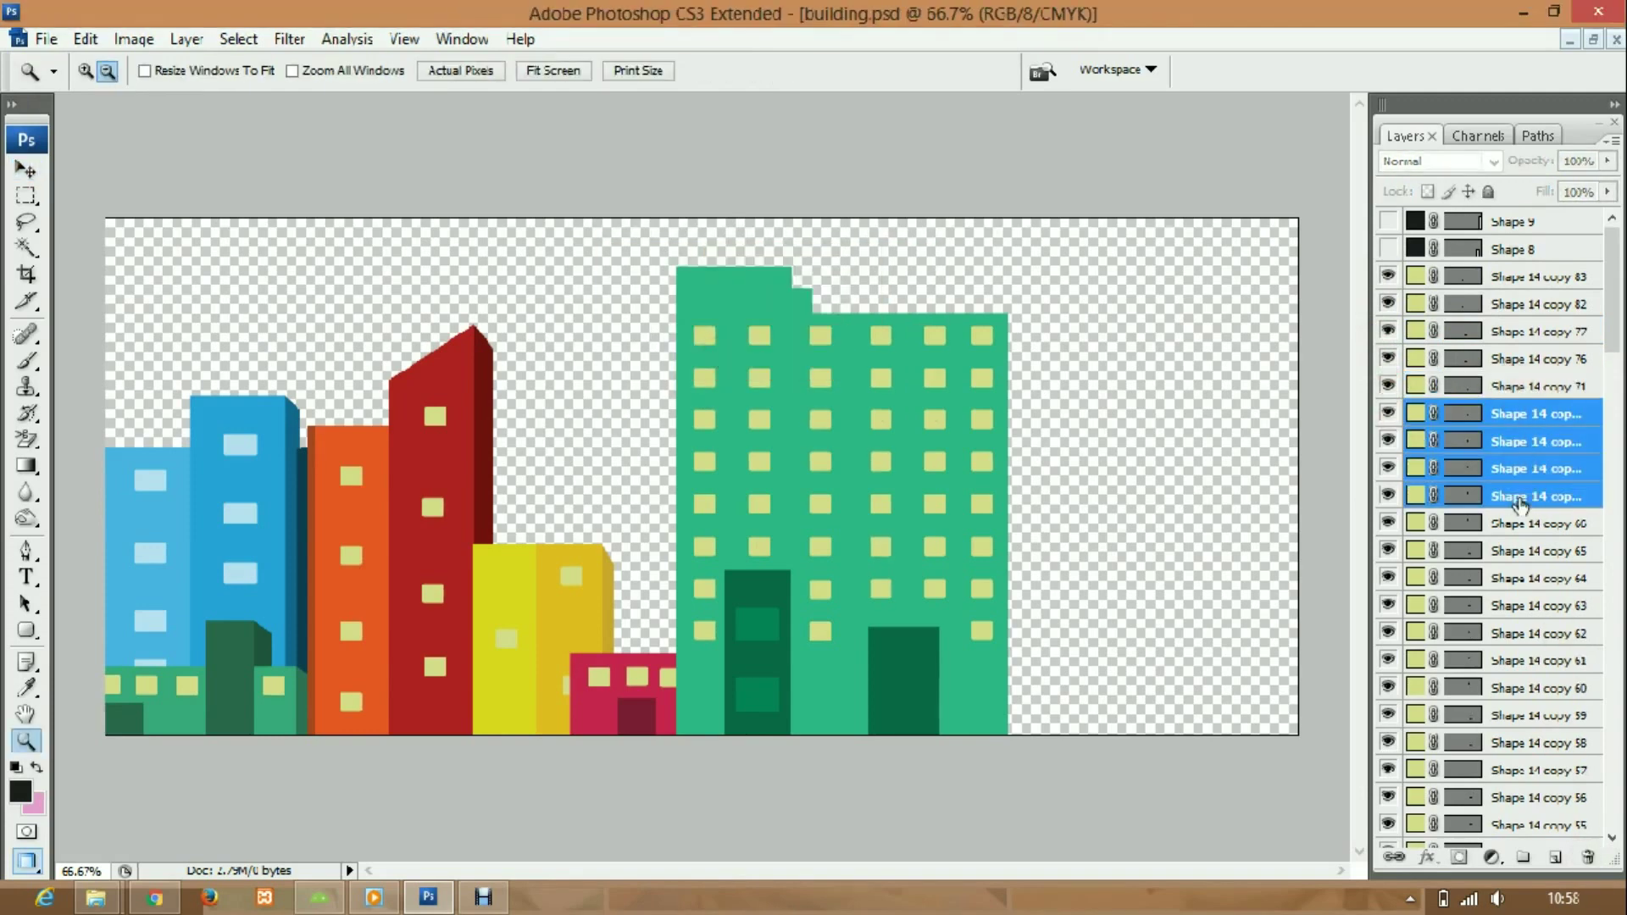
left_click(1508, 468)
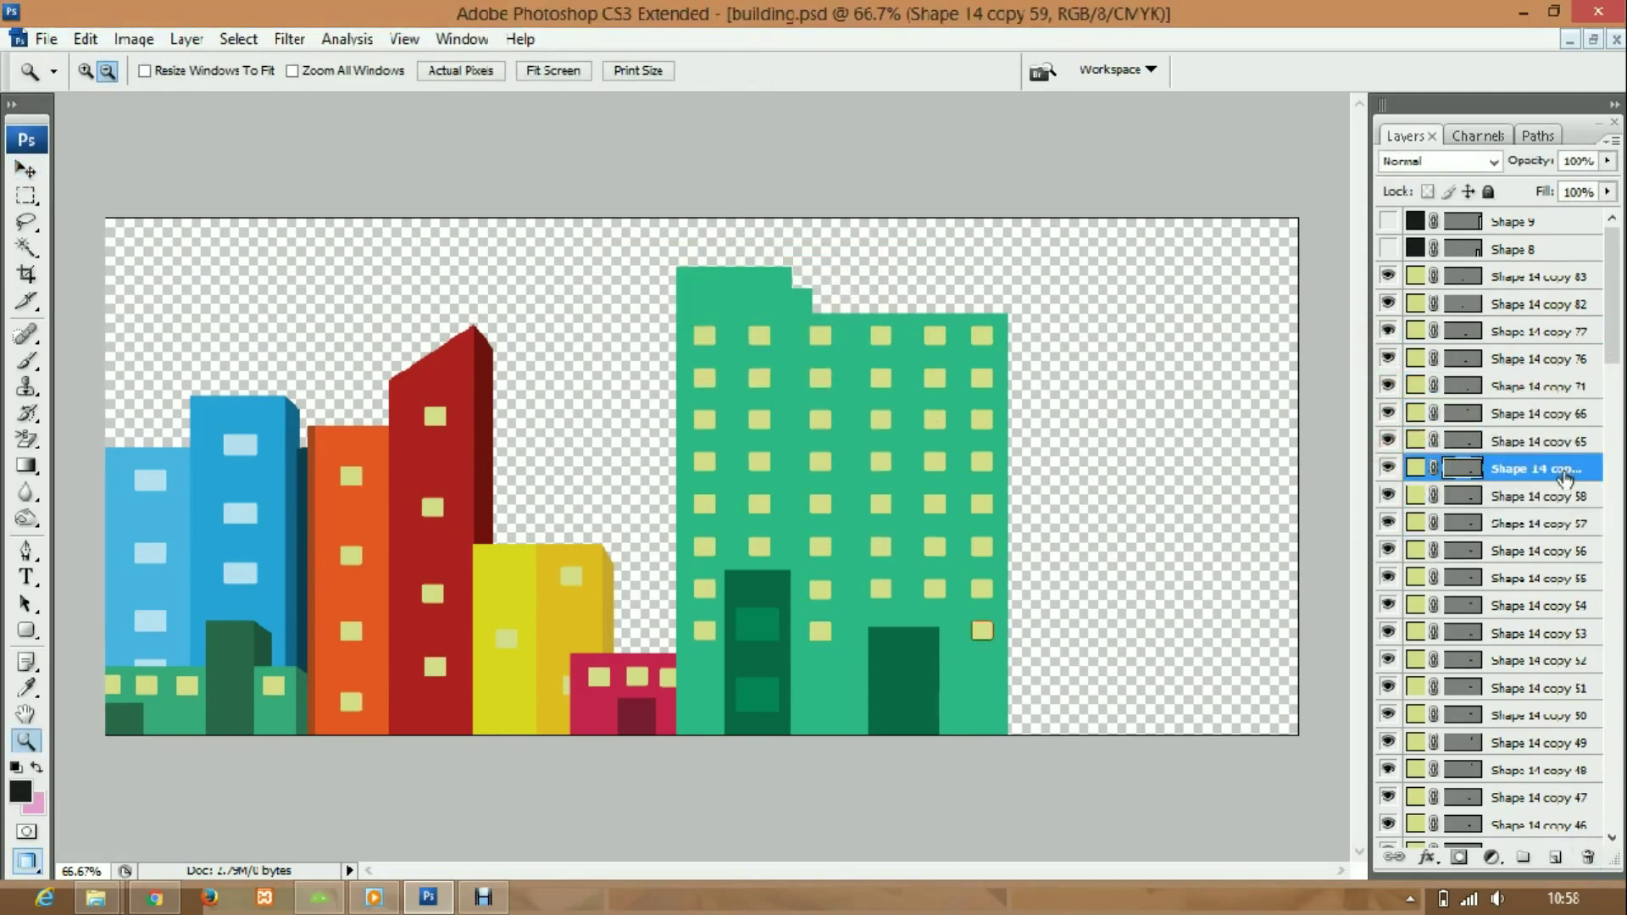
left_click(1505, 526)
left_click(1518, 578, "shift")
key("Delete")
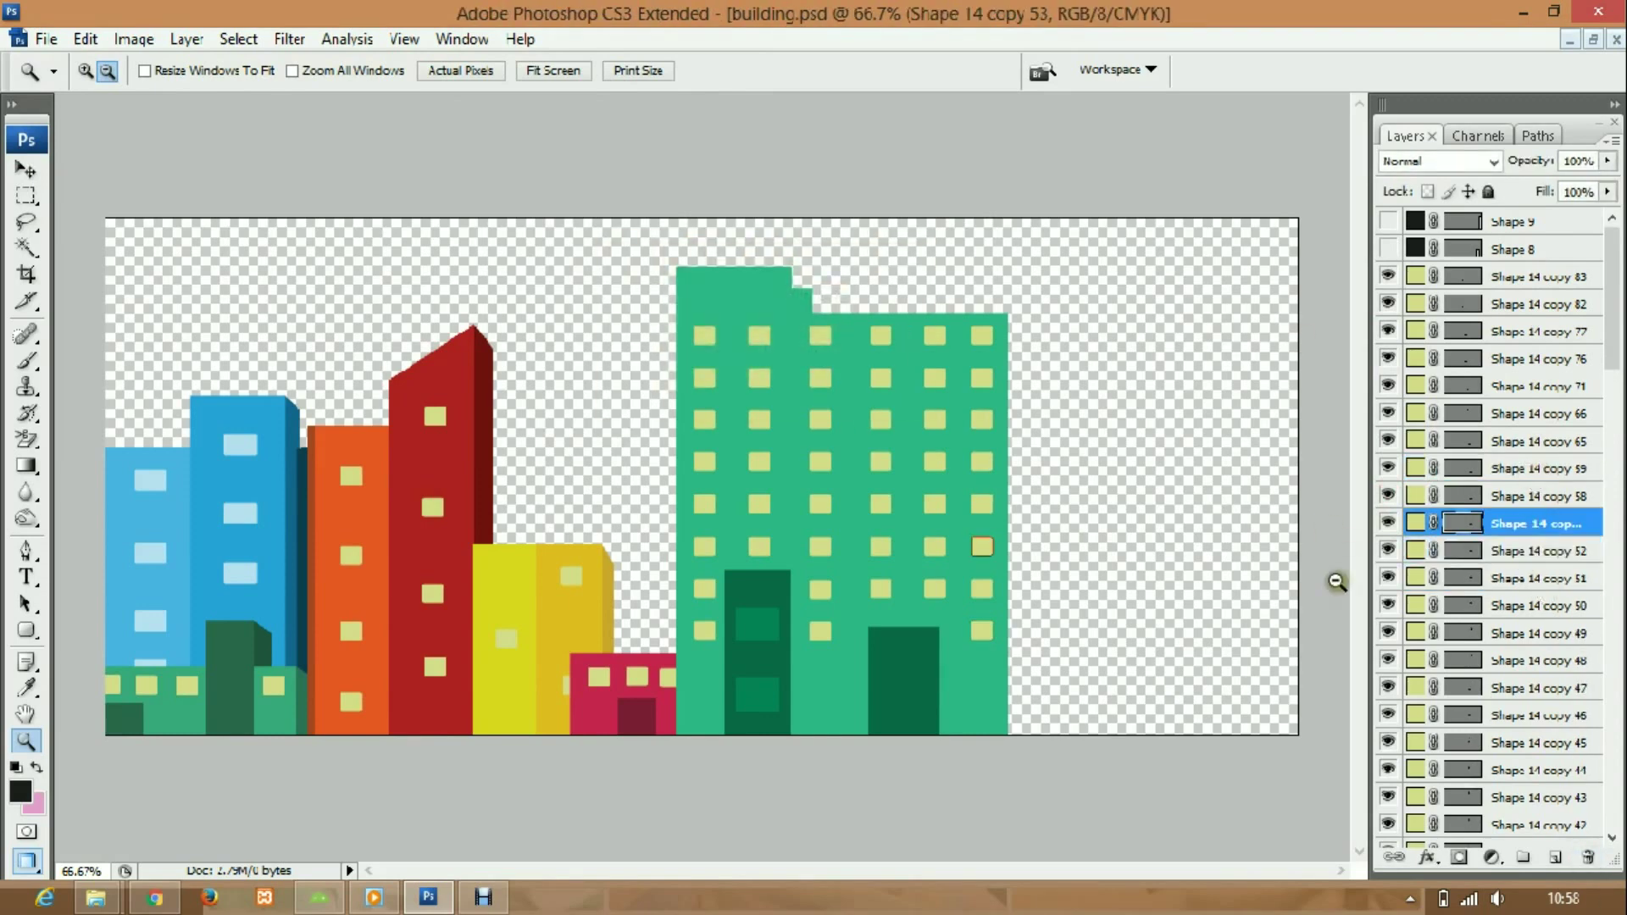
left_click(1505, 556)
scroll(1388, 685, "down", 10)
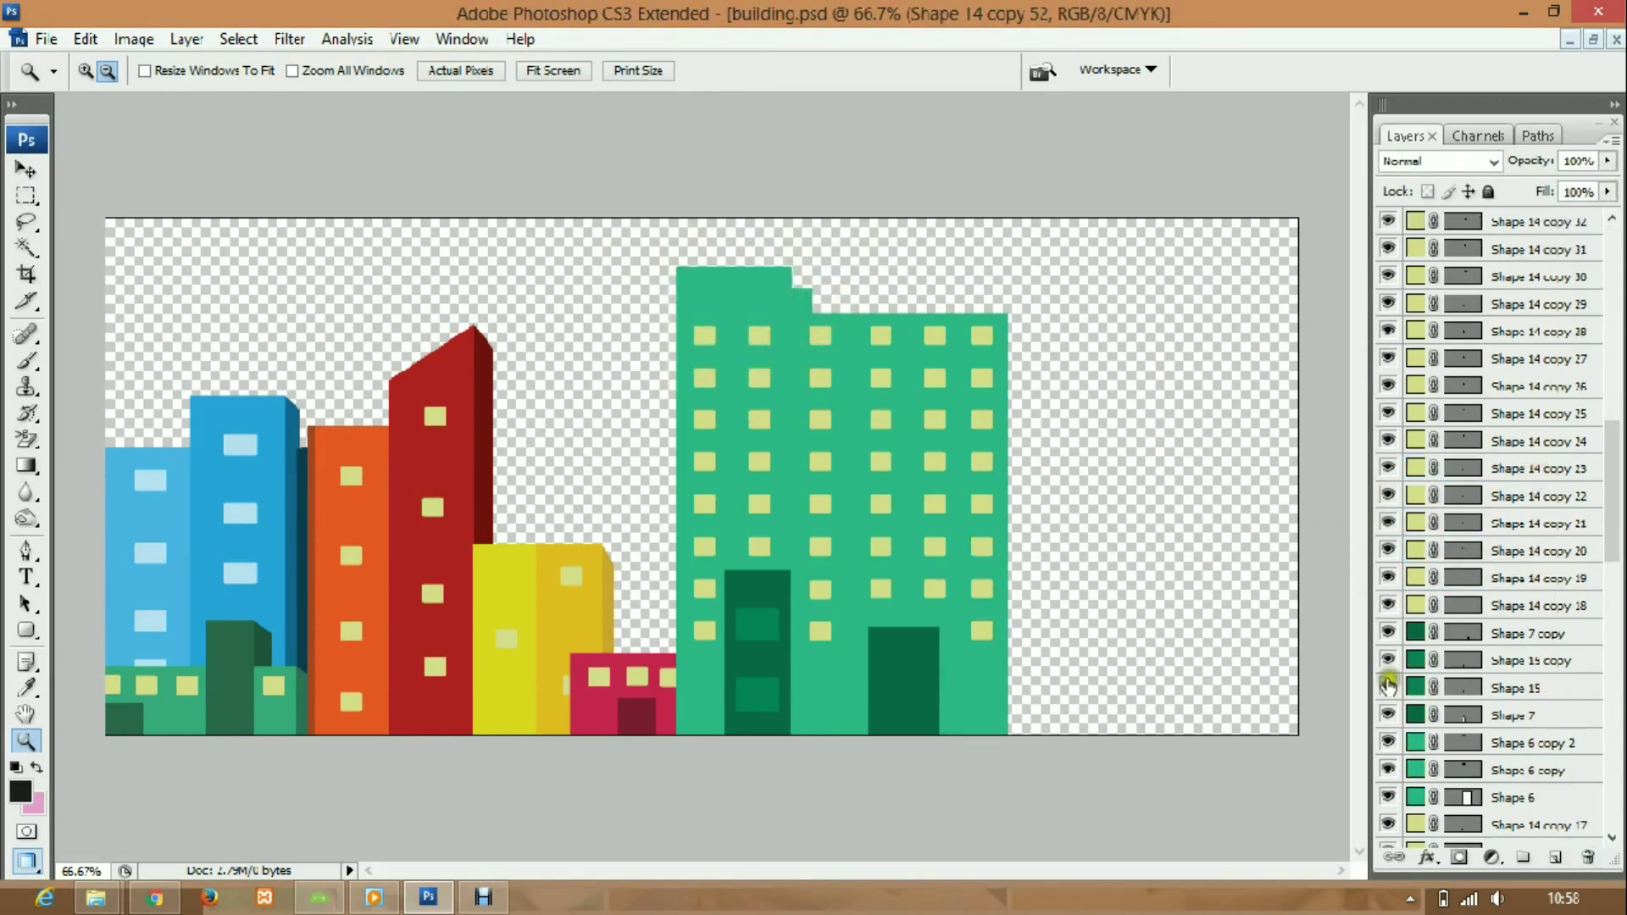
- Duplicate the green building shape and shift the copy to the right
double_click(1416, 797)
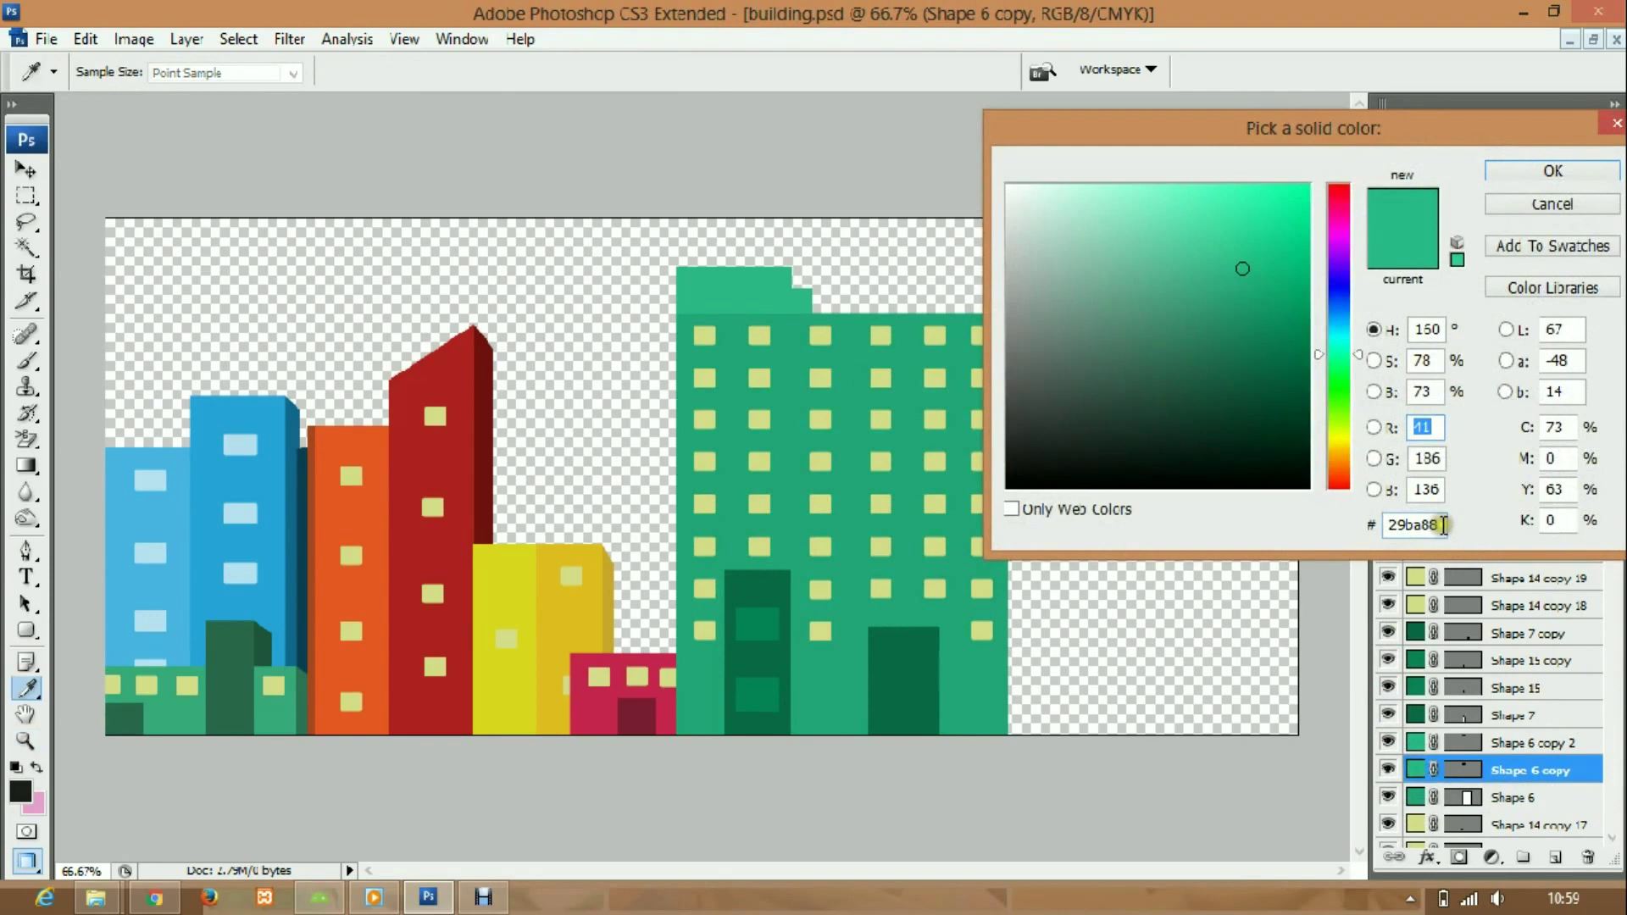
key("Return")
left_click(1440, 798)
key("ctrl+j")
key("v")
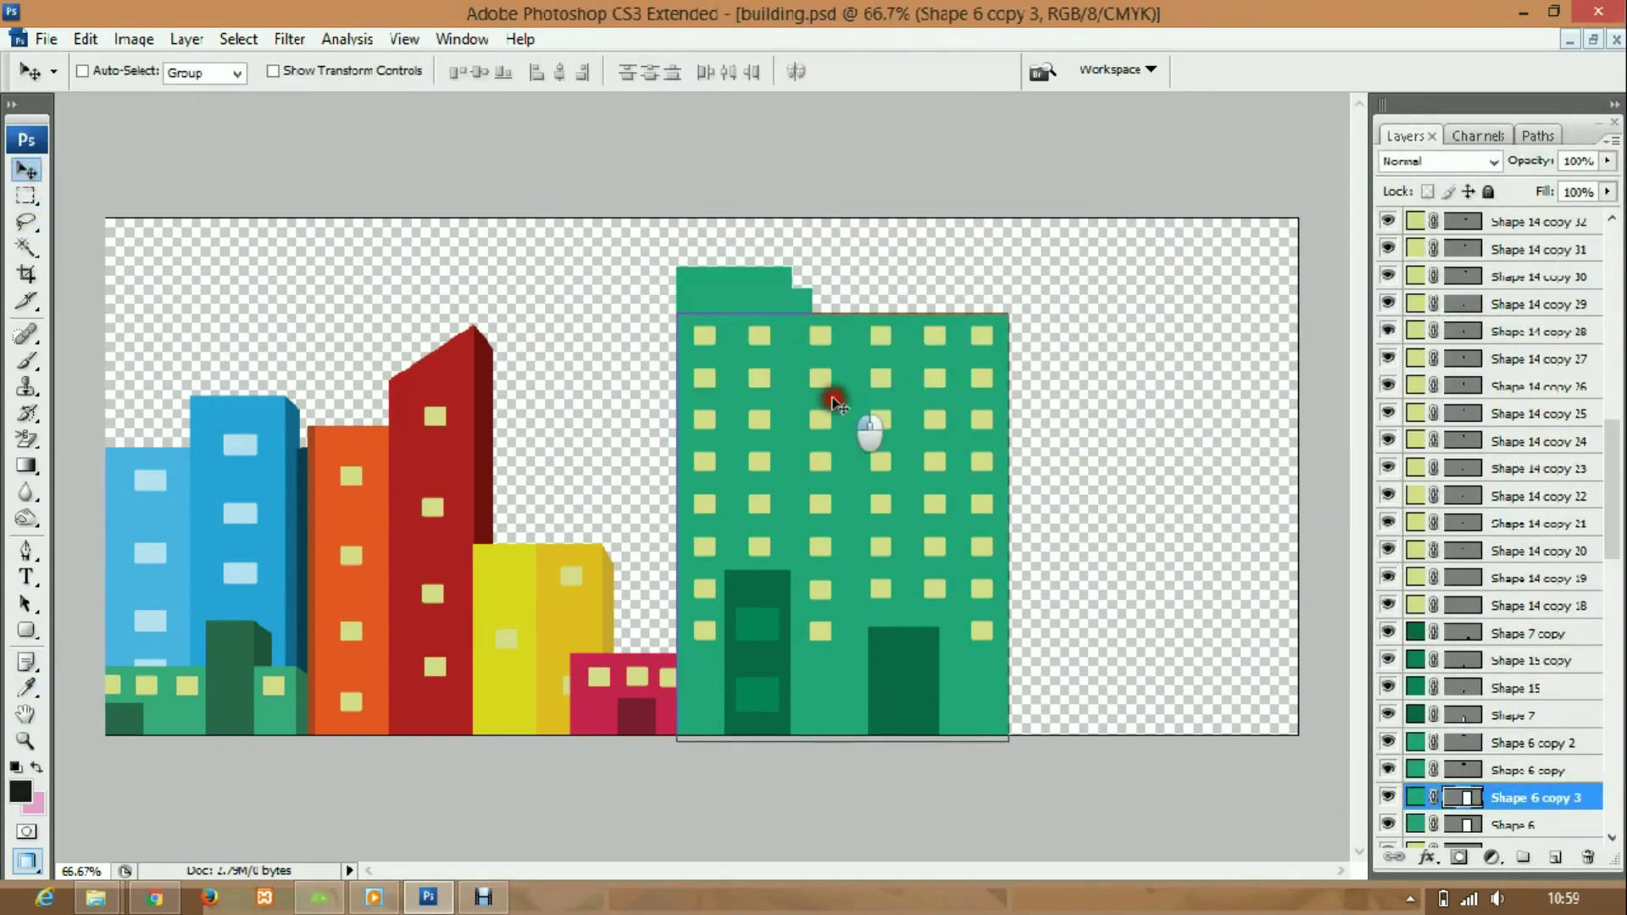
left_click_drag(831, 392, 1067, 403)
- Trim the copy into a narrow strip with a darker green fill
right_click(1067, 408)
left_click(1128, 695)
left_click_drag(1240, 525, 1075, 537)
key("Return")
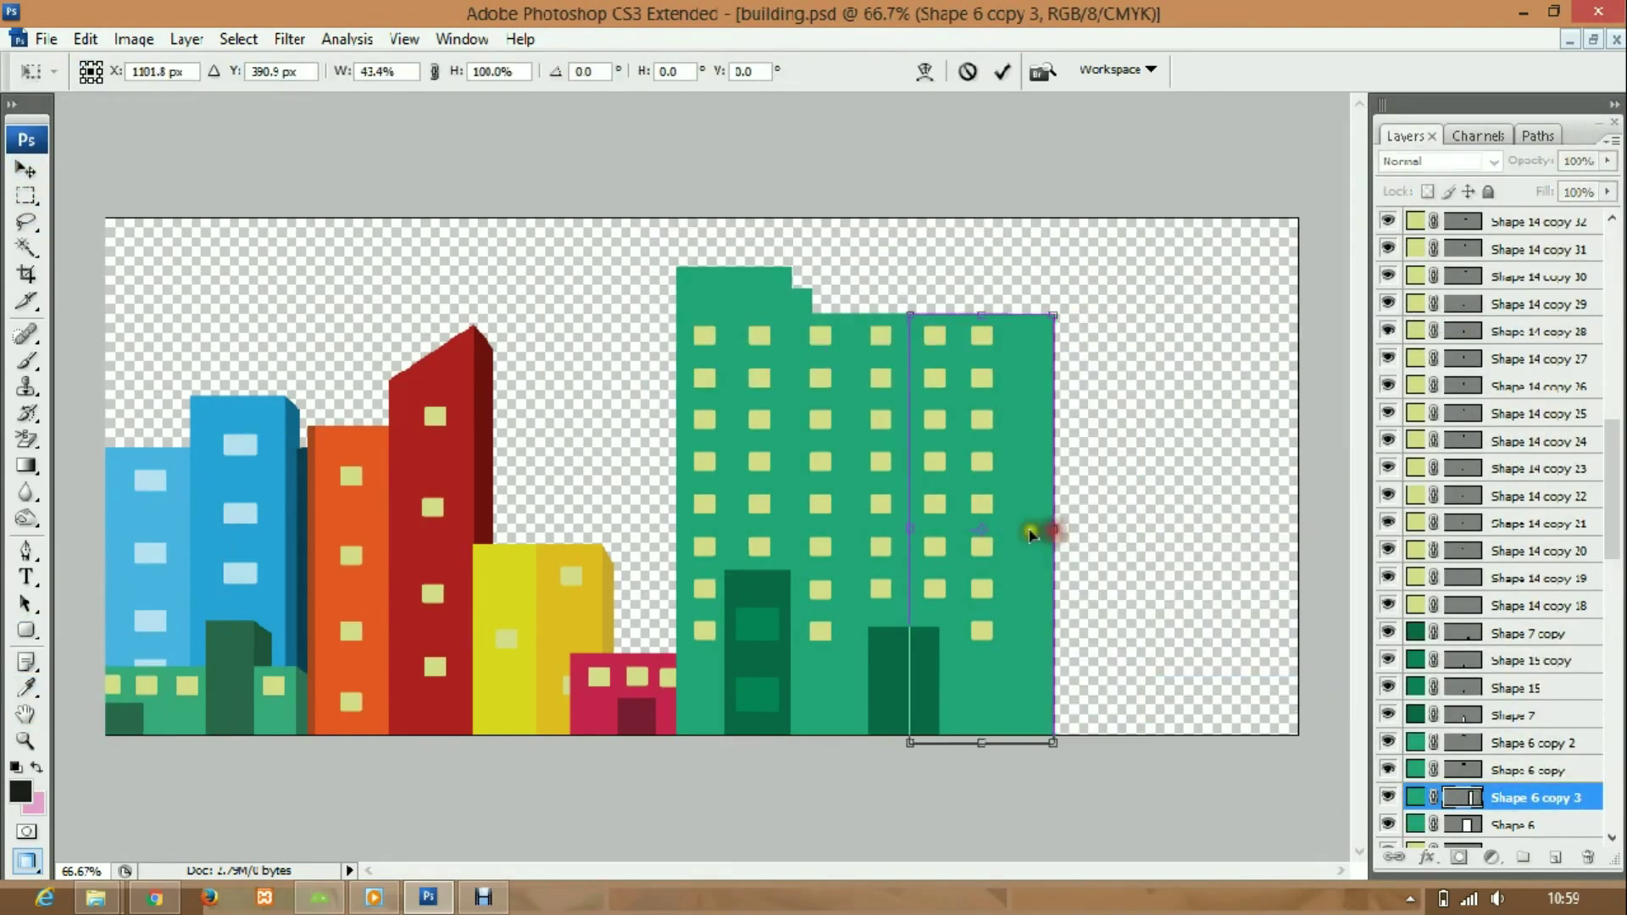
double_click(1415, 796)
left_click(1508, 170)
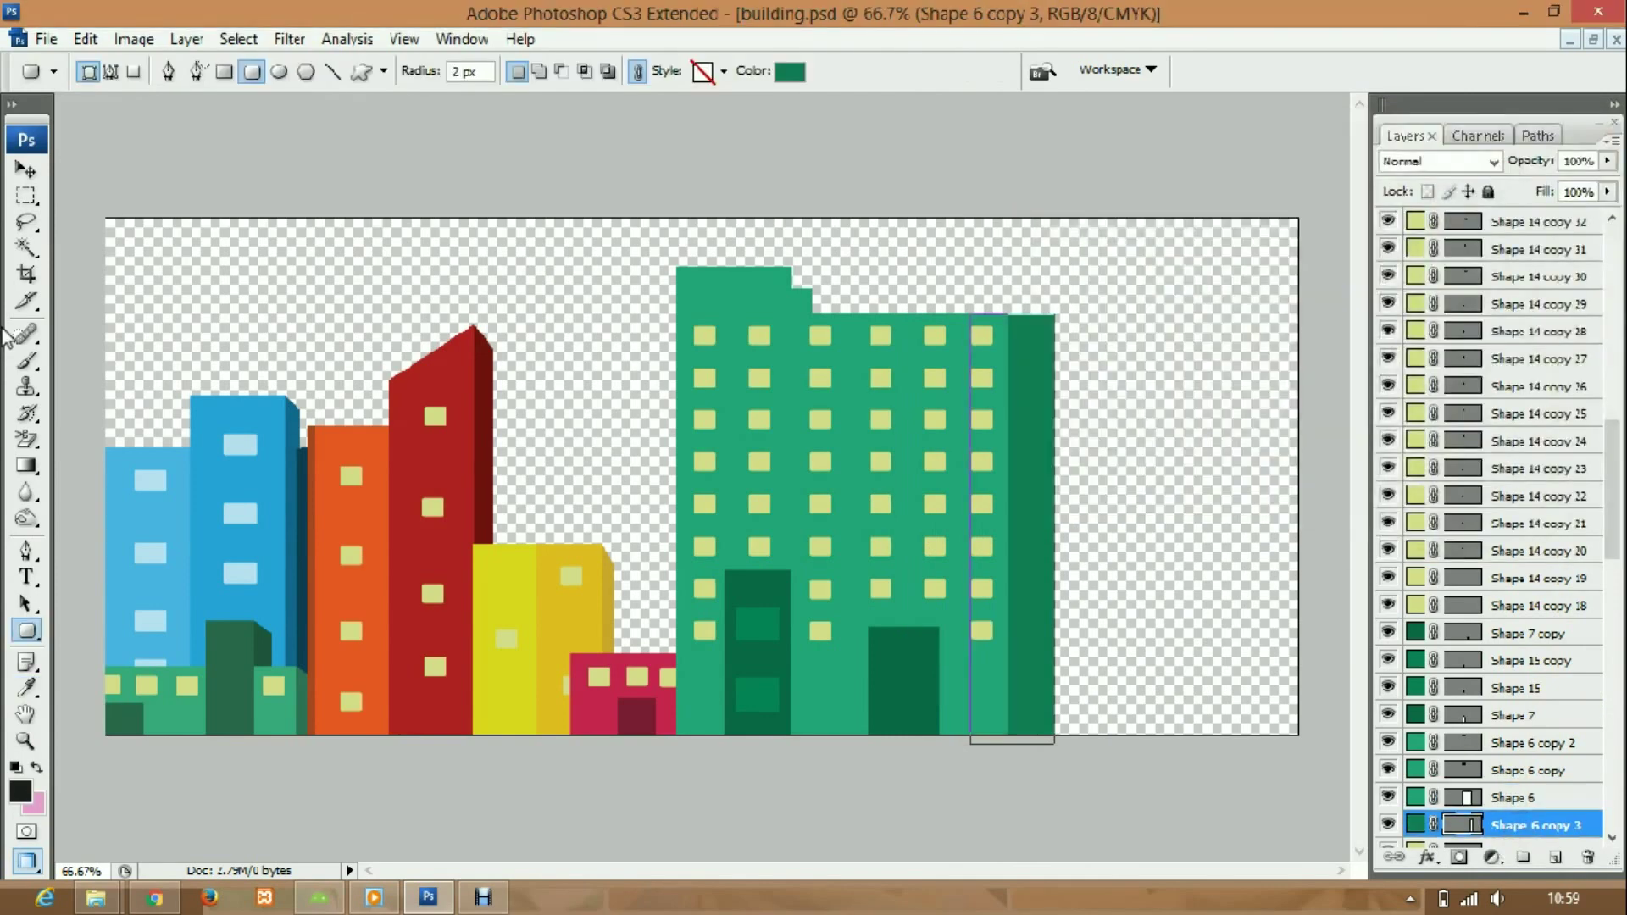
- Distort the strip's top corner down into a slant
right_click(1050, 485)
left_click(1134, 670)
left_click(25, 167)
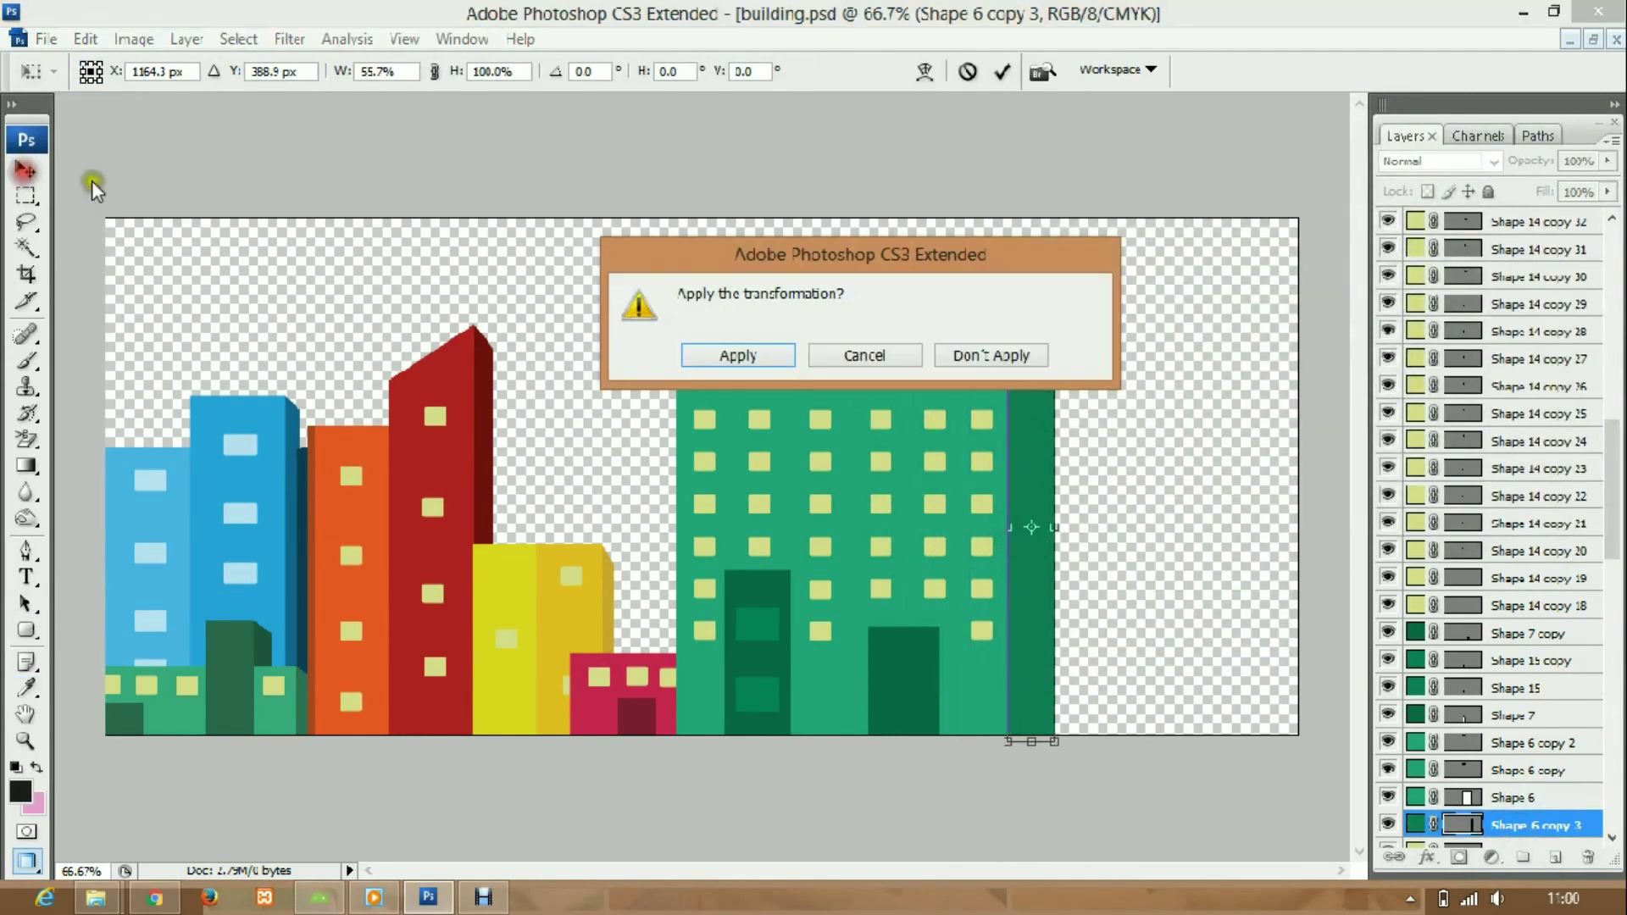
right_click(1006, 440)
key("ctrl+t")
left_click_drag(1053, 314, 1054, 335)
key("Return")
left_click(1516, 826)
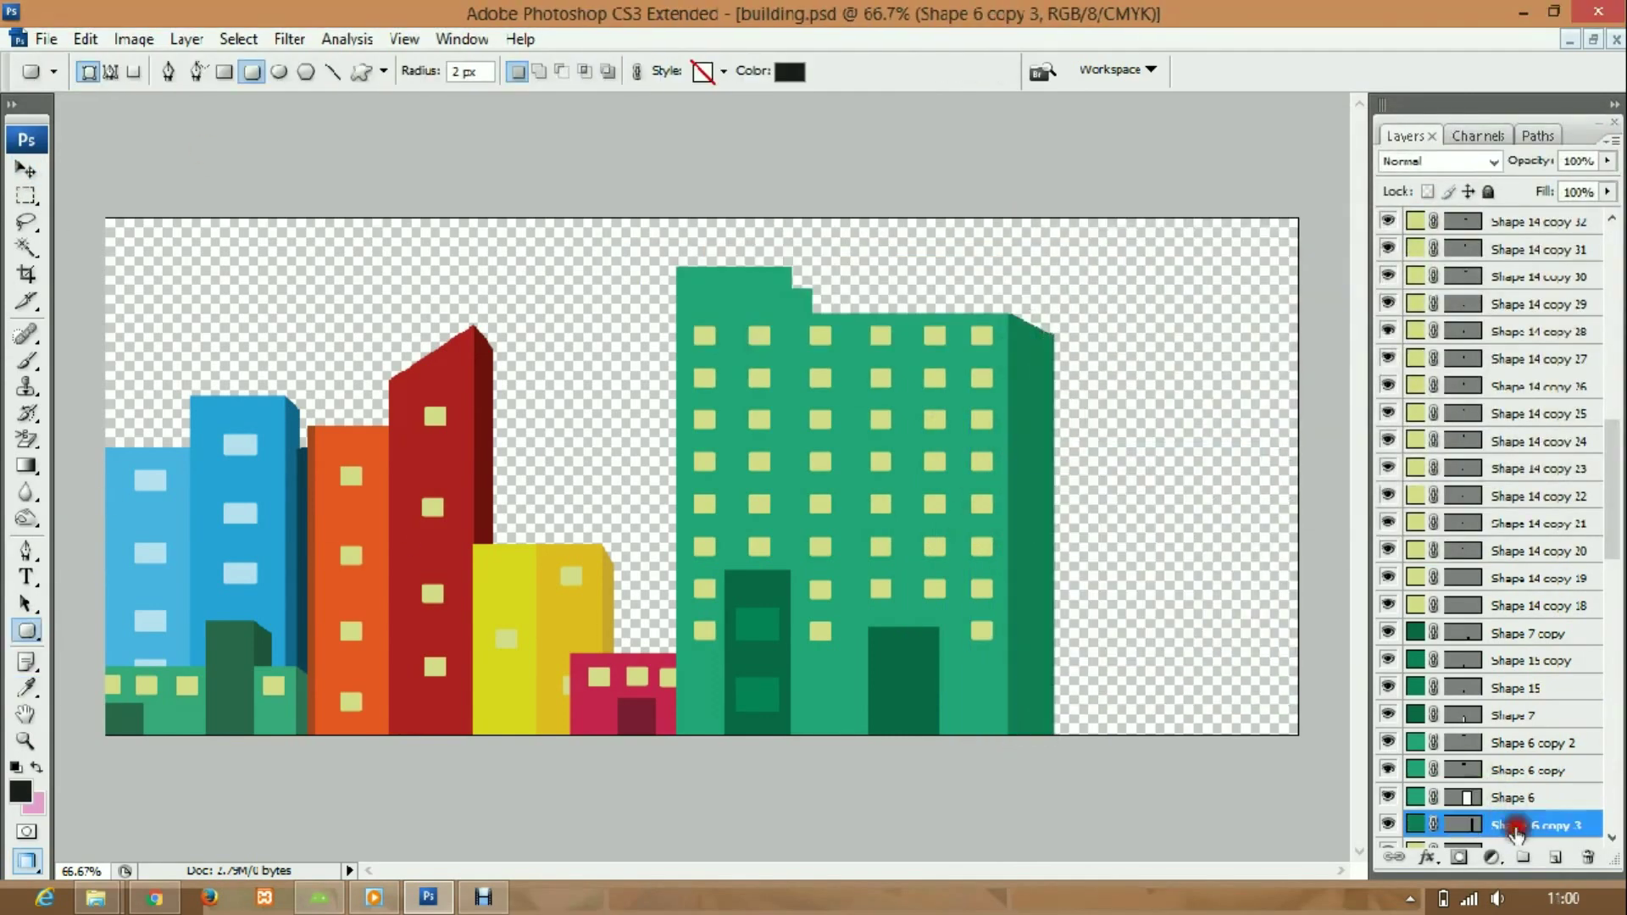
- Narrow the side strip further from its right edge
key("ctrl+t")
left_click_drag(1054, 524, 1030, 524)
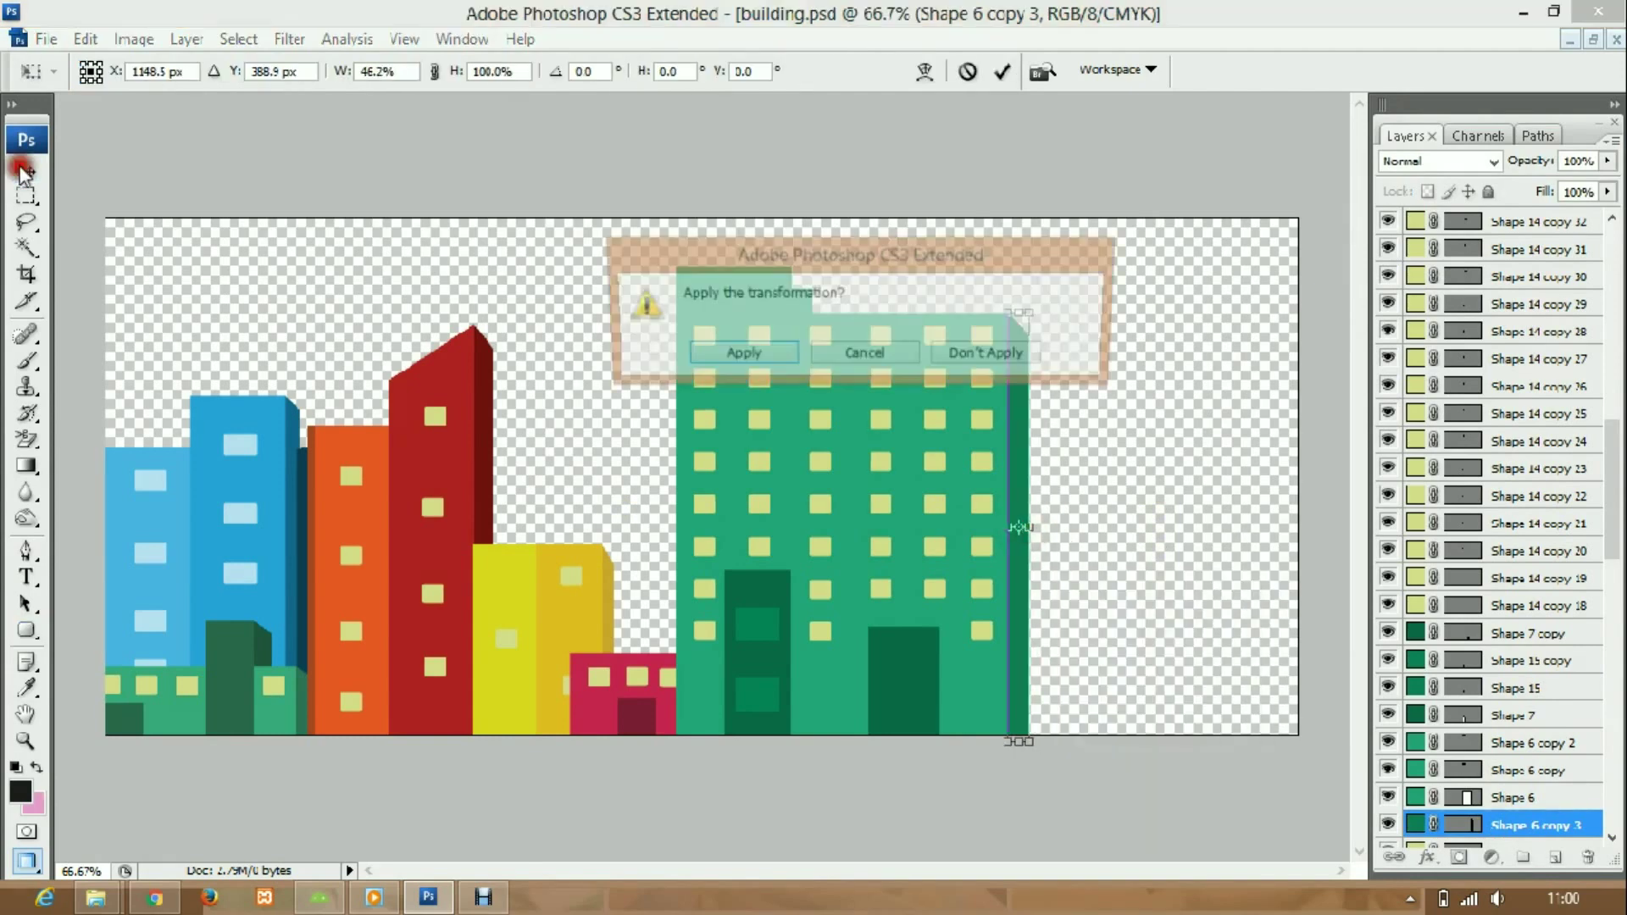
key("Return")
left_click(25, 169)
- Make extra copies of the side strip layer and select one
right_click(1516, 825)
left_click(1453, 156)
key("Return")
key("ctrl+j")
double_click(1585, 825)
key("Escape")
scroll(1517, 763, "down", 1)
left_click(1517, 797)
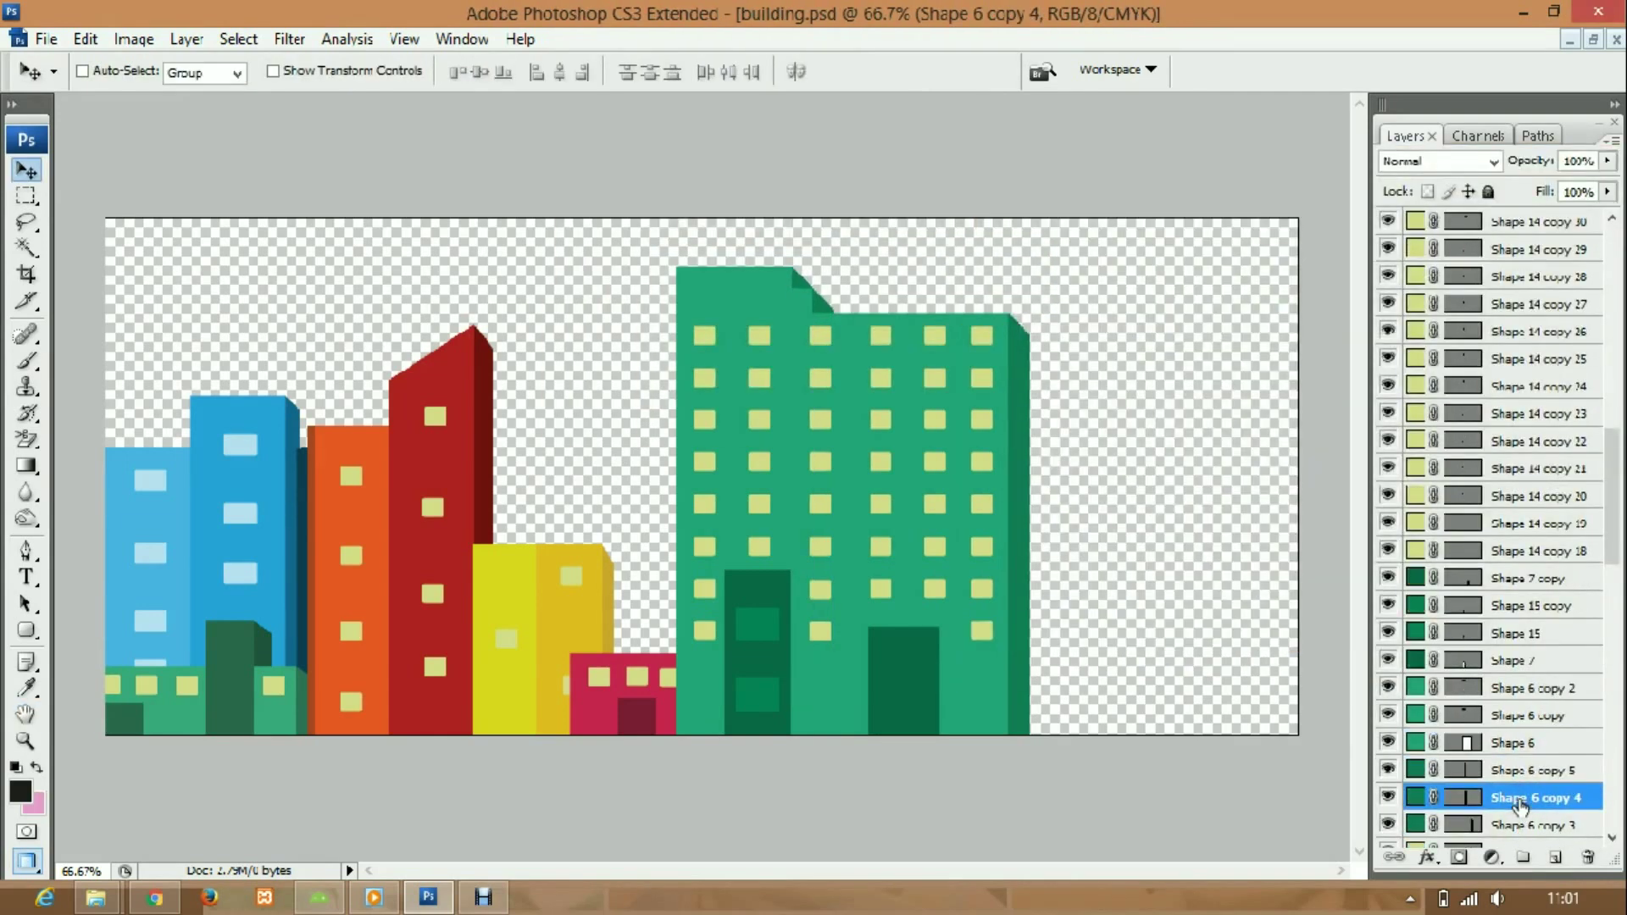
- Show Shape 8, move it beside the green building and narrow it
scroll(1491, 339, "up", 15)
left_click(1518, 249)
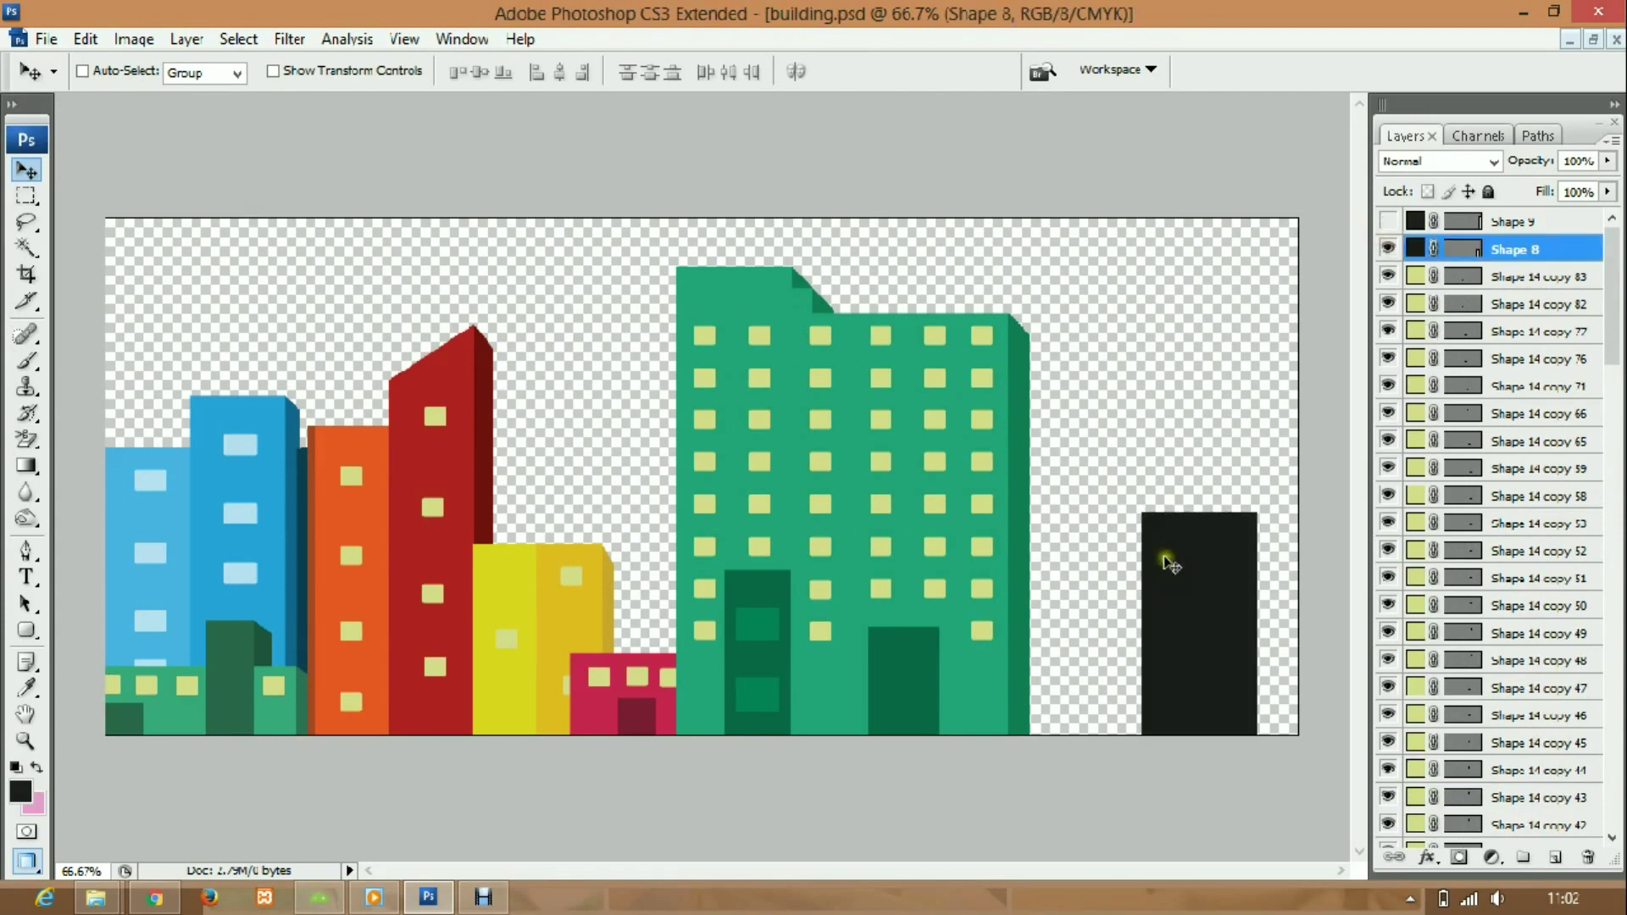
left_click_drag(1170, 564, 1026, 509)
key("ctrl+t")
left_click_drag(1098, 598, 1043, 599)
key("Return")
- Recolour the new building purple
double_click(1415, 249)
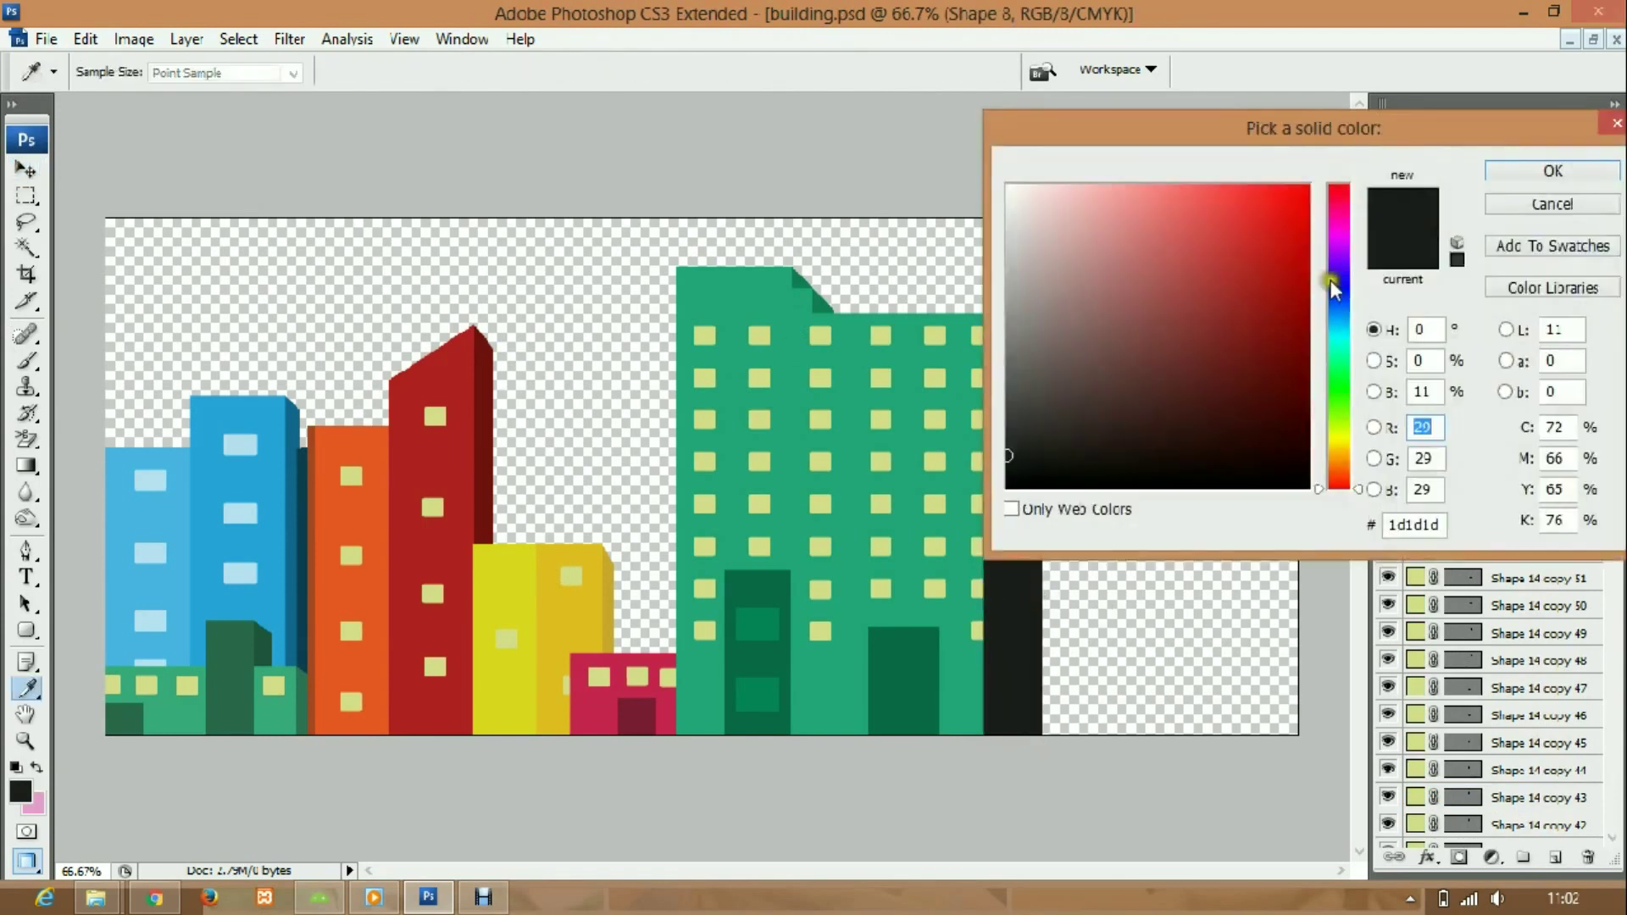
left_click(1336, 271)
left_click_drag(1271, 116, 509, 182)
left_click(368, 306)
mouse_move(398, 328)
left_mouse_down()
mouse_move(410, 338)
mouse_move(526, 255)
mouse_move(404, 280)
left_mouse_up()
left_click(787, 229)
- Duplicate the purple block, nudge it right and colour it dark blue
key("ctrl+j")
key("shift+Right")
key("shift+Right")
key("shift+Right")
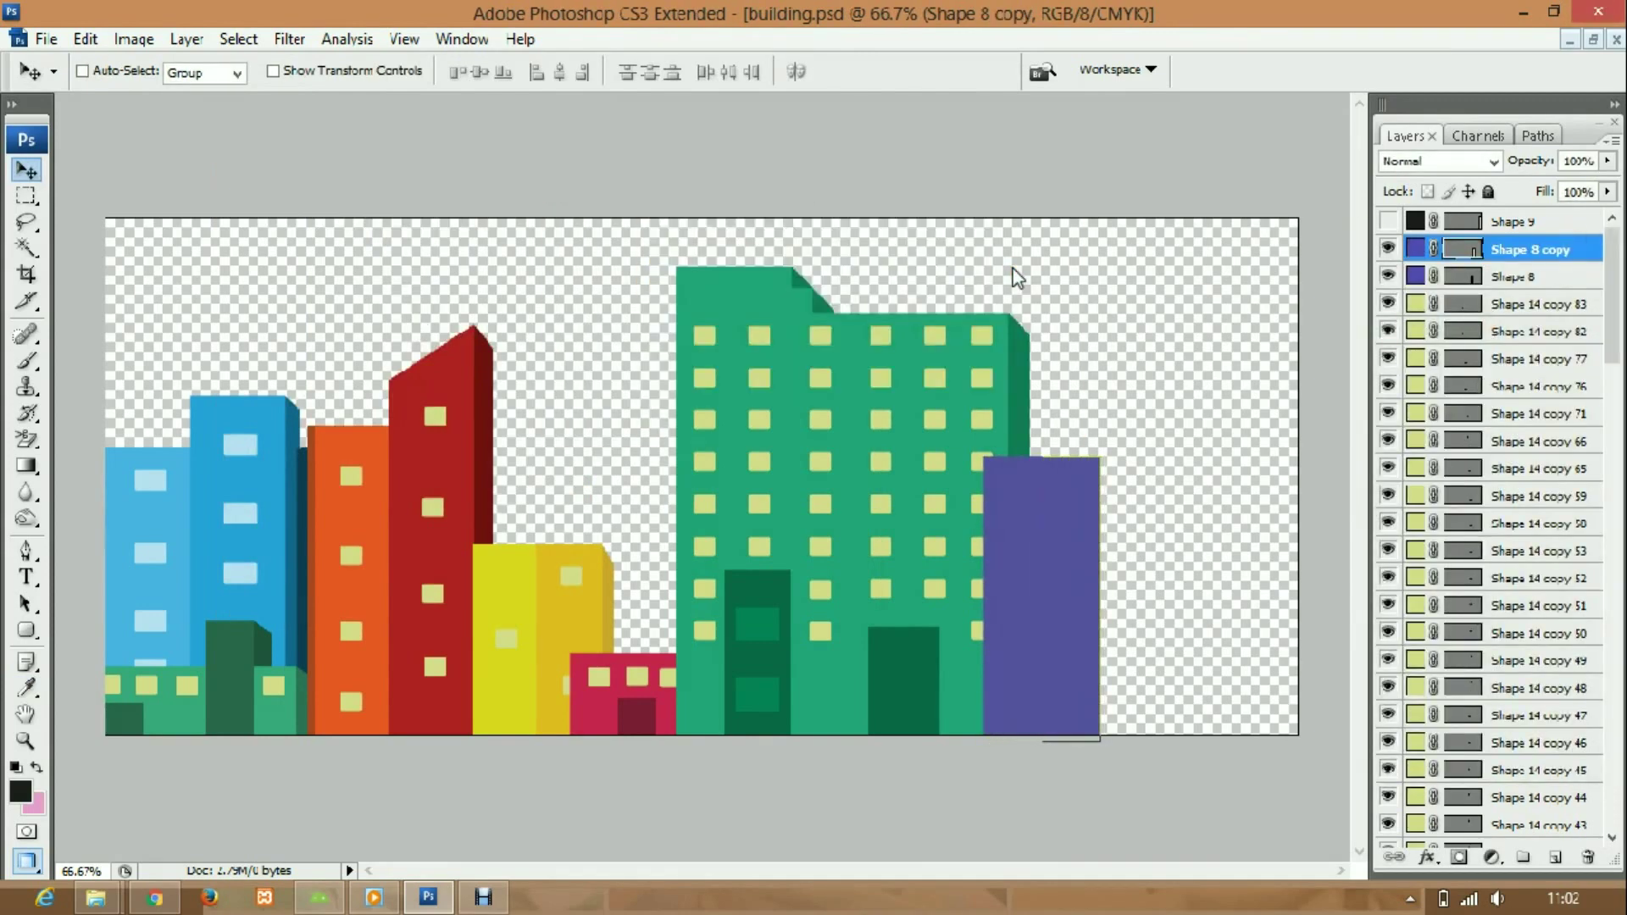
double_click(1416, 249)
left_click(522, 359)
key("Return")
- Duplicate the dark-blue block and narrow it into a side face
right_click(1517, 251)
left_click(1492, 341)
key("ctrl+t")
left_click_drag(1042, 600, 987, 599)
left_click(1526, 251)
key("Return")
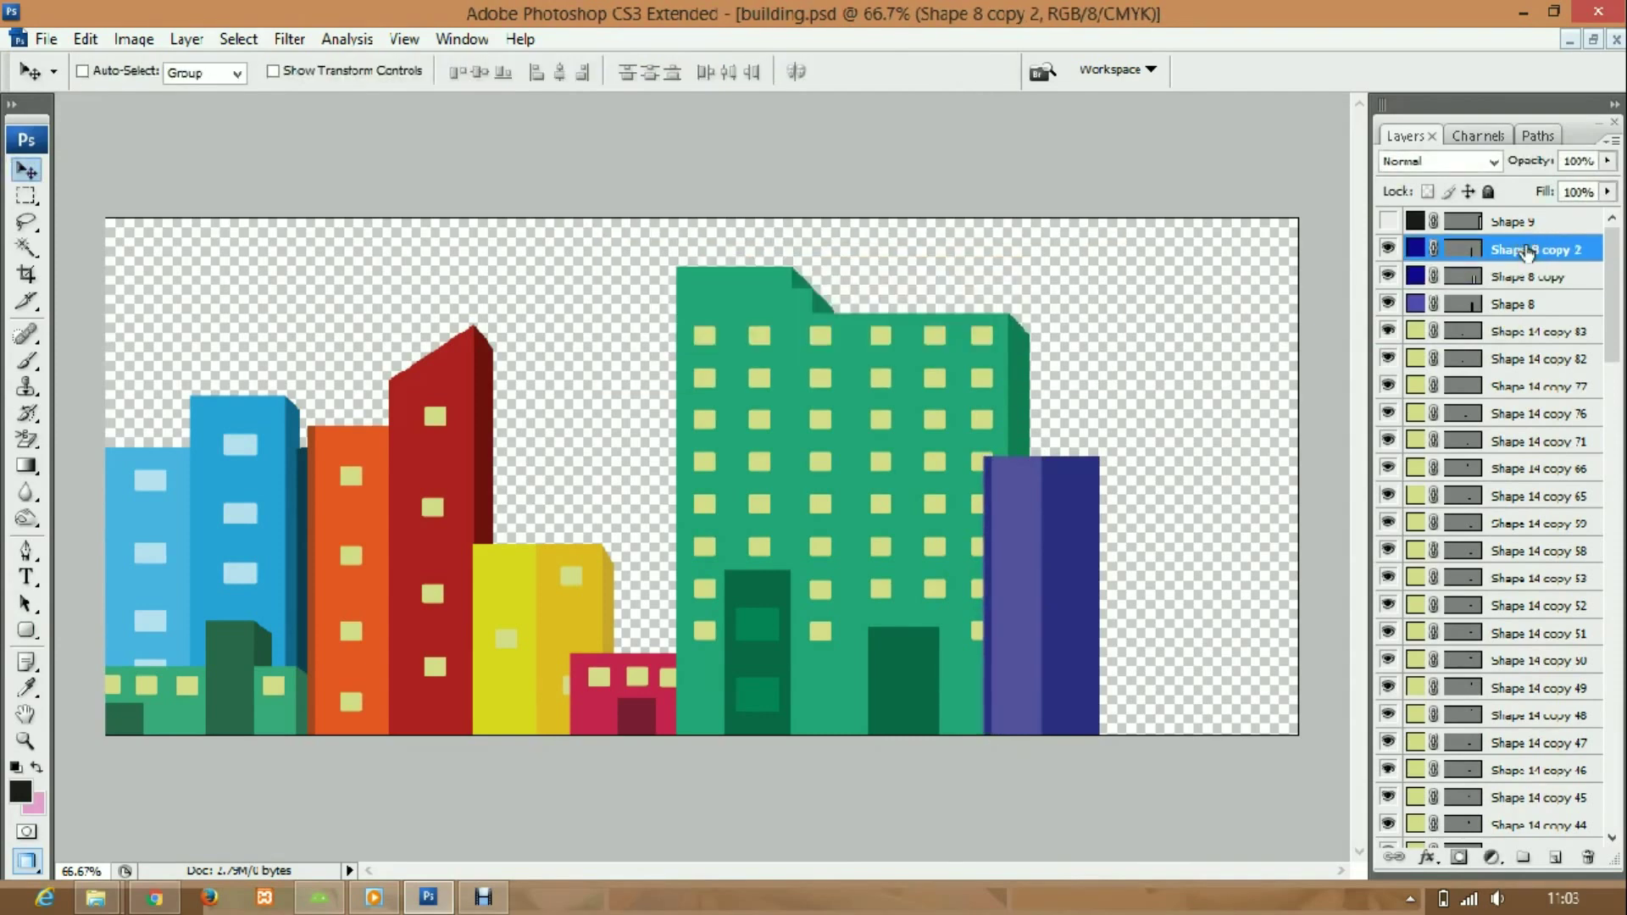
- Copy a pale yellow window onto the purple building, adding one lower down
left_click(1544, 330)
key("ctrl+j")
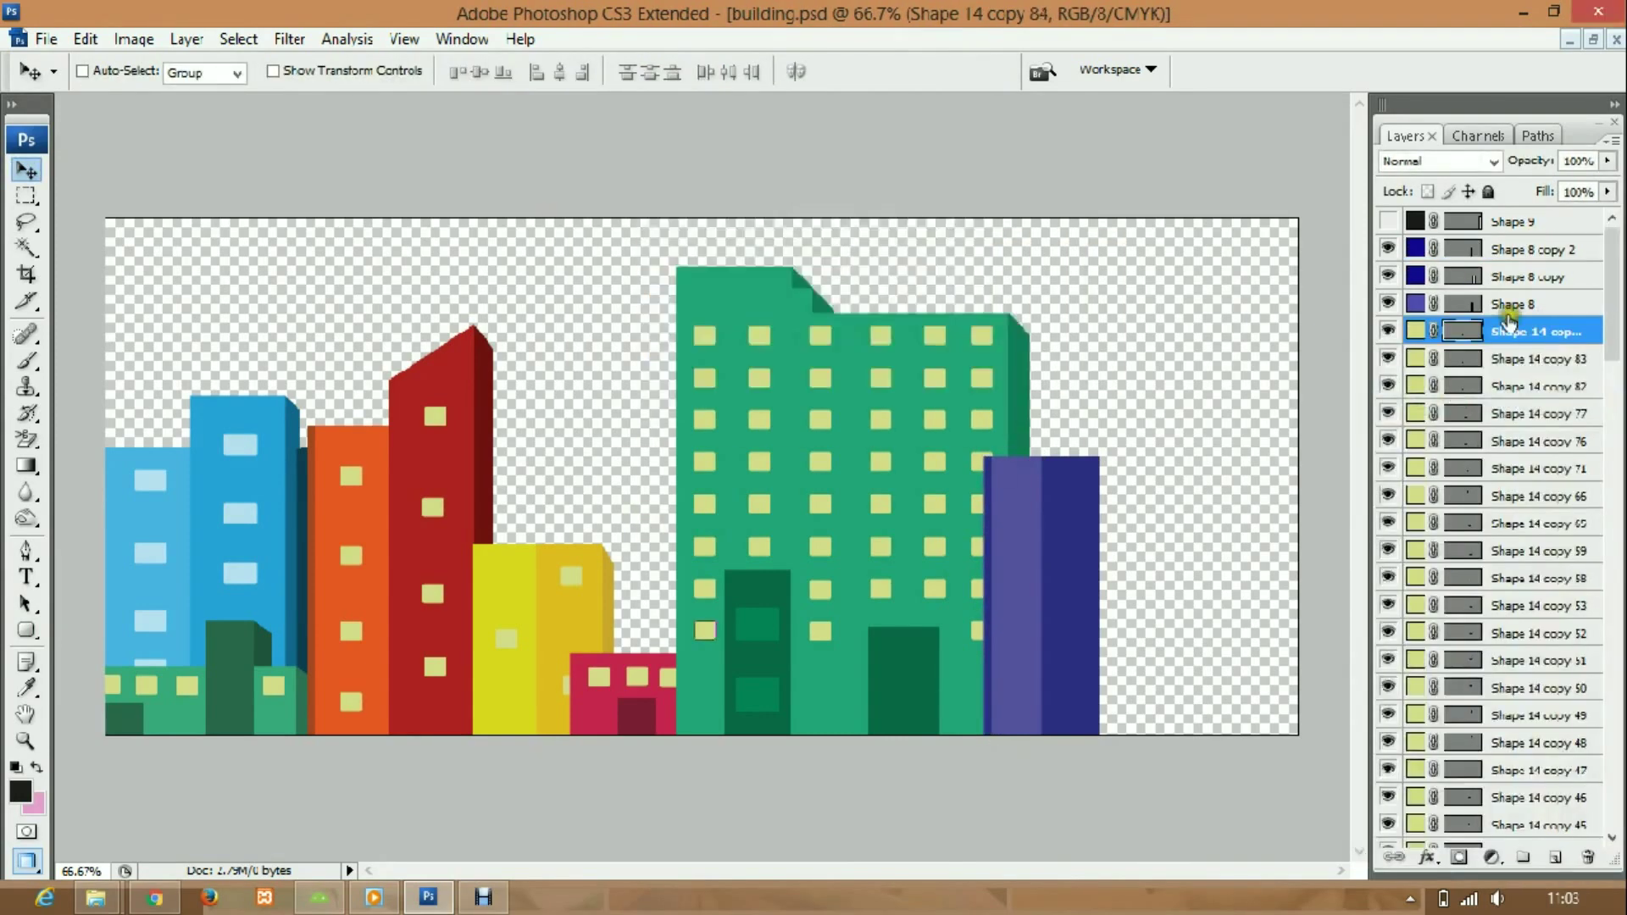
left_click_drag(1525, 331, 1525, 251)
key("ctrl+j")
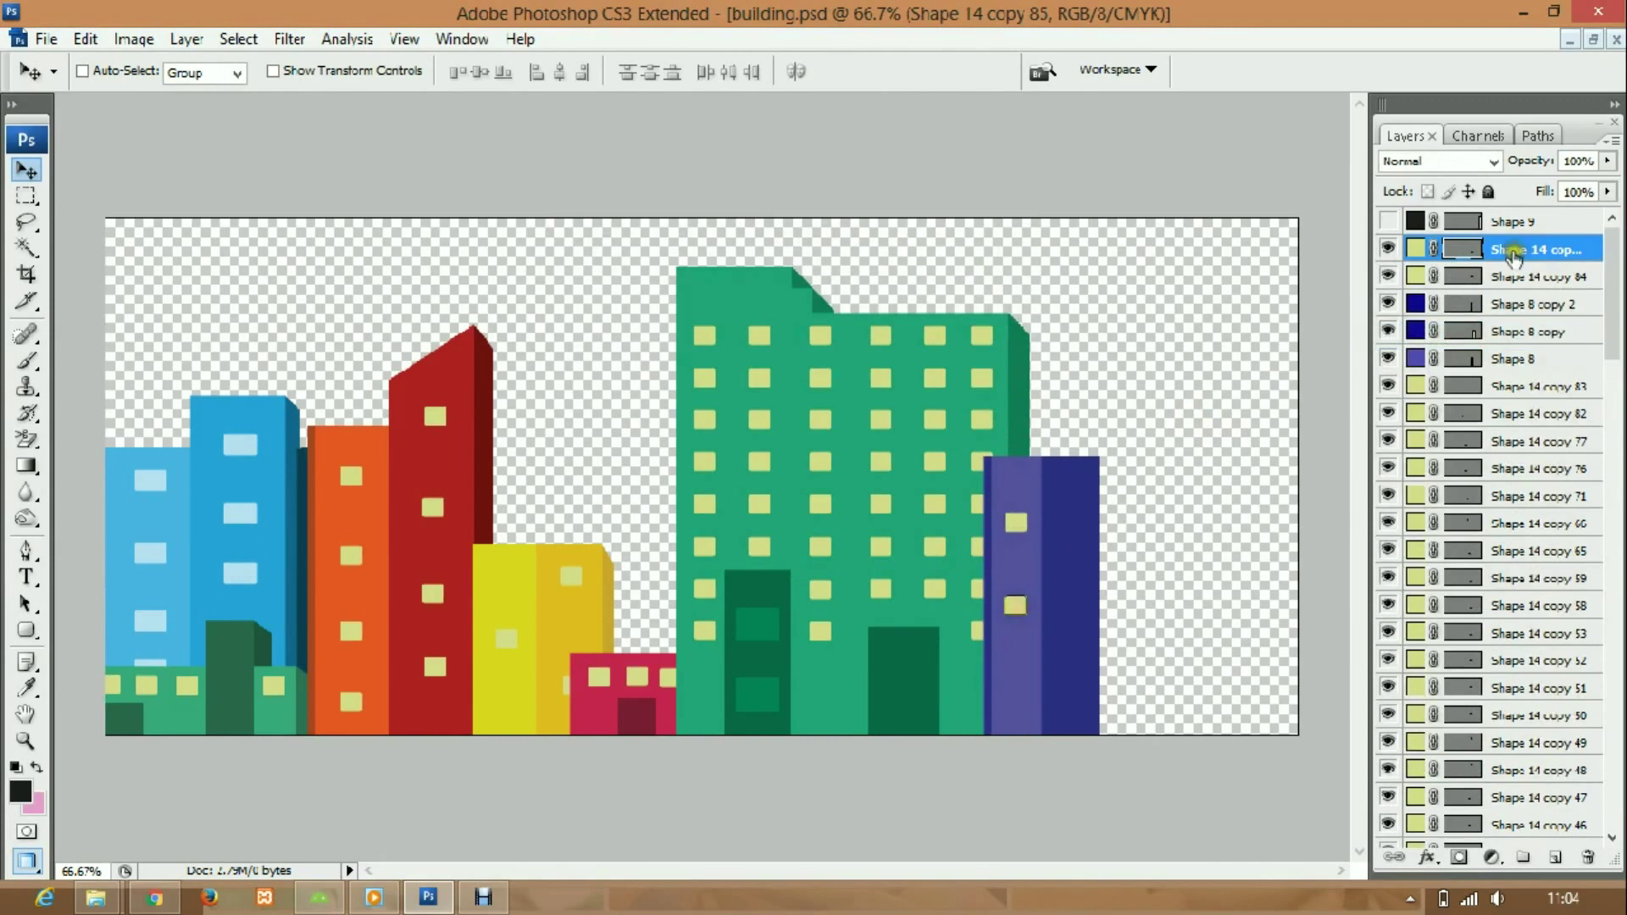
left_click_drag(1009, 610, 1009, 693)
key("ctrl+j")
- Add more yellow window copies down the purple building
right_click(1441, 249)
left_click(1458, 378)
key("Return")
left_click_drag(1070, 491, 1069, 575)
right_click(1524, 250)
left_click(1457, 378)
key("Return")
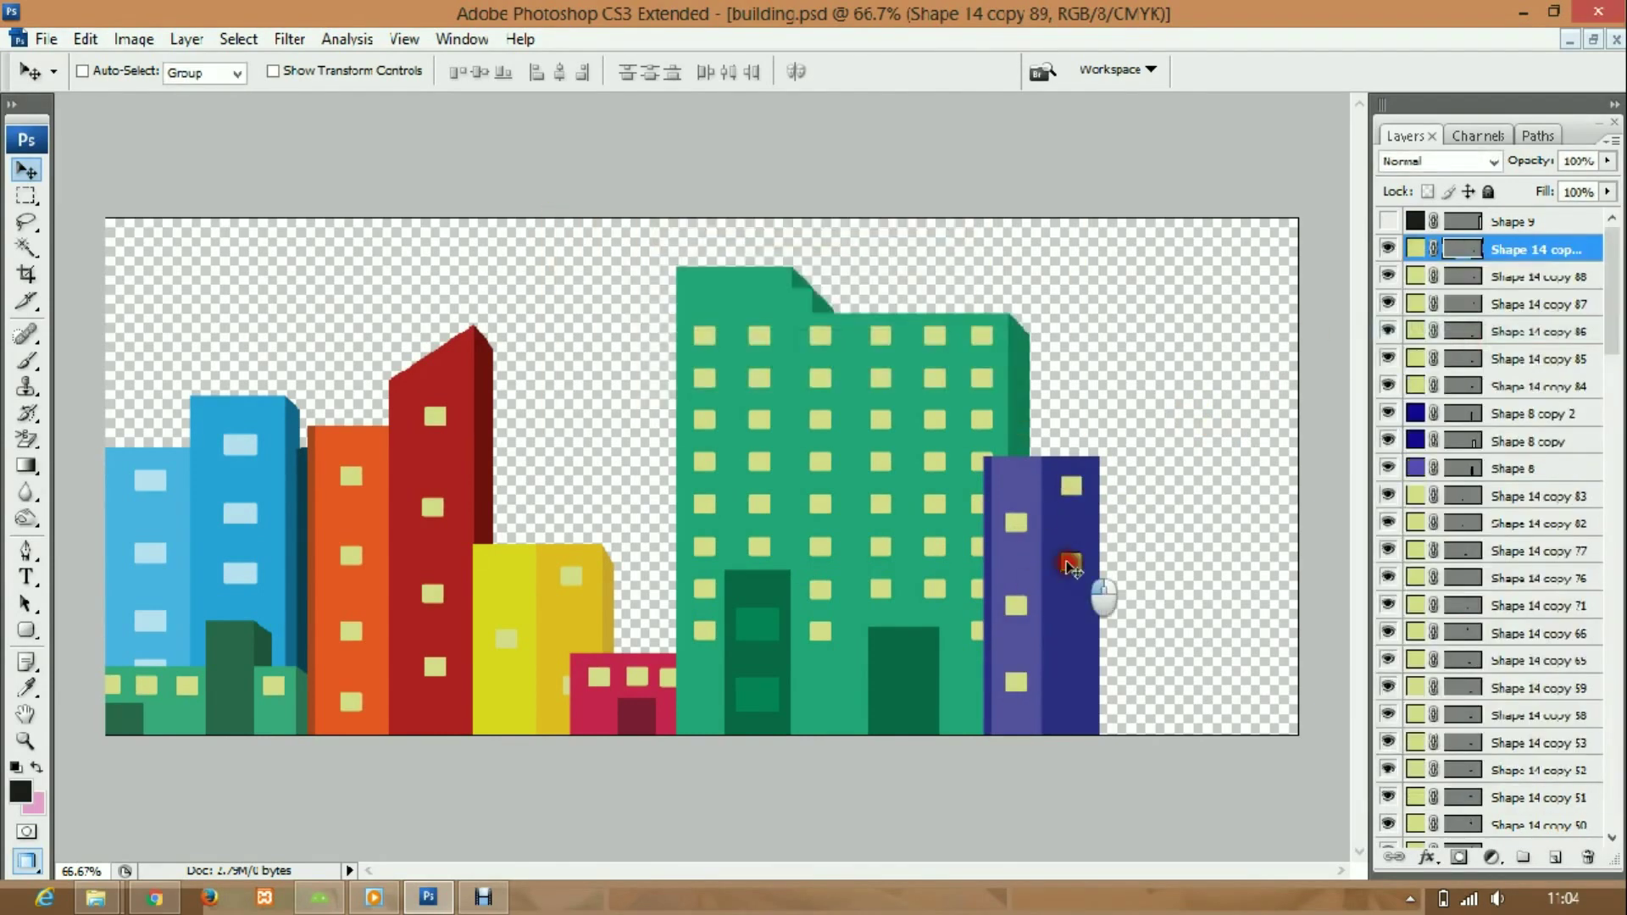
- Show the hidden black shape and duplicate it
left_click(1387, 221)
left_click(1517, 221)
key("ctrl+j")
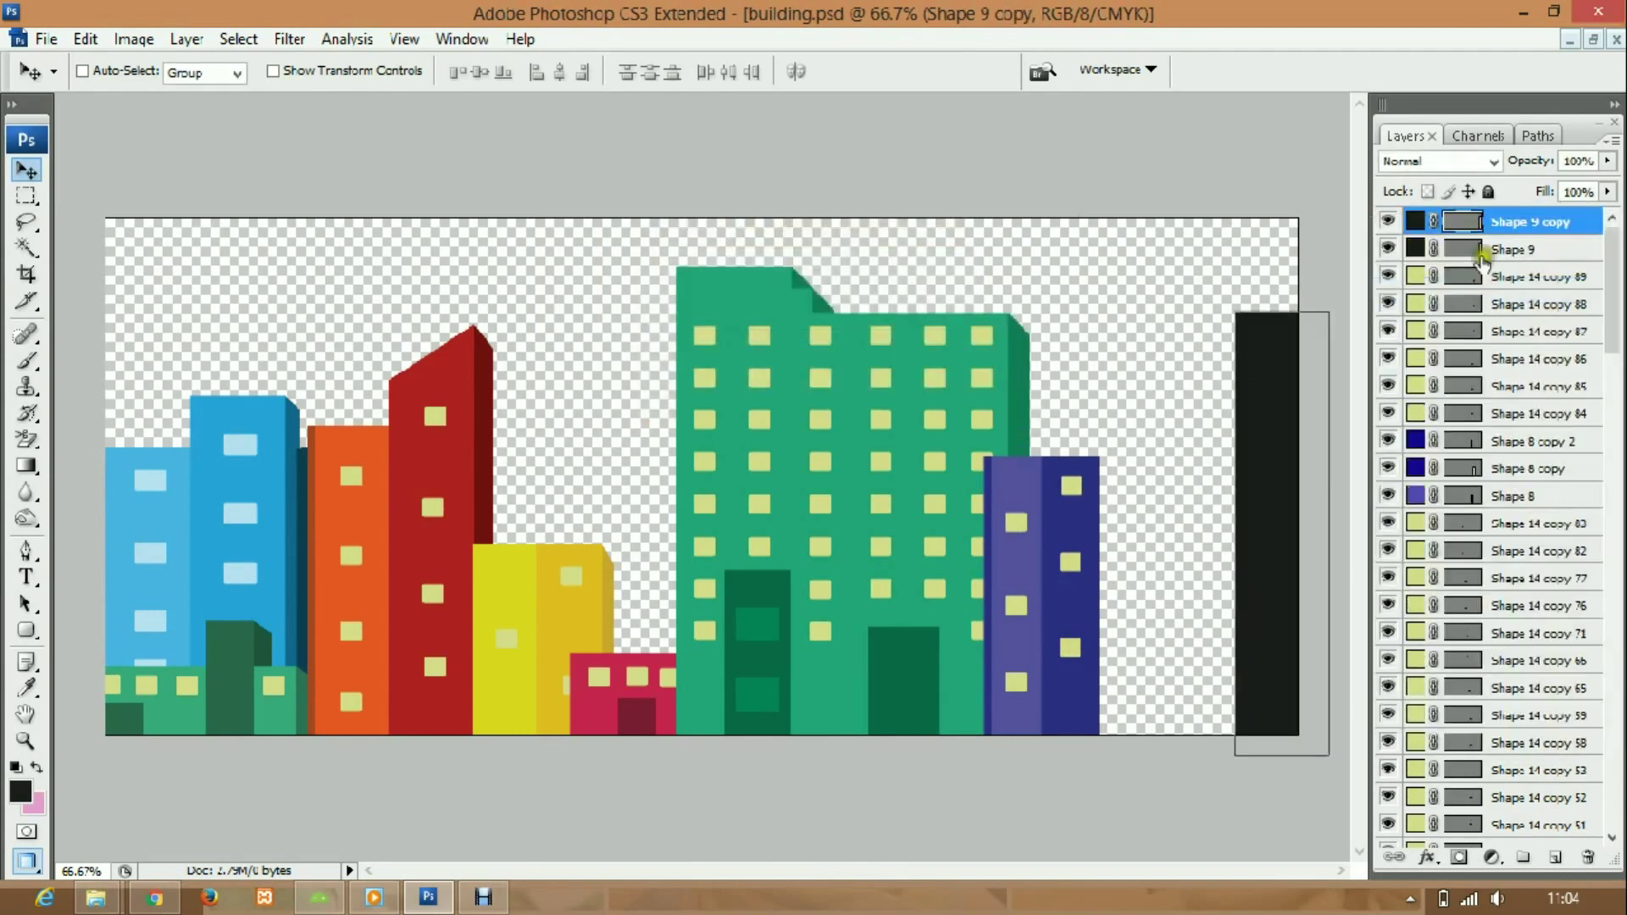
- Move the black copy onto the purple building and shrink it to a small door box
left_click_drag(1267, 509, 1042, 678)
key("u")
right_click(1030, 676)
left_click(1136, 657)
left_click_drag(1046, 773, 1060, 682)
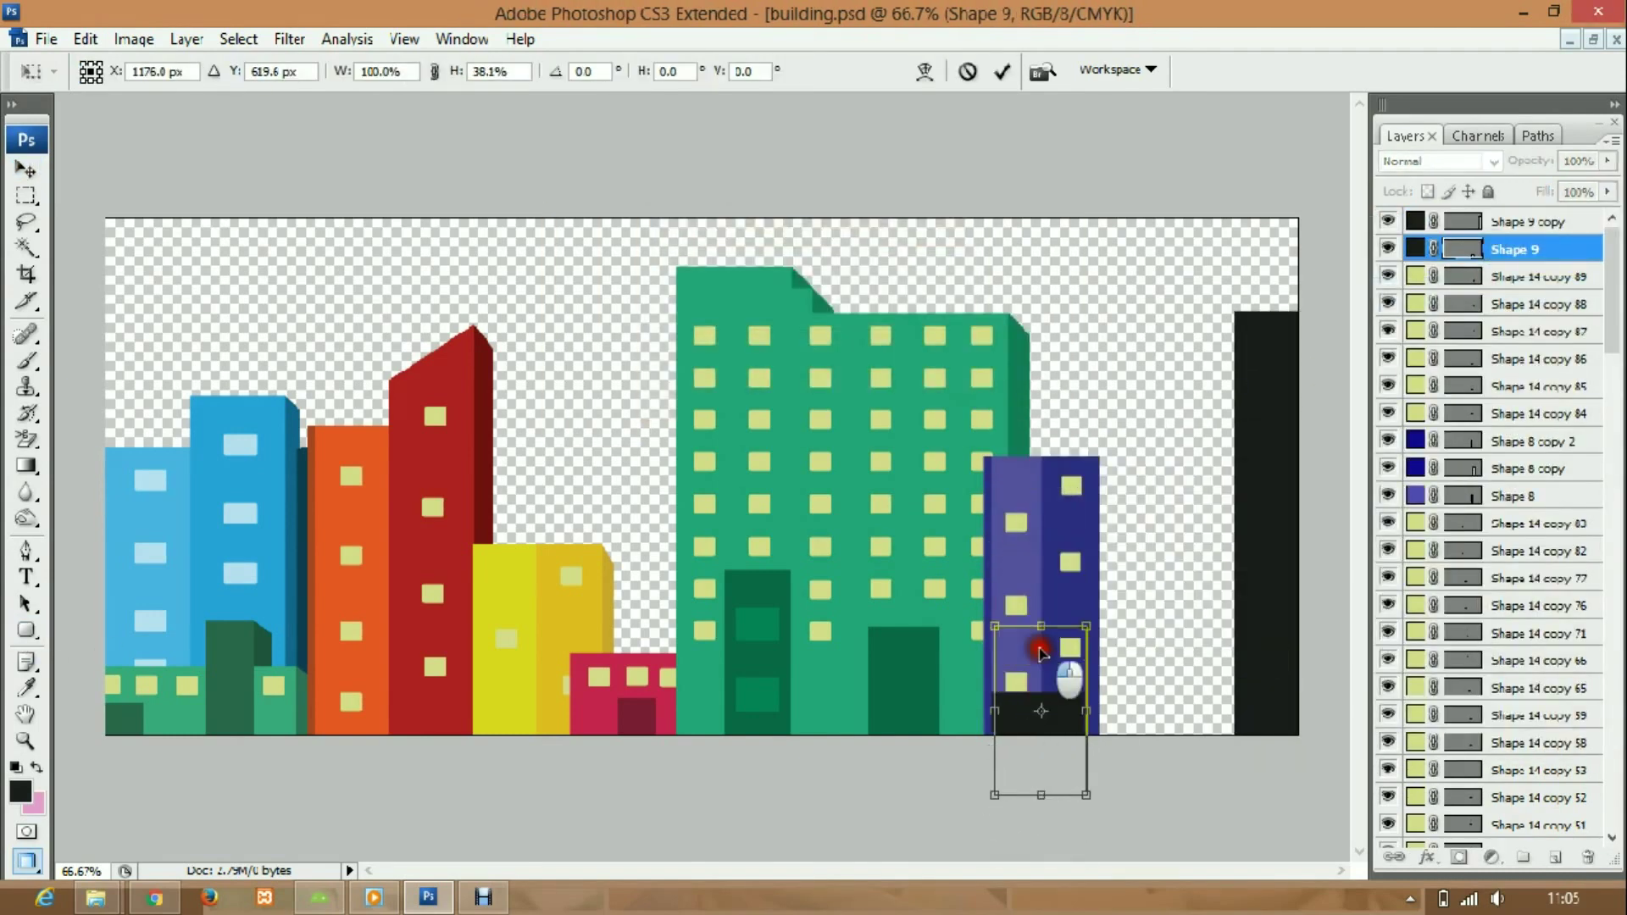
key("Return")
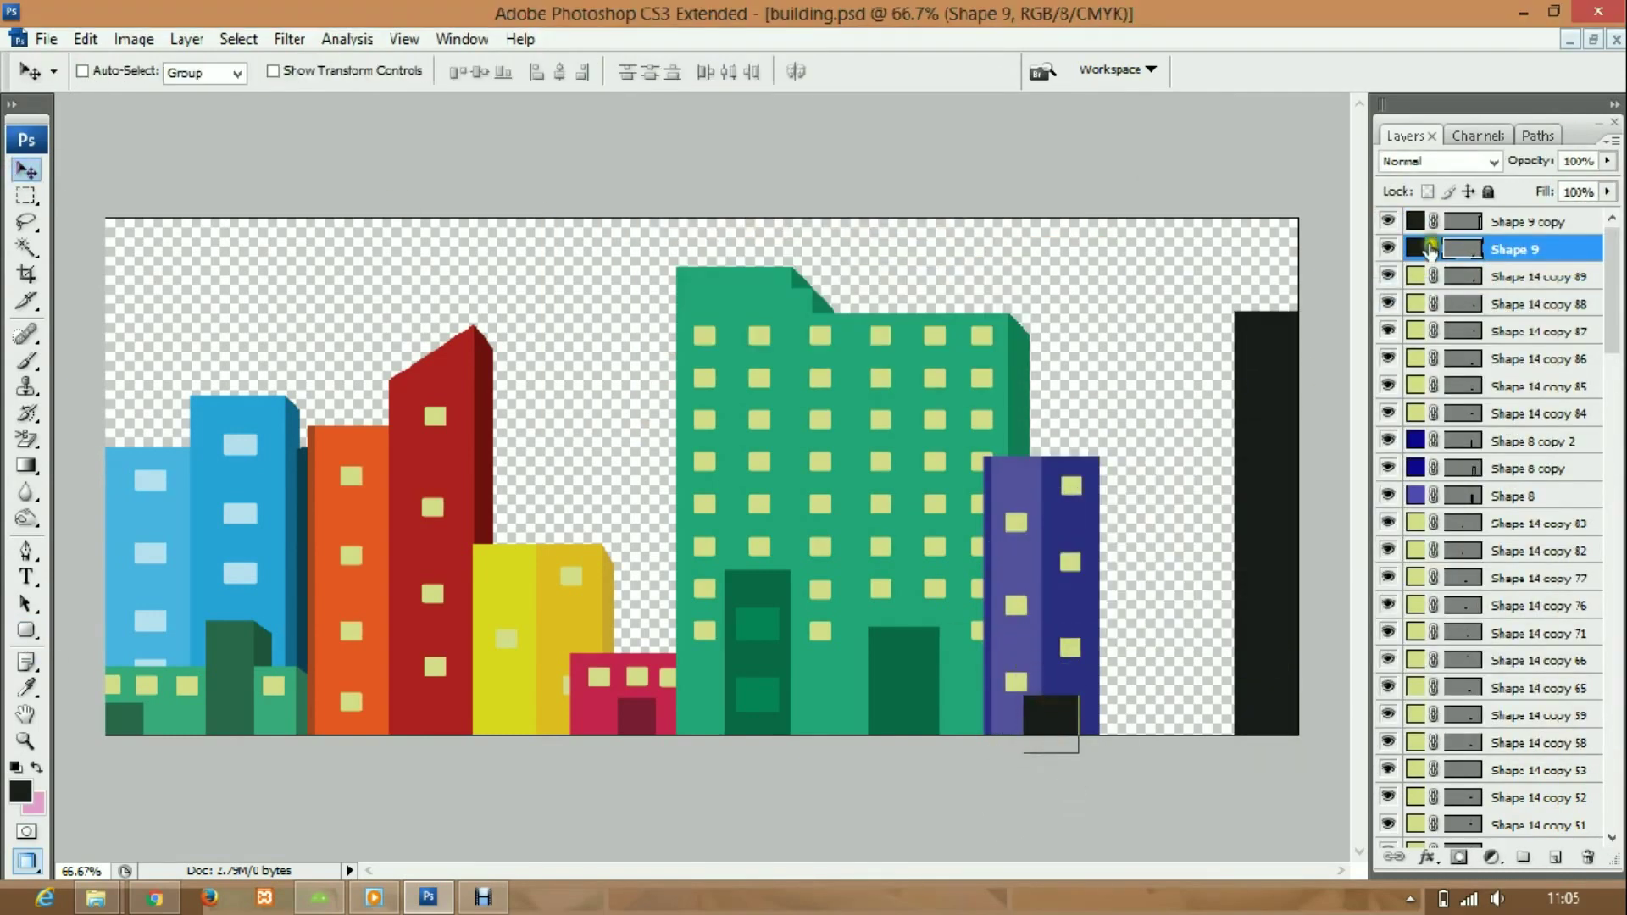
- Fill the small door box with dark navy
double_click(1416, 249)
mouse_move(429, 319)
left_mouse_down()
mouse_move(334, 400)
mouse_move(471, 241)
left_mouse_up()
key("Return")
double_click(1598, 250)
left_click(1607, 244)
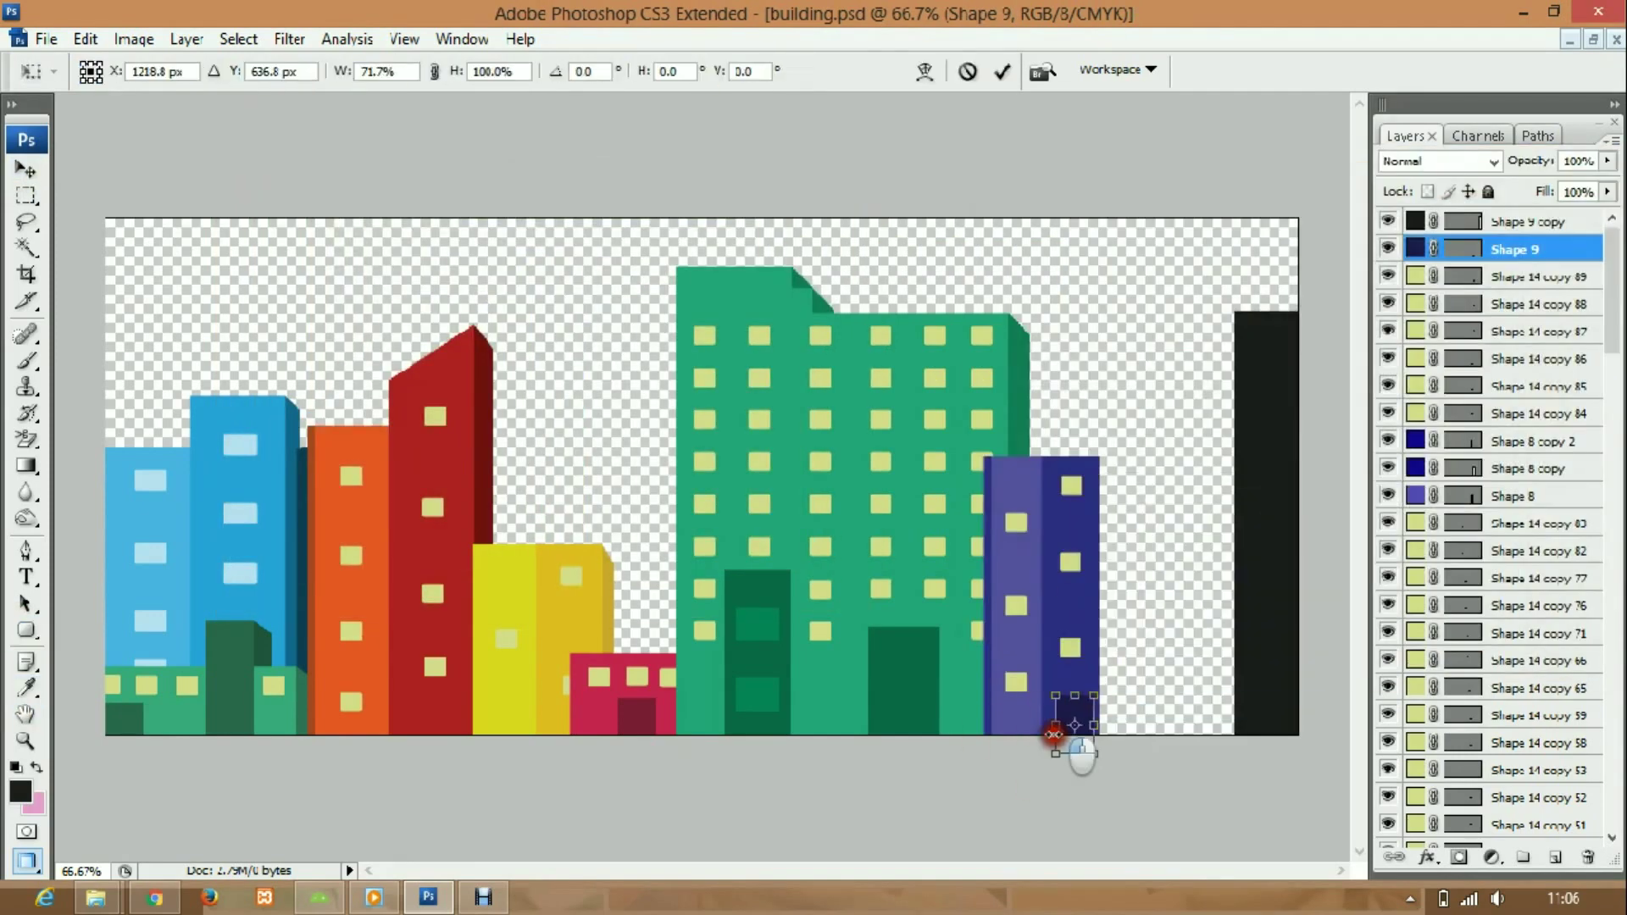
key("v")
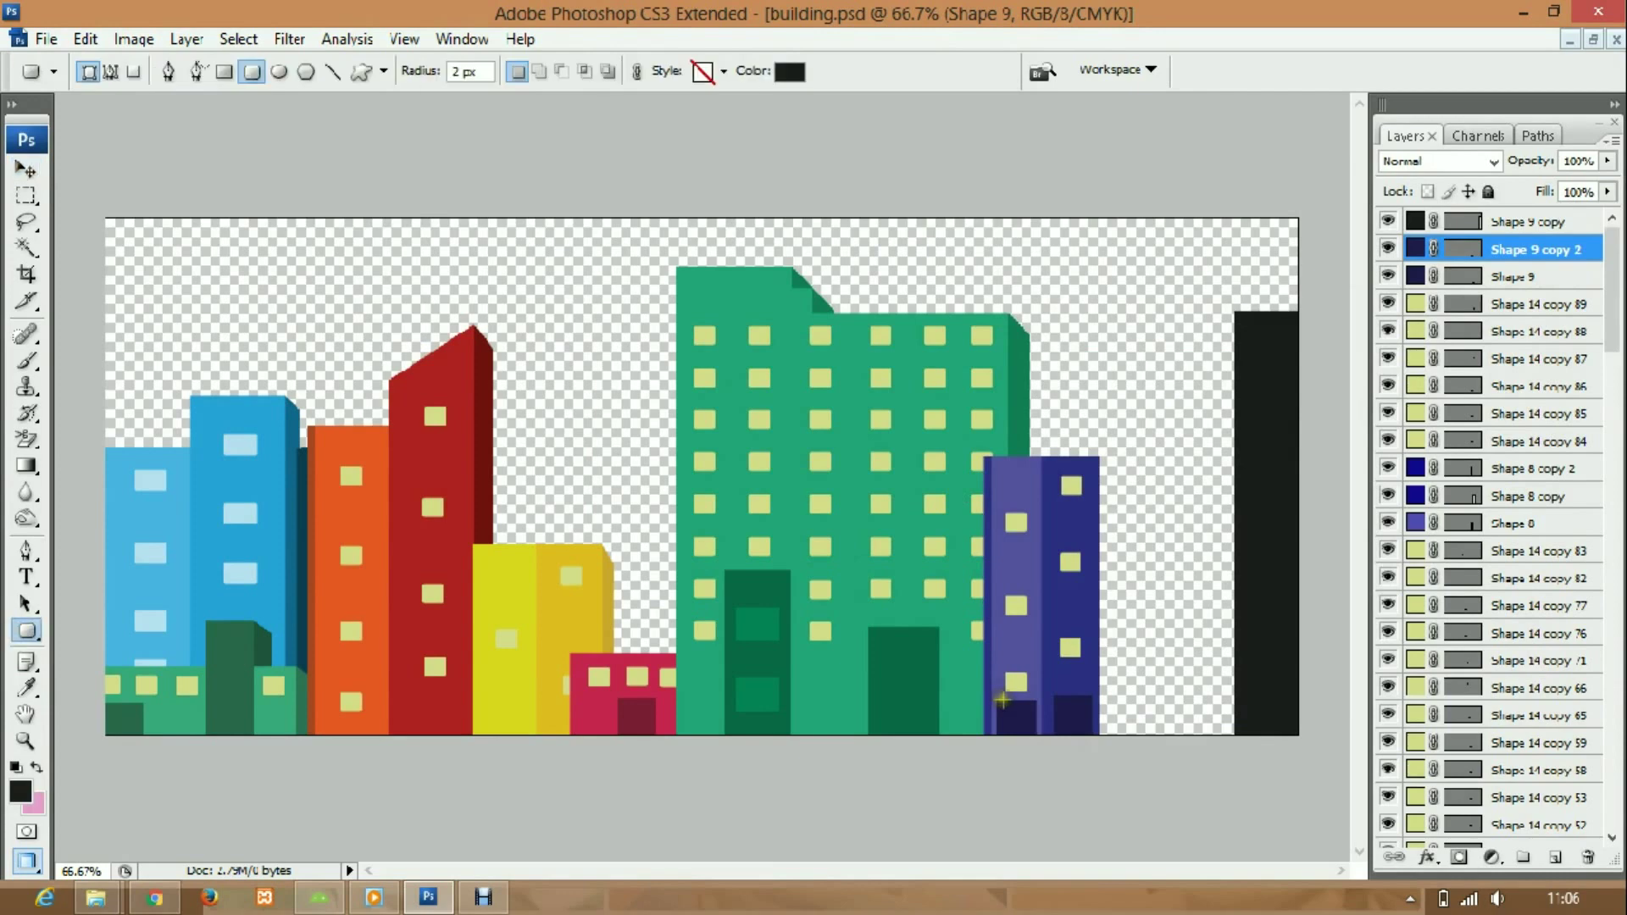
- Duplicate the purple building's layer, place it below Shape 8 copy, and give it a darker fill
left_click(1545, 273)
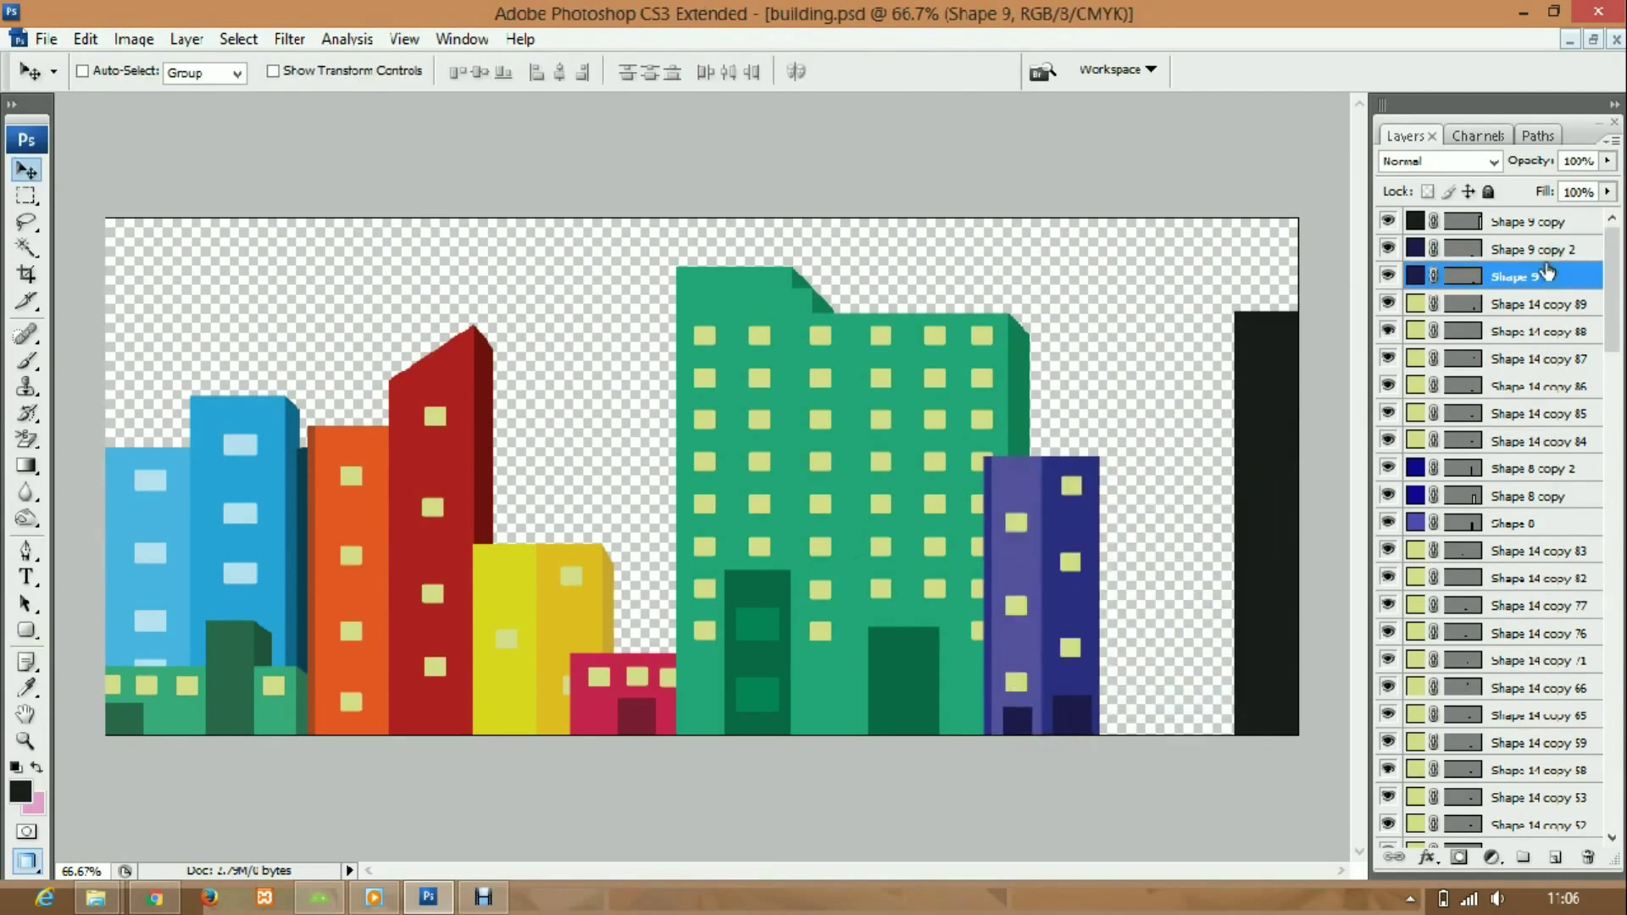
right_click(1391, 489)
left_click(1338, 410)
key("Return")
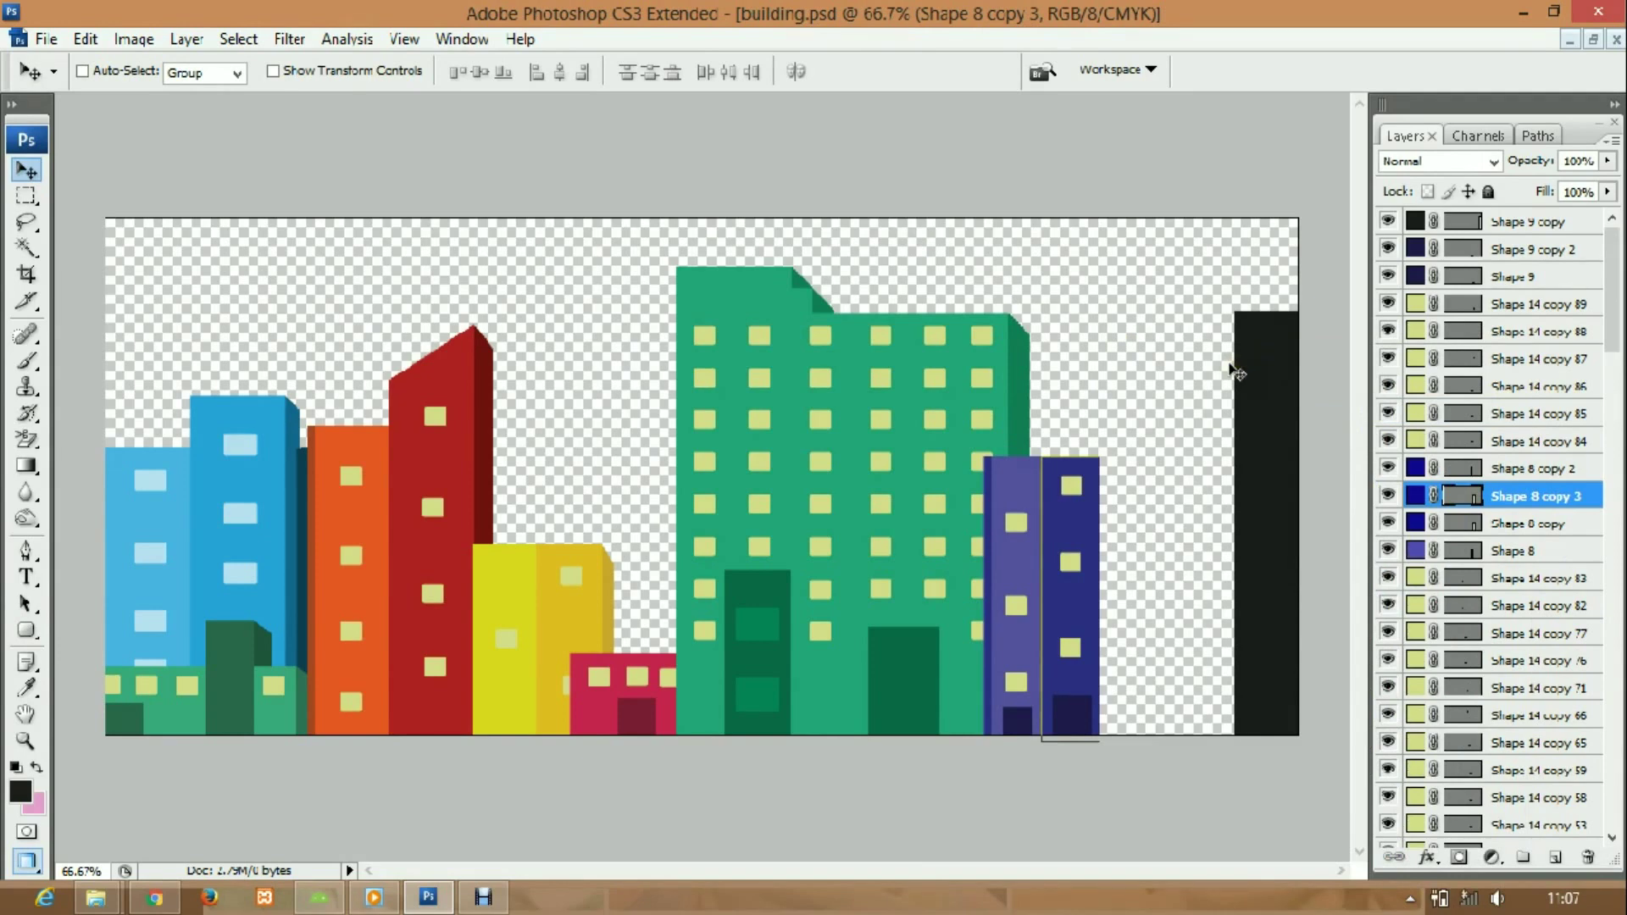
left_click_drag(1526, 496, 1441, 537)
double_click(1416, 524)
left_click(788, 226)
- Reshape the darker duplicate into a slanted side face on the building's right edge
key("ctrl+t")
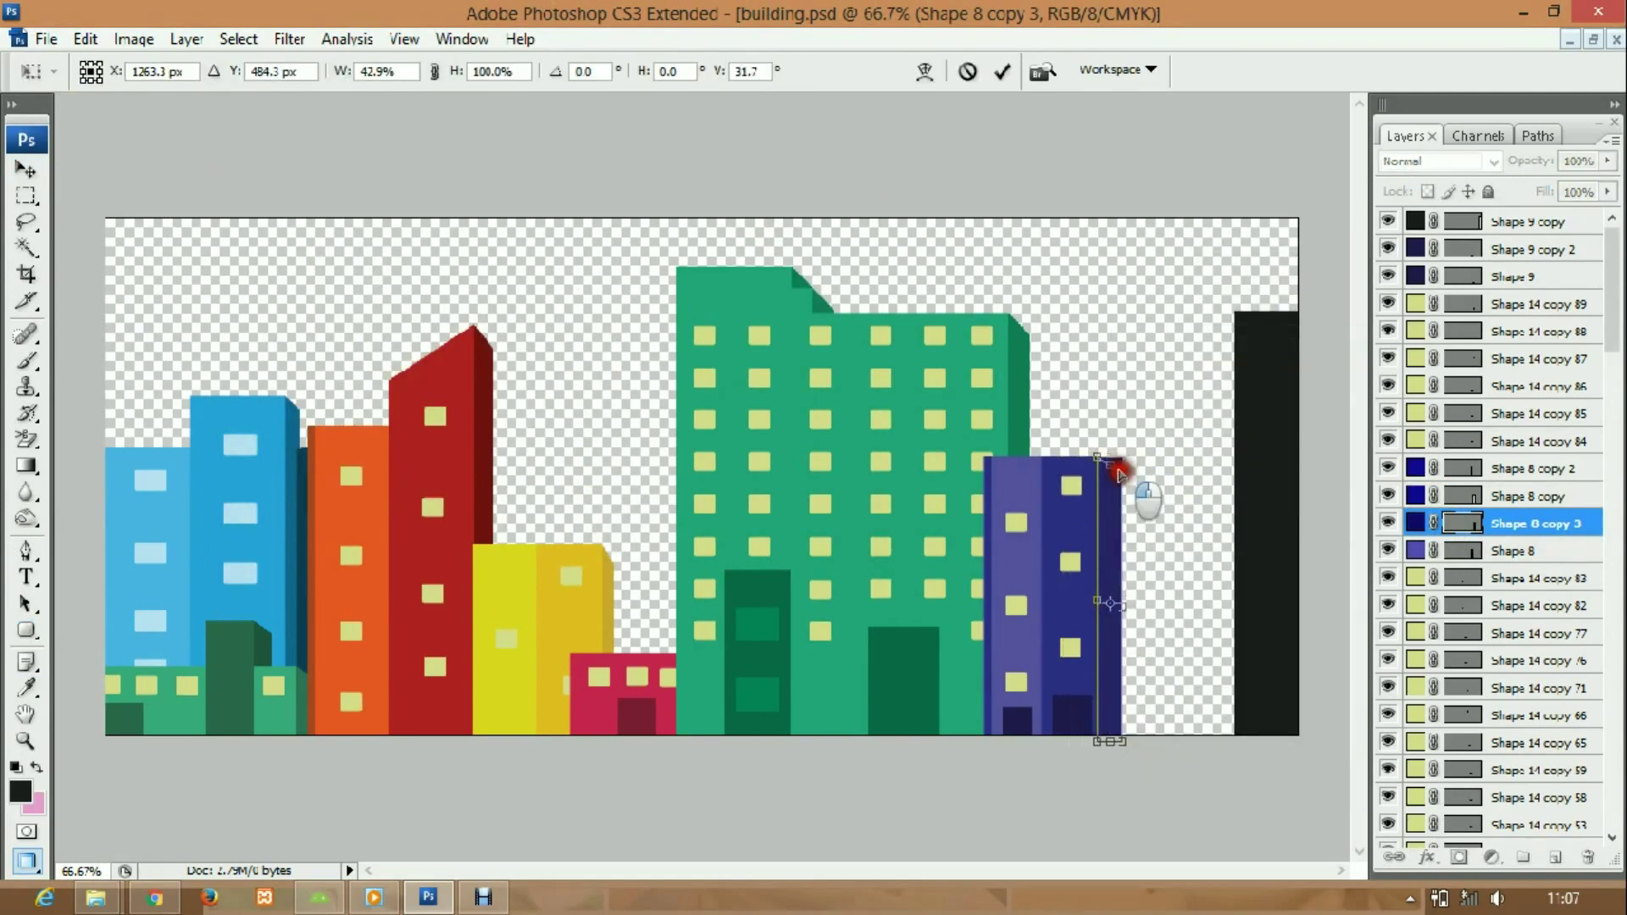
key("Return")
left_click(24, 171)
double_click(1416, 524)
left_click(781, 265)
left_click(1388, 496)
- Delete the unused Shape 9 layer and refine the side face's transform
key("Delete")
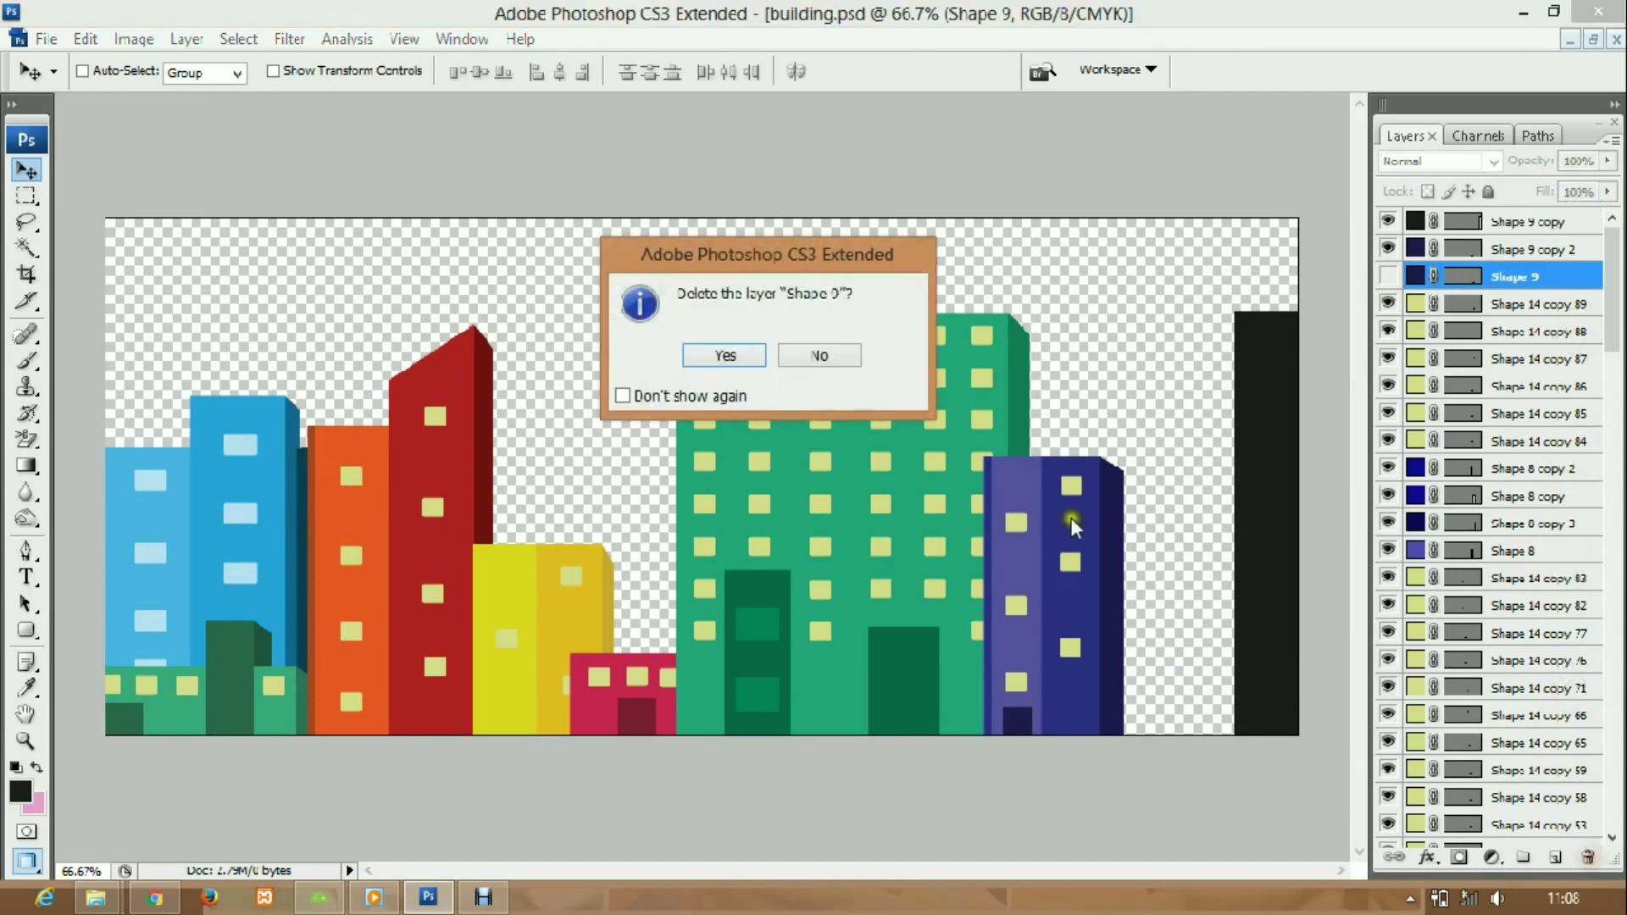
key("Return")
right_click(1117, 528)
left_click(1155, 767)
key("Return")
key("u")
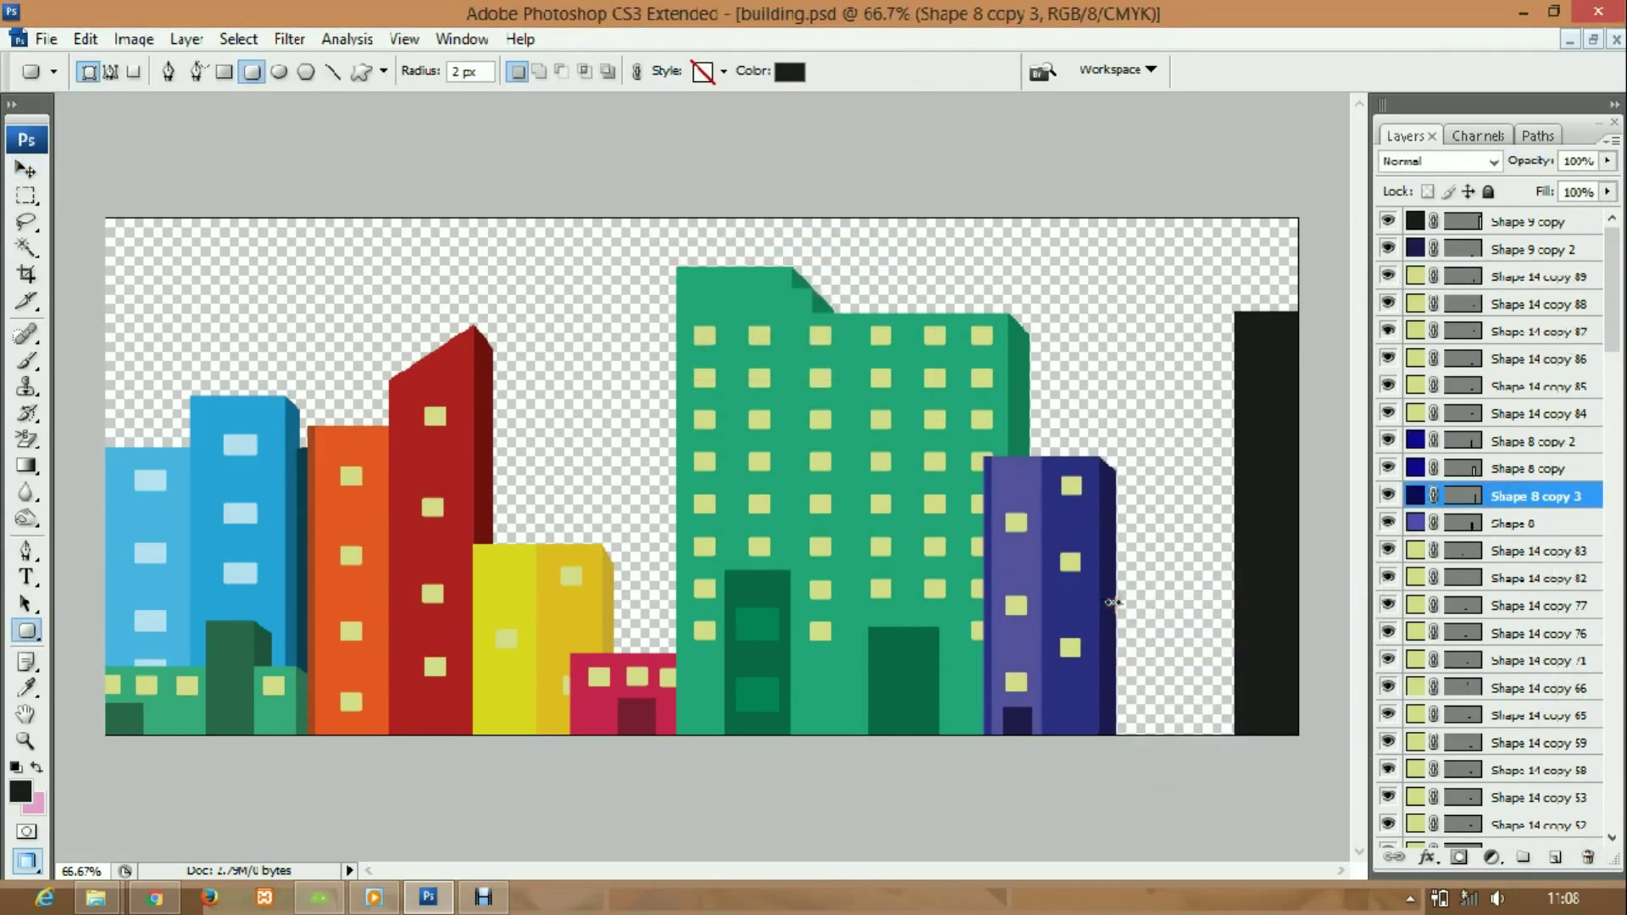
left_click(1541, 221)
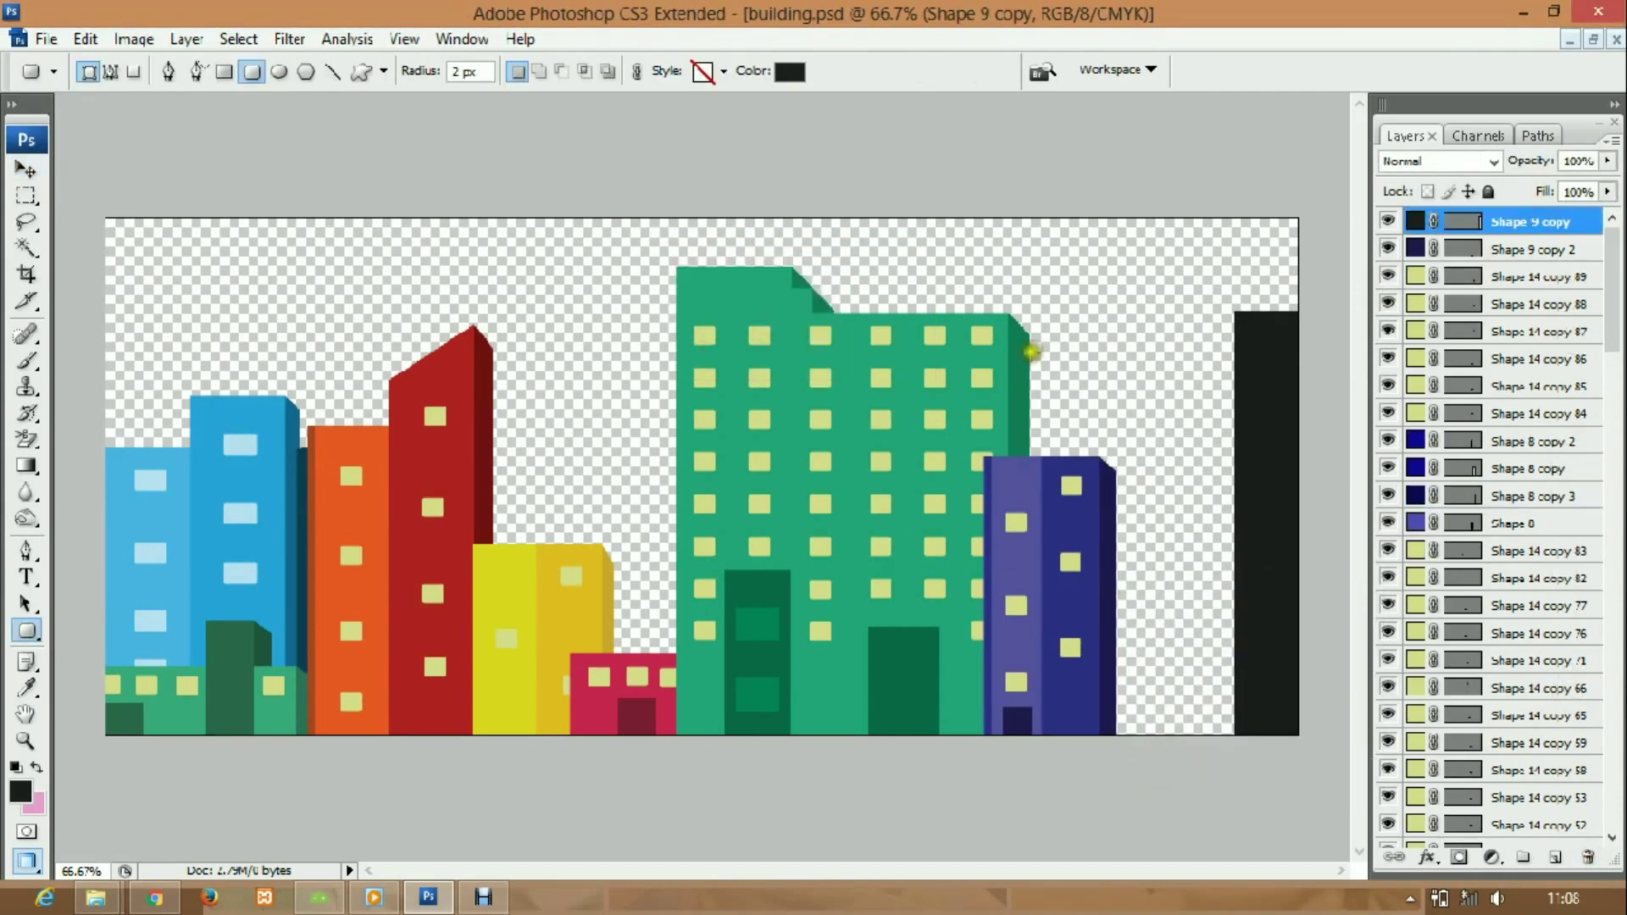
- Move the black building left beside the purple one and lower its top slightly
key("v")
left_click_drag(1270, 439, 1150, 439)
key("ctrl+t")
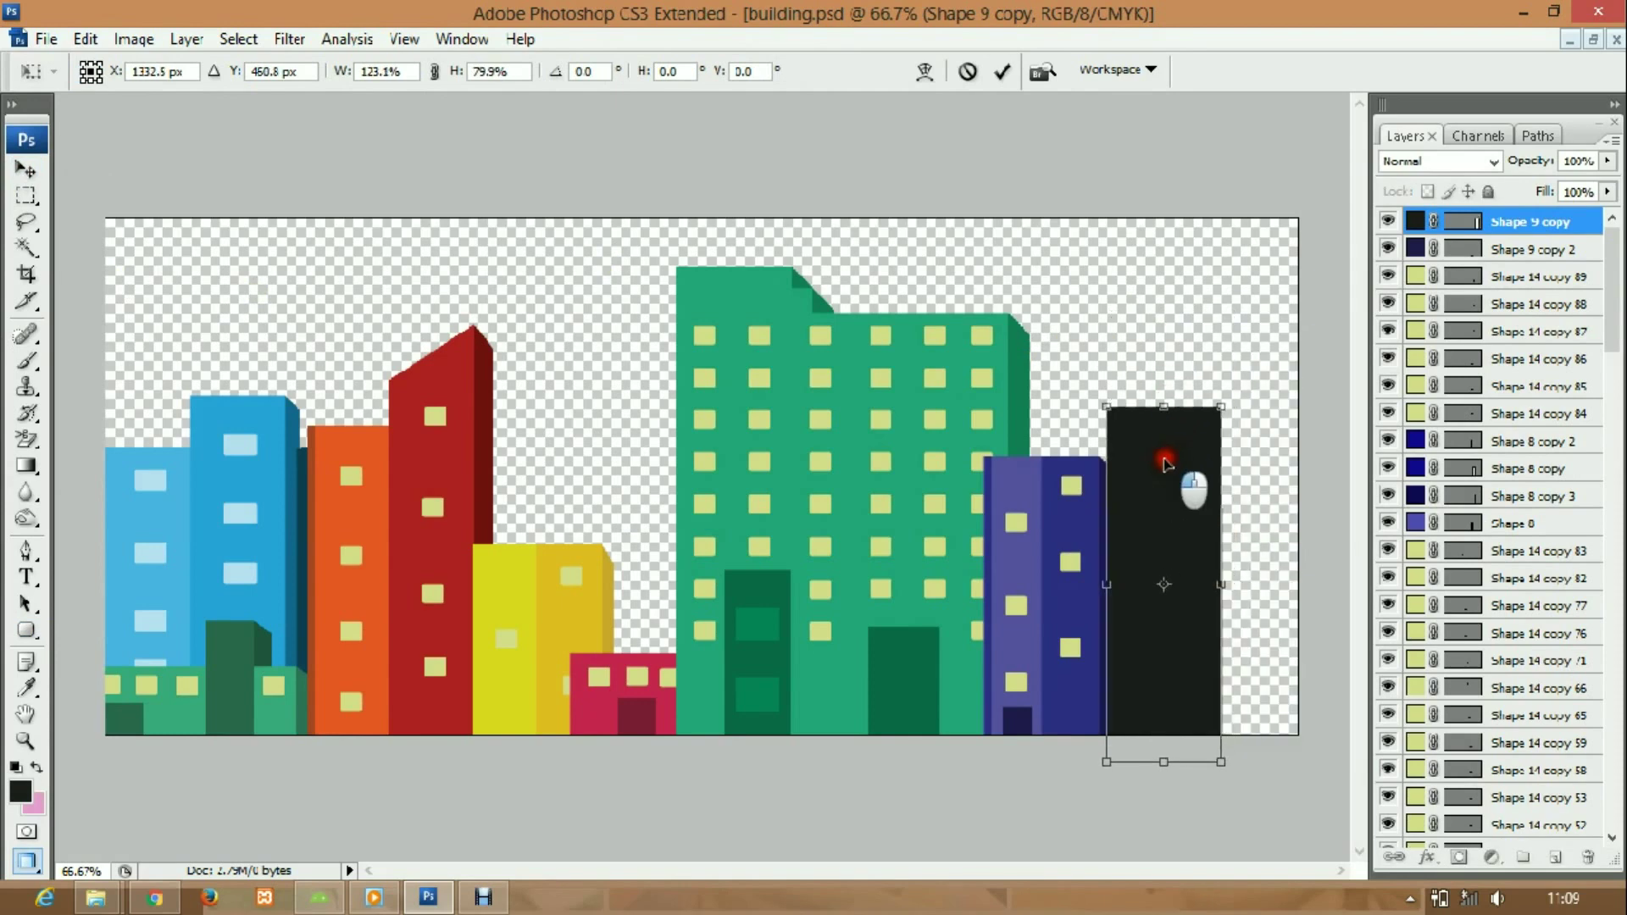
left_click_drag(1158, 389, 1158, 395)
key("Return")
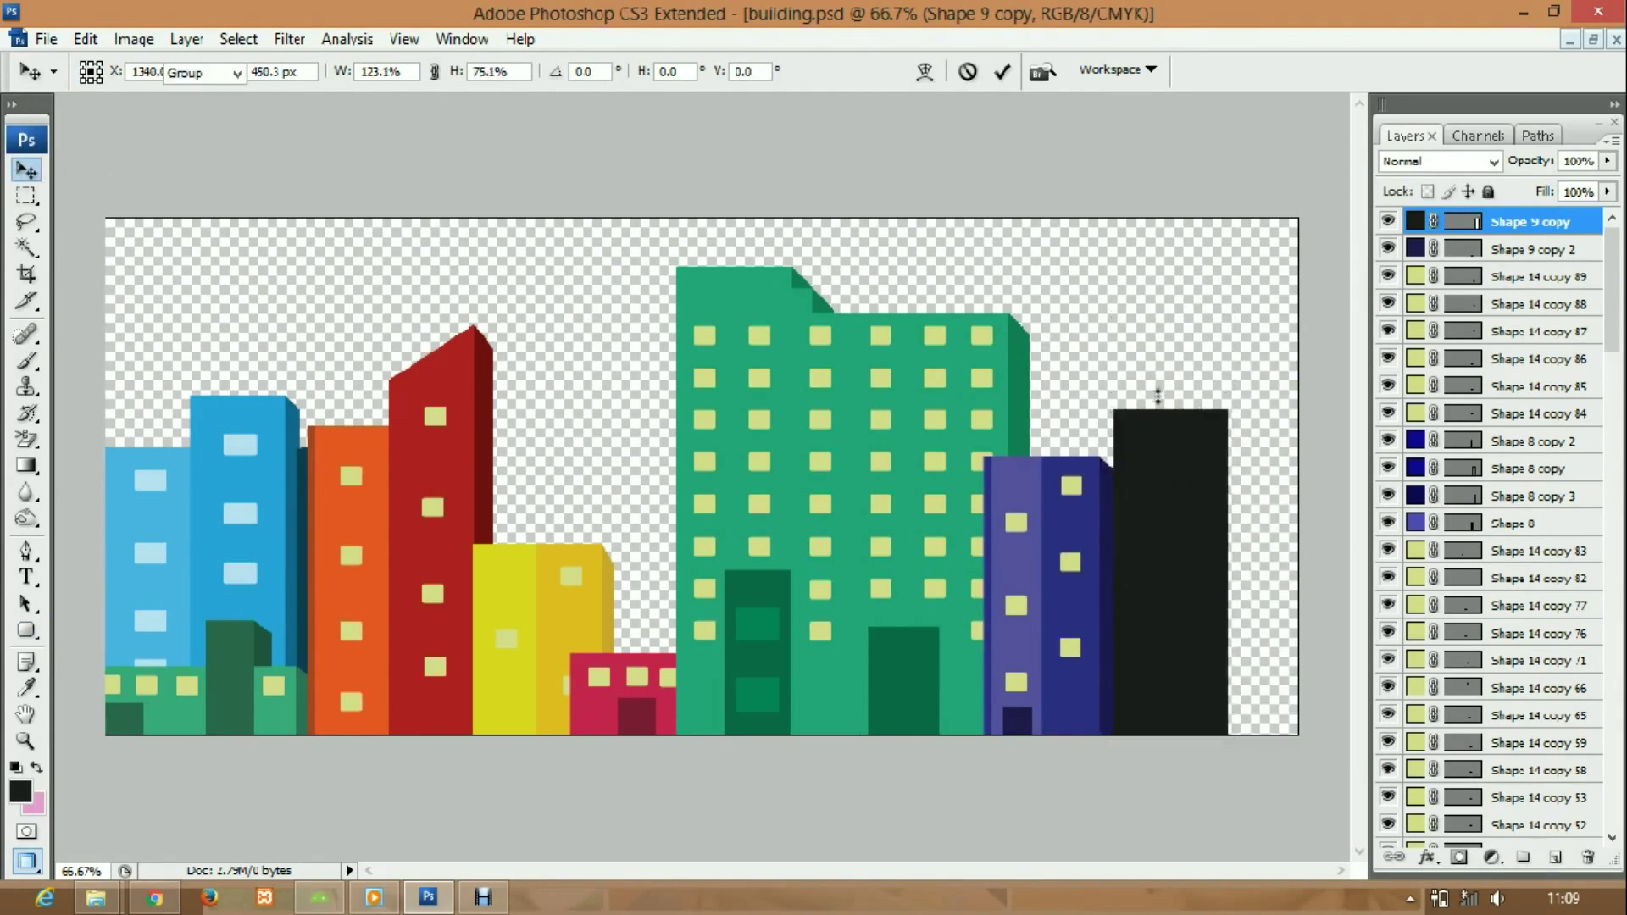
- Duplicate the black building at the canvas's right edge and stretch it taller
right_click(1540, 222)
left_click(1021, 262)
left_click_drag(1189, 581, 1283, 582)
right_click(1217, 653)
left_click(1322, 785)
left_click_drag(1257, 410, 1257, 342)
key("Return")
key("v")
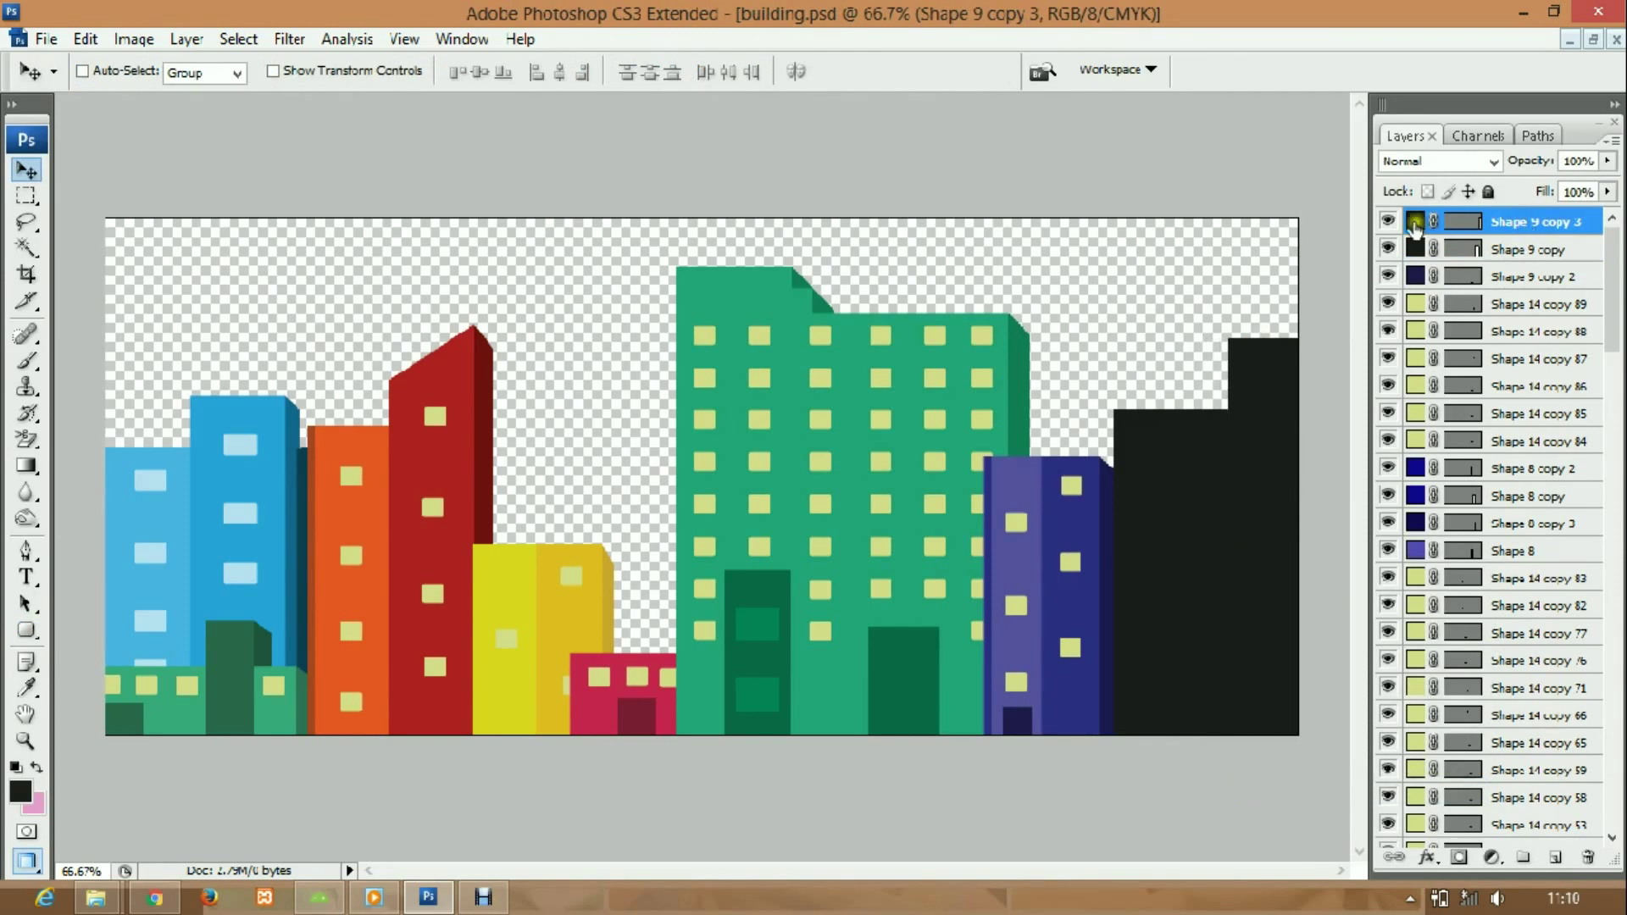
- Recolour both the tall and the shorter building red
double_click(1415, 222)
mouse_move(518, 265)
left_mouse_down()
mouse_move(466, 363)
mouse_move(537, 283)
left_mouse_up()
left_click(787, 229)
double_click(1415, 248)
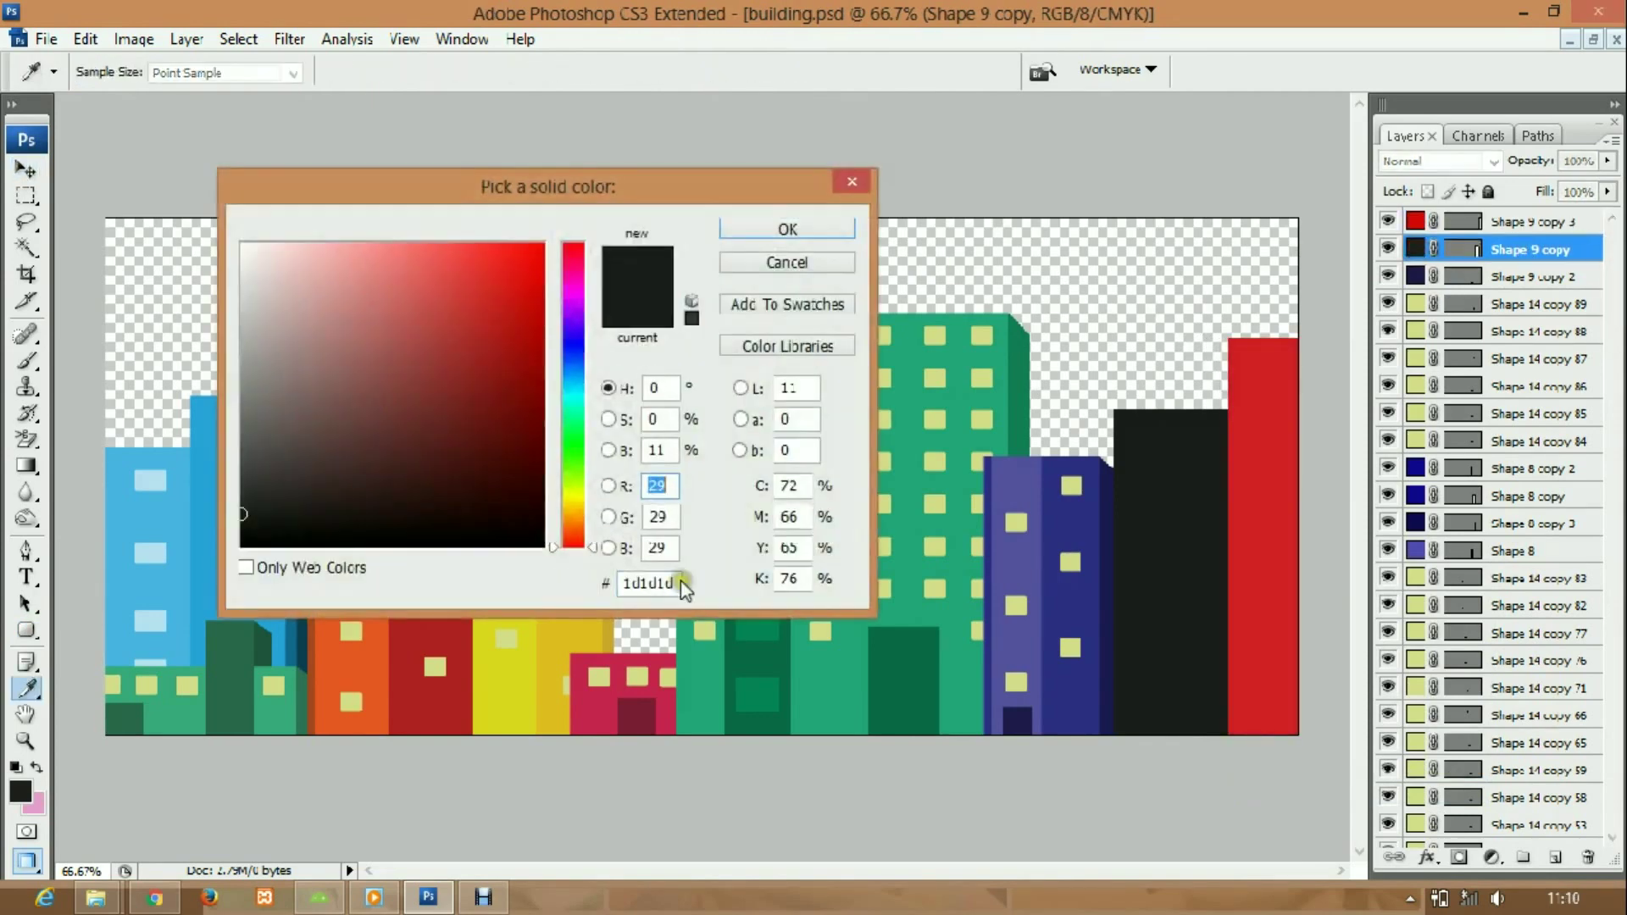
key("ctrl+v")
key("Return")
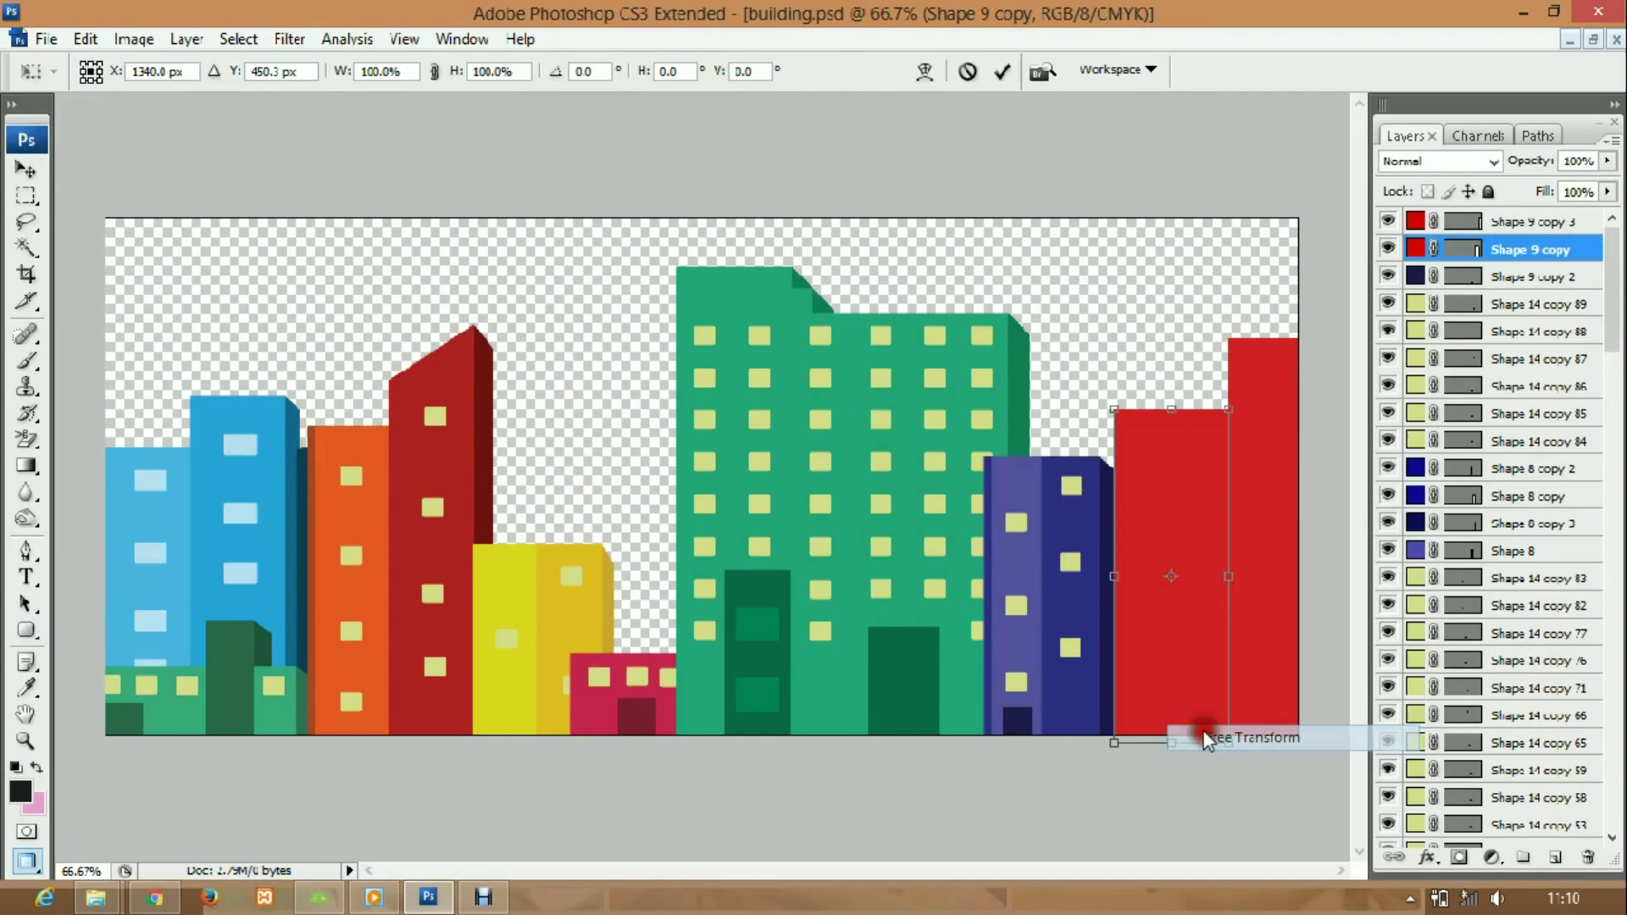
- Add a darker red side face from a duplicate and nudge the bright red building into place
left_click(1526, 222)
right_click(1536, 225)
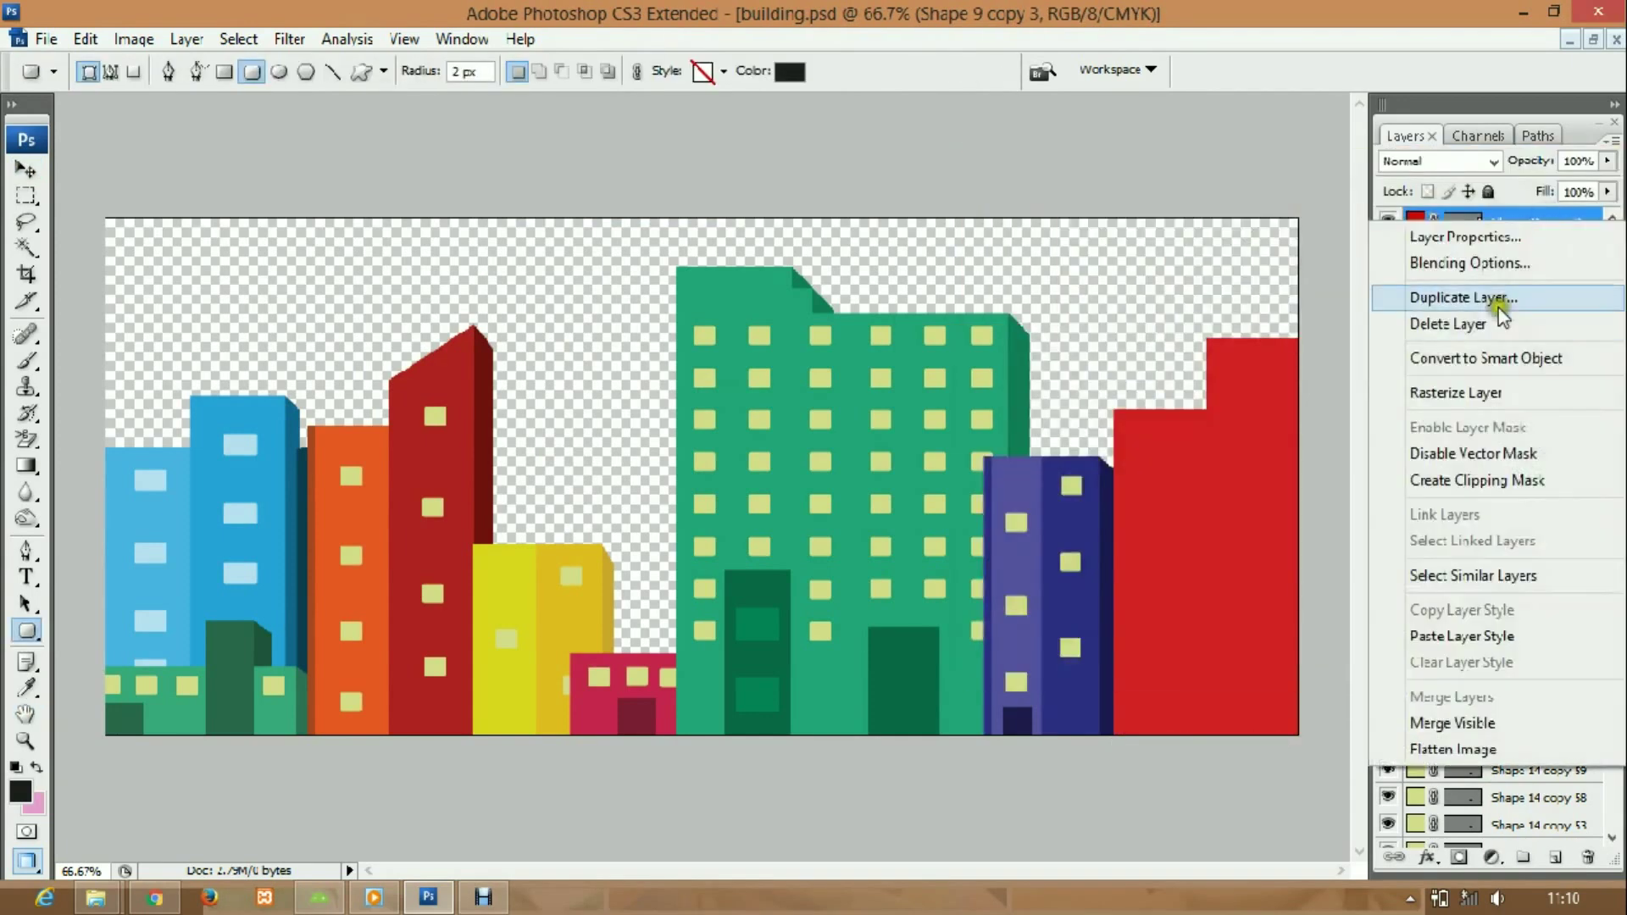
key("Escape")
key("v")
left_click_drag(1246, 542, 1271, 551)
double_click(1416, 222)
left_click(787, 228)
left_click(1559, 250)
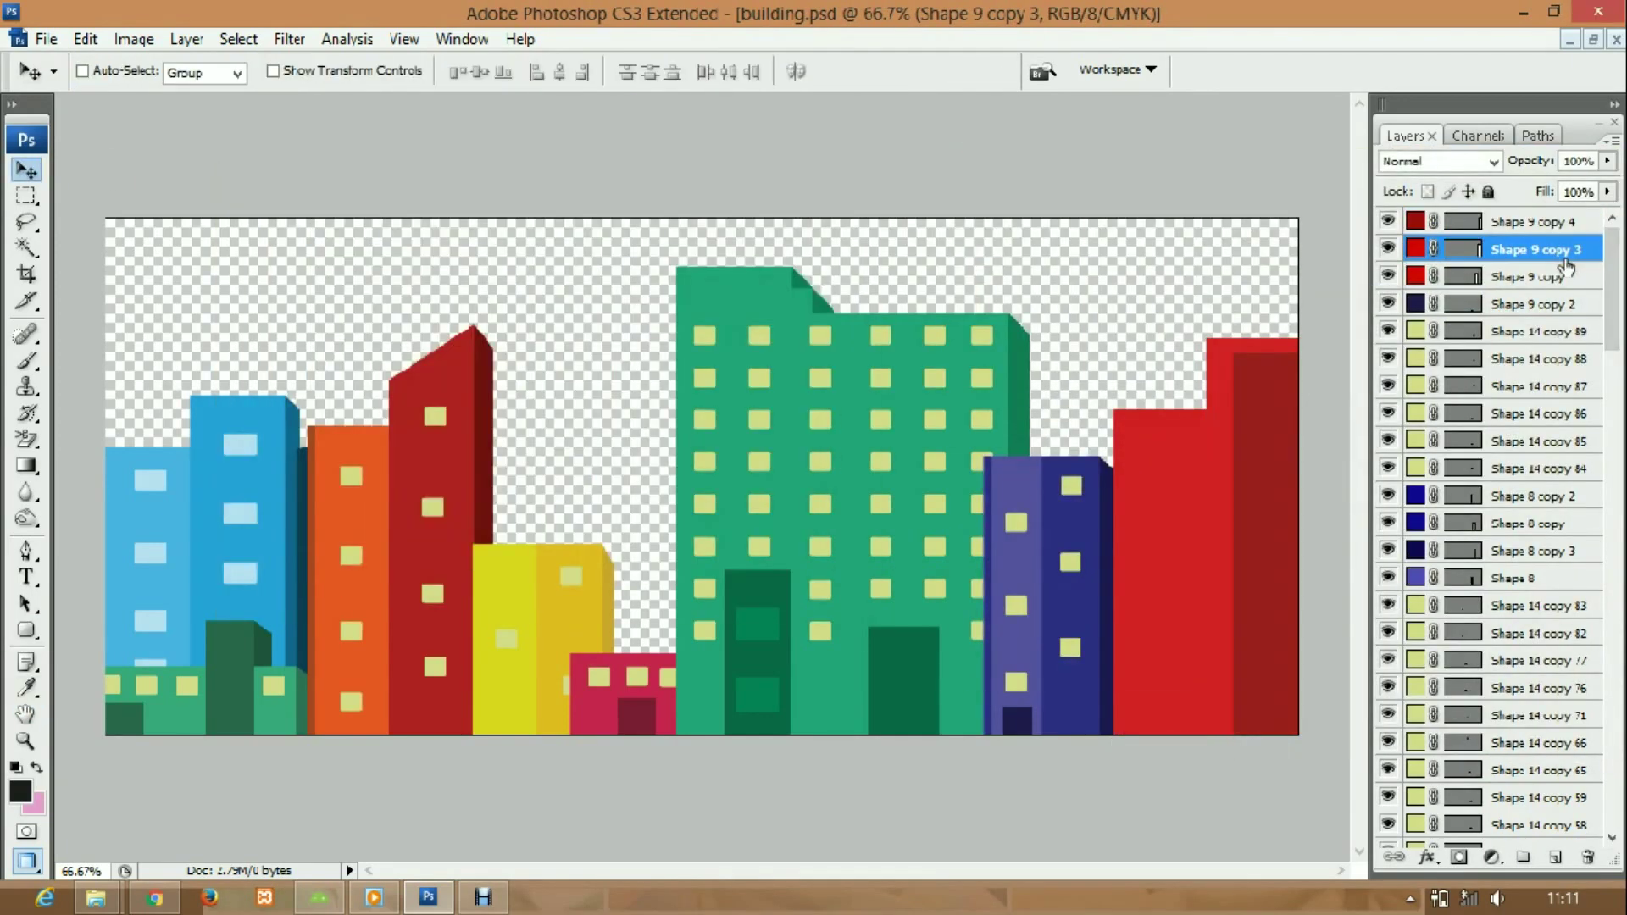
key("ctrl+t")
mouse_move(1203, 542)
left_mouse_down()
mouse_move(1173, 545)
mouse_move(1203, 527)
left_mouse_up()
key("Return")
- Build a four-level stepped roof from duplicated red blocks
key("ctrl+j")
key("ctrl+t")
key("Return")
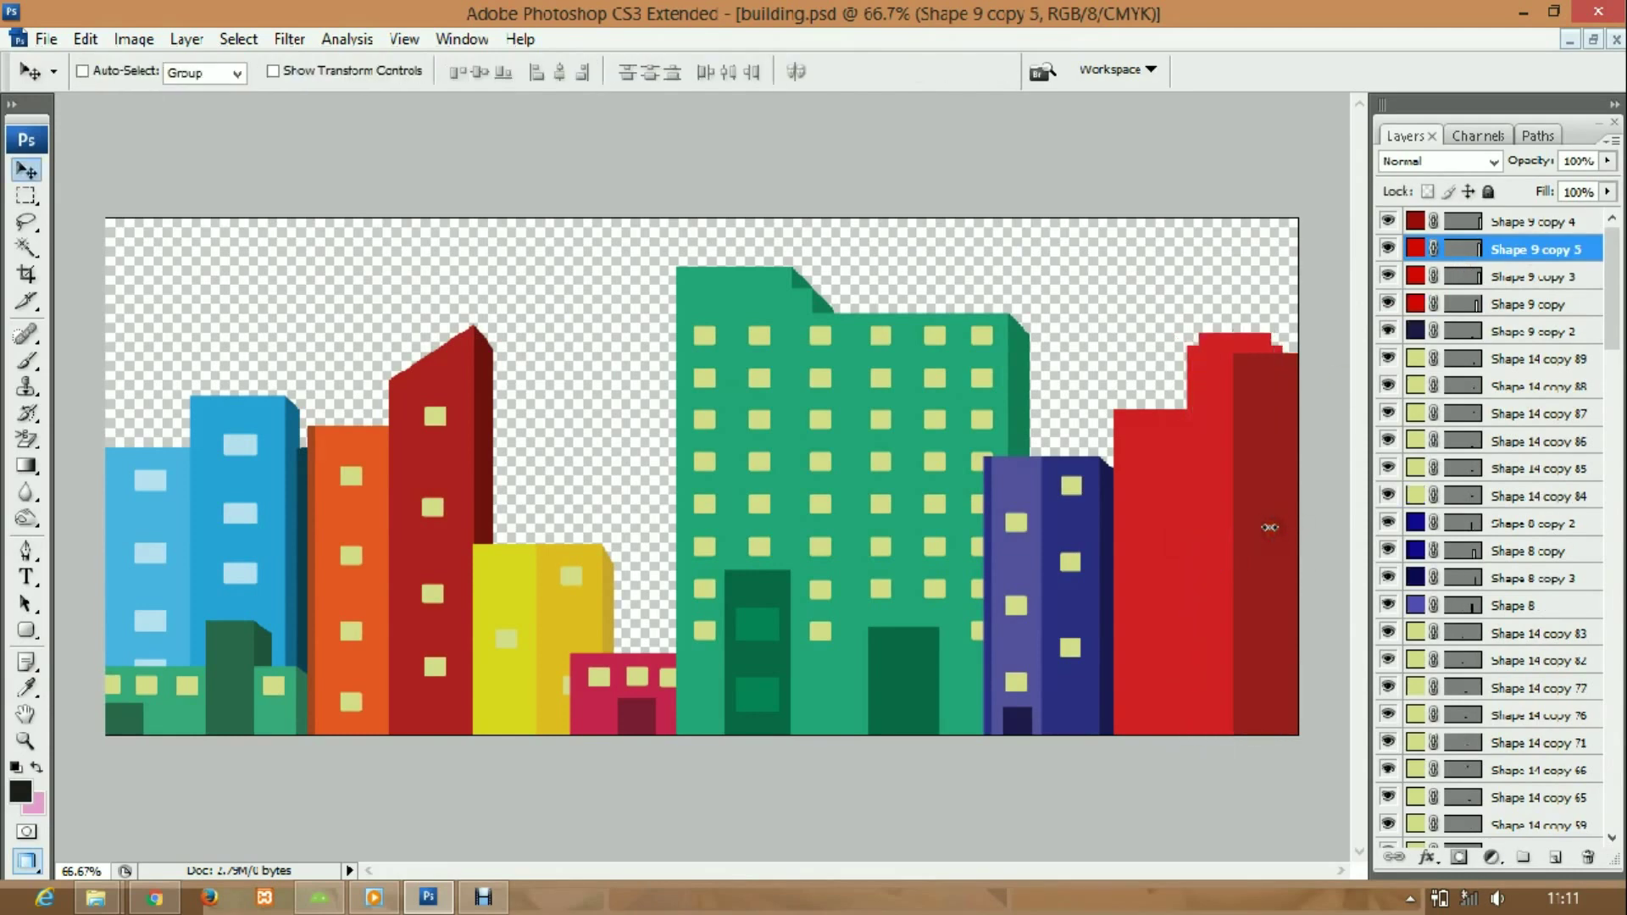
key("ctrl+j")
key("ctrl+t")
key("Return")
key("ctrl+j")
key("ctrl+t")
key("Return")
key("ctrl+j")
key("ctrl+t")
key("Return")
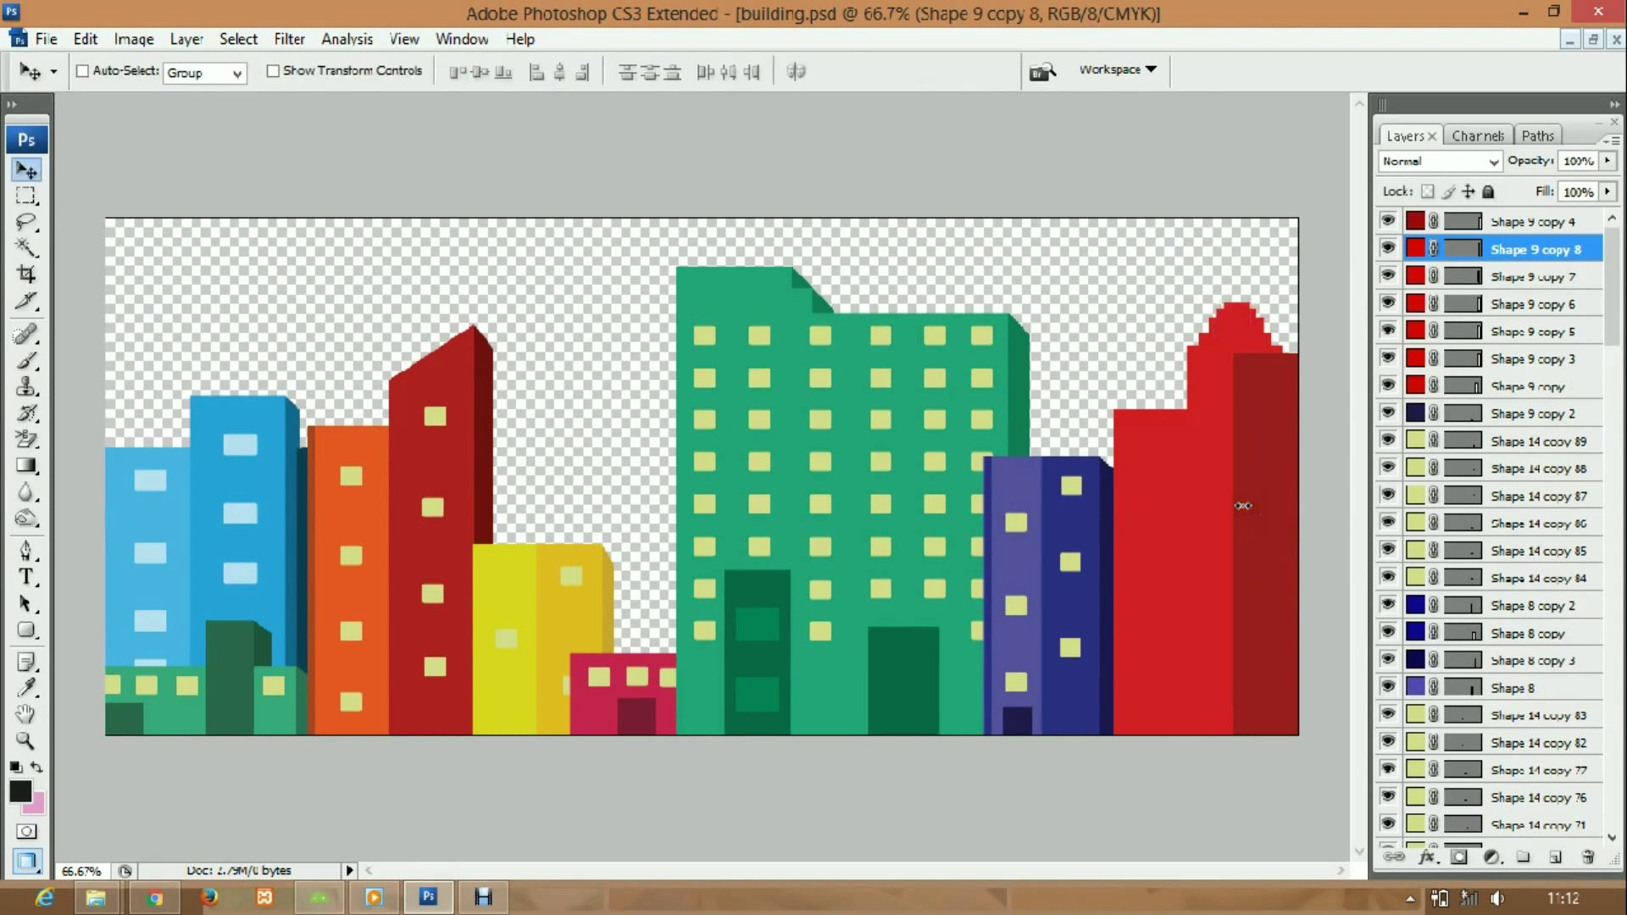
- Copy yellow window squares down the dark red building
right_click(1469, 439)
key("ctrl+j")
key("ctrl+shift+]")
left_click_drag(1269, 415, 1269, 540)
left_click_drag(1269, 540, 1269, 611)
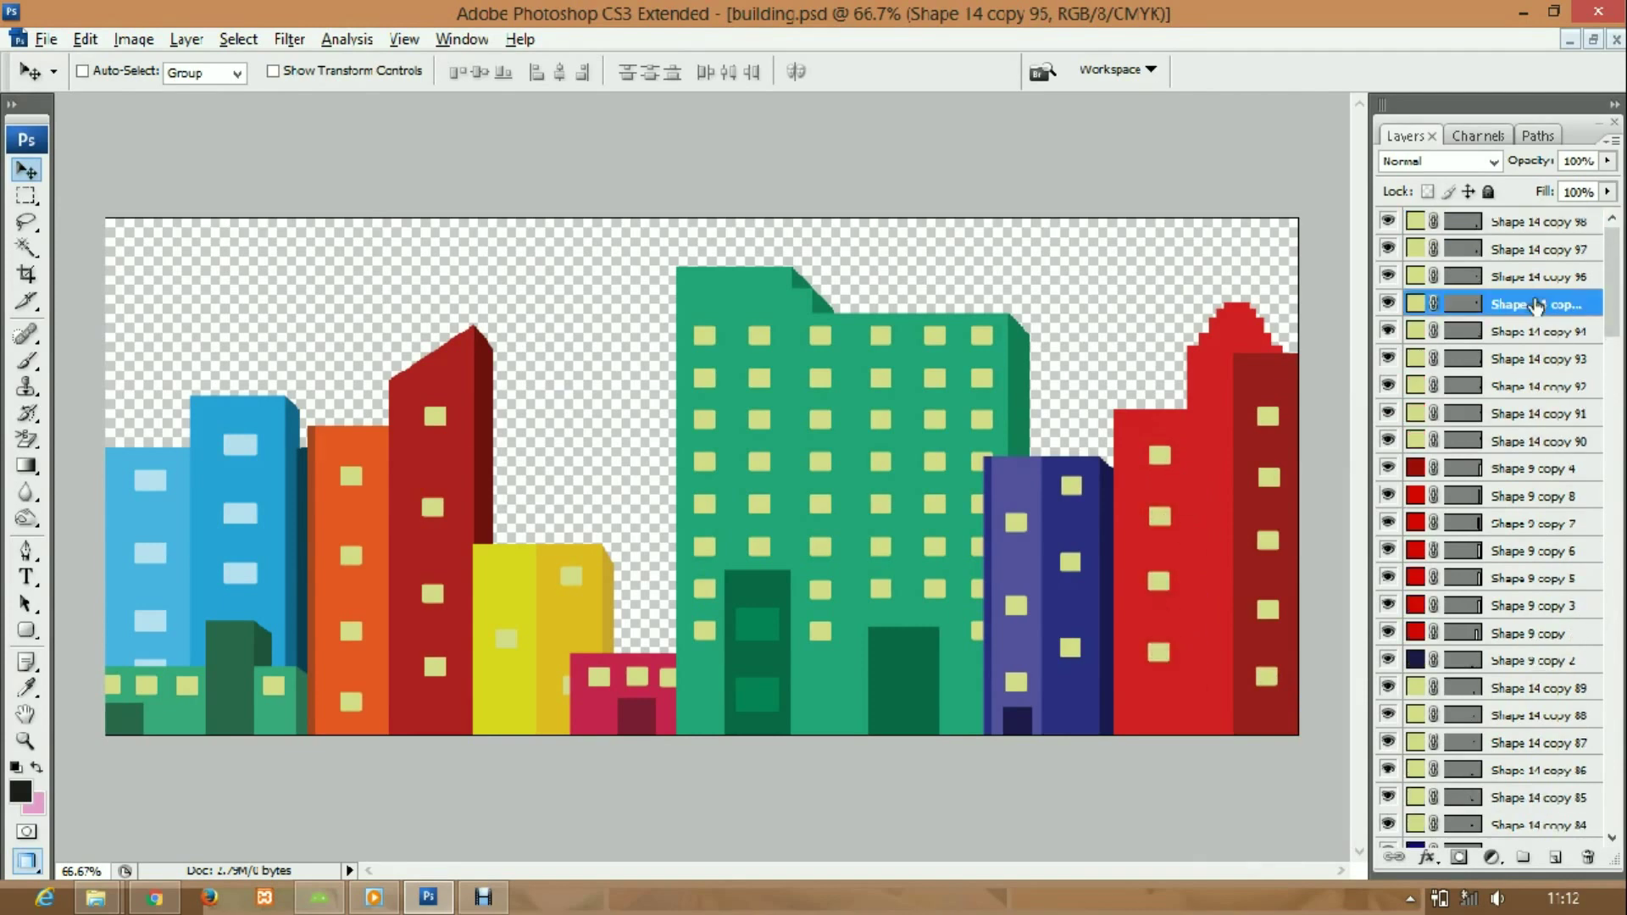
left_click(1523, 222)
scroll(1516, 360, "down", 2)
scroll(1516, 360, "down", 3)
- Duplicate a red building layer into a darker red strip and shape it
double_click(1416, 365)
left_click(788, 229)
right_click(1526, 365)
left_click(1356, 310)
left_click(1388, 502)
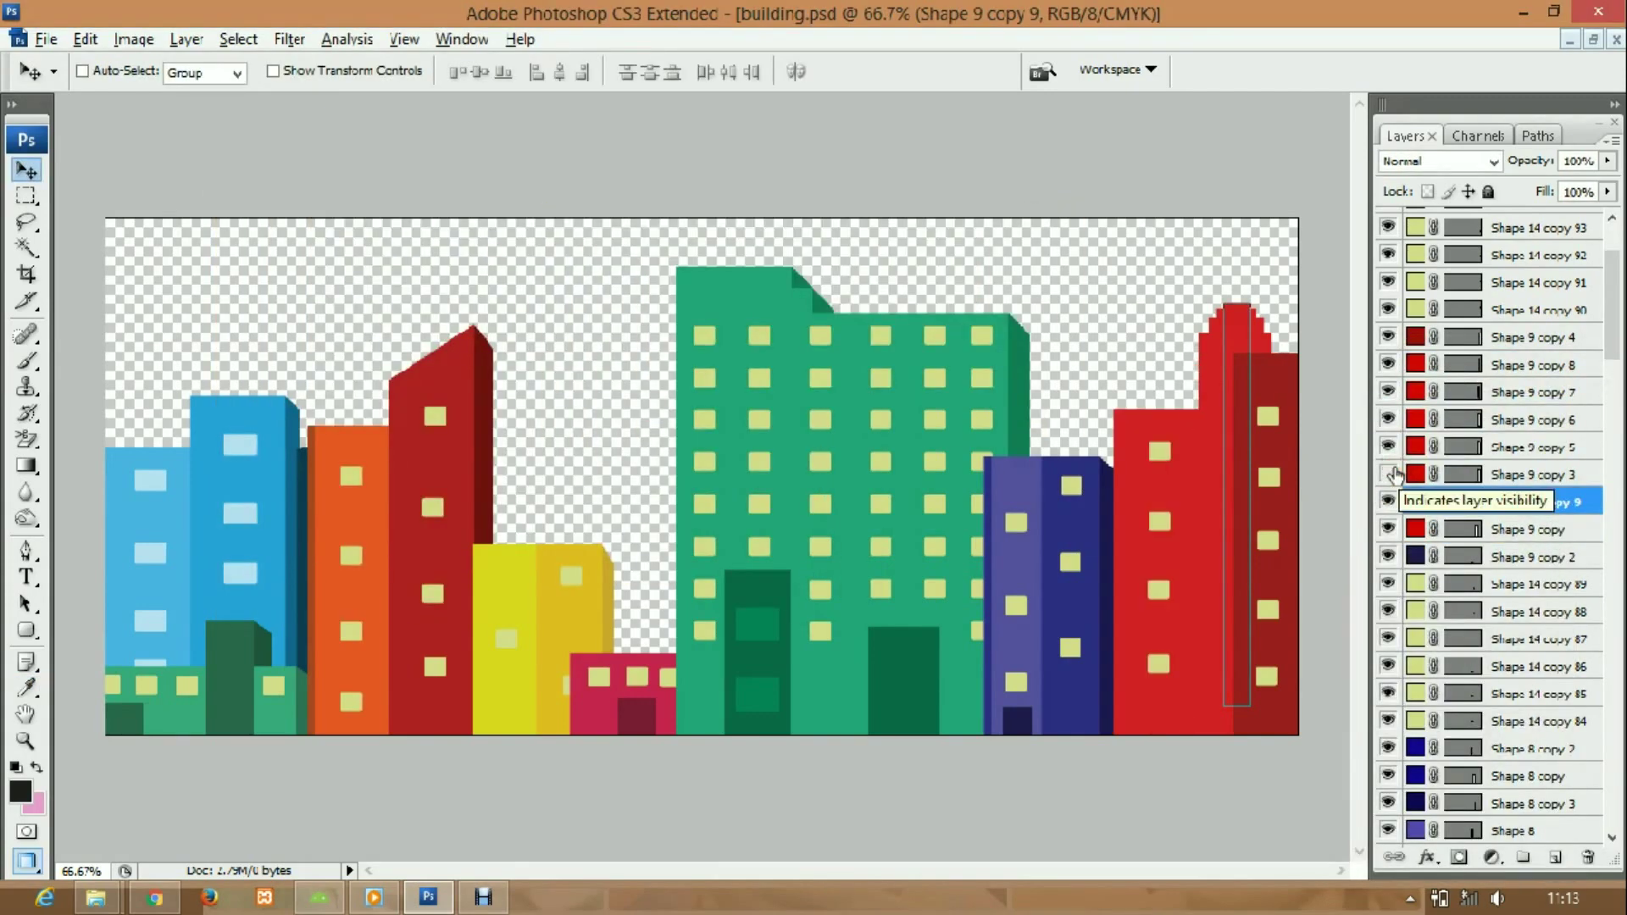
left_click(1526, 309)
double_click(1415, 502)
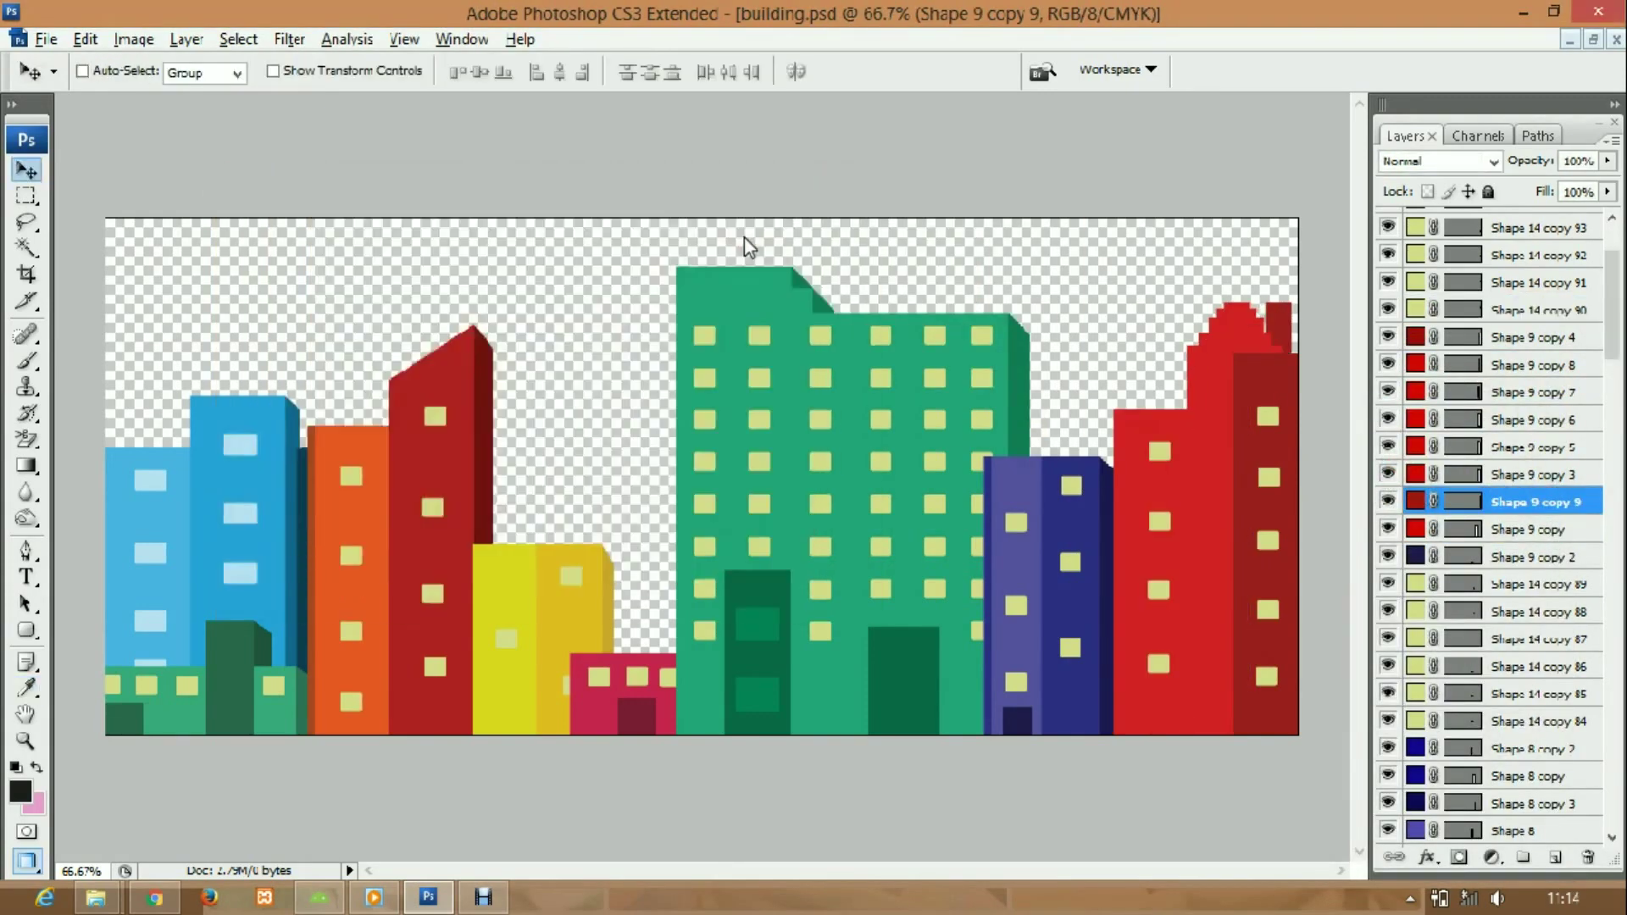
left_click(744, 238)
key("ctrl+t")
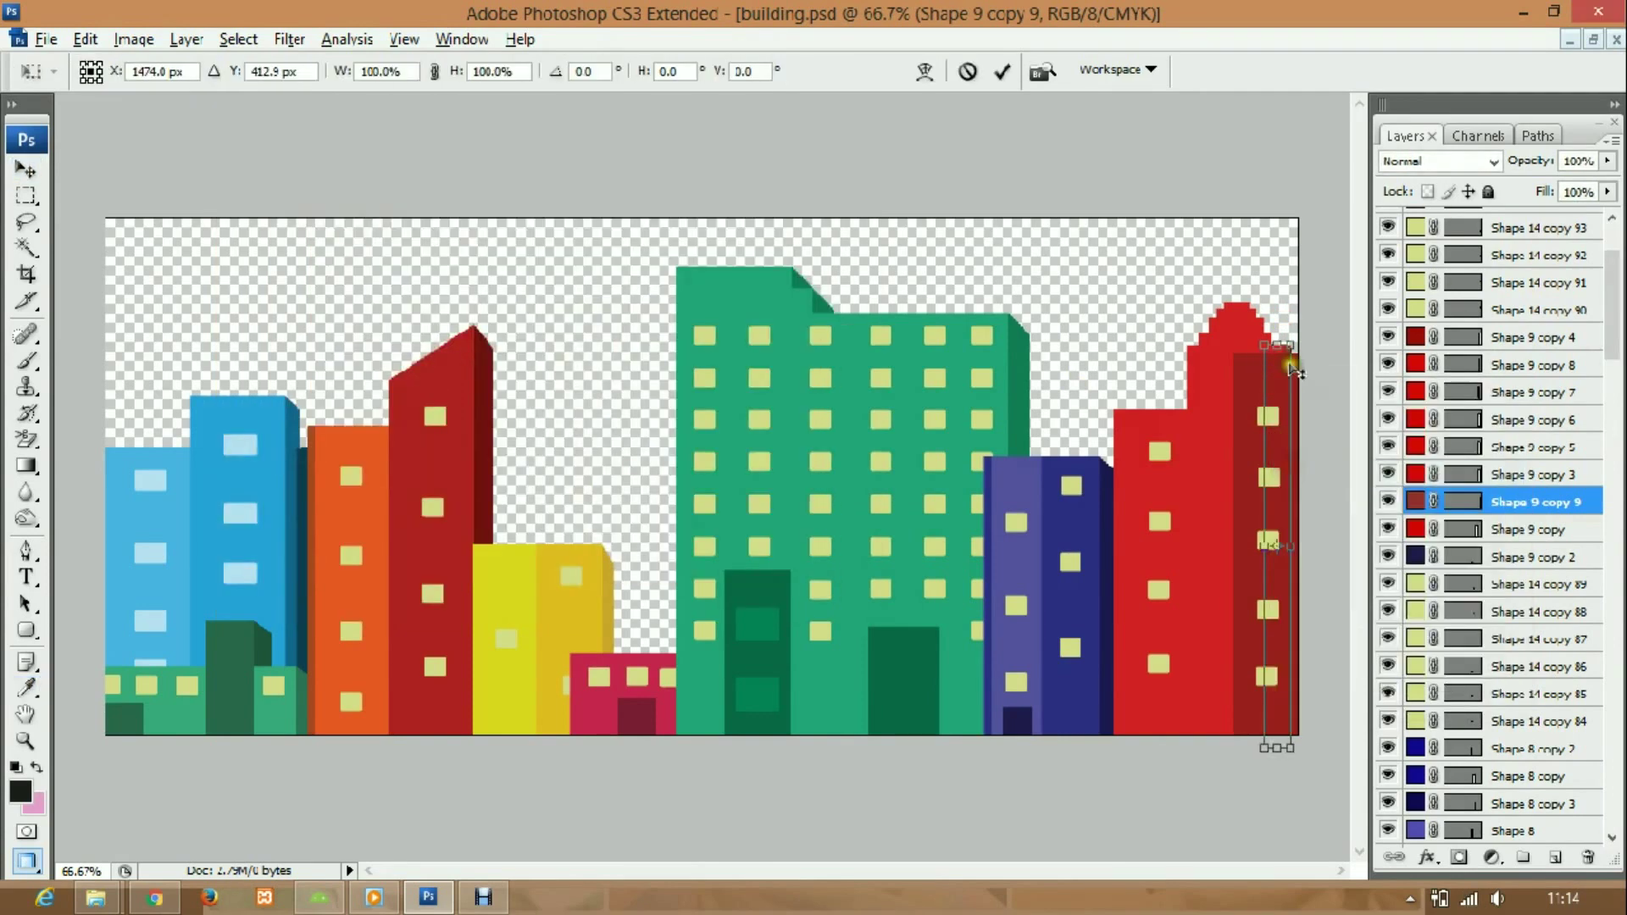
key("Return")
key("ctrl+t")
key("Return")
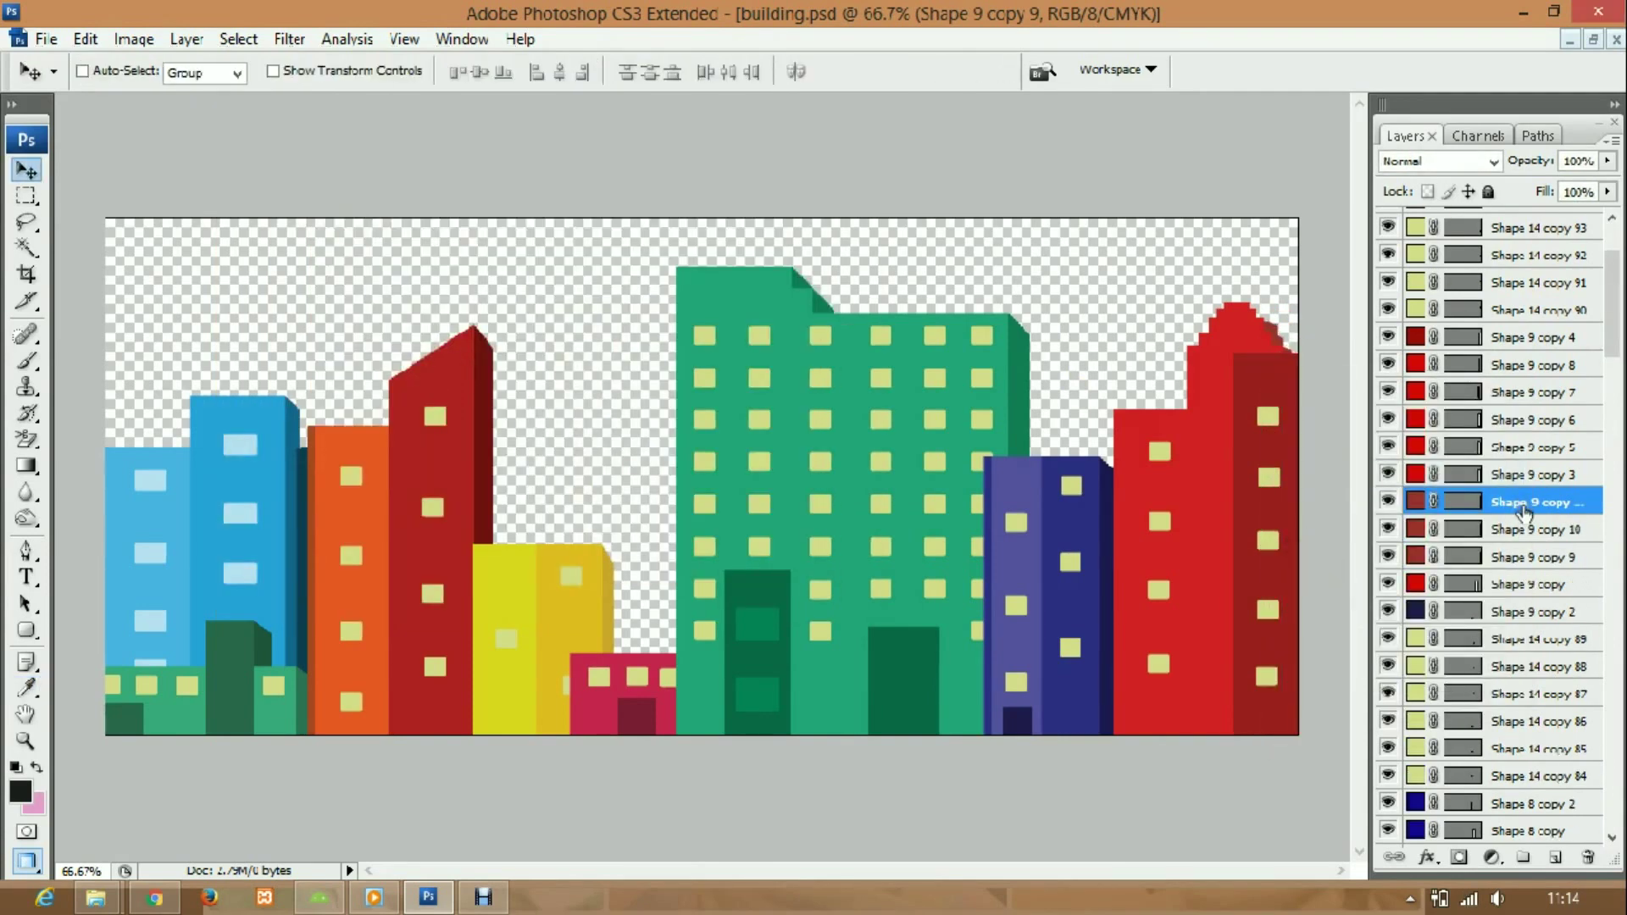
- Narrow the shorter red building
left_click(1534, 532)
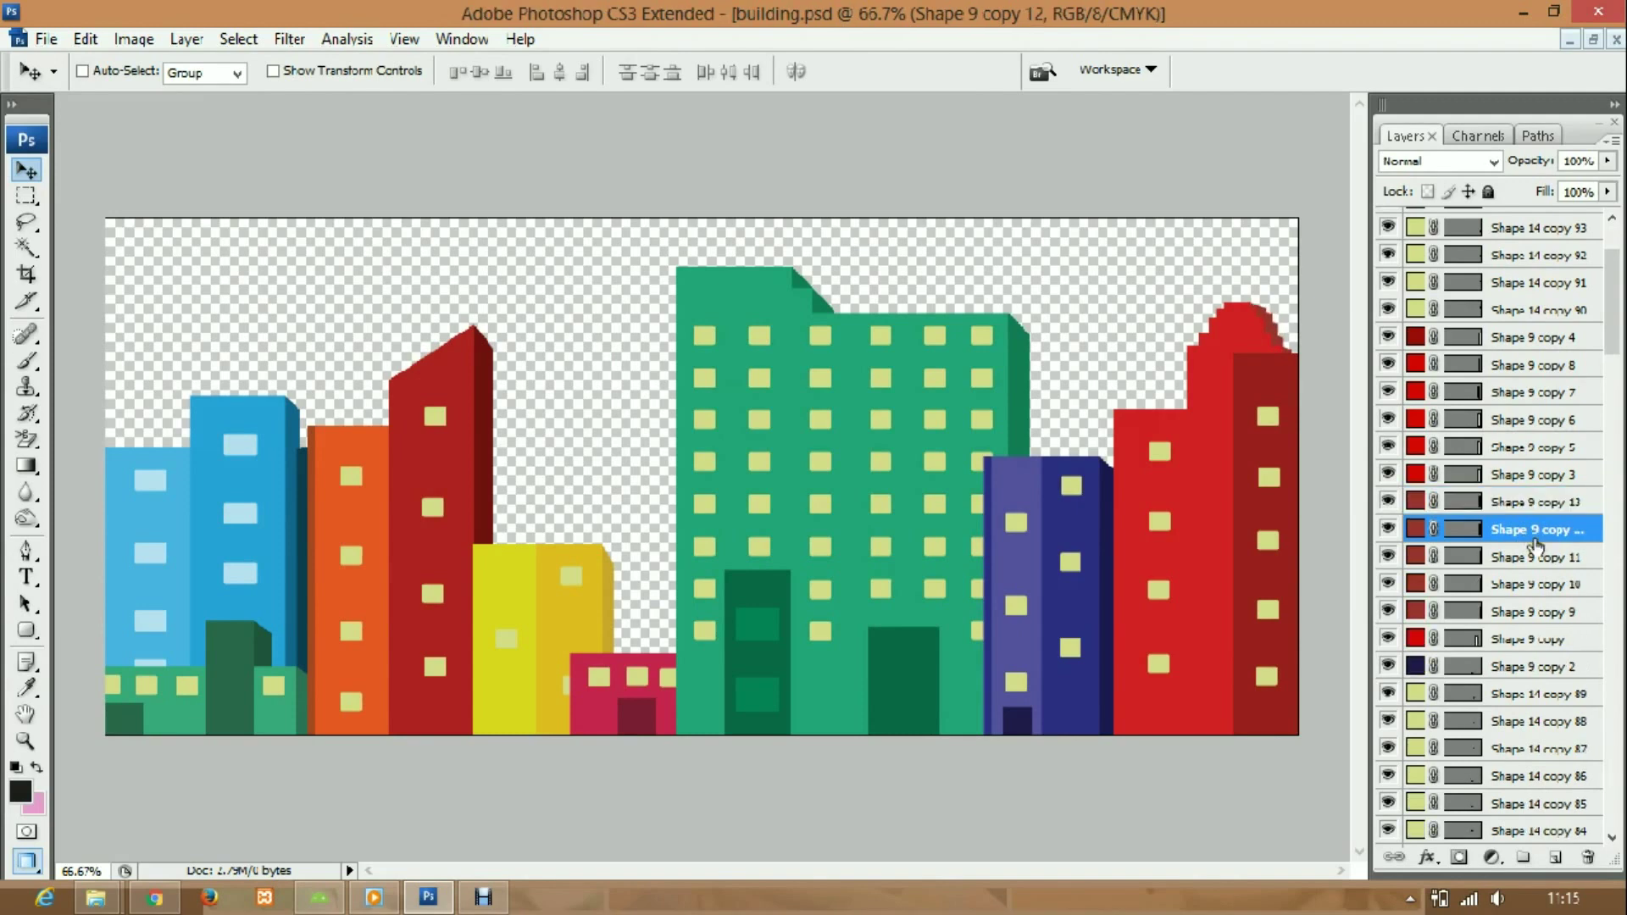
key("u")
key("alt+period")
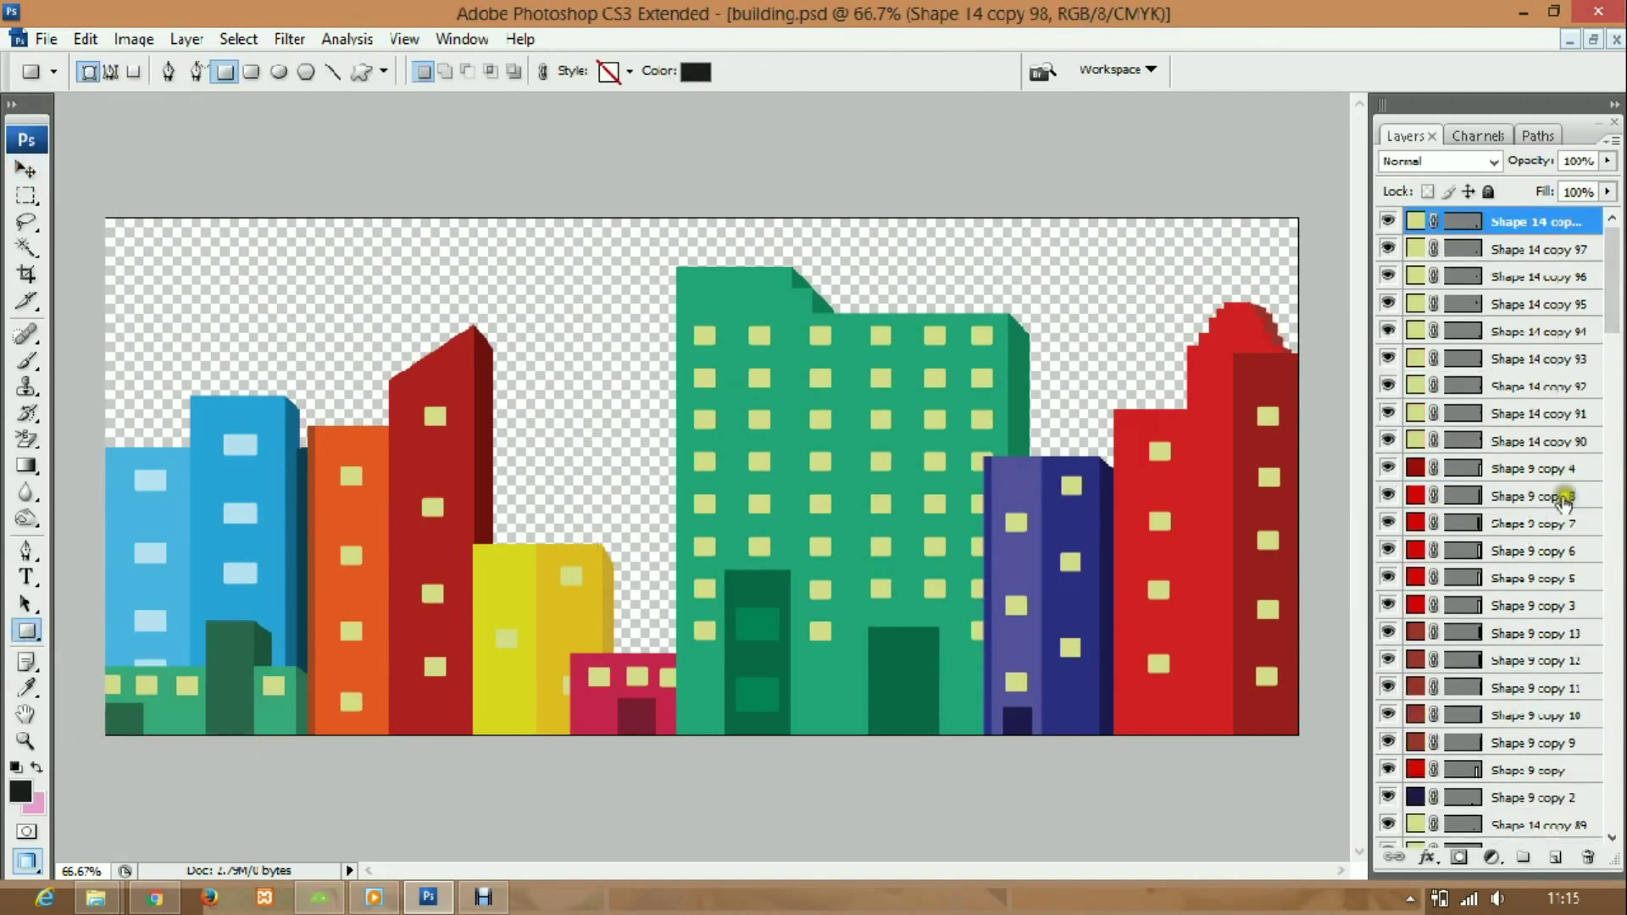
left_click(1398, 769)
key("ctrl+t")
key("Return")
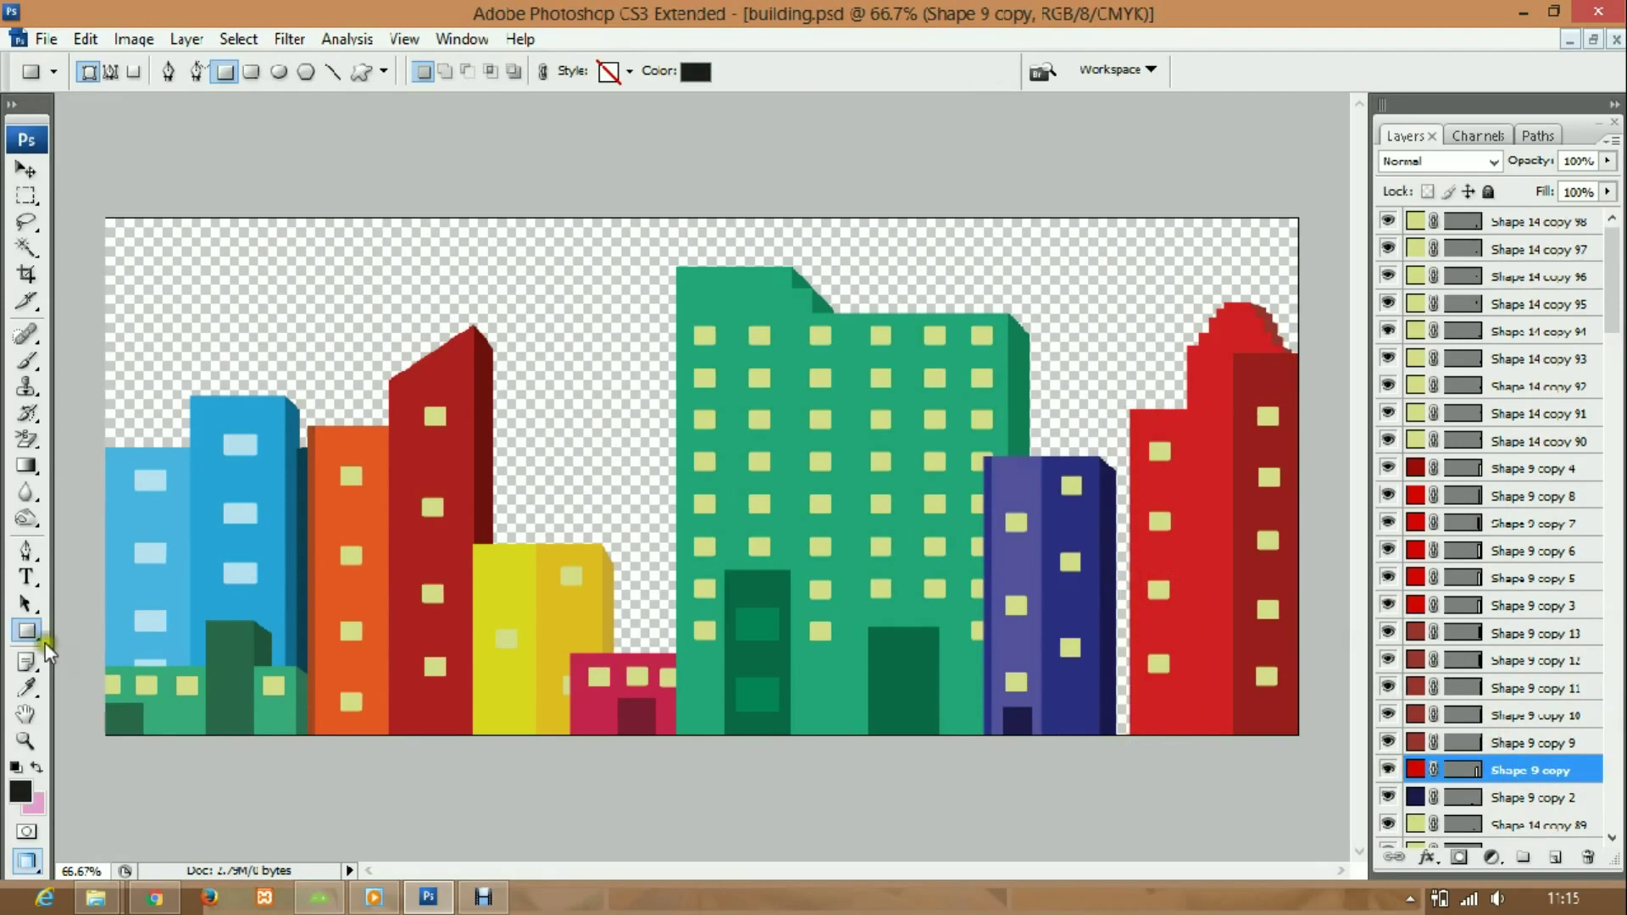
- Draw a test magenta rectangle at the lower right, then delete it
left_click_drag(1287, 737, 1280, 744)
double_click(1415, 221)
left_click(502, 290)
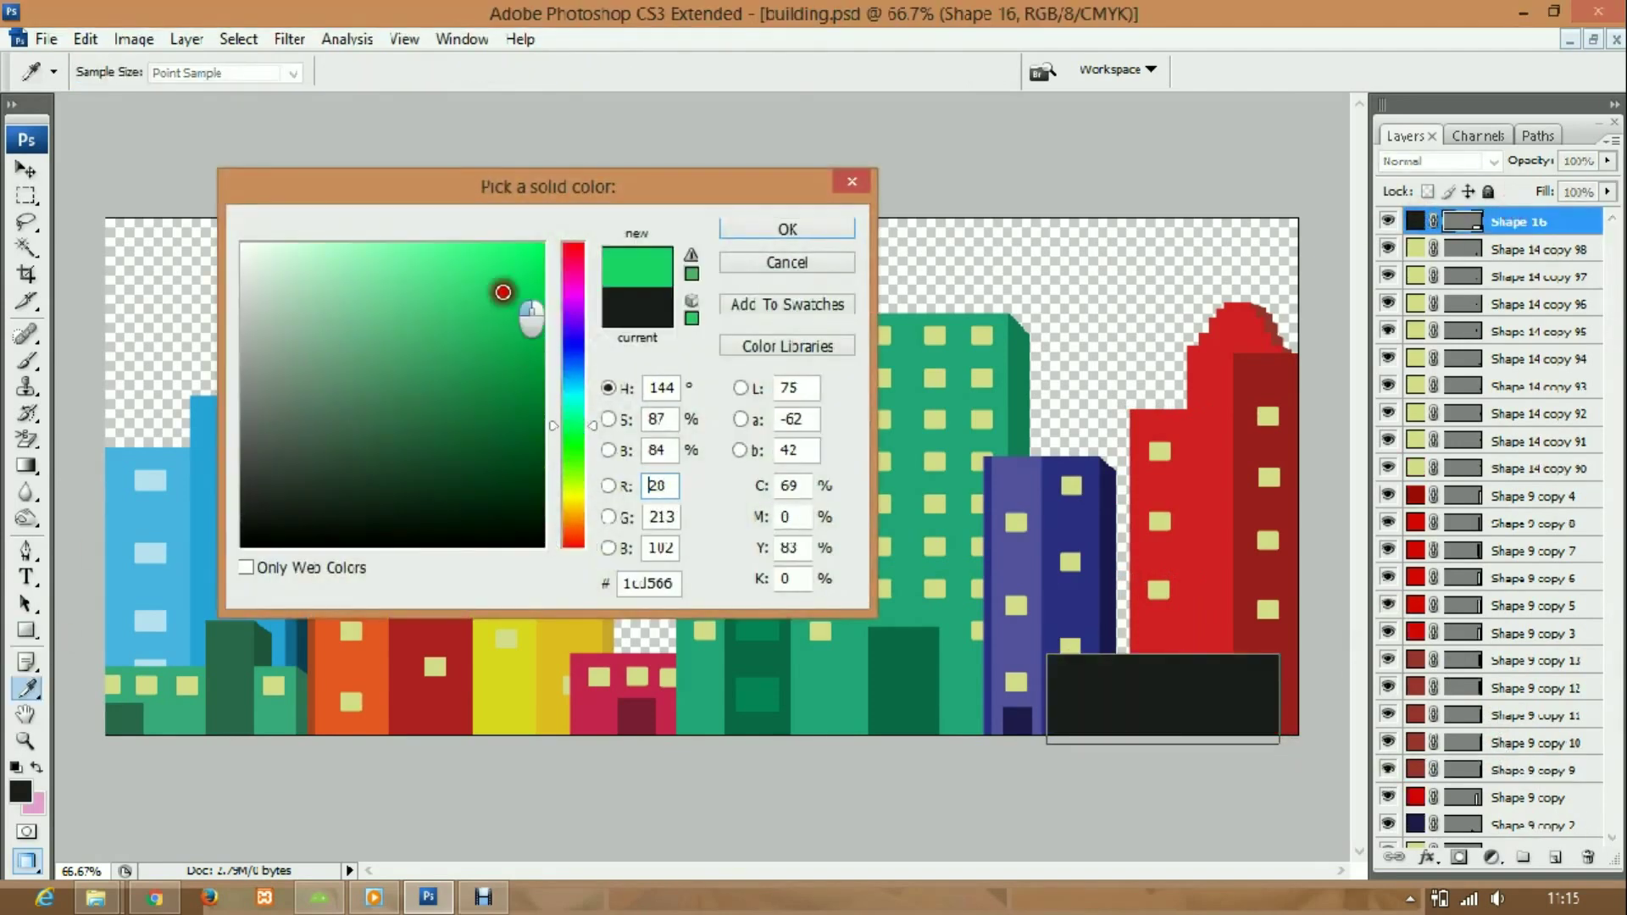
left_click_drag(573, 475, 573, 293)
left_click(787, 229)
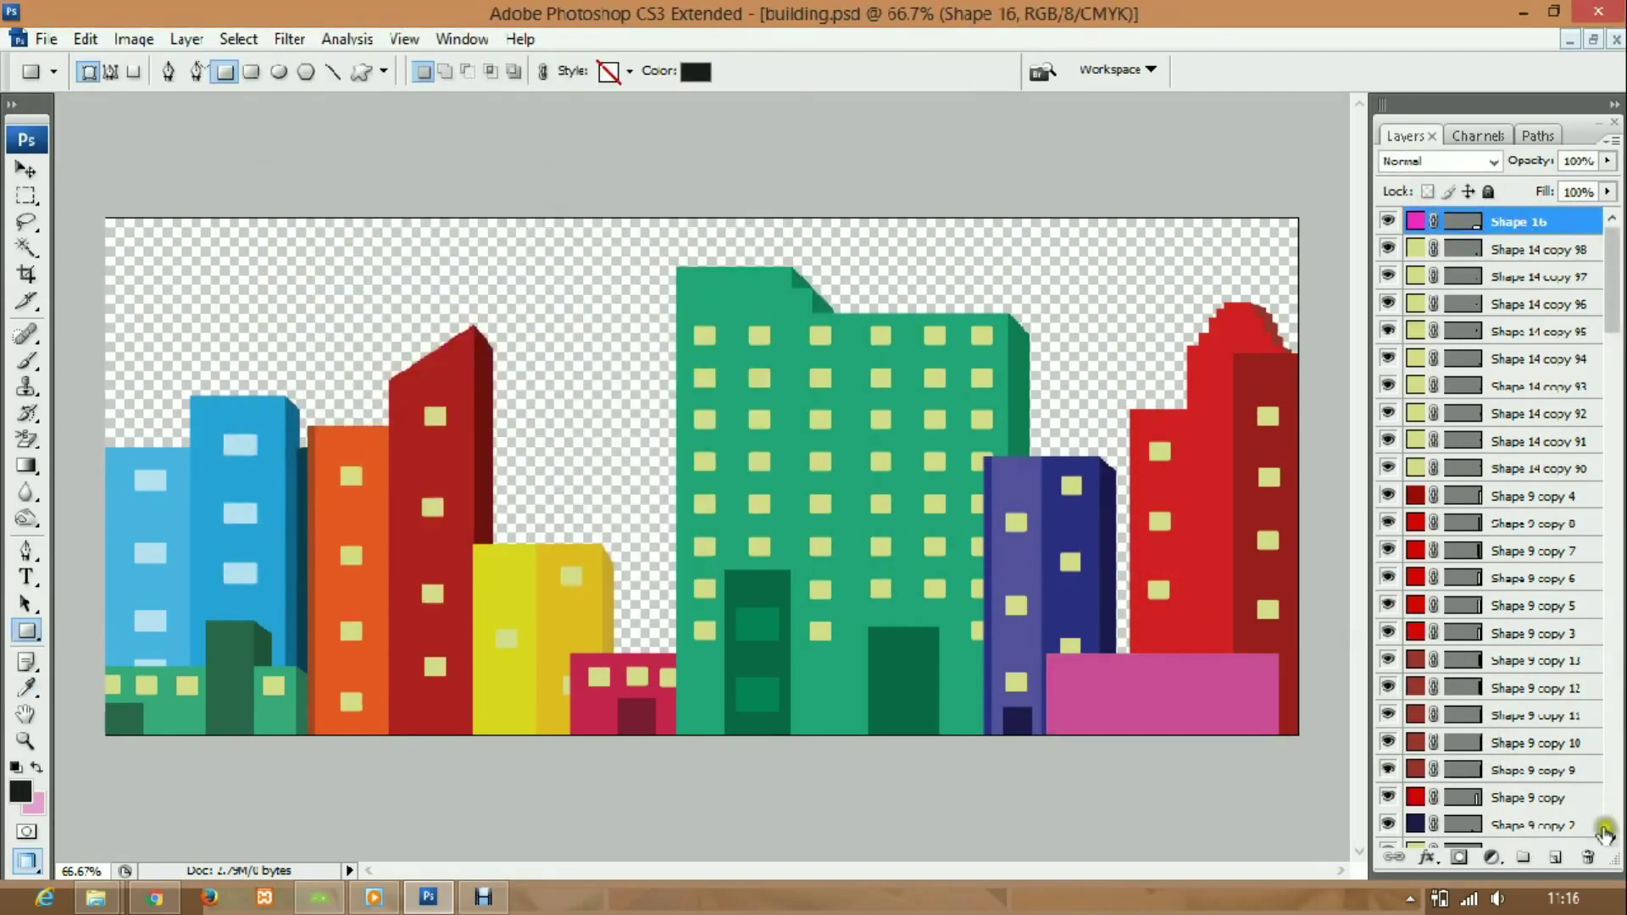
left_click_drag(1518, 221, 1585, 858)
- Select every building layer and raise the whole skyline upward
left_click(1535, 221)
mouse_move(1613, 279)
left_mouse_down()
mouse_move(1613, 814)
mouse_move(1614, 287)
left_mouse_up()
left_click(1568, 827, "shift")
key("ctrl+t")
left_click_drag(722, 219, 723, 232)
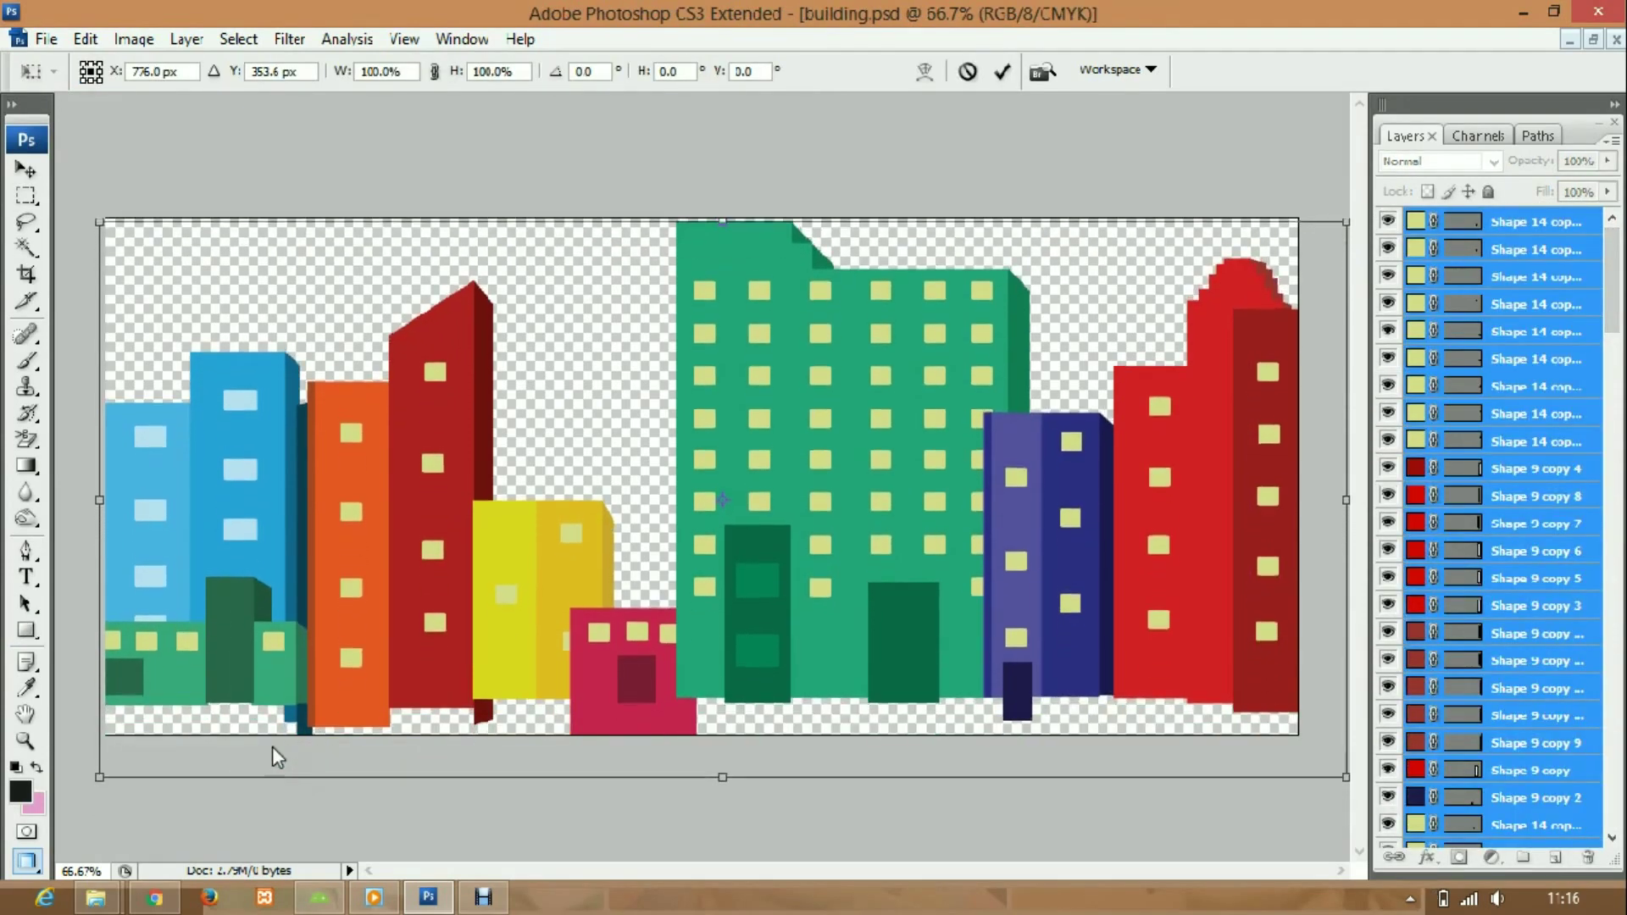
key("Return")
- Draw a dark grey road strip across the bottom of the canvas
left_click_drag(81, 687, 1348, 735)
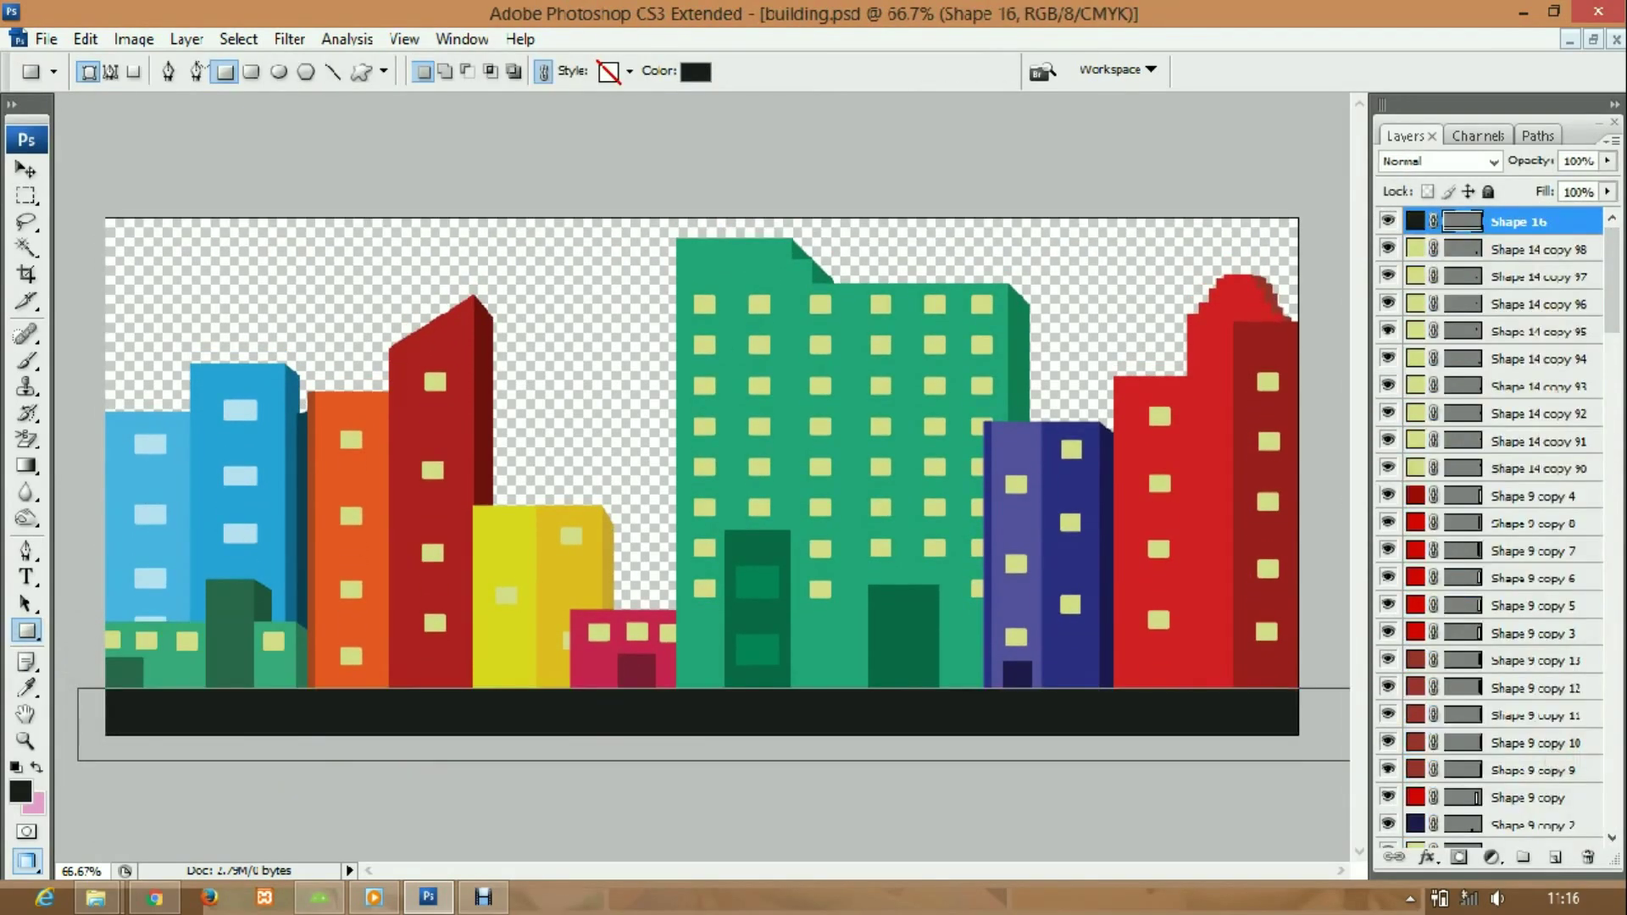
double_click(1416, 221)
left_click(795, 234)
left_click(27, 168)
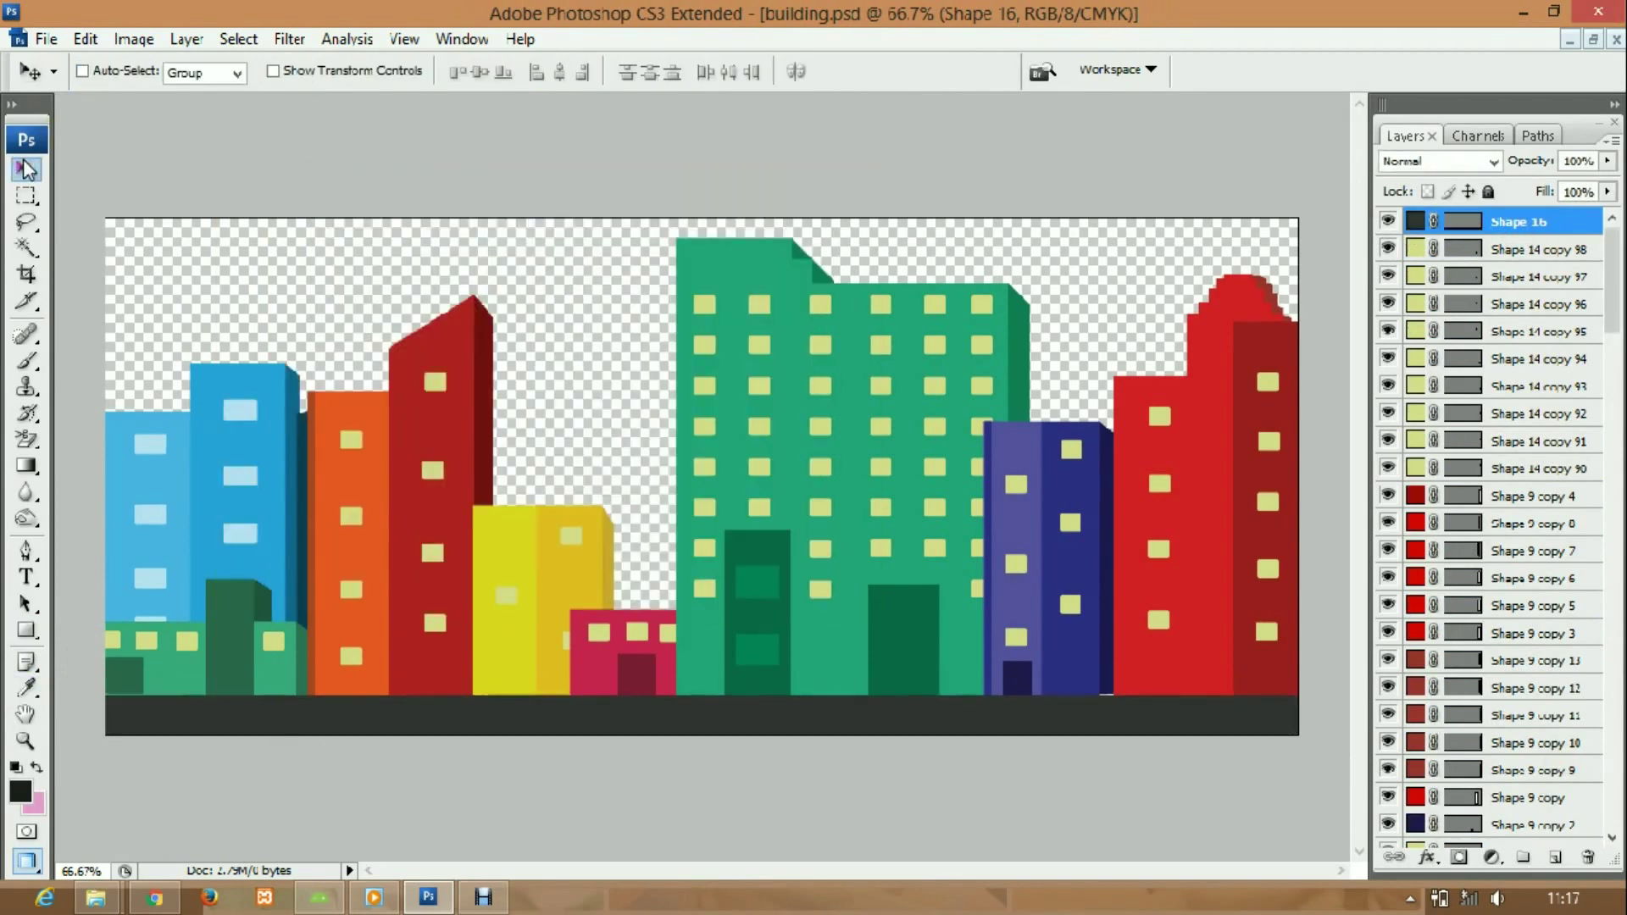
- Duplicate a yellow window square layer
right_click(1526, 250)
left_click(1381, 323)
key("Return")
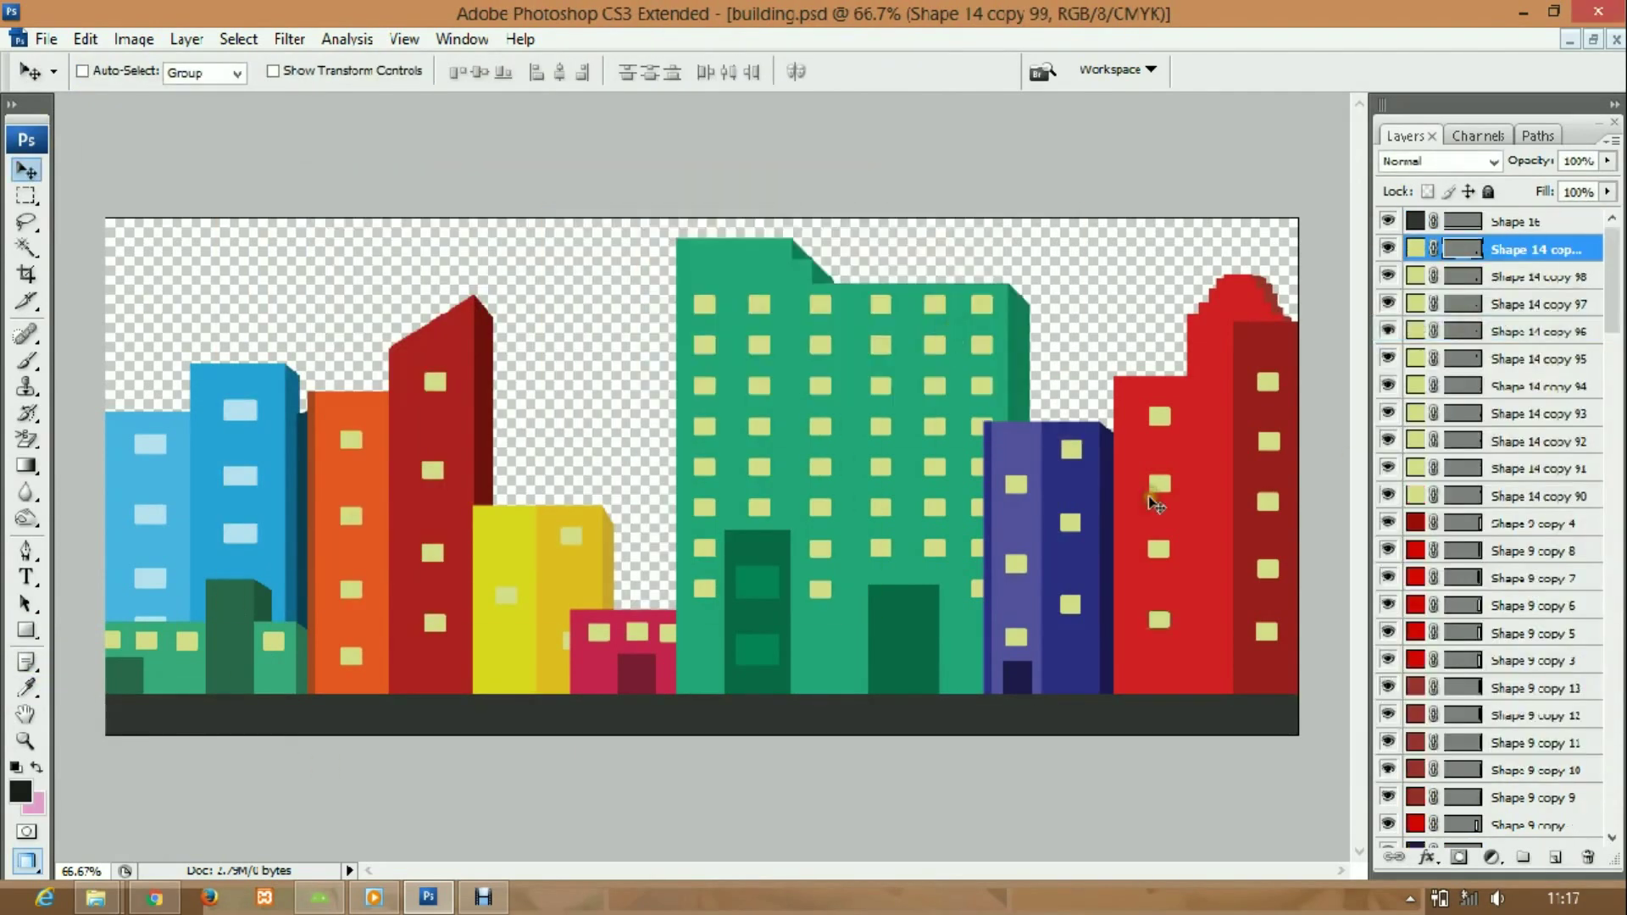
- Draw a small white rectangular lane dash on the road
left_click(26, 607)
left_click_drag(140, 713, 182, 719)
double_click(1415, 222)
left_click(241, 237)
left_click(843, 228)
- Reshape and slant the white lane dash
key("v")
left_click(26, 631)
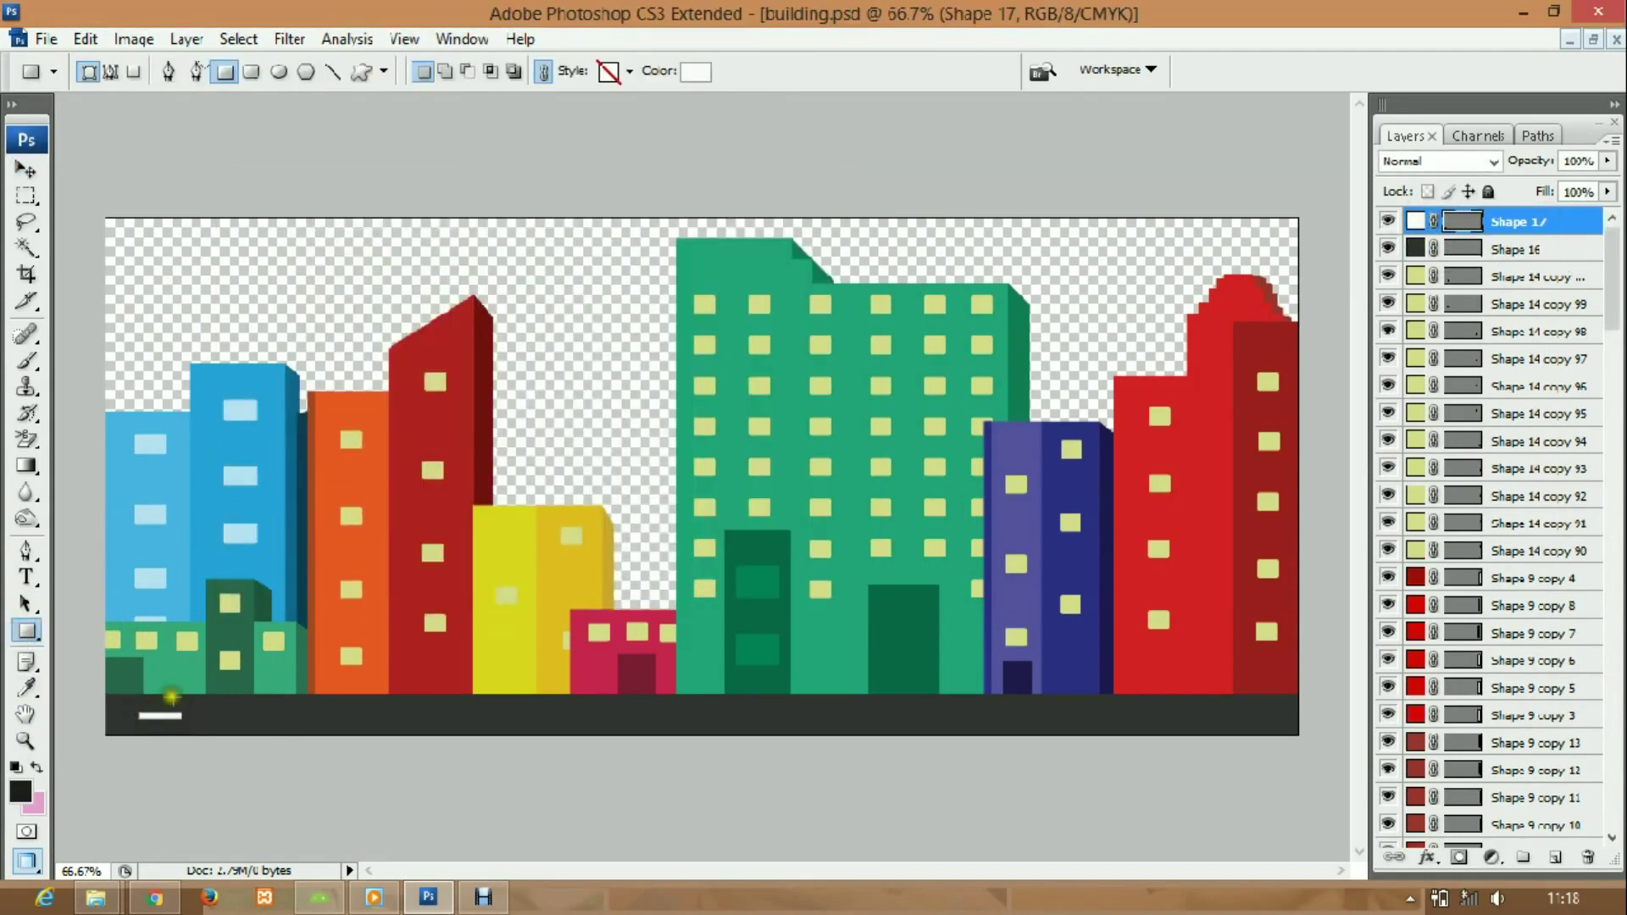
right_click(164, 717)
left_click(212, 593)
right_click(169, 721)
left_click(220, 508)
- Duplicate the lane dash into more copies further along the road
left_click(1526, 249)
right_click(1526, 222)
left_click(1381, 296)
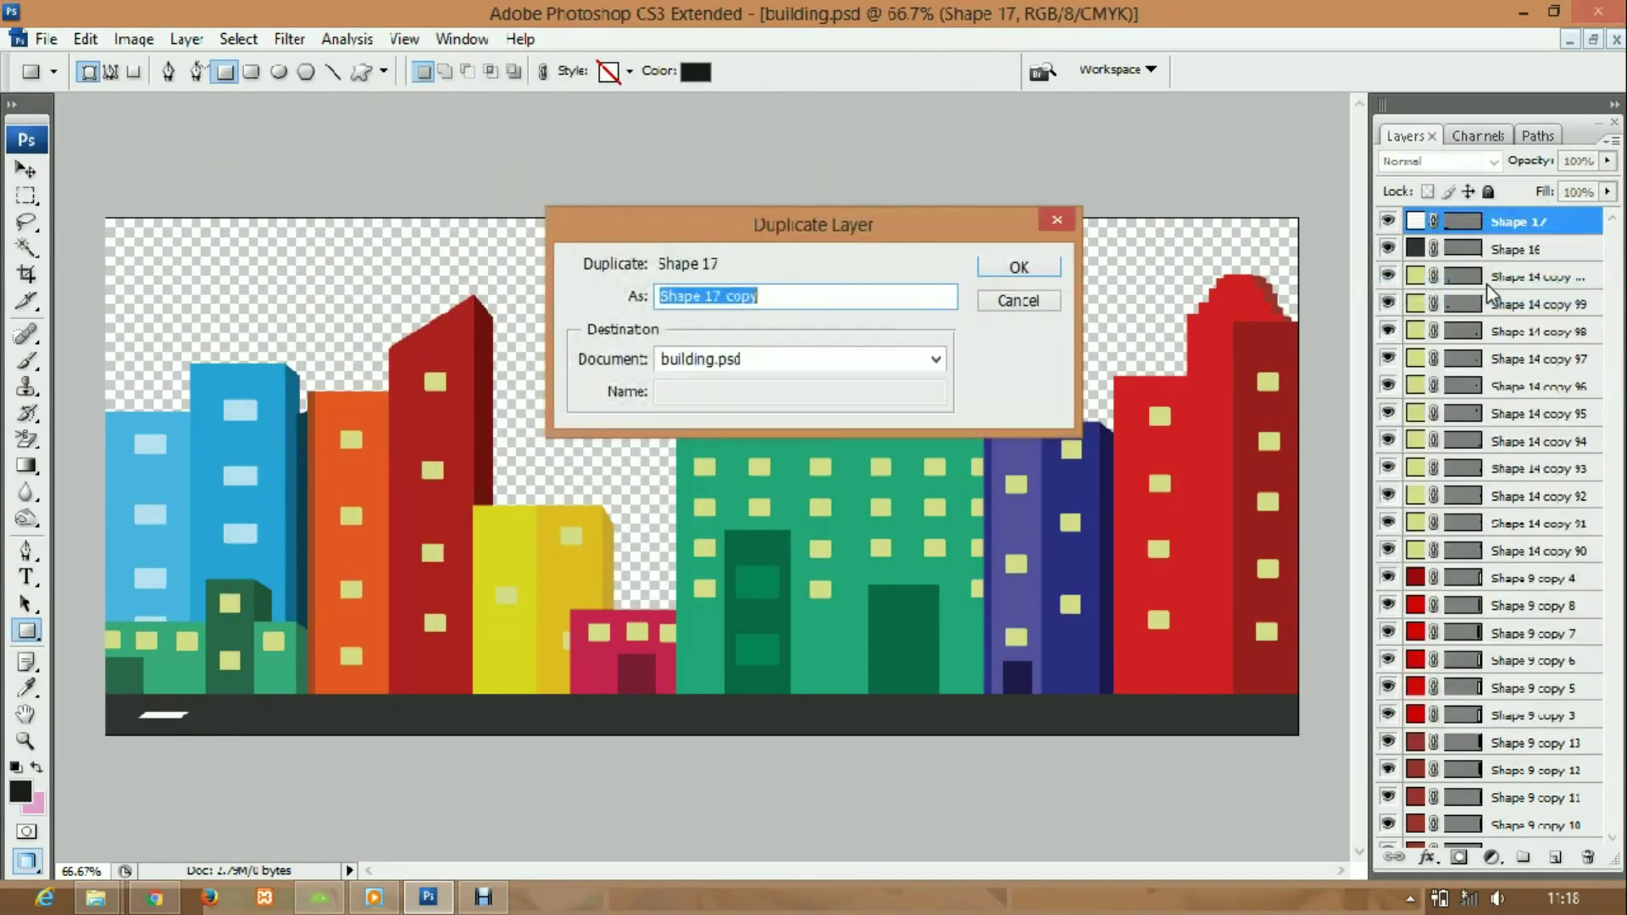
key("Return")
left_click(27, 167)
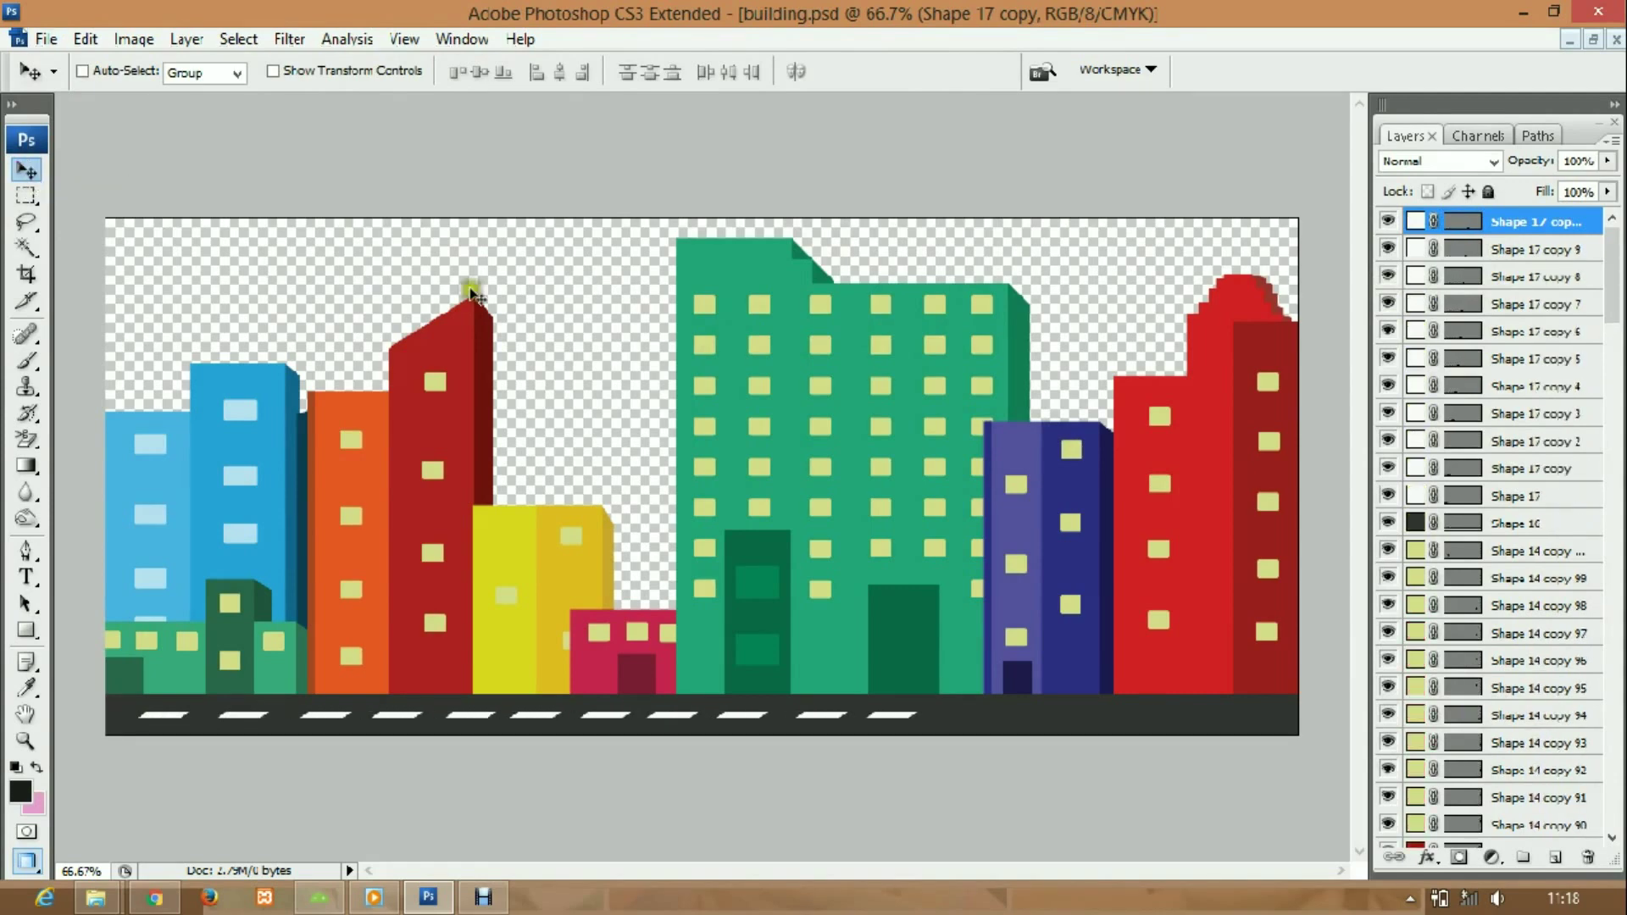
key("ctrl+j")
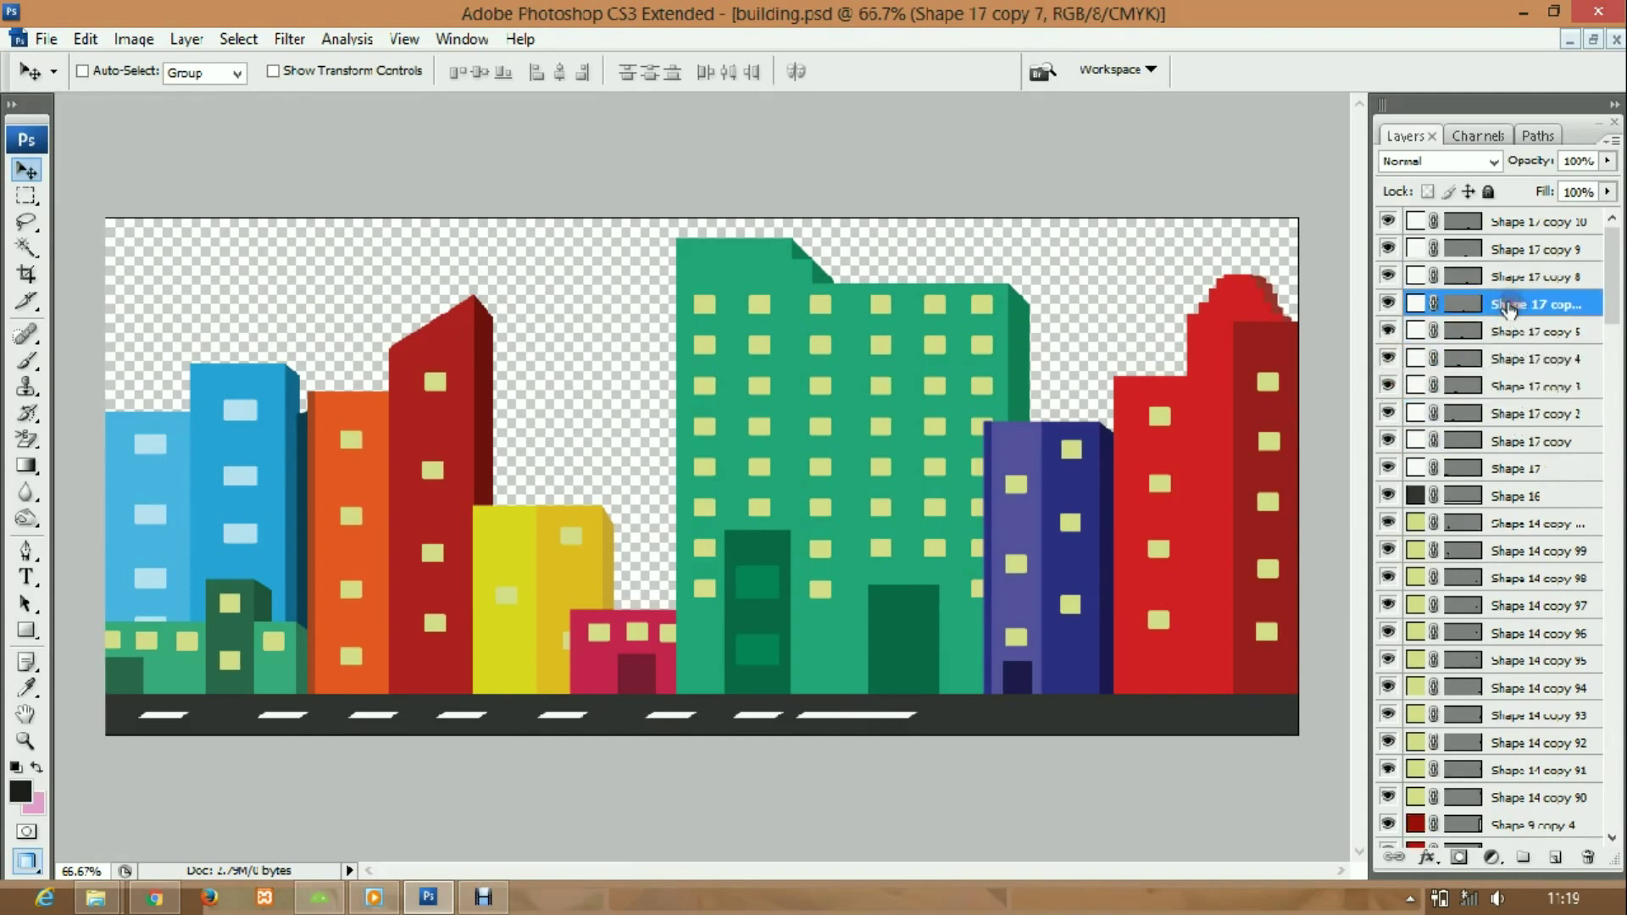
- Select all the Shape 17 lane dash layers together
left_click(1530, 222)
left_click(1539, 277)
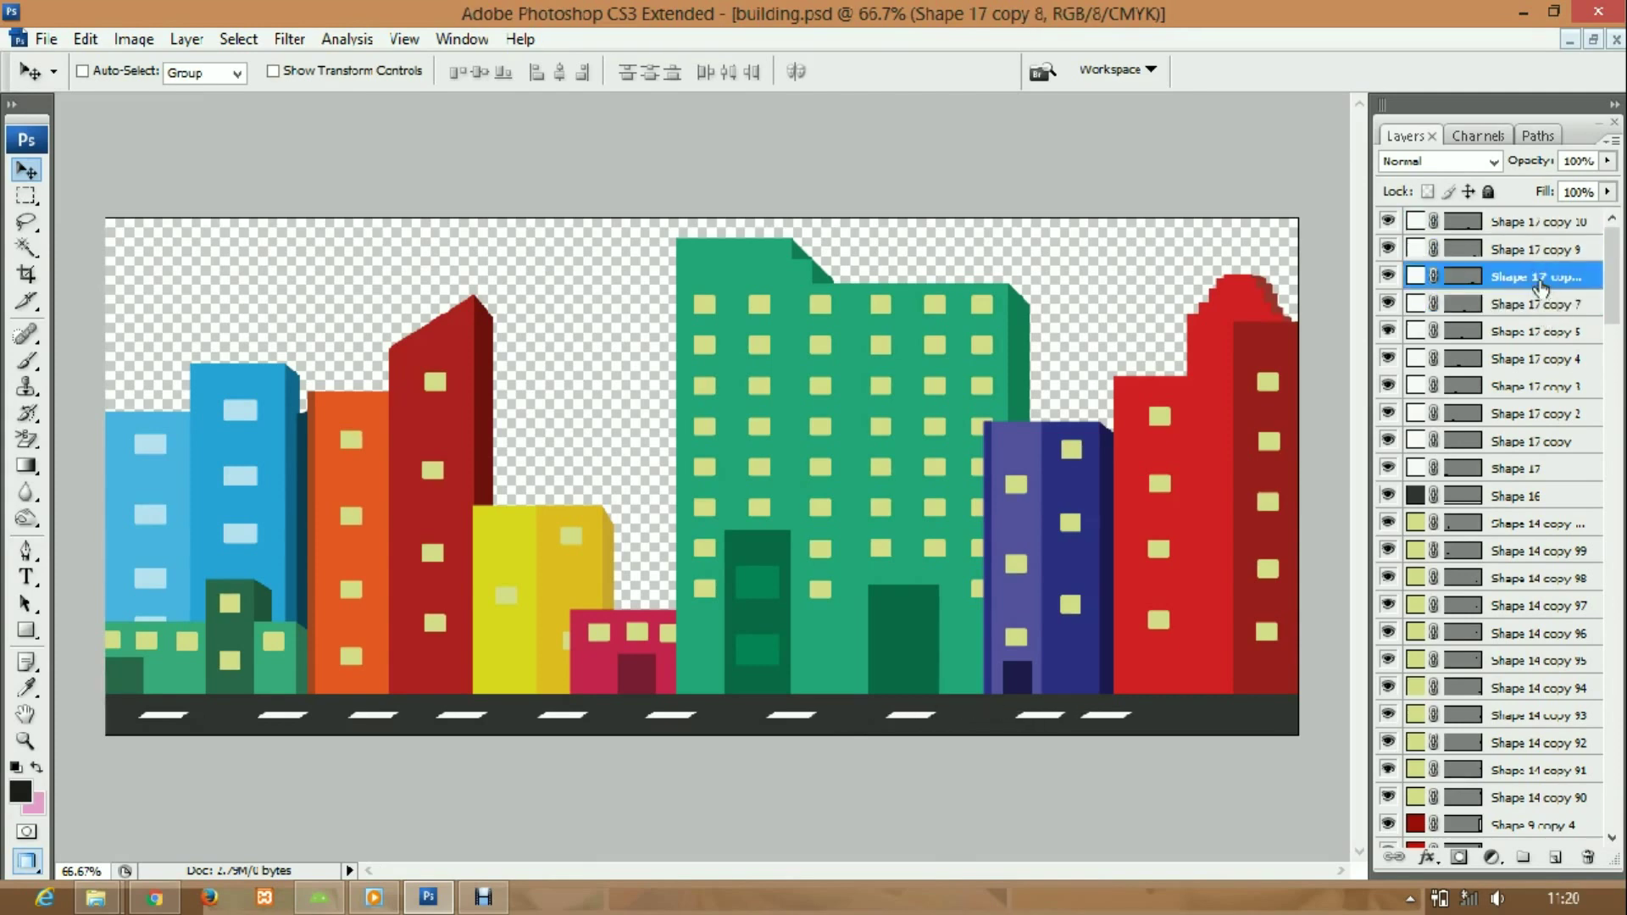
left_click(1533, 222)
left_click(1540, 250)
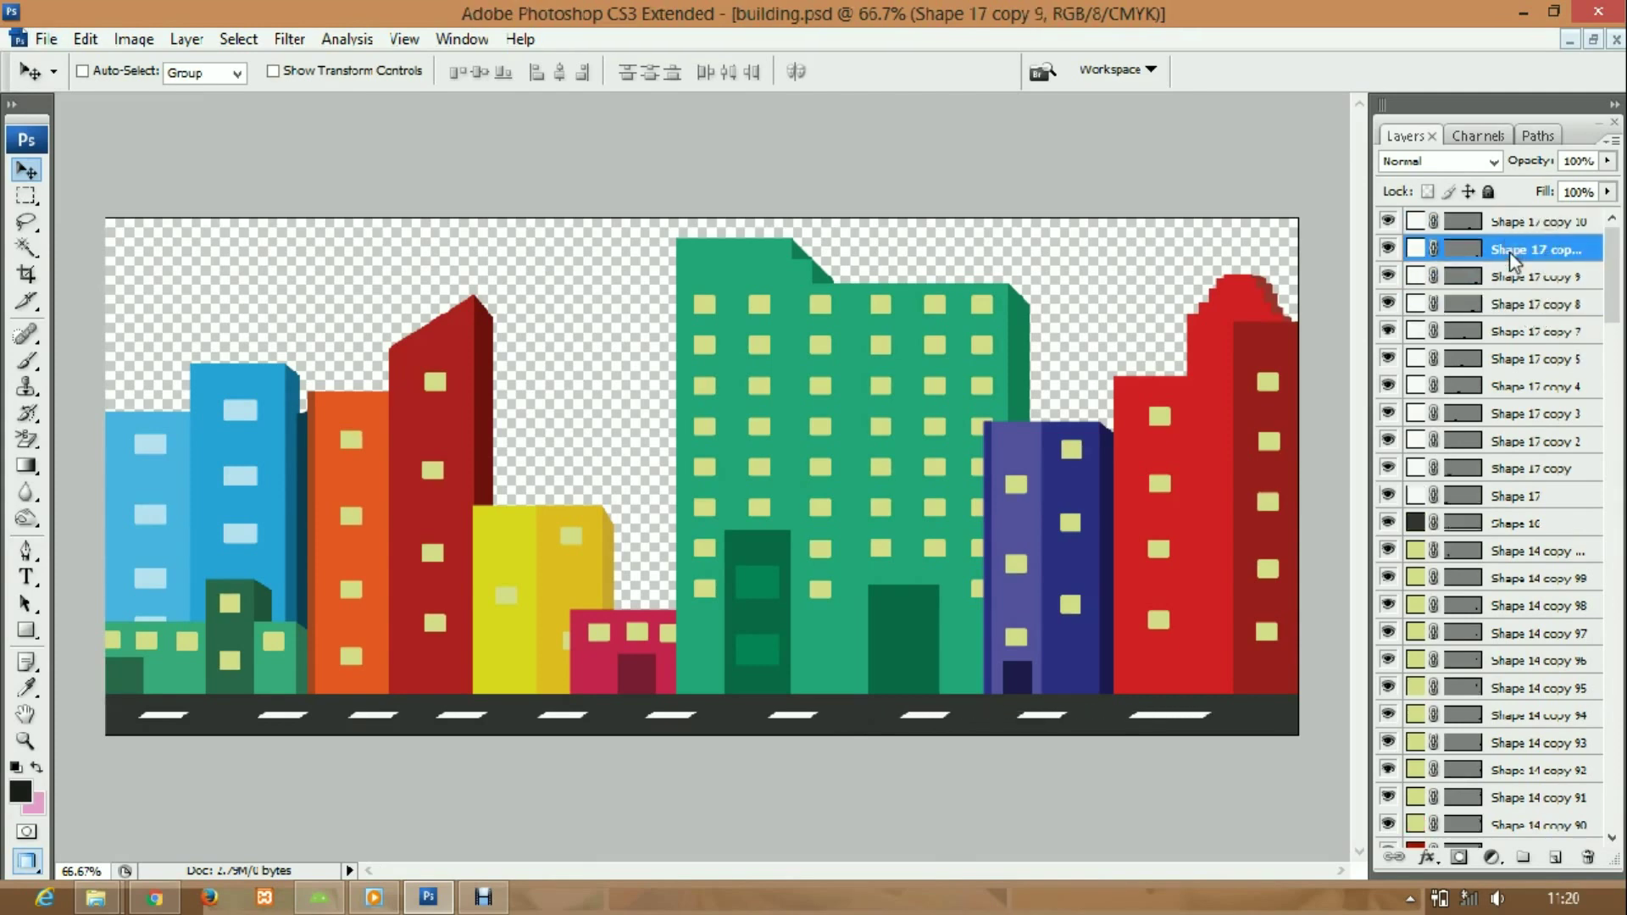
right_click(1492, 330)
left_click(1518, 496)
left_click(1526, 223, "shift")
right_click(1525, 222)
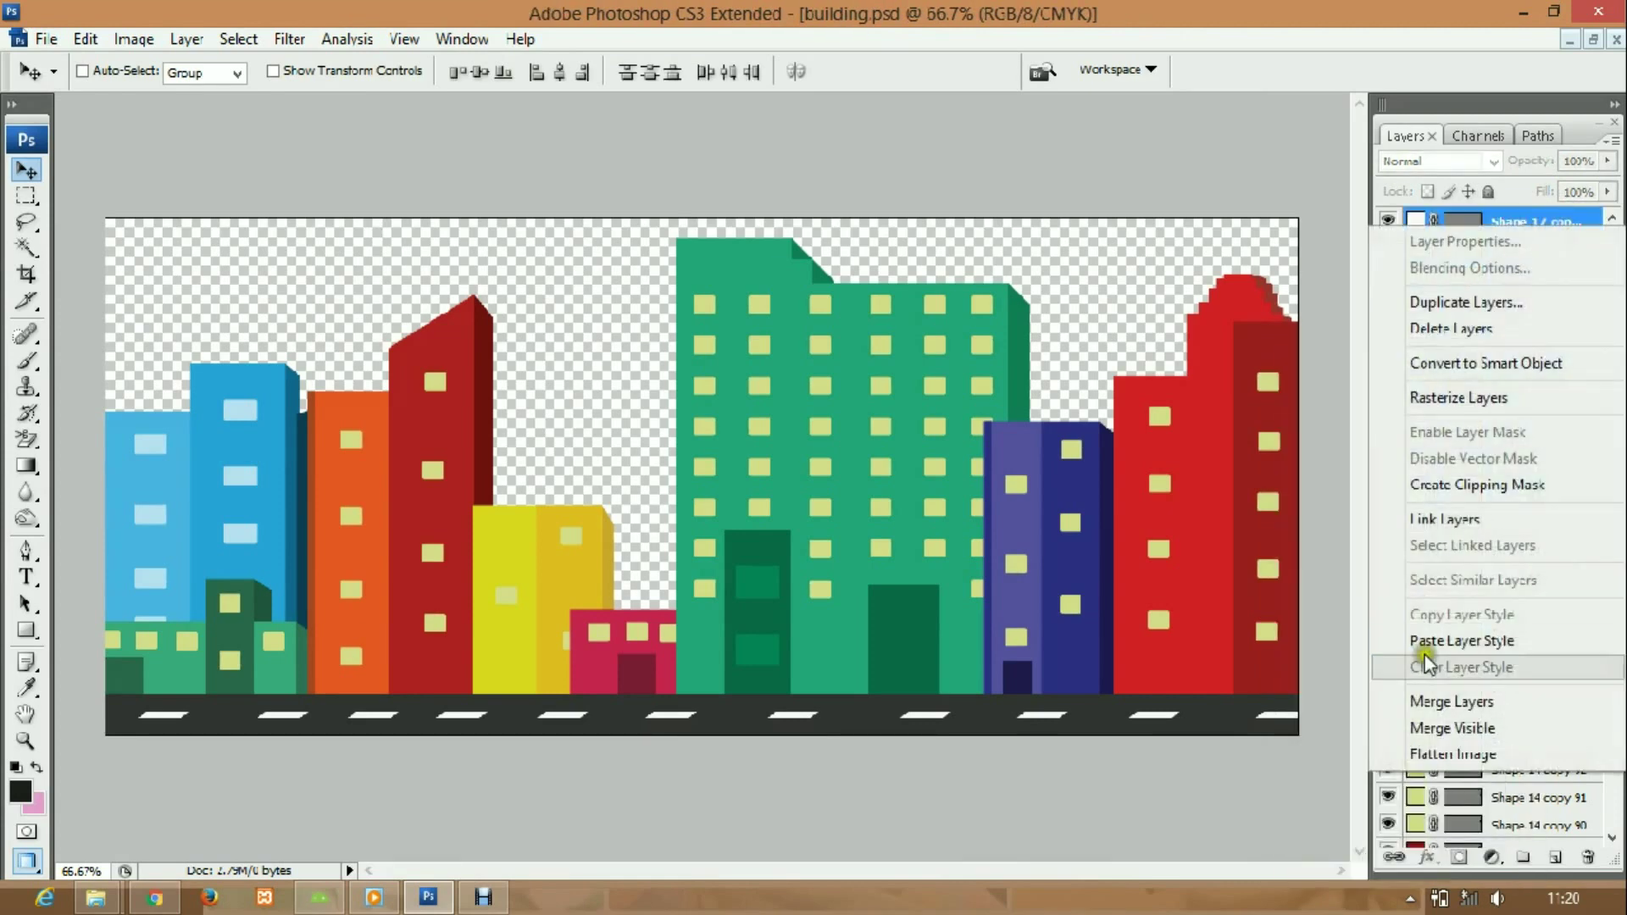
left_click(1425, 643)
- Free Transform the dashes to 80% height, then draw a dark rectangle across the sky
key("ctrl+t")
right_click(497, 367)
key("Escape")
key("Return")
key("u")
key("ctrl+t")
right_click(678, 715)
left_click(733, 715)
key("Escape")
key("ctrl+t")
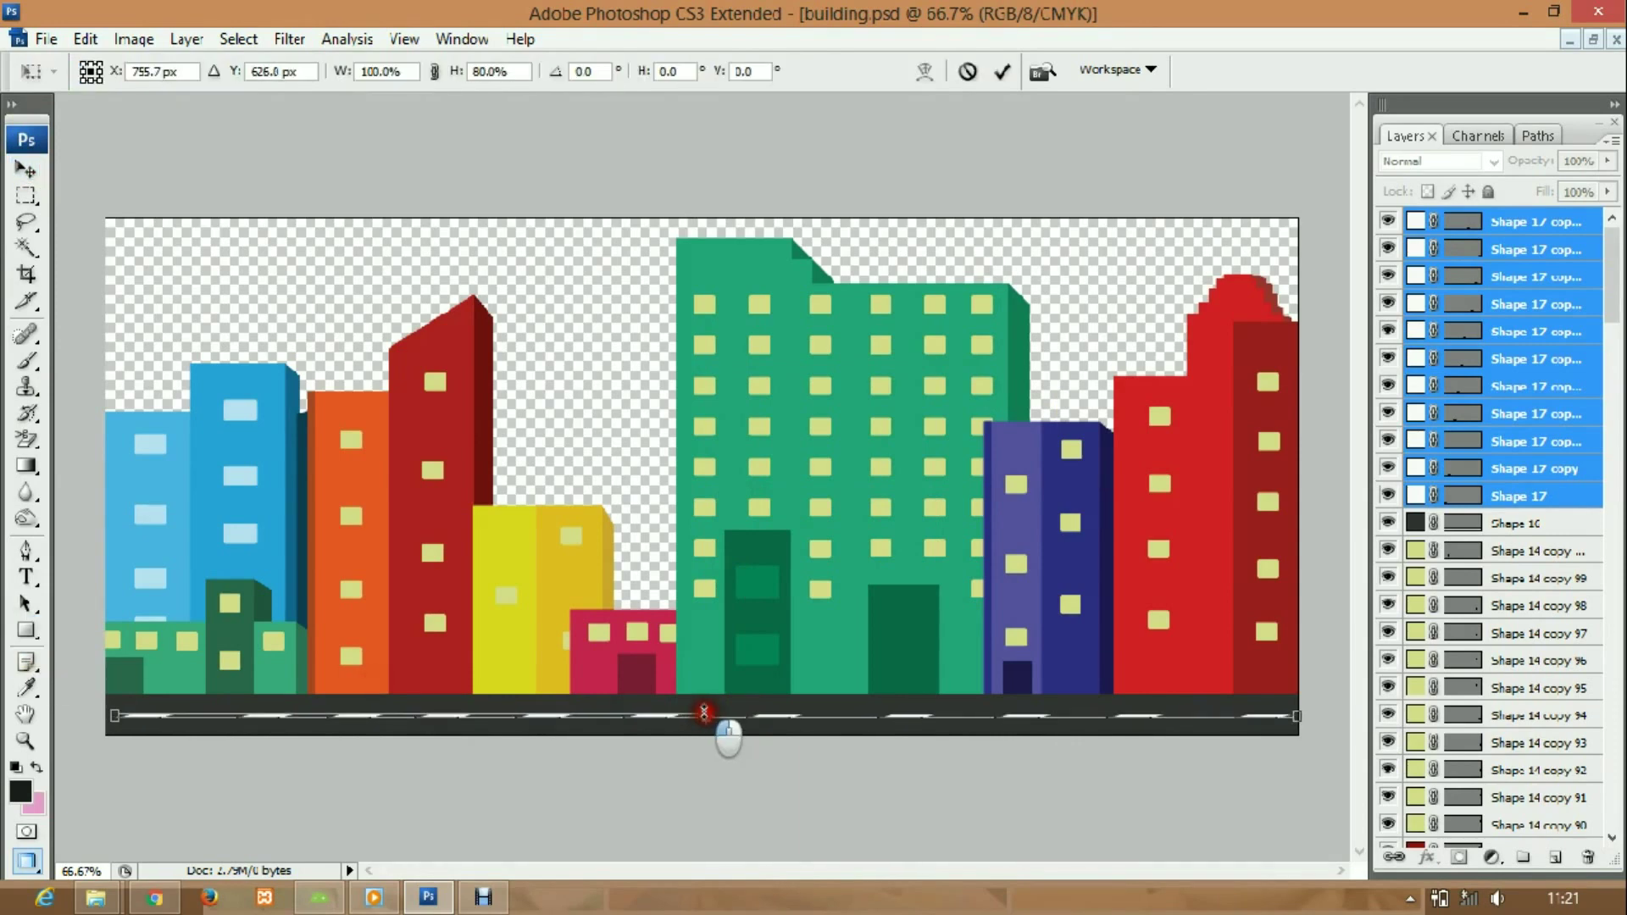
key("Return")
left_click_drag(78, 197, 1349, 651)
mouse_move(1517, 219)
left_mouse_down()
mouse_move(1528, 813)
mouse_move(1569, 315)
left_mouse_up()
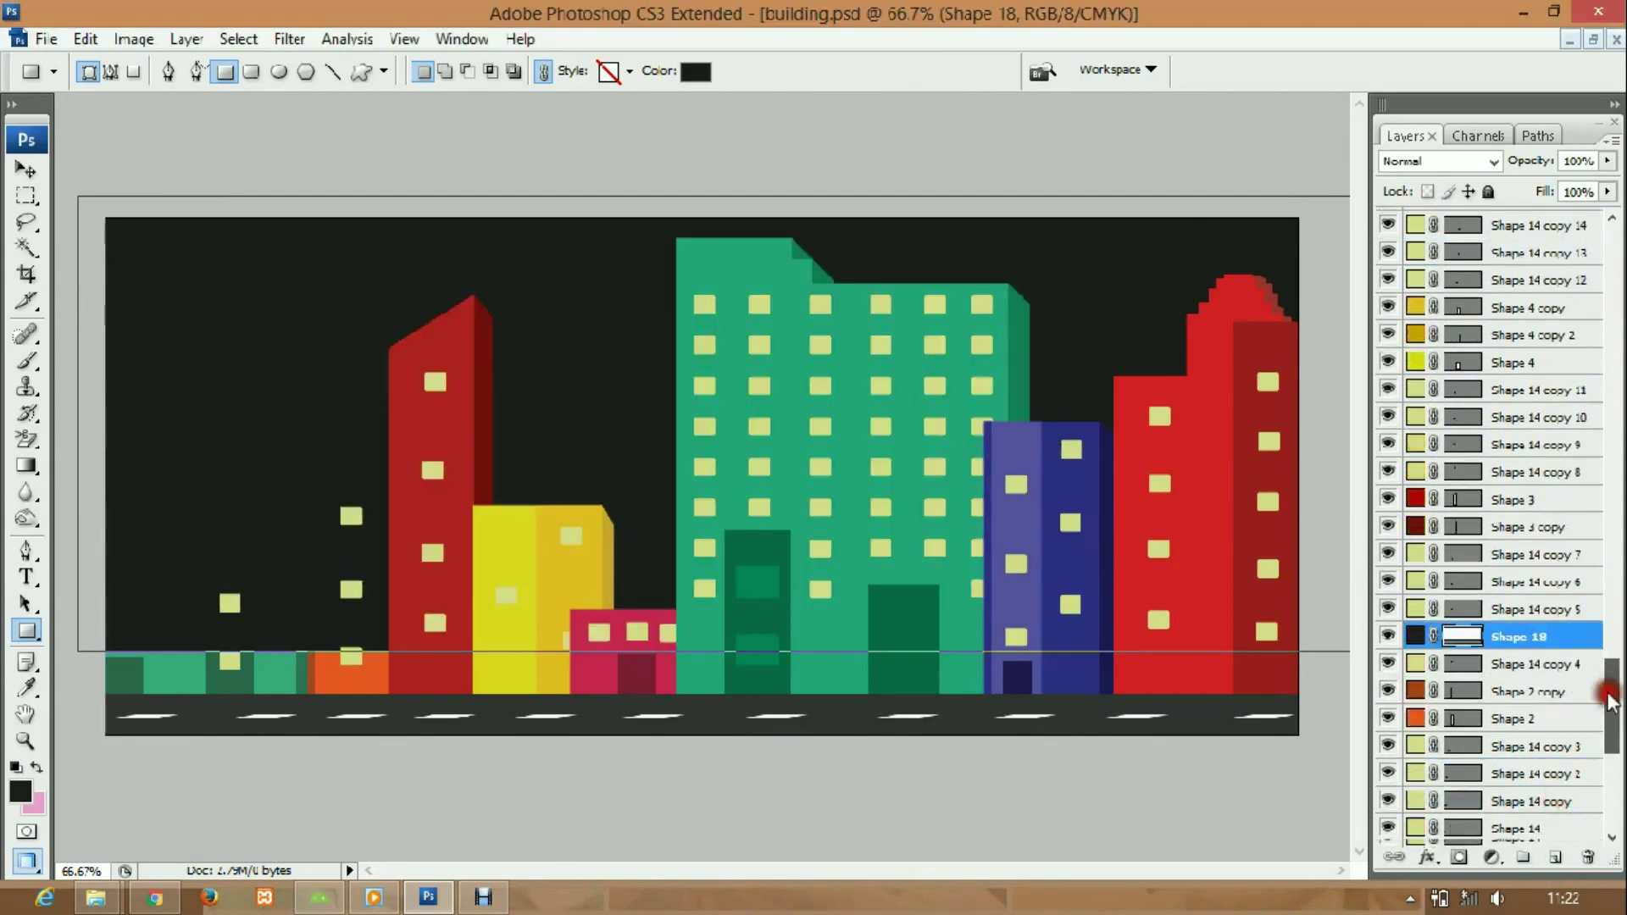
- Move the dark Shape 18 rectangle to the bottom of the layer stack
left_click_drag(1568, 315, 1517, 837)
double_click(1416, 834)
key("Return")
left_click(1517, 670)
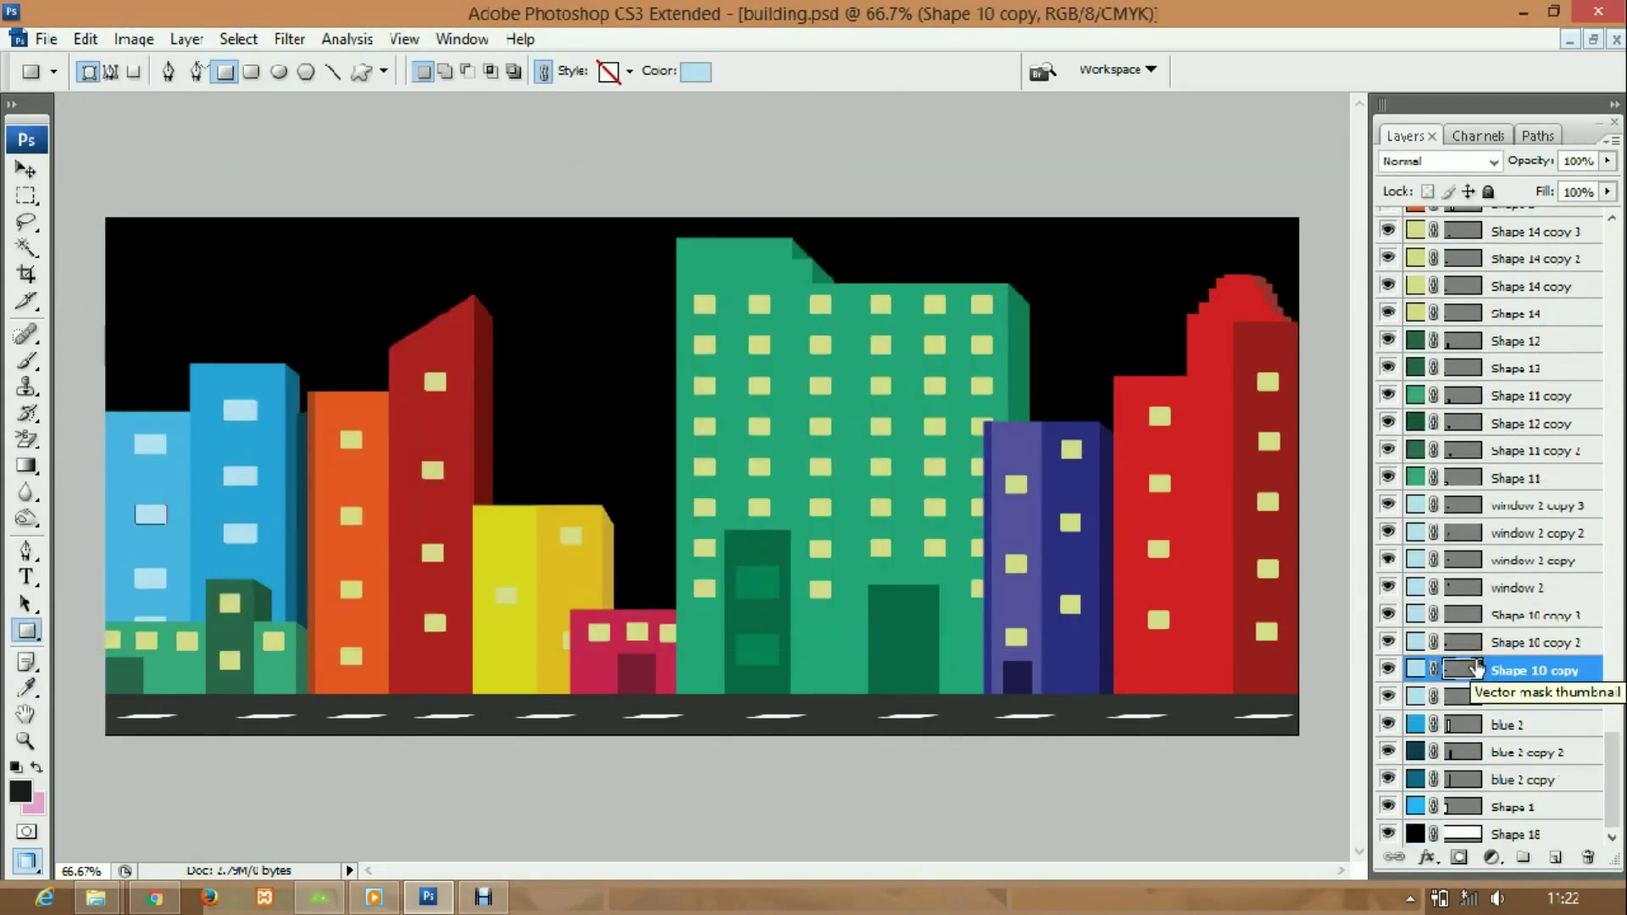
- Draw five-pointed custom-shape stars over the sky, giving one a pale yellow fill
left_click(1517, 752)
left_click(361, 71)
right_click(526, 500)
double_click(391, 492)
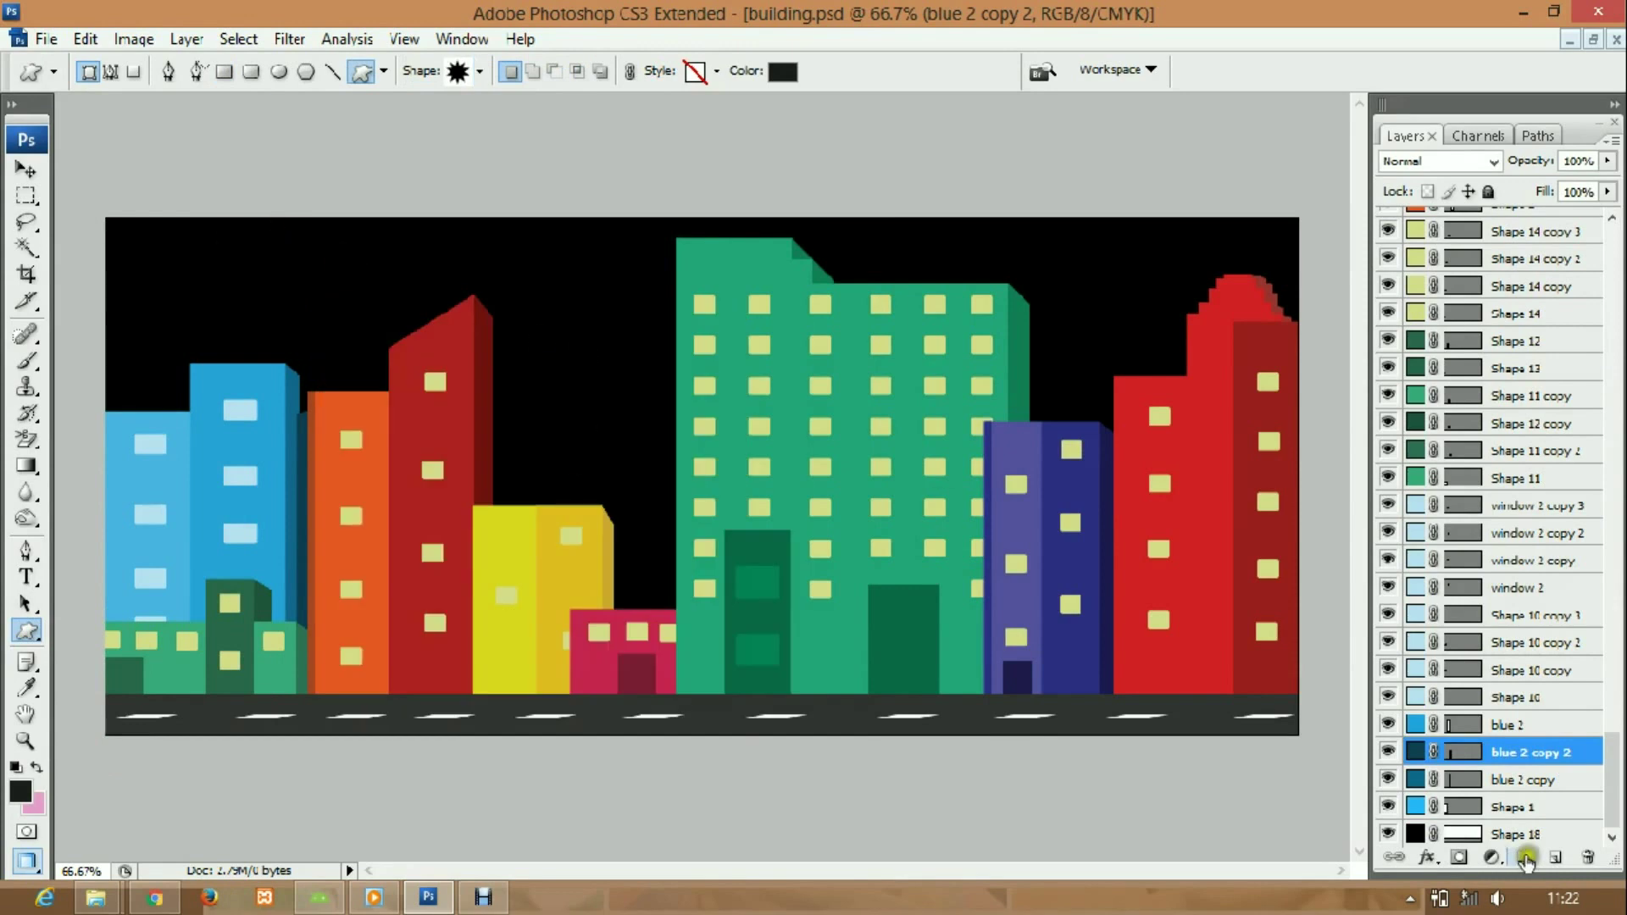
left_click(1518, 834)
right_click(200, 305)
double_click(419, 568)
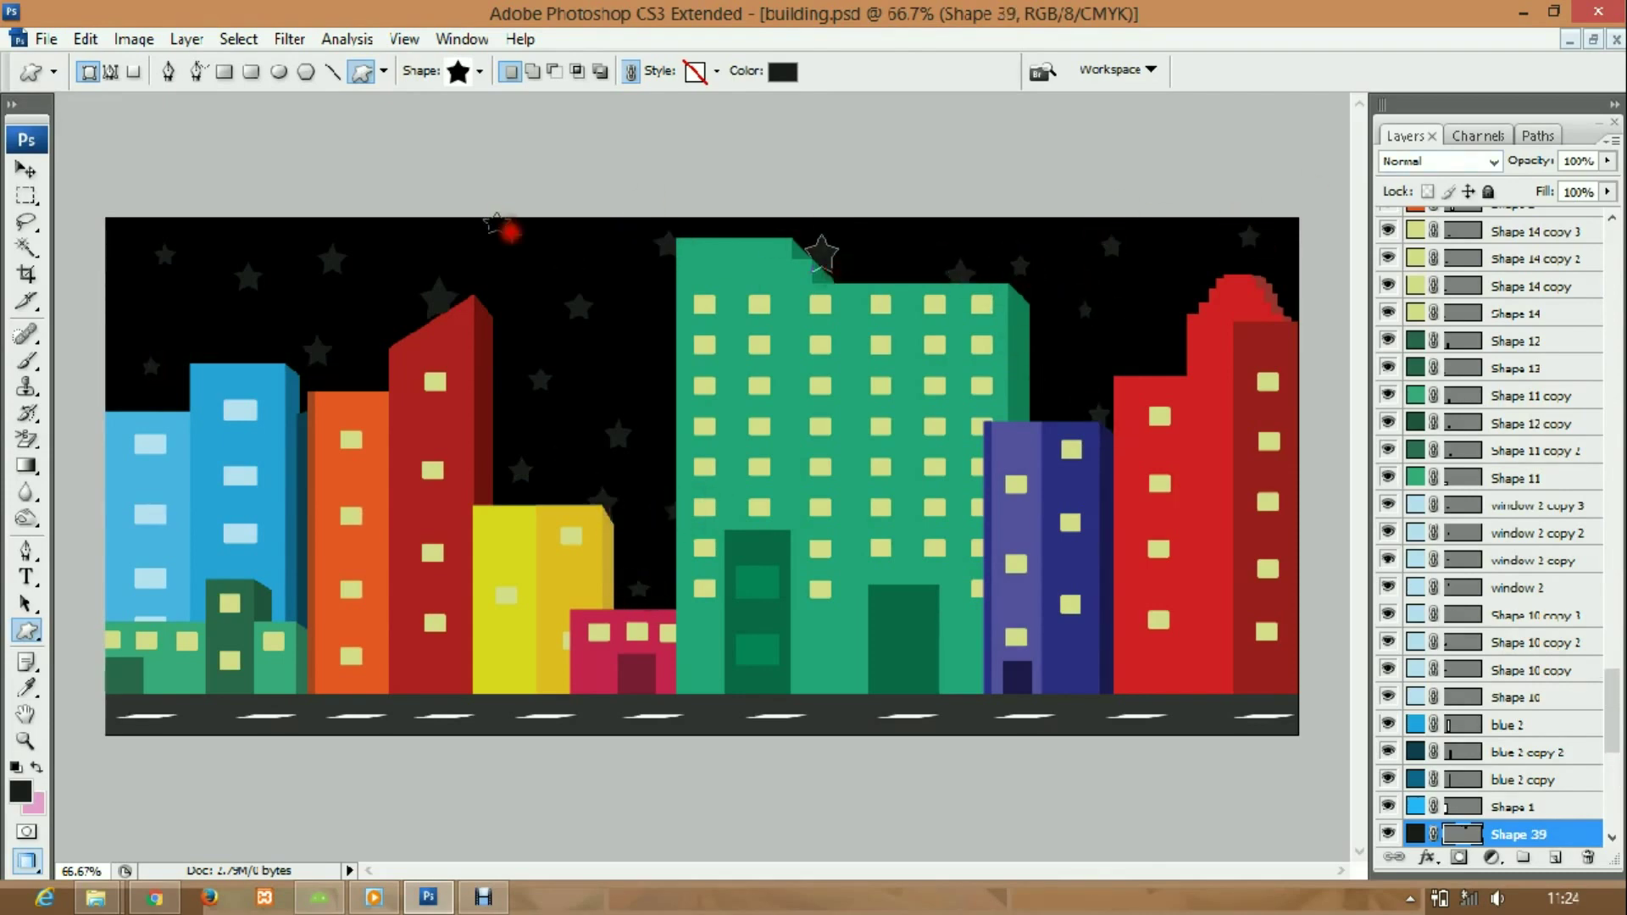
double_click(1415, 724)
left_click_drag(951, 309, 972, 376)
- Give the pale yellow star an Outer Glow with a larger size and a contour preset
left_click(758, 501)
left_click(774, 446)
left_click(1208, 418)
double_click(1568, 724)
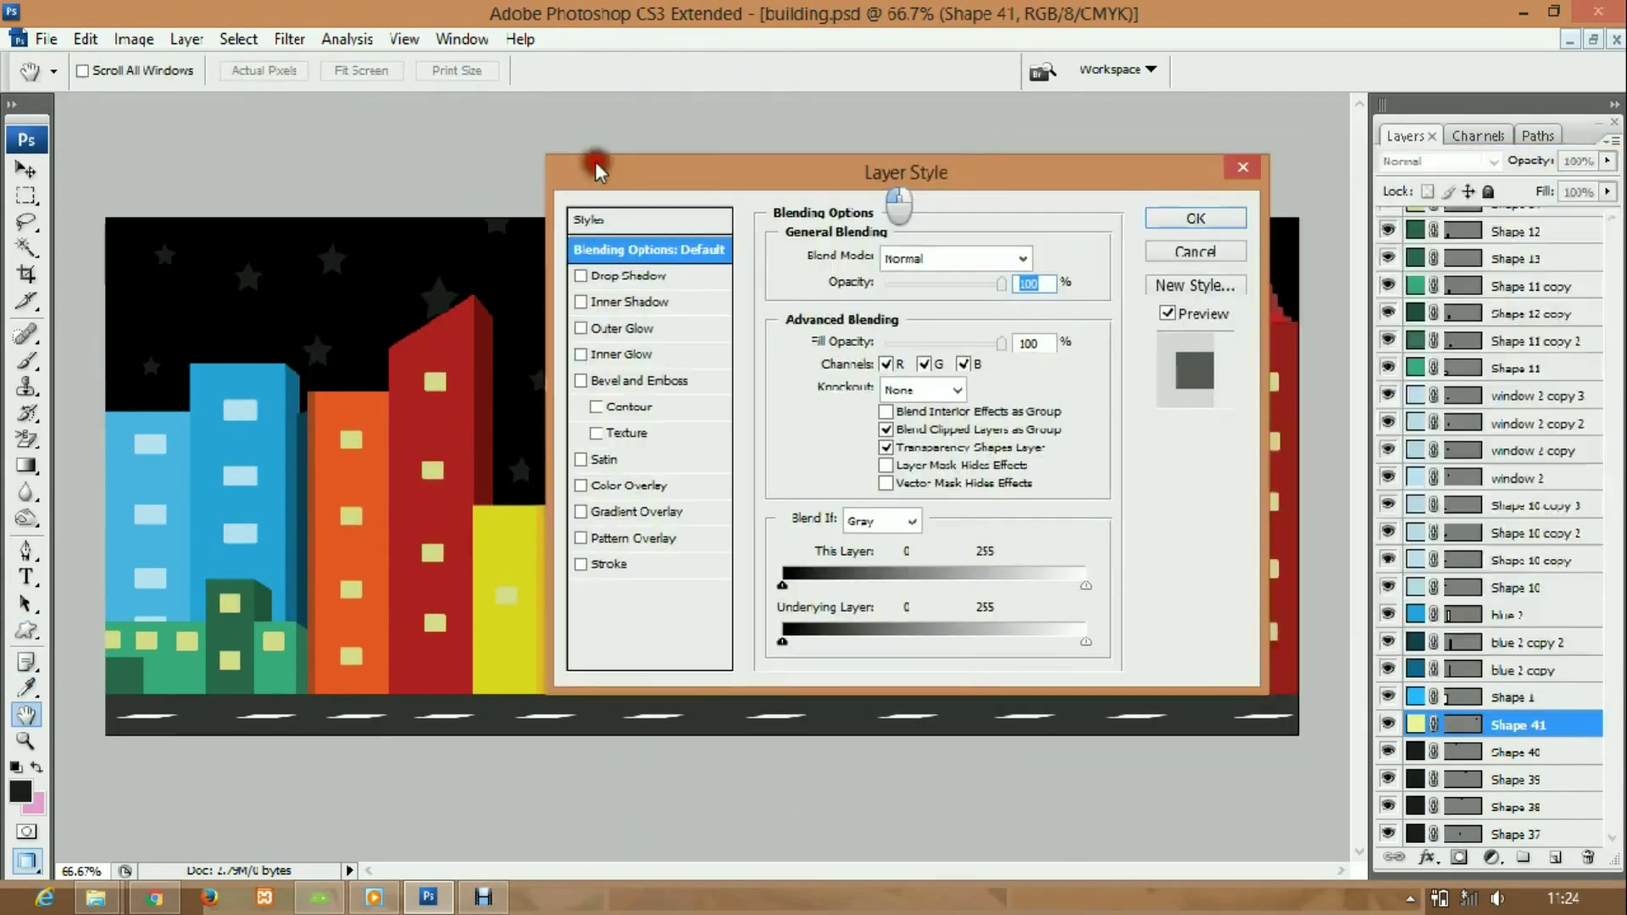
left_click_drag(603, 160, 238, 159)
left_click(259, 322)
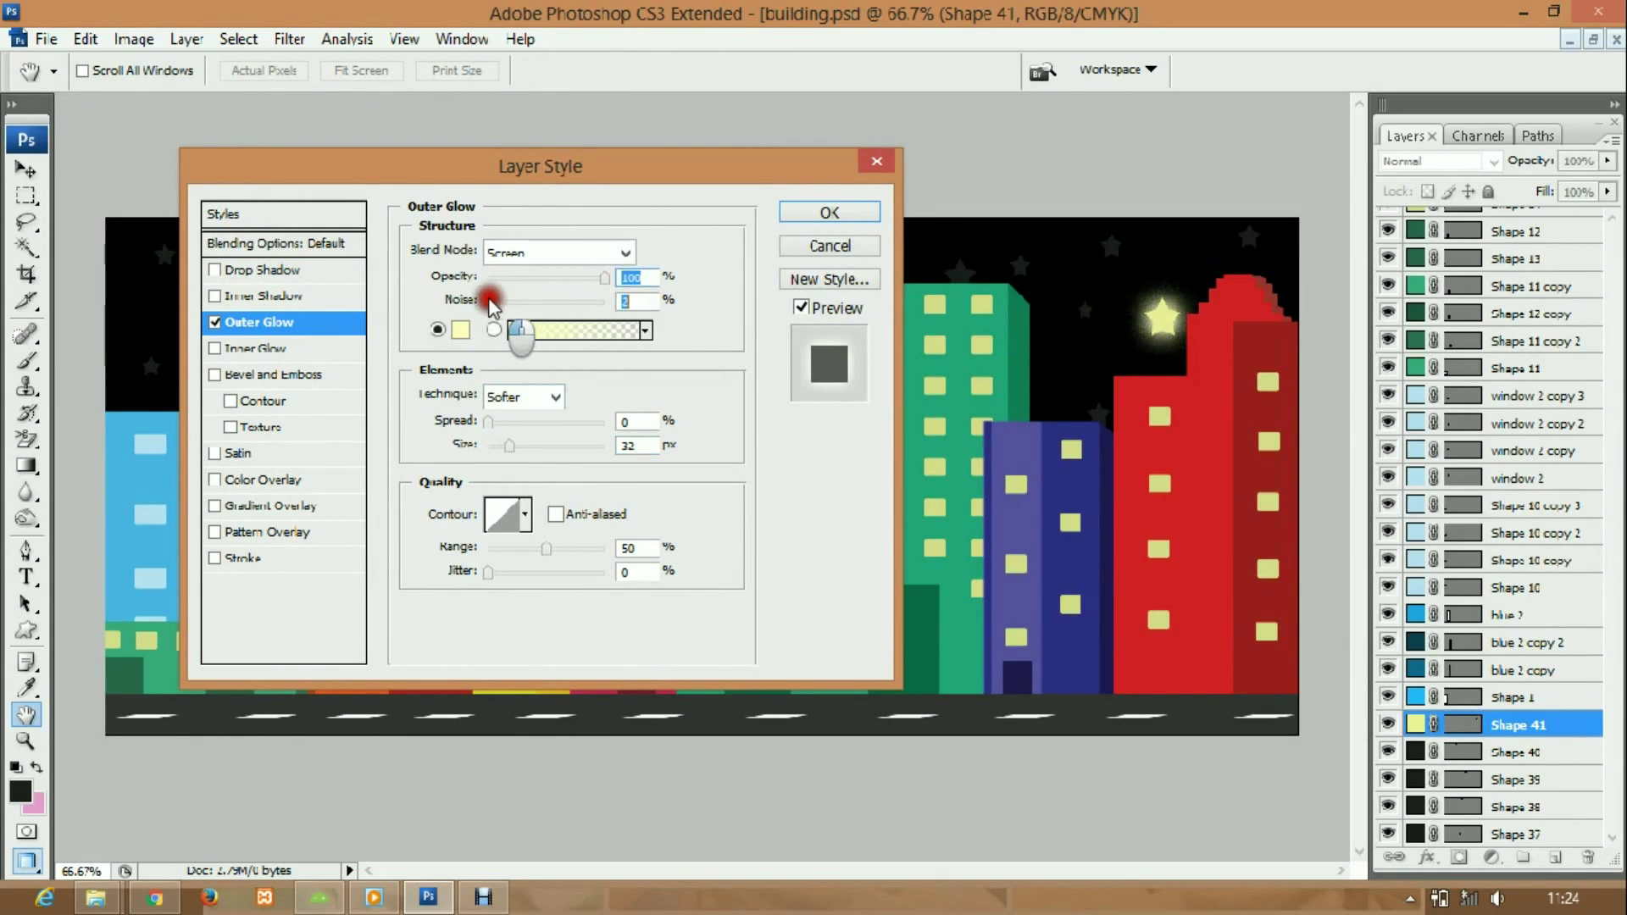
left_click_drag(560, 581, 507, 572)
left_click(525, 513)
double_click(475, 542)
left_click_drag(510, 447, 554, 447)
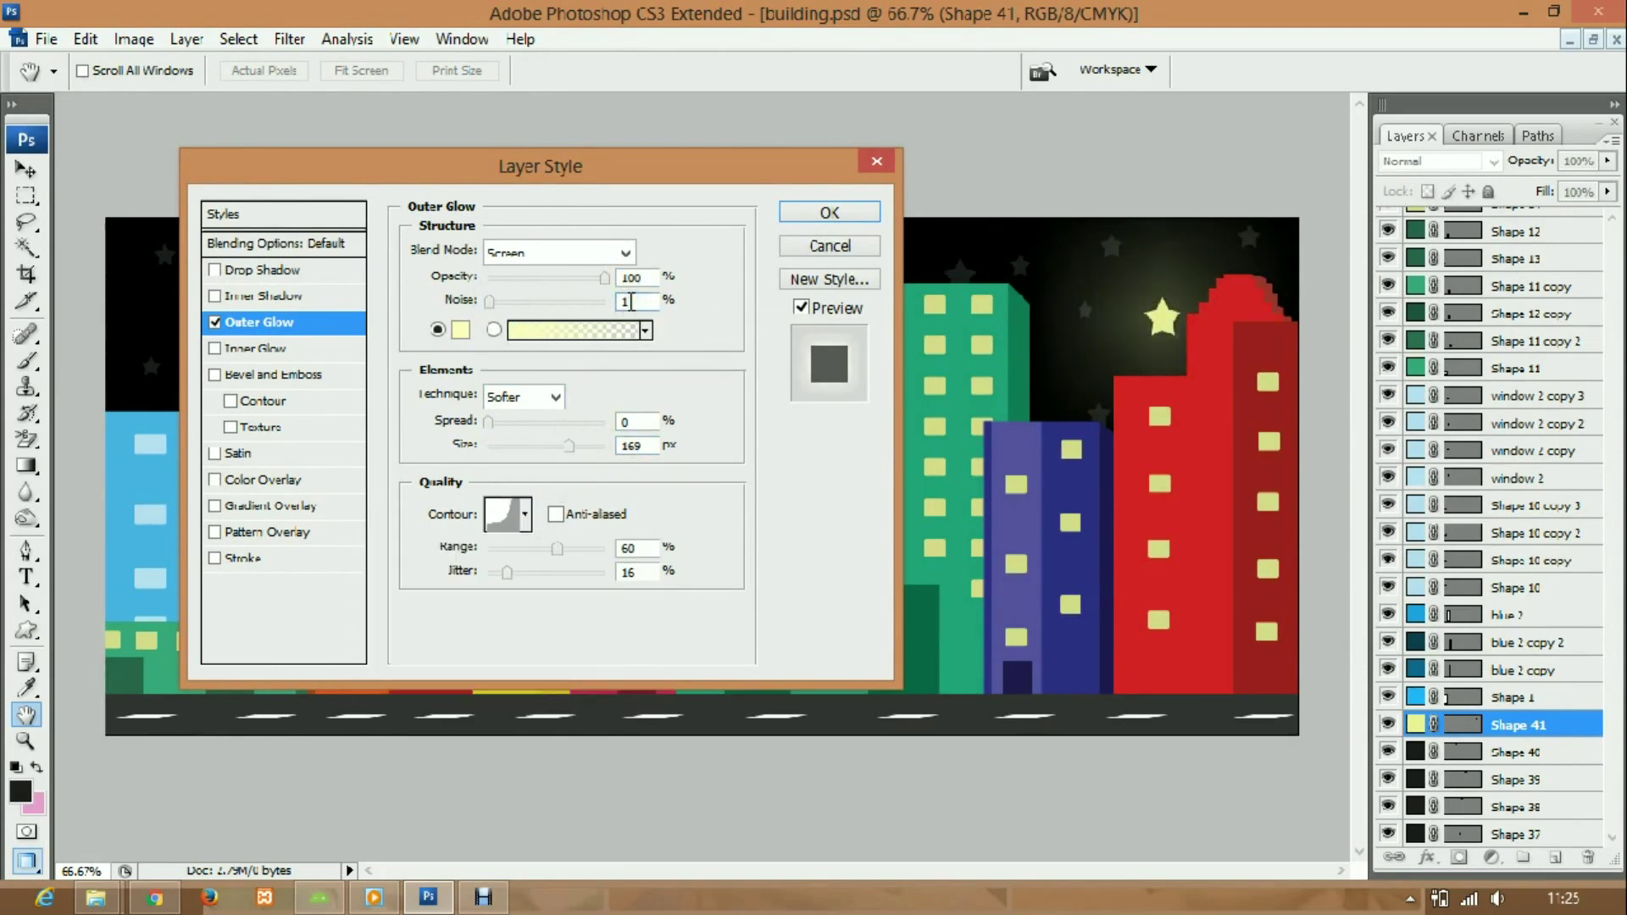
key("Return")
- Copy the star's glow layer style and paste it onto all the other star layers
right_click(1517, 725)
left_click(1453, 562)
right_click(1517, 752)
left_click(1441, 665)
left_click(1548, 365)
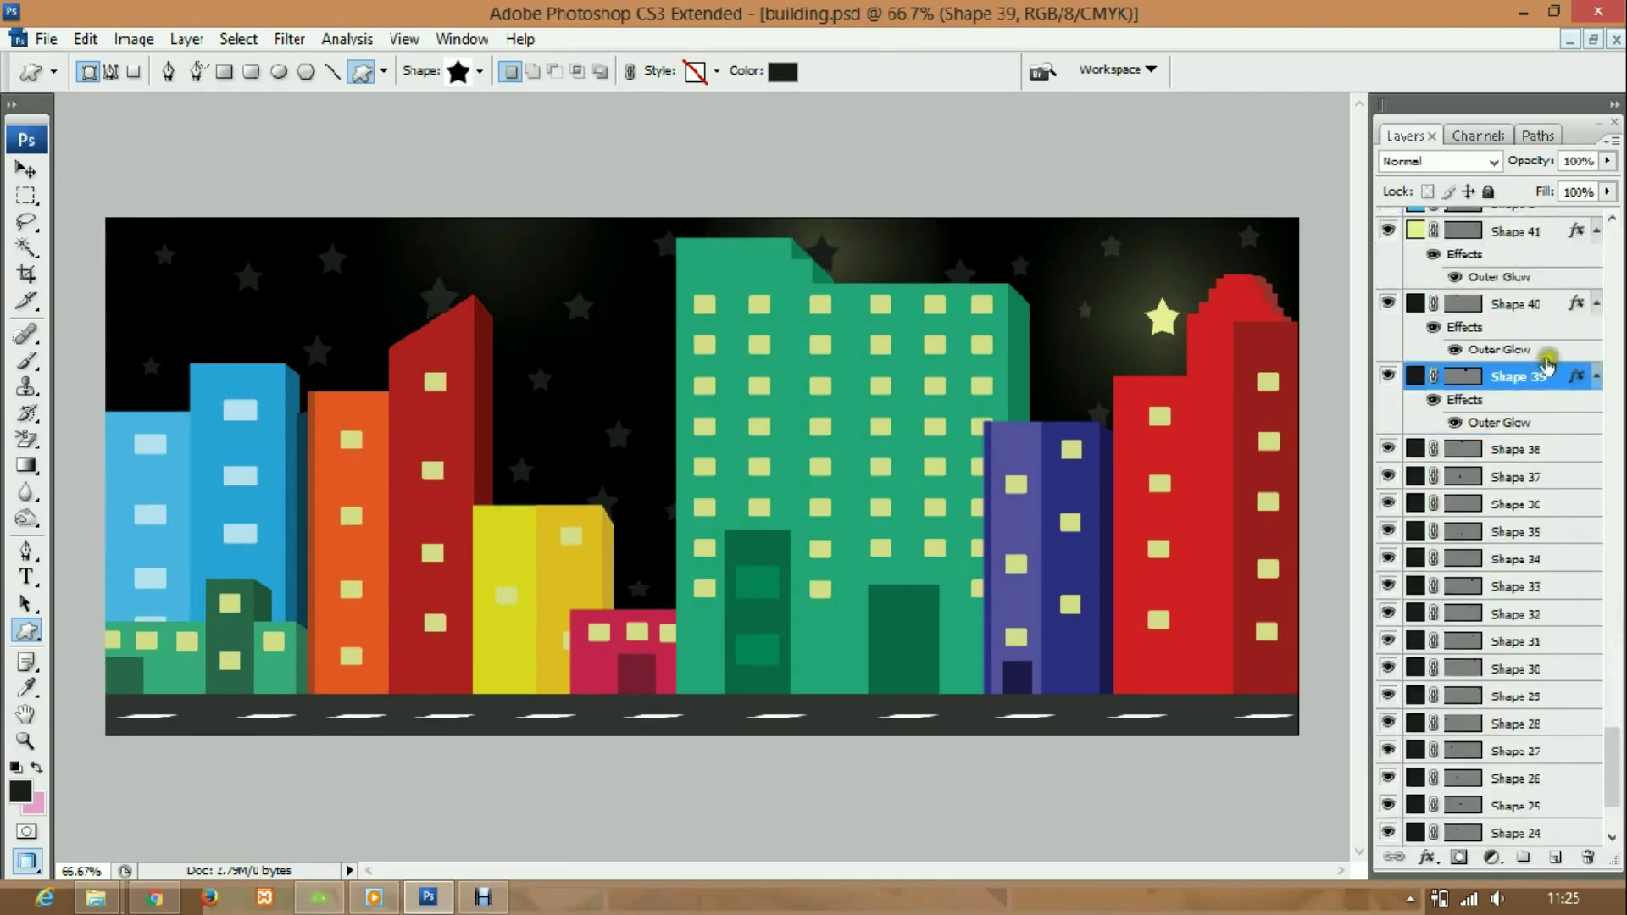
right_click(1518, 449)
left_click(1453, 287)
right_click(1517, 522)
left_click(1453, 361)
right_click(1517, 668)
left_click(1453, 506)
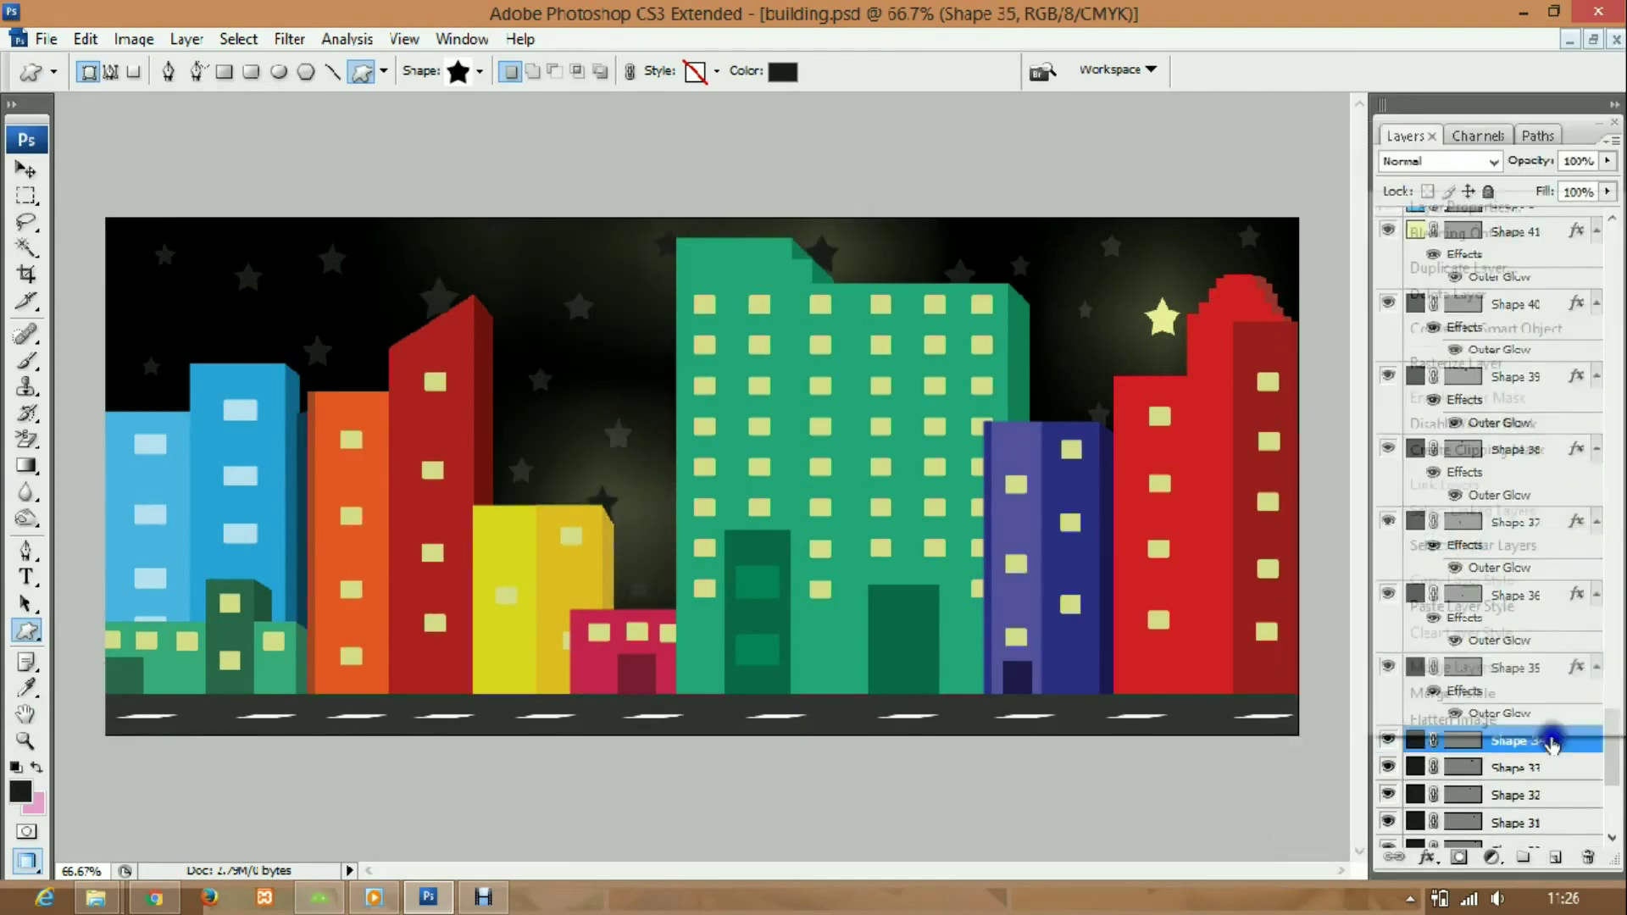
right_click(1517, 740)
left_click(1453, 578)
left_click(1517, 814, "shift")
right_click(1517, 689)
left_click(1492, 528)
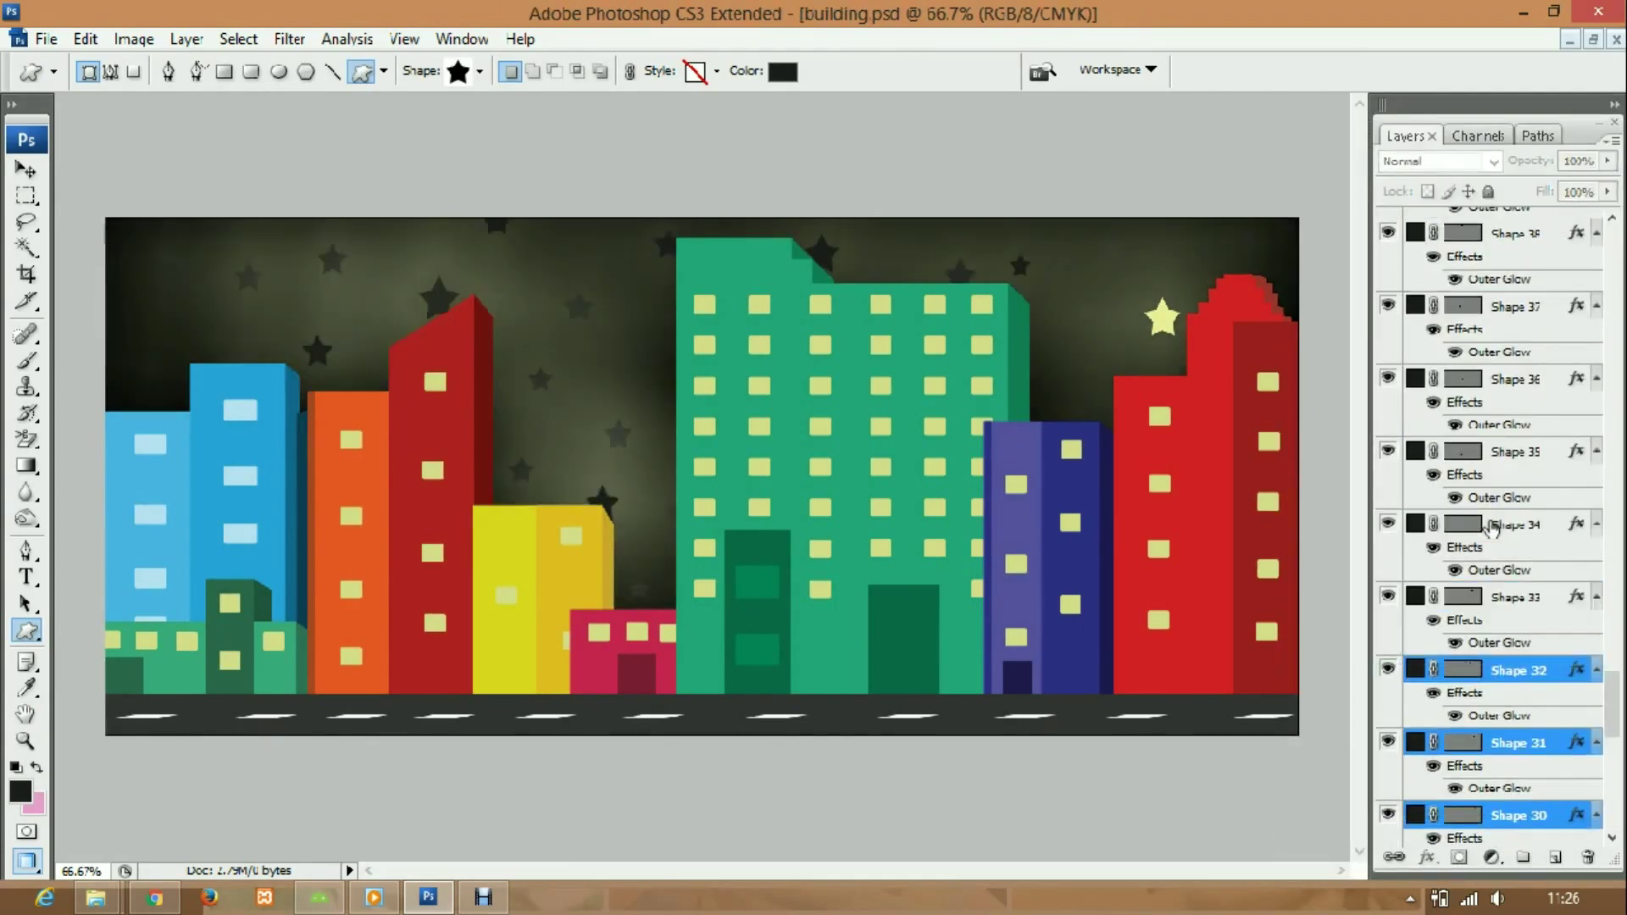
- Recolour every remaining star layer pale yellow
scroll(1492, 527, "up", 5)
double_click(1416, 290)
double_click(1416, 363)
double_click(1415, 434)
double_click(1417, 507)
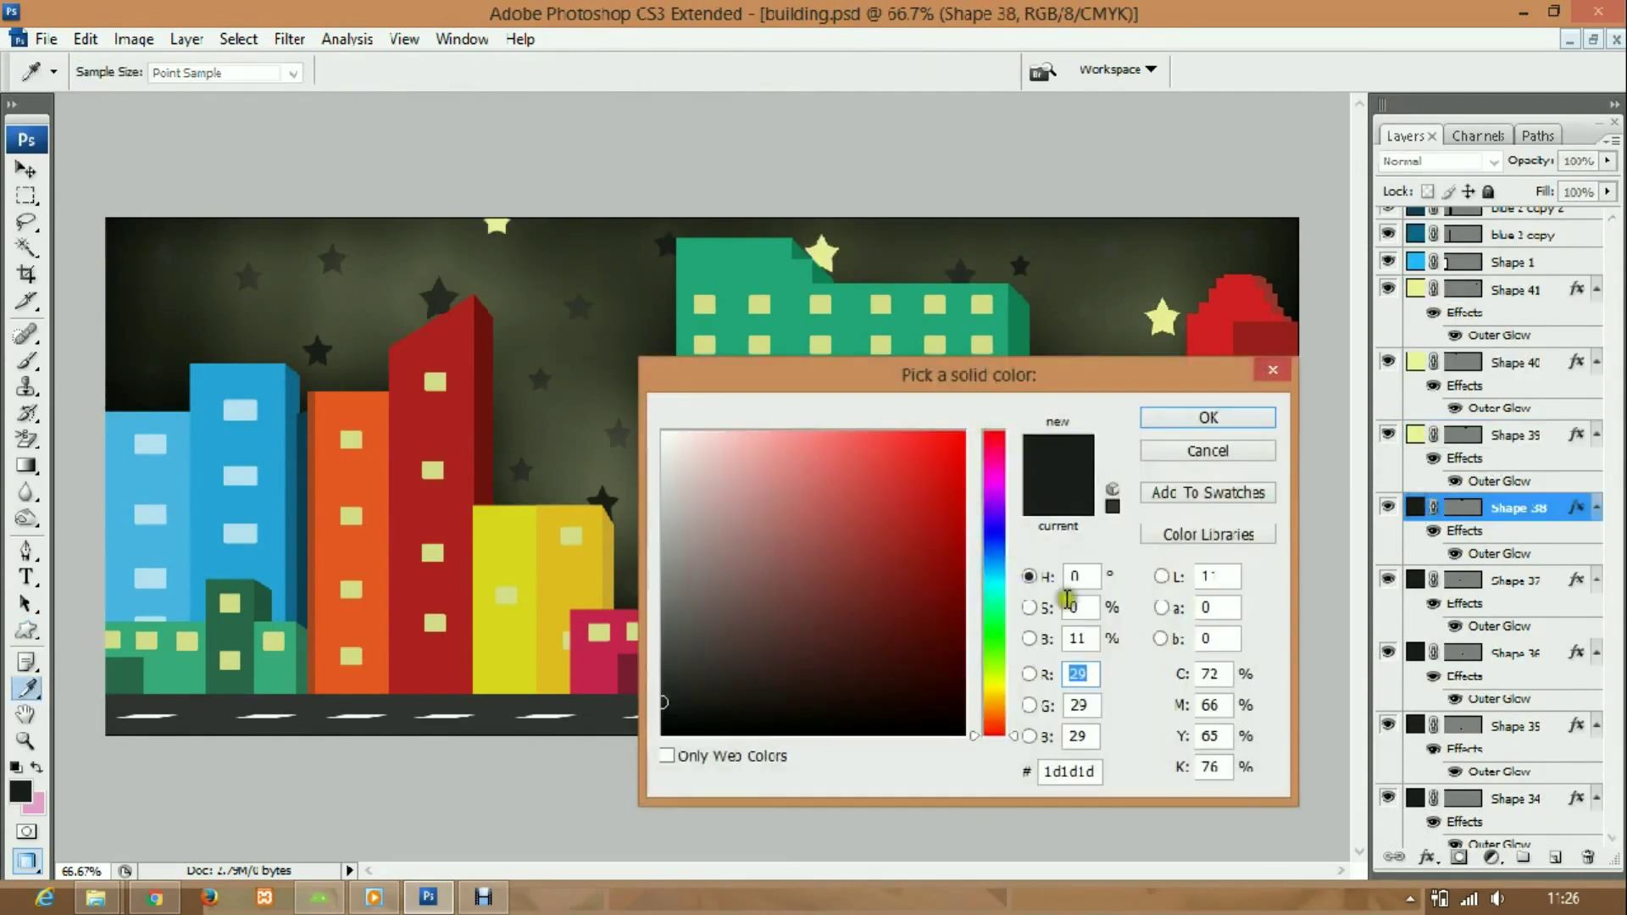
key("Return")
key("Return")
key("Return")
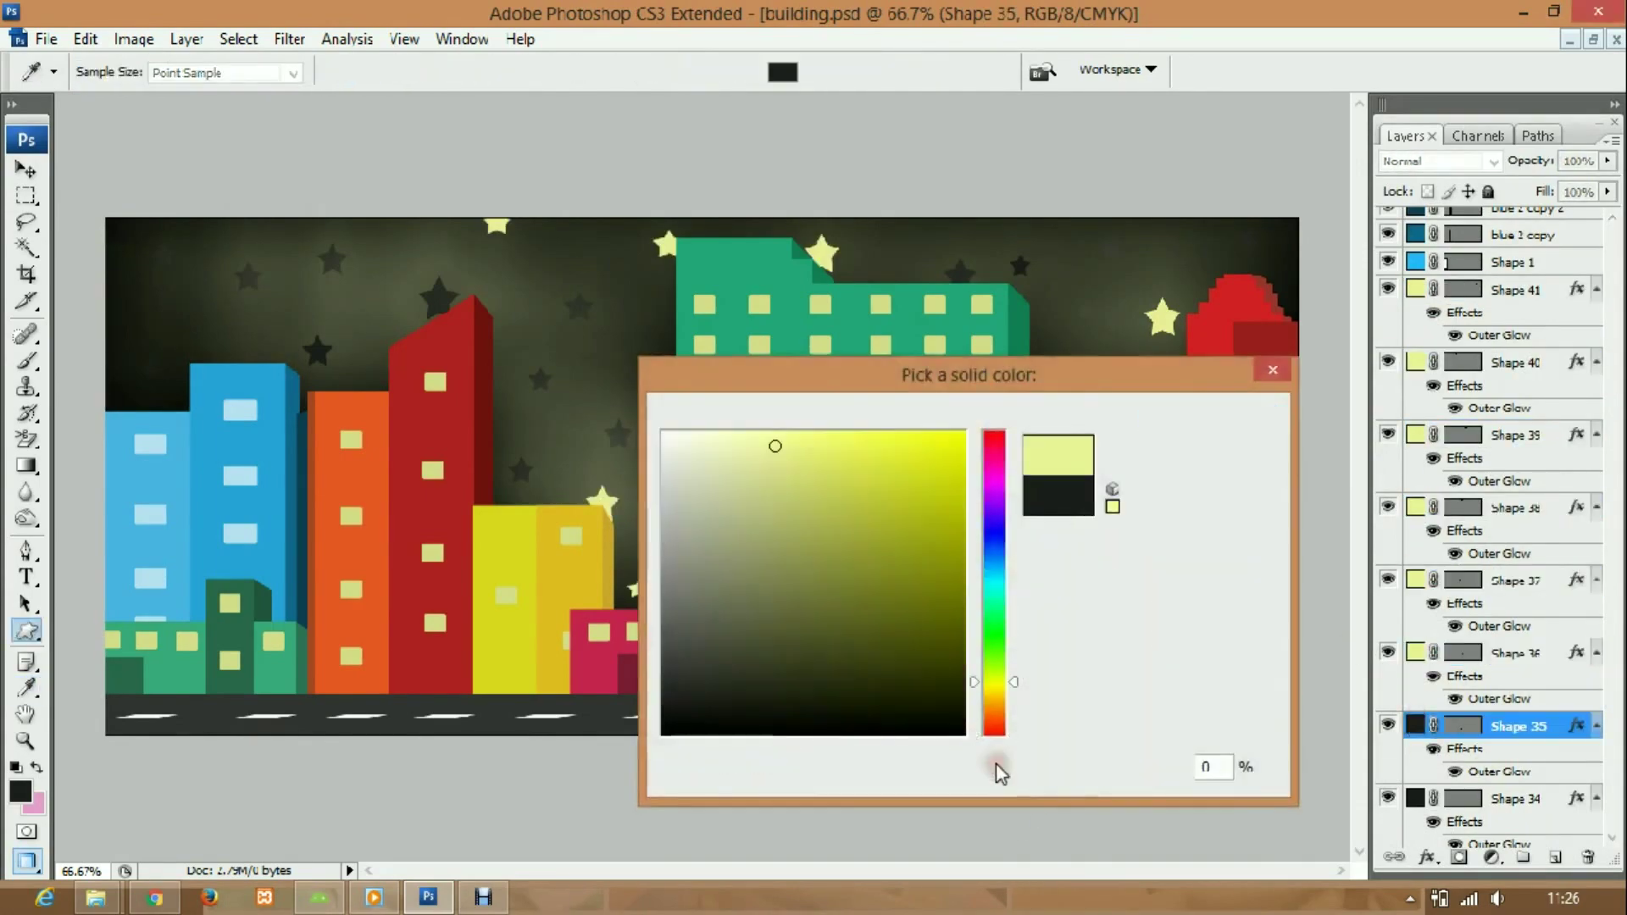
key("Return")
key("Return")
key("Return")
key("Return")
key("Return")
key("Return")
key("Return")
double_click(1413, 708)
key("Return")
double_click(1416, 780)
key("Return")
scroll(1492, 509, "down", 5)
double_click(1415, 331)
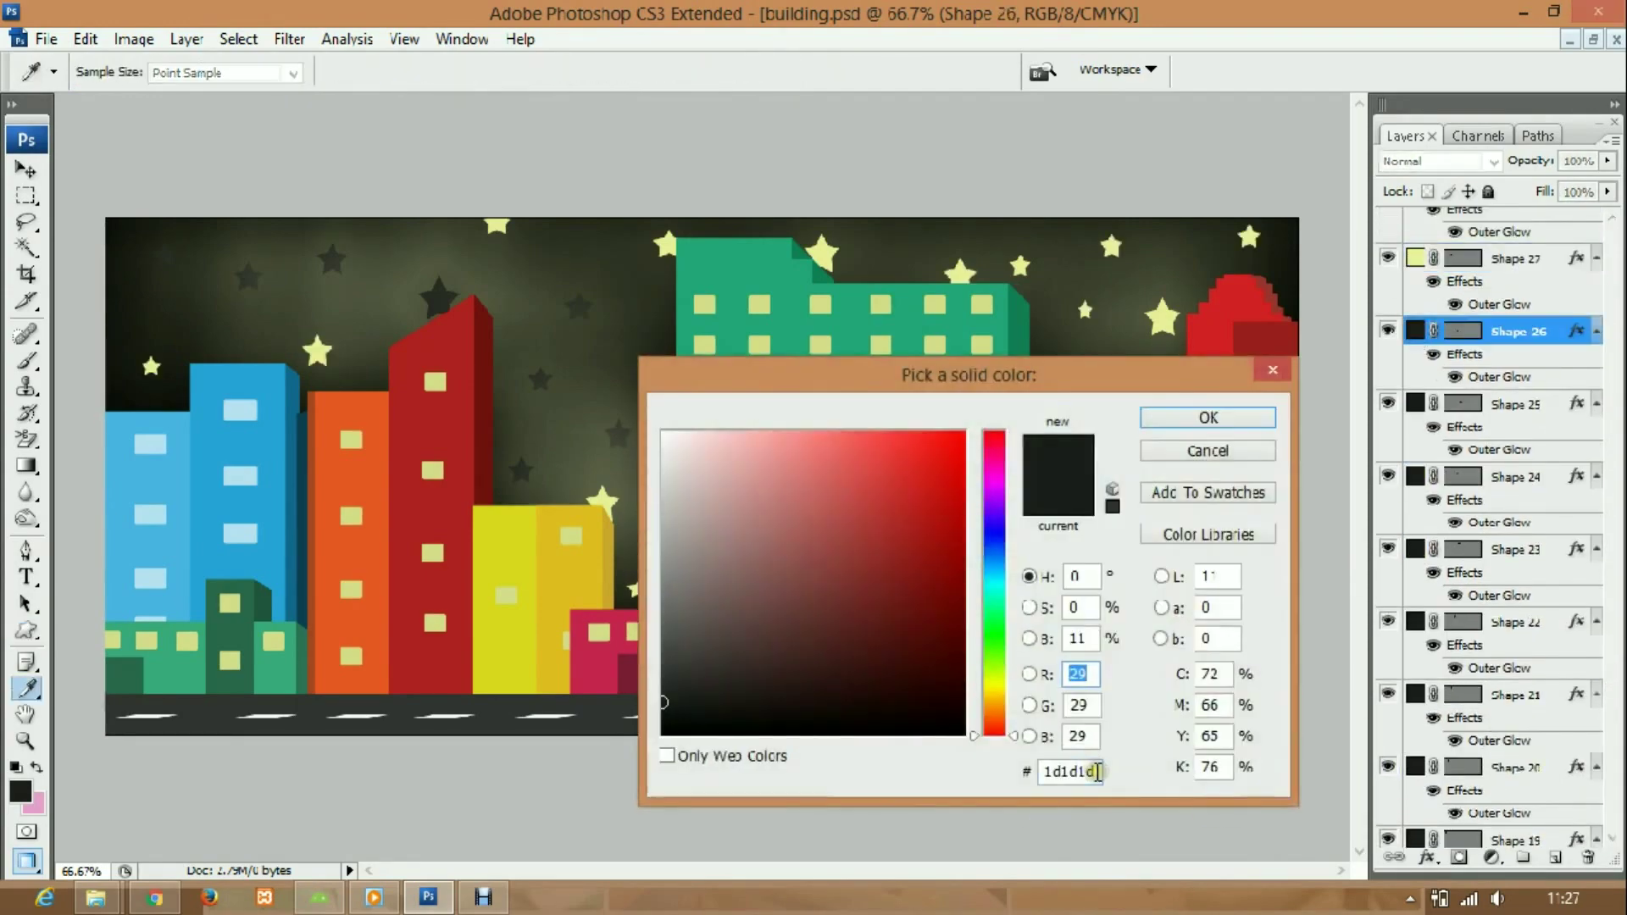
key("Return")
key("Return")
key("Return")
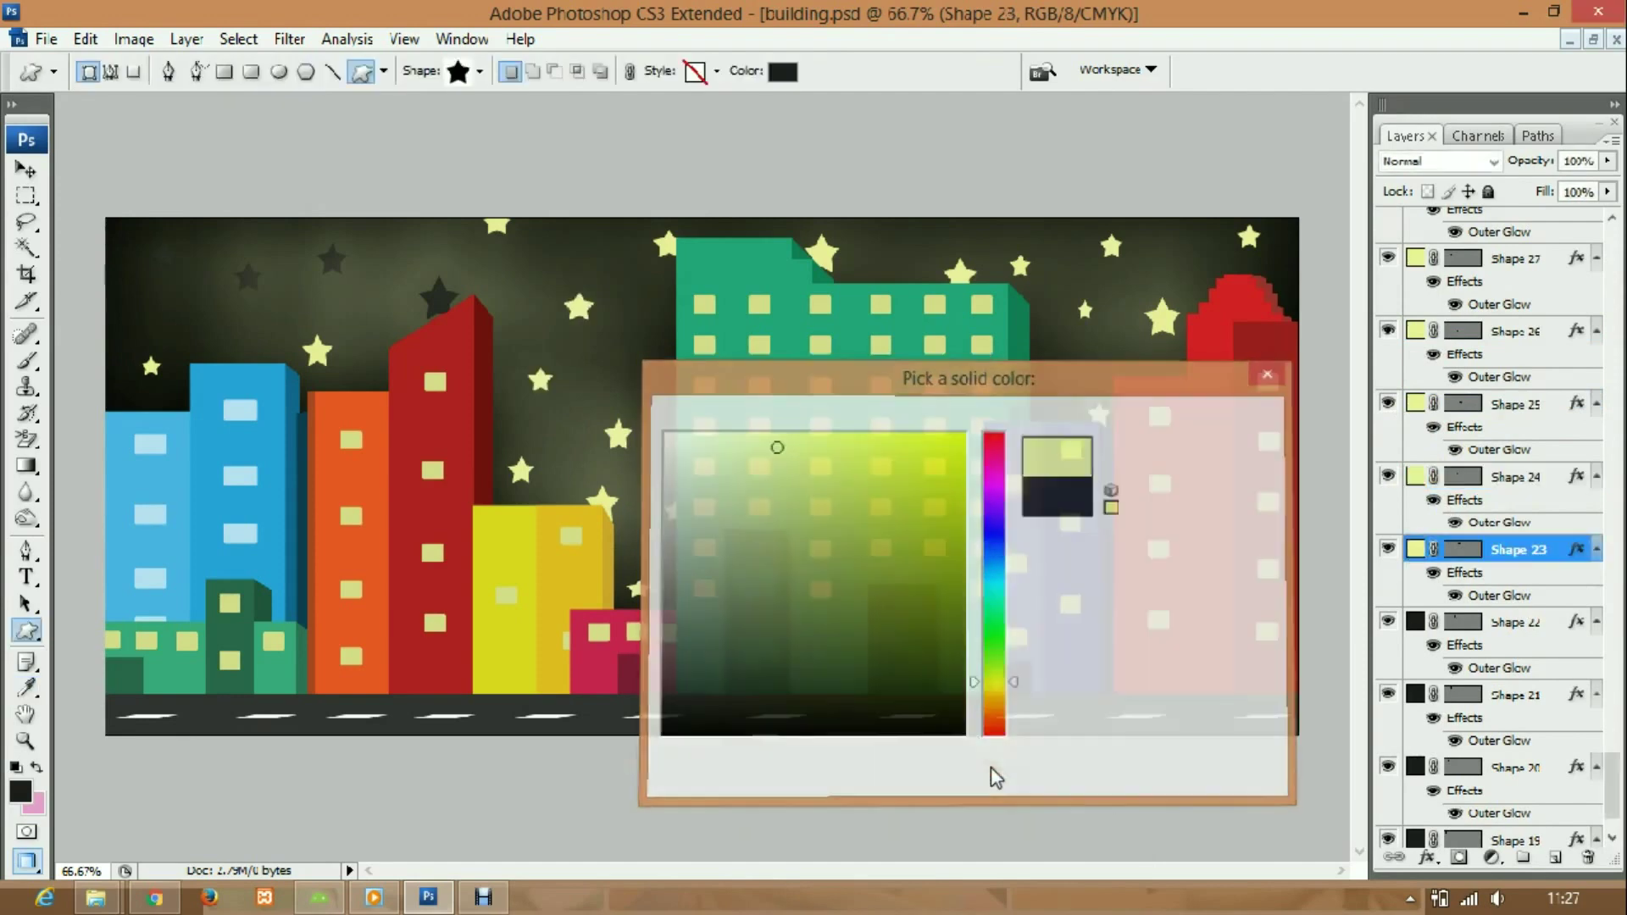
key("Return")
key("Return")
key("Return")
key("Return")
double_click(1416, 761)
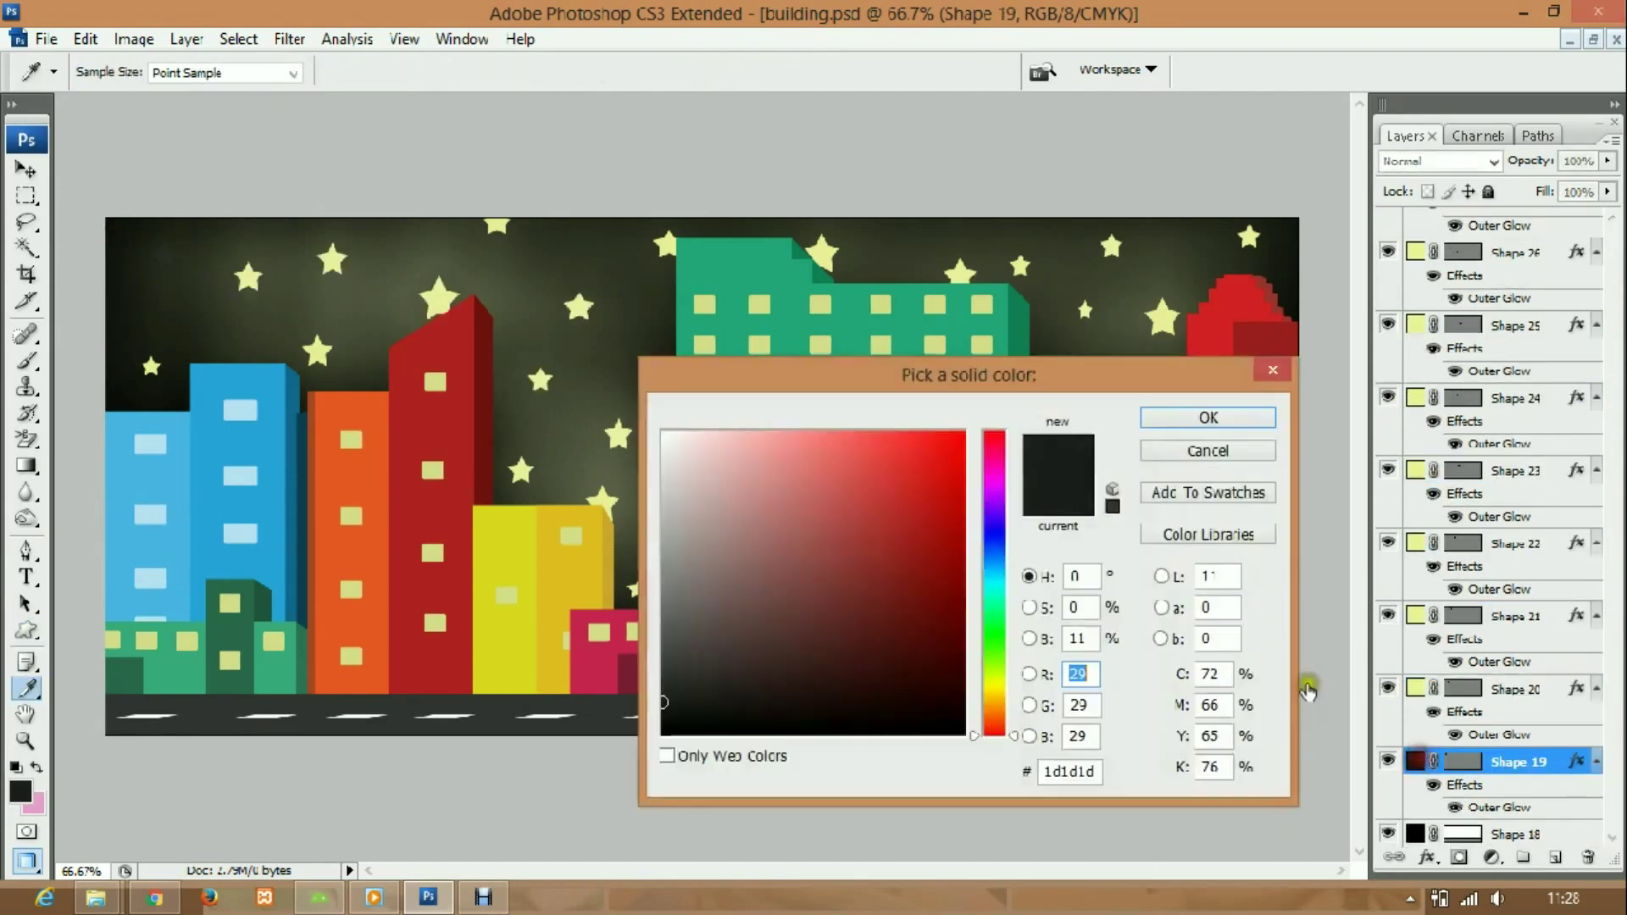
key("Return")
- Review one star's Outer Glow size and contour settings
scroll(1491, 508, "up", 10)
double_click(1499, 332)
left_click(460, 708)
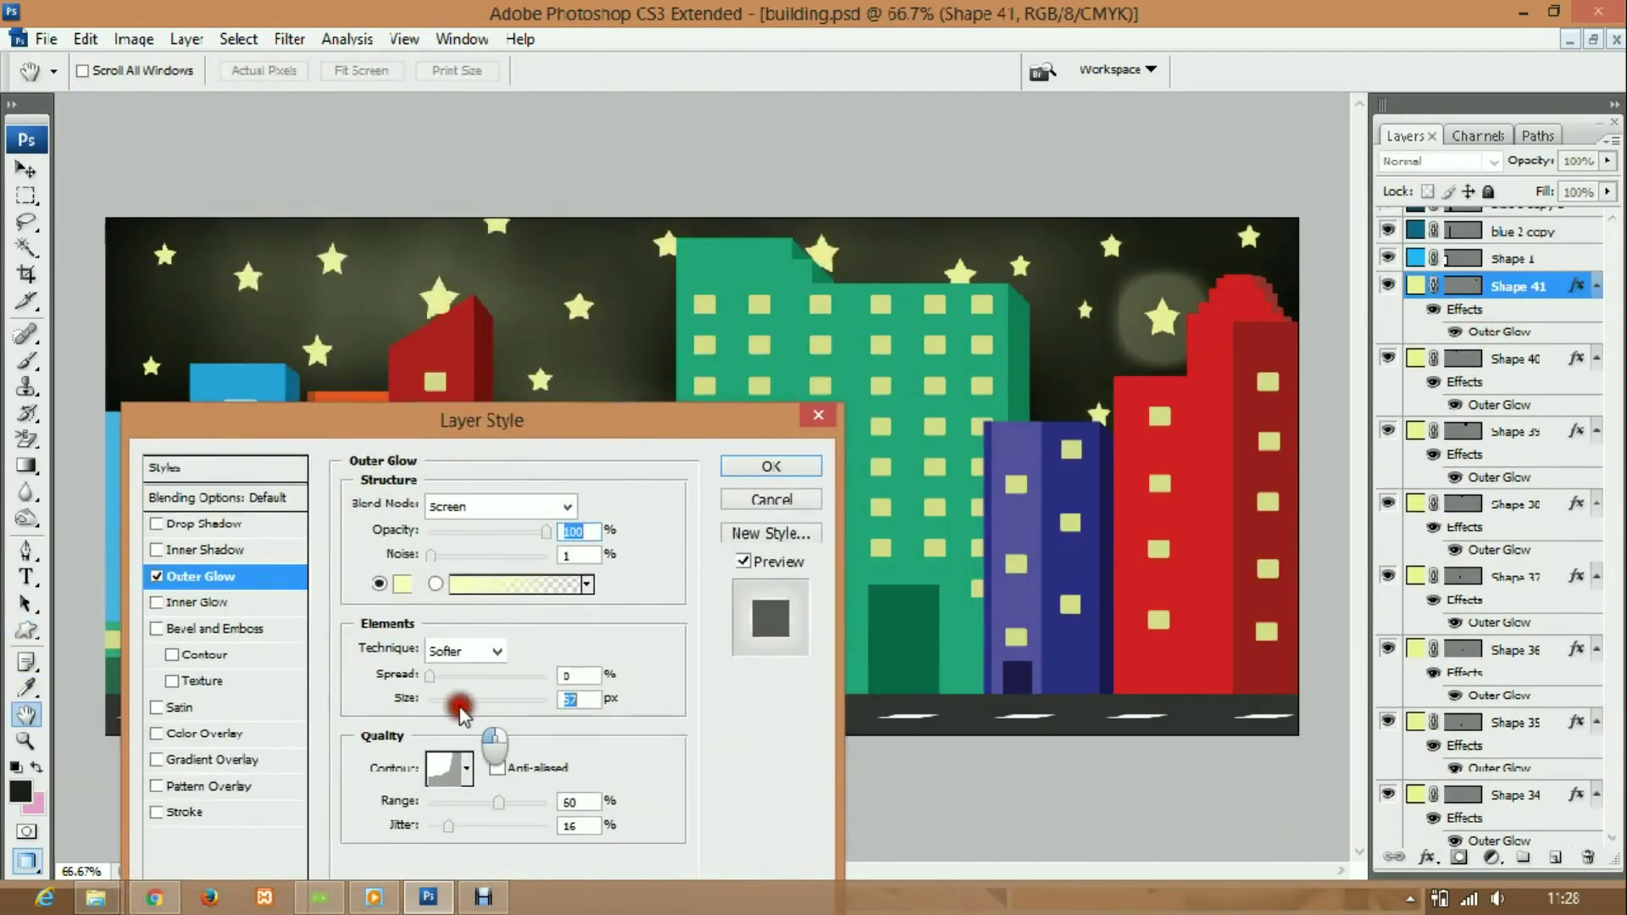
left_click(466, 768)
left_click(771, 466)
right_click(1509, 280)
key("Escape")
scroll(1492, 508, "down", 10)
left_click(1462, 632, "shift")
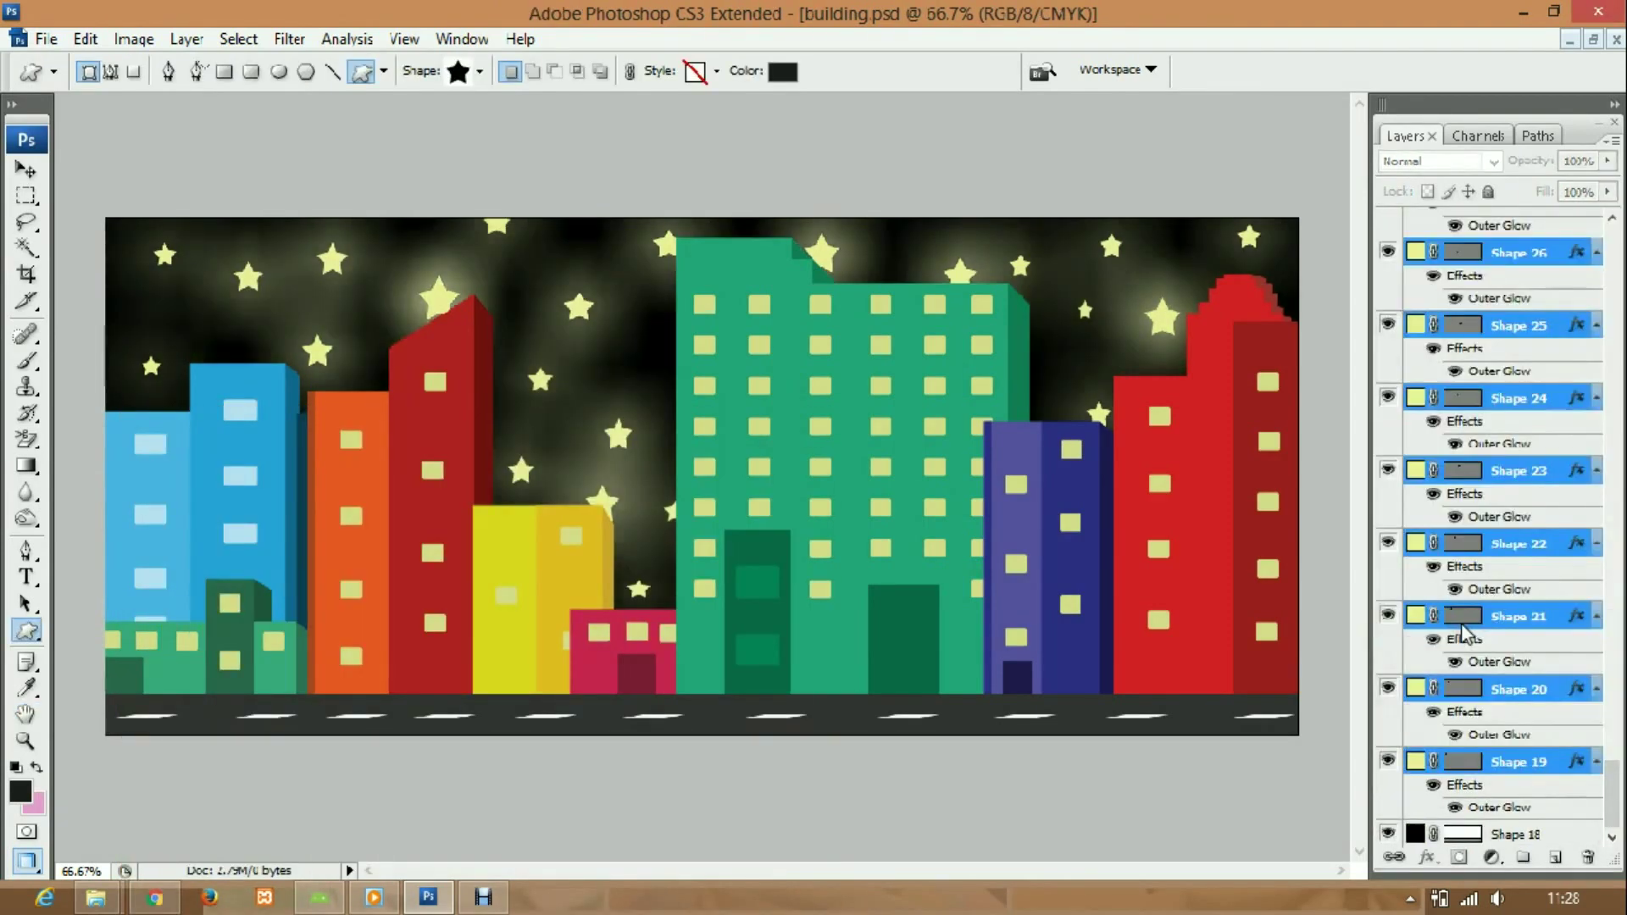
- Choose a darker teal-black fill colour for the sky background
double_click(1415, 834)
left_click_drag(832, 472, 781, 664)
left_click_drag(963, 367, 1381, 281)
left_click(1175, 614)
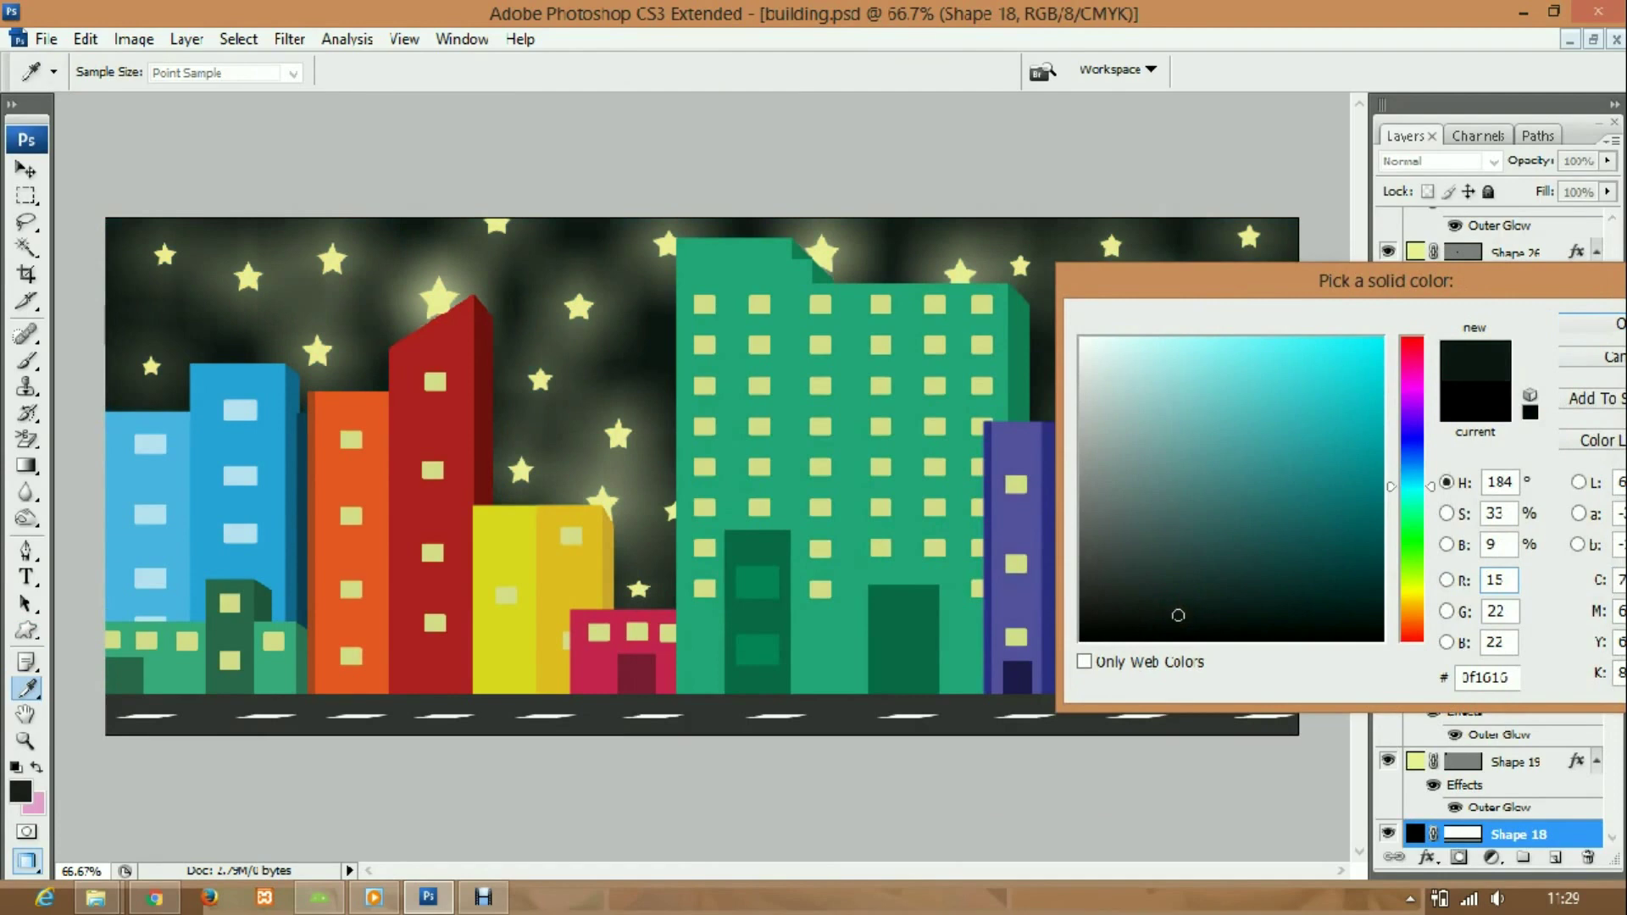
- Apply the darker sky colour and hide several stars, showing one above the yellow building
key("Return")
left_click(1387, 613)
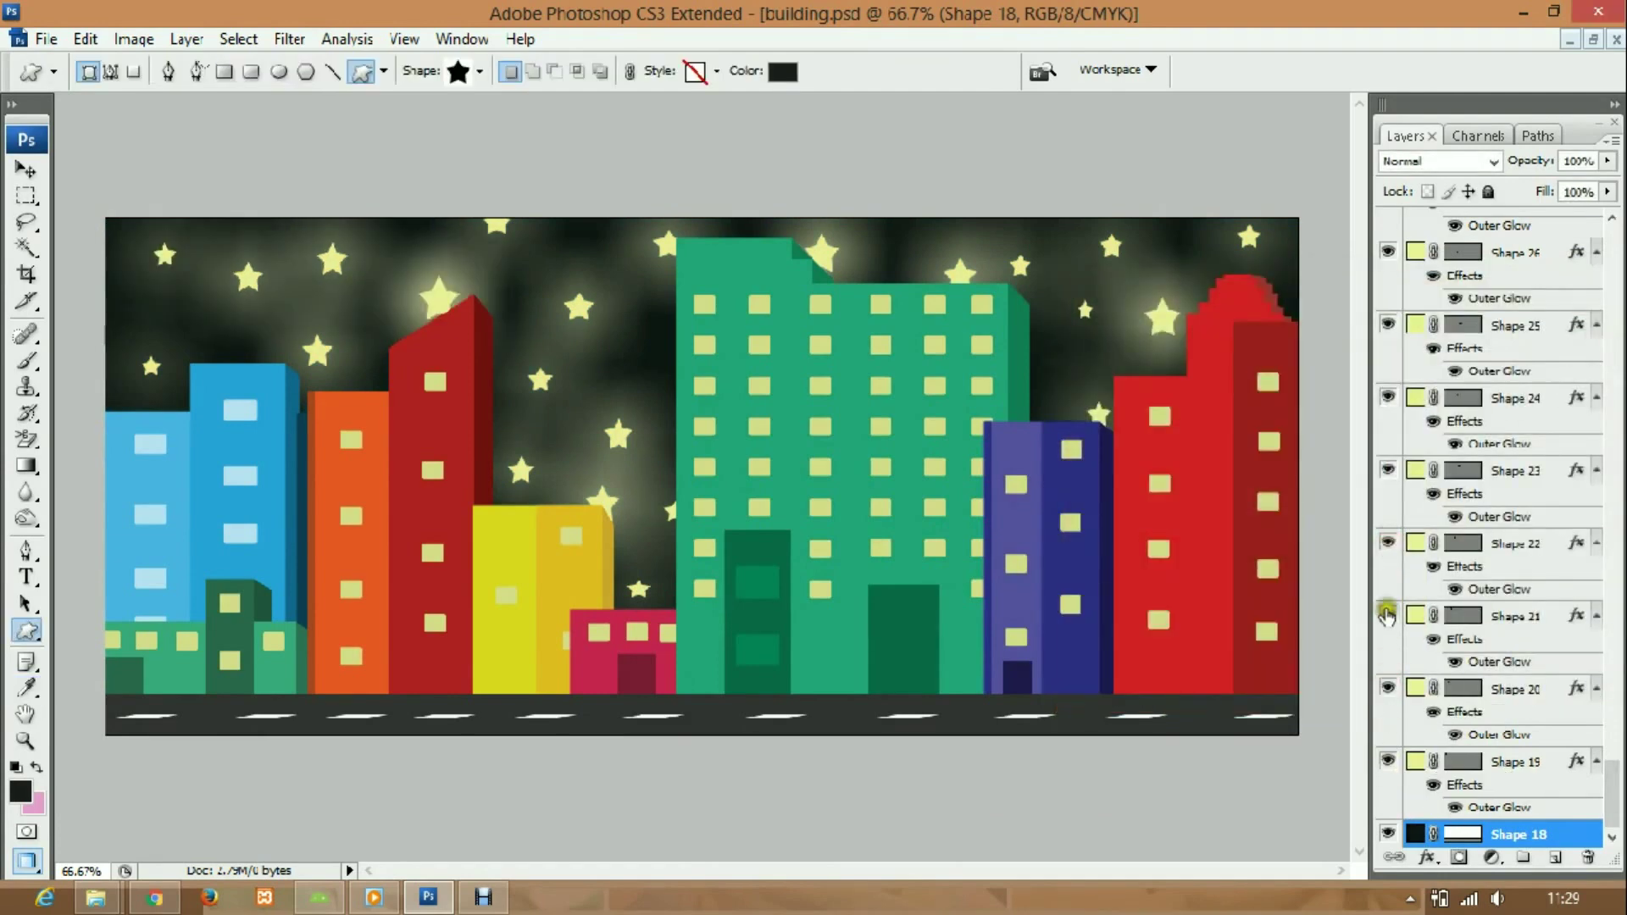
scroll(1387, 594, "up", 5)
left_click(1387, 289)
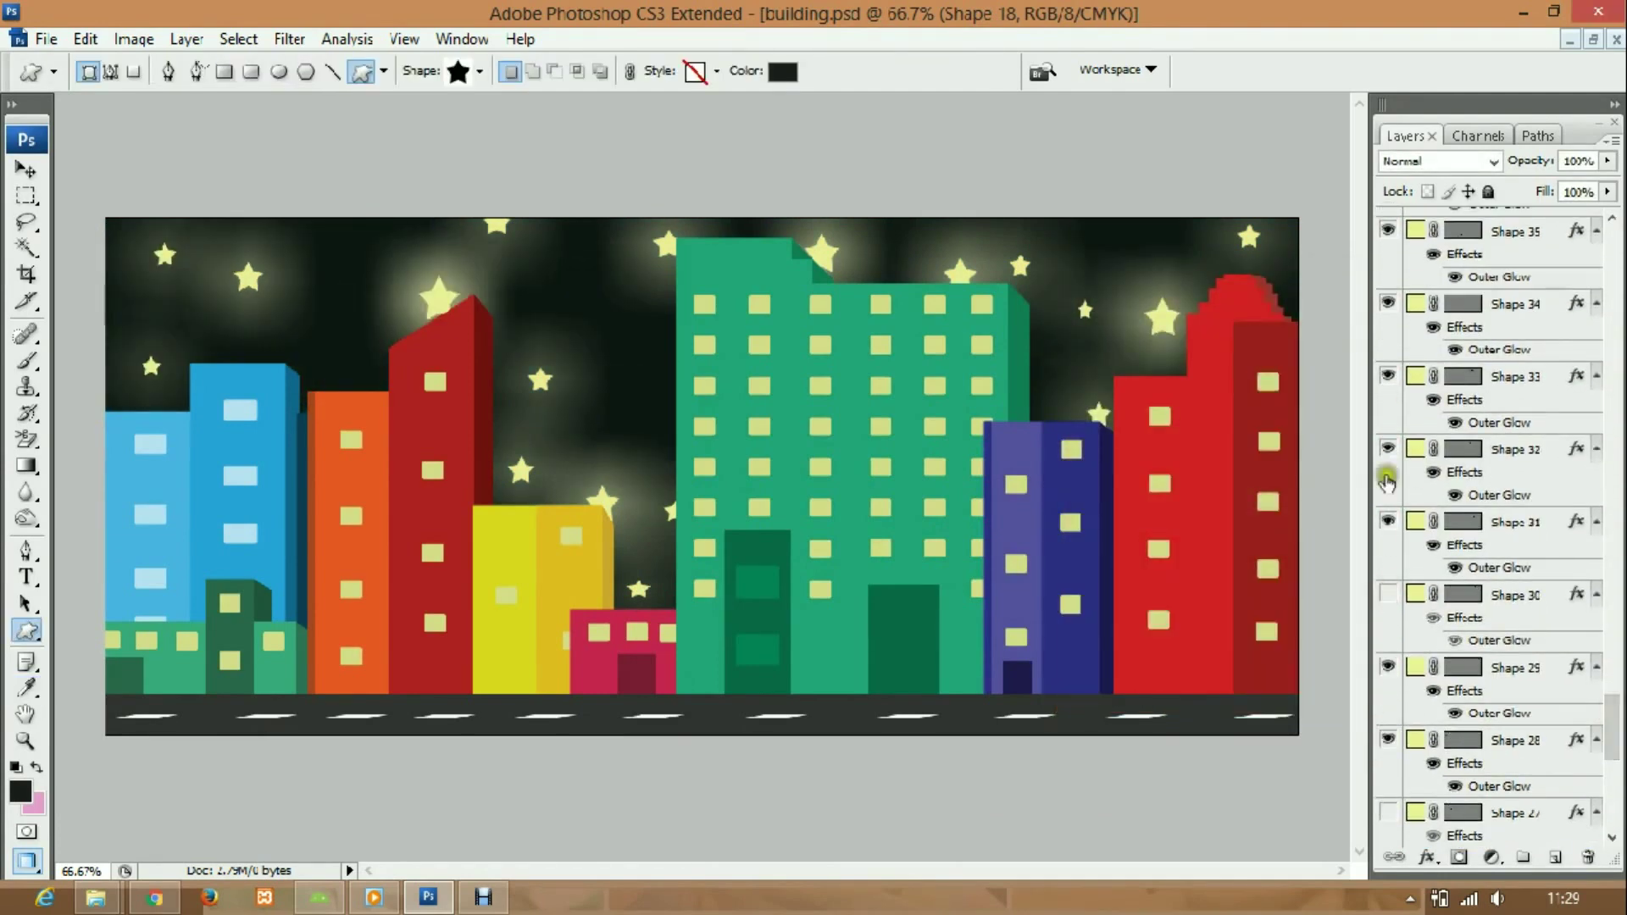
left_click_drag(1615, 725, 1615, 670)
left_click(1387, 404)
left_click(1387, 333)
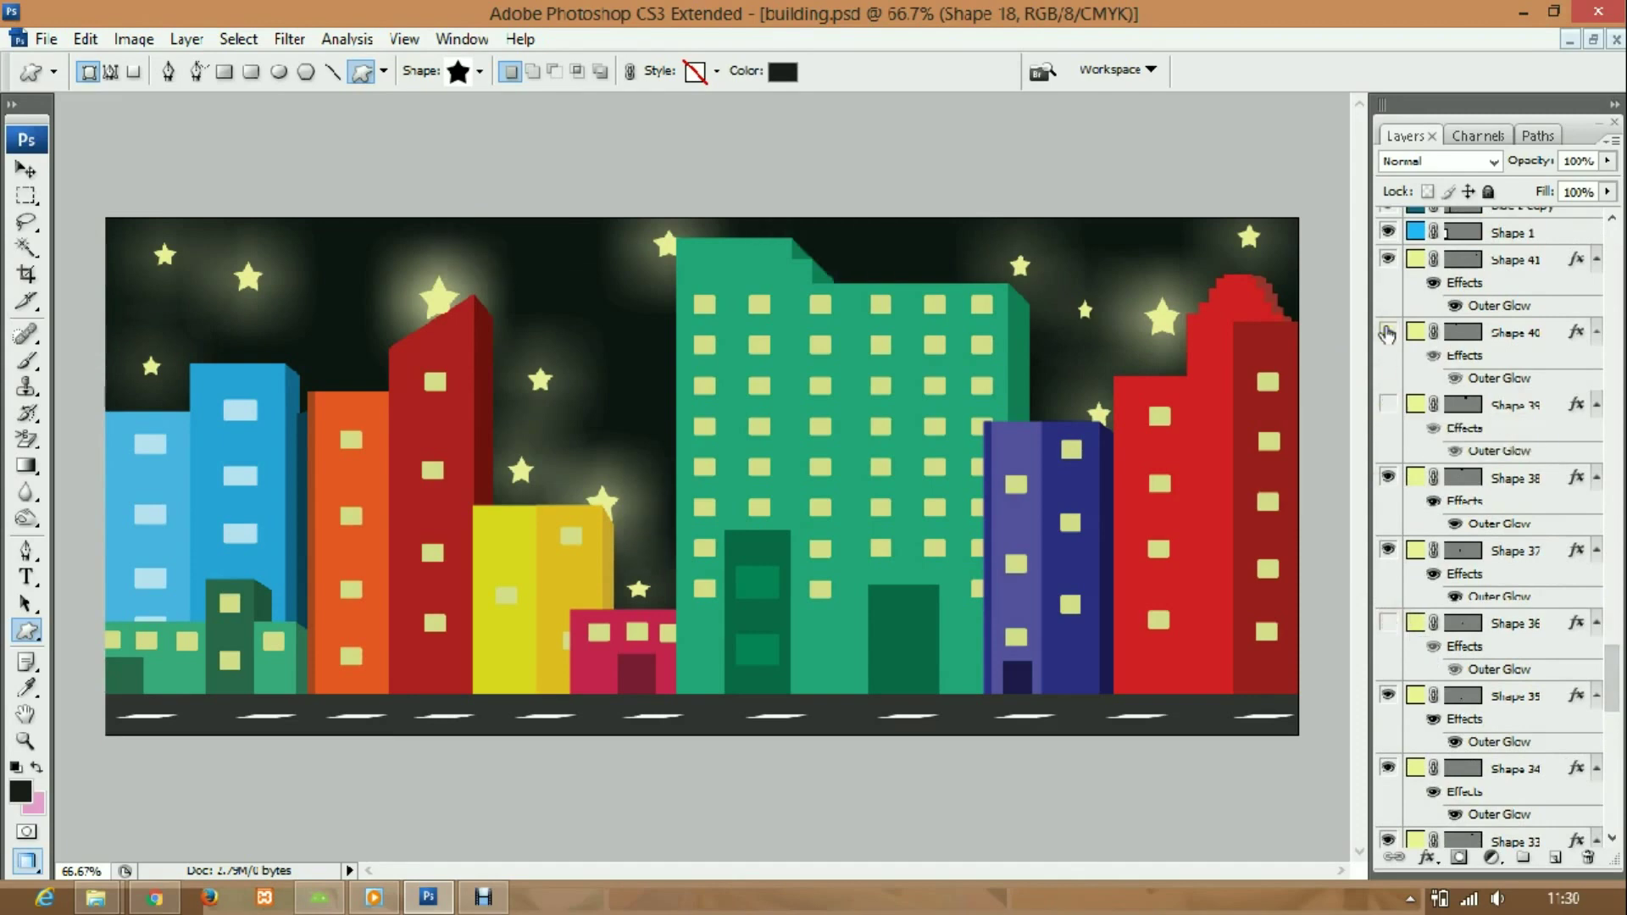
left_click(1388, 549)
scroll(1367, 377, "down", 3)
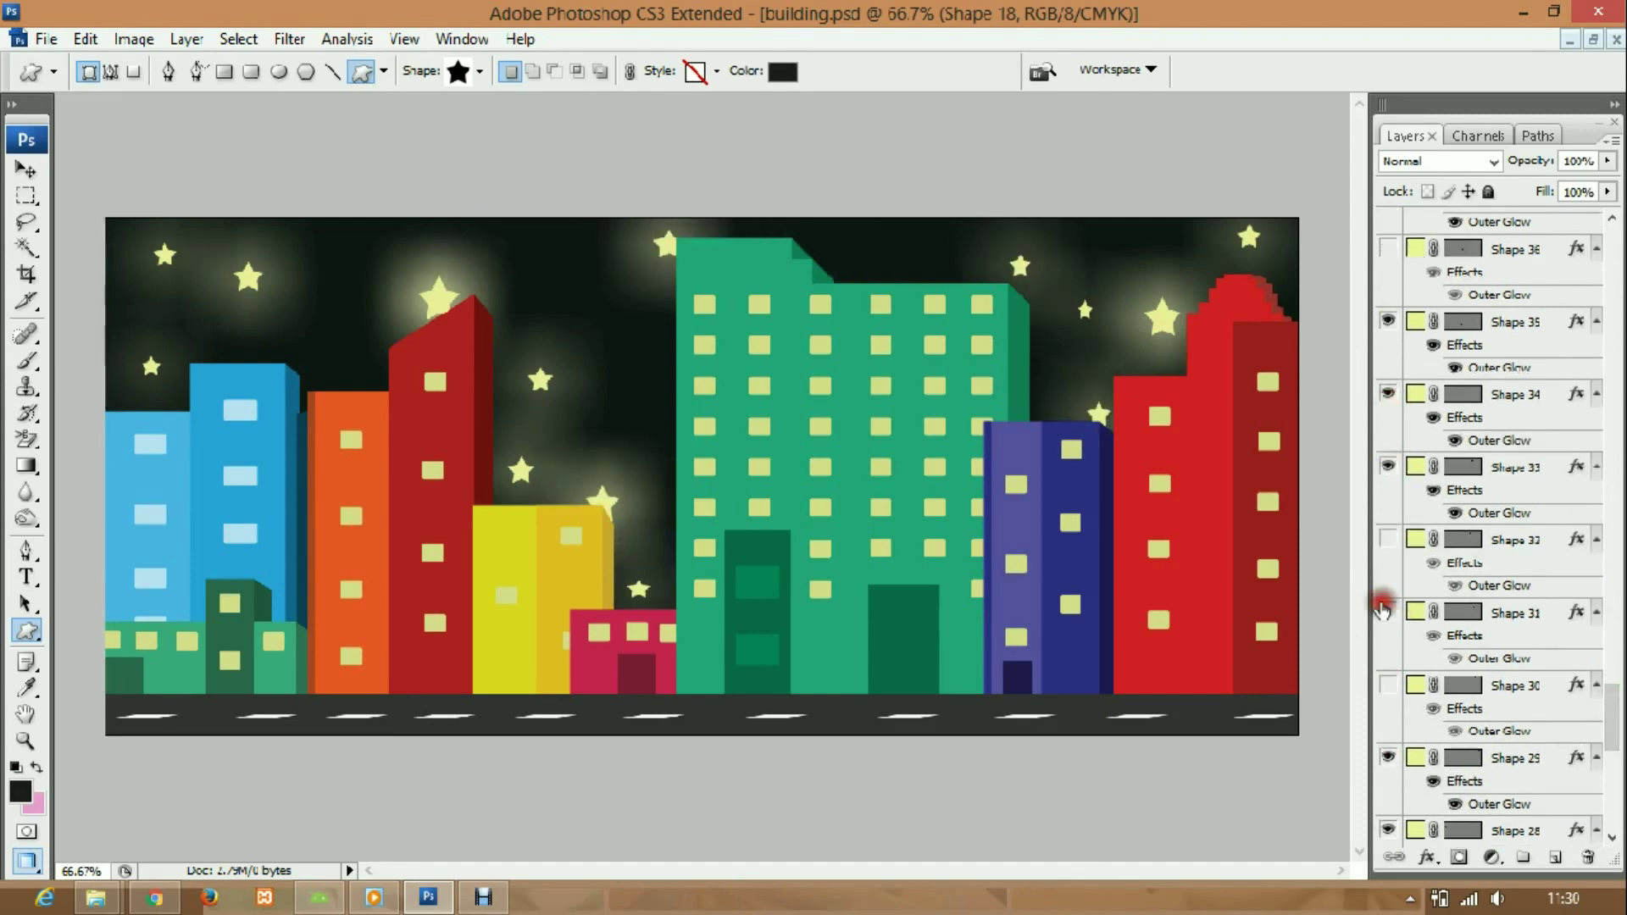
scroll(1501, 593, "down", 5)
- Select several star layers, ending on the Shape 38 star
left_click(1517, 834, "ctrl")
left_click(1518, 689, "ctrl")
scroll(1501, 593, "down", 1)
left_click(1517, 506, "ctrl")
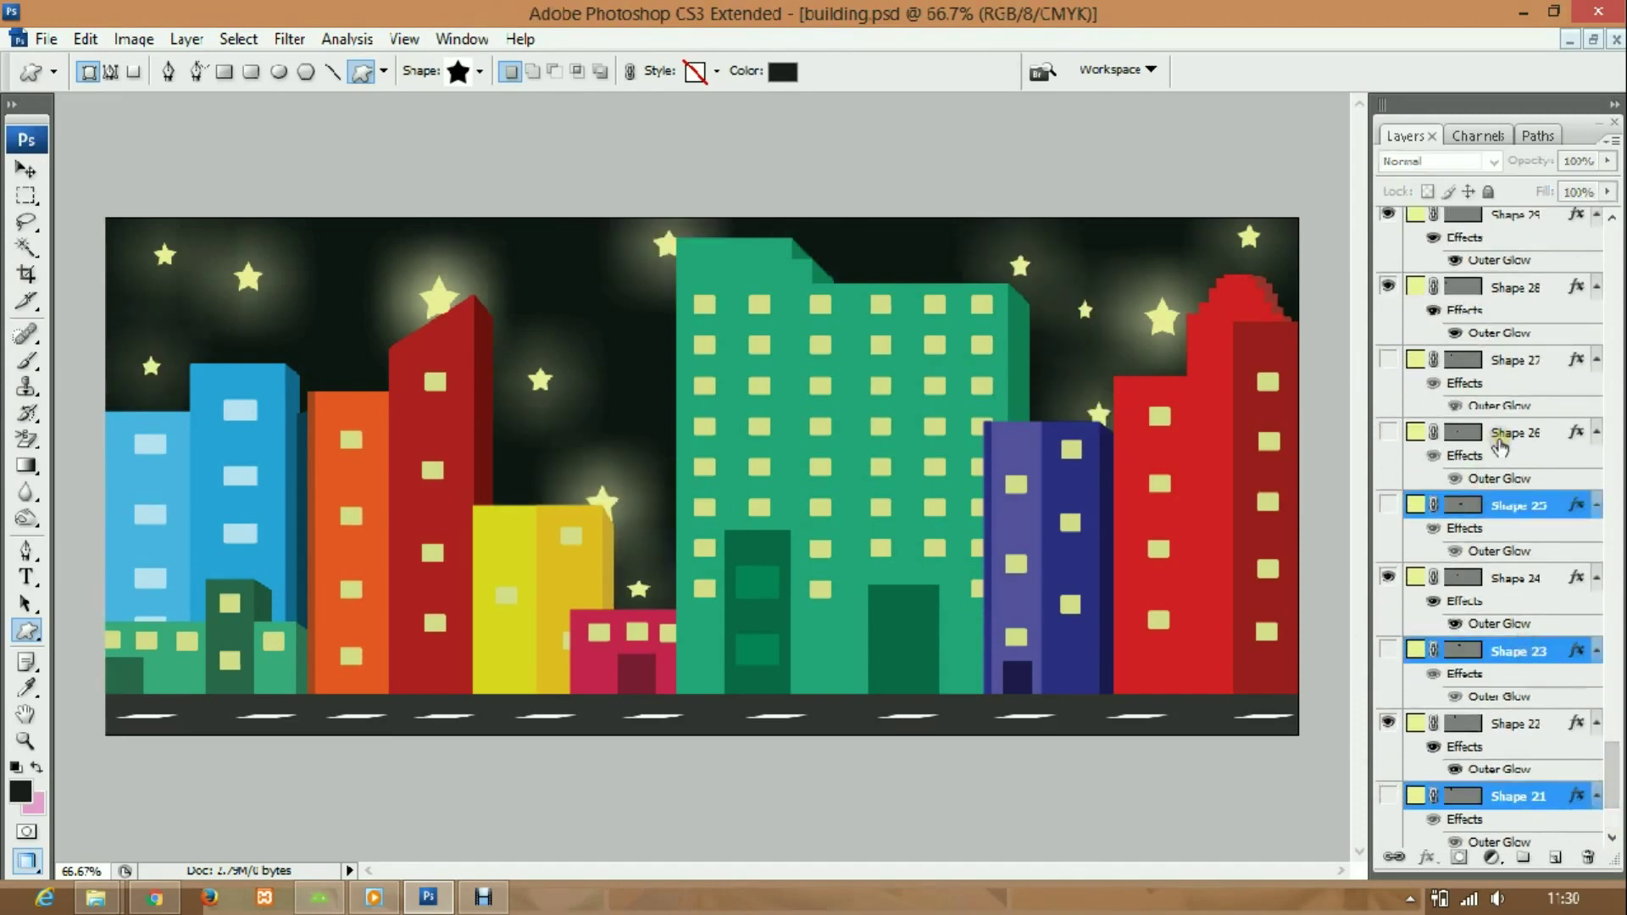
scroll(1501, 509, "up", 10)
left_click(1517, 468)
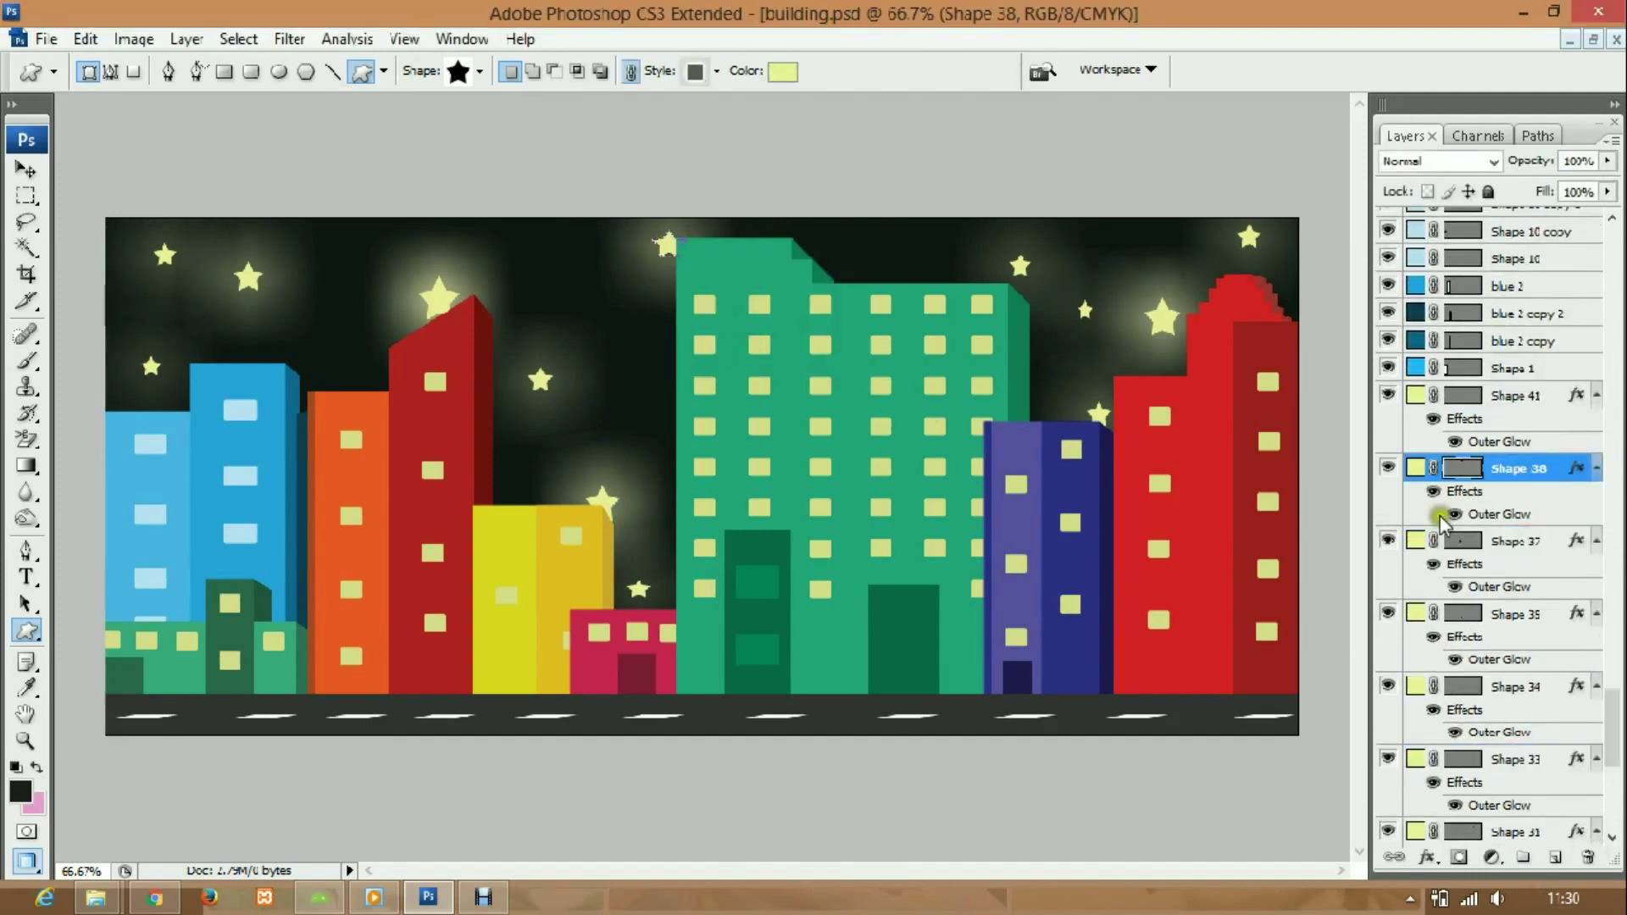
scroll(1500, 551, "down", 5)
scroll(1500, 551, "down", 5)
- Hide the Shape 16 road and nudge all building layers down to the bottom edge
left_click(1388, 523)
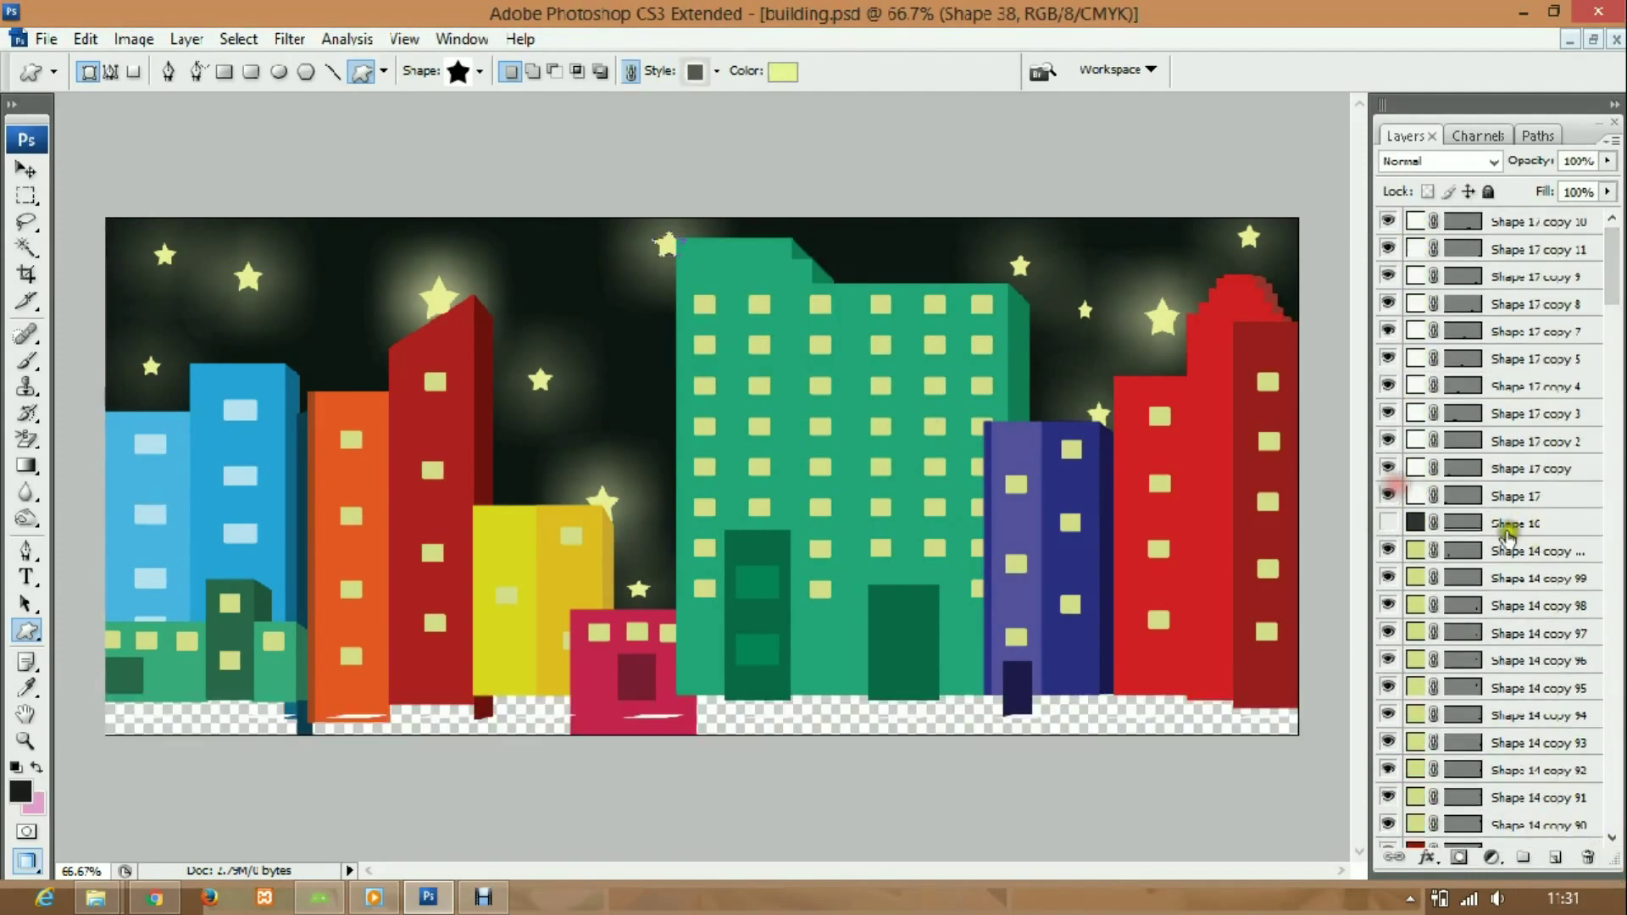
left_click(1507, 551)
scroll(1507, 551, "down", 5)
left_click(1533, 700, "shift")
key("v")
key("Down")
key("Down")
key("Down")
key("Down")
key("Down")
key("Down")
key("Down")
key("Down")
key("Down")
key("Down")
key("Down")
key("Down")
key("Down")
key("Down")
key("Down")
key("Down")
key("Down")
key("Down")
double_click(1525, 694)
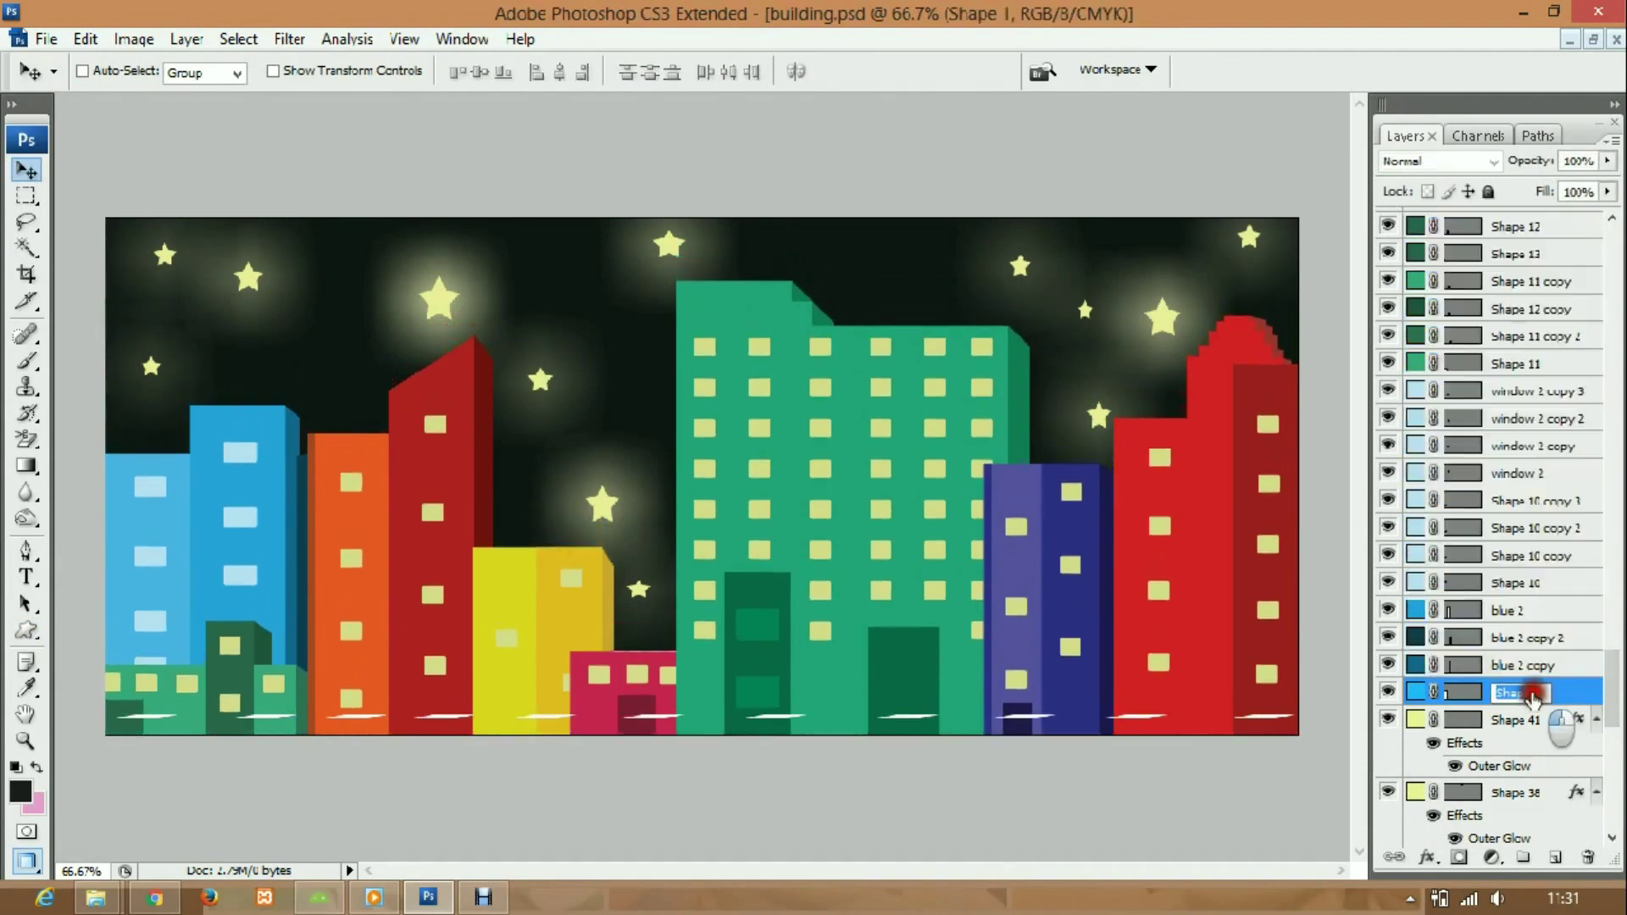
- Select and delete all the lane dash layers
scroll(1532, 551, "up", 15)
left_click(1517, 222)
left_click(1517, 496, "shift")
left_click(1588, 857)
key("Return")
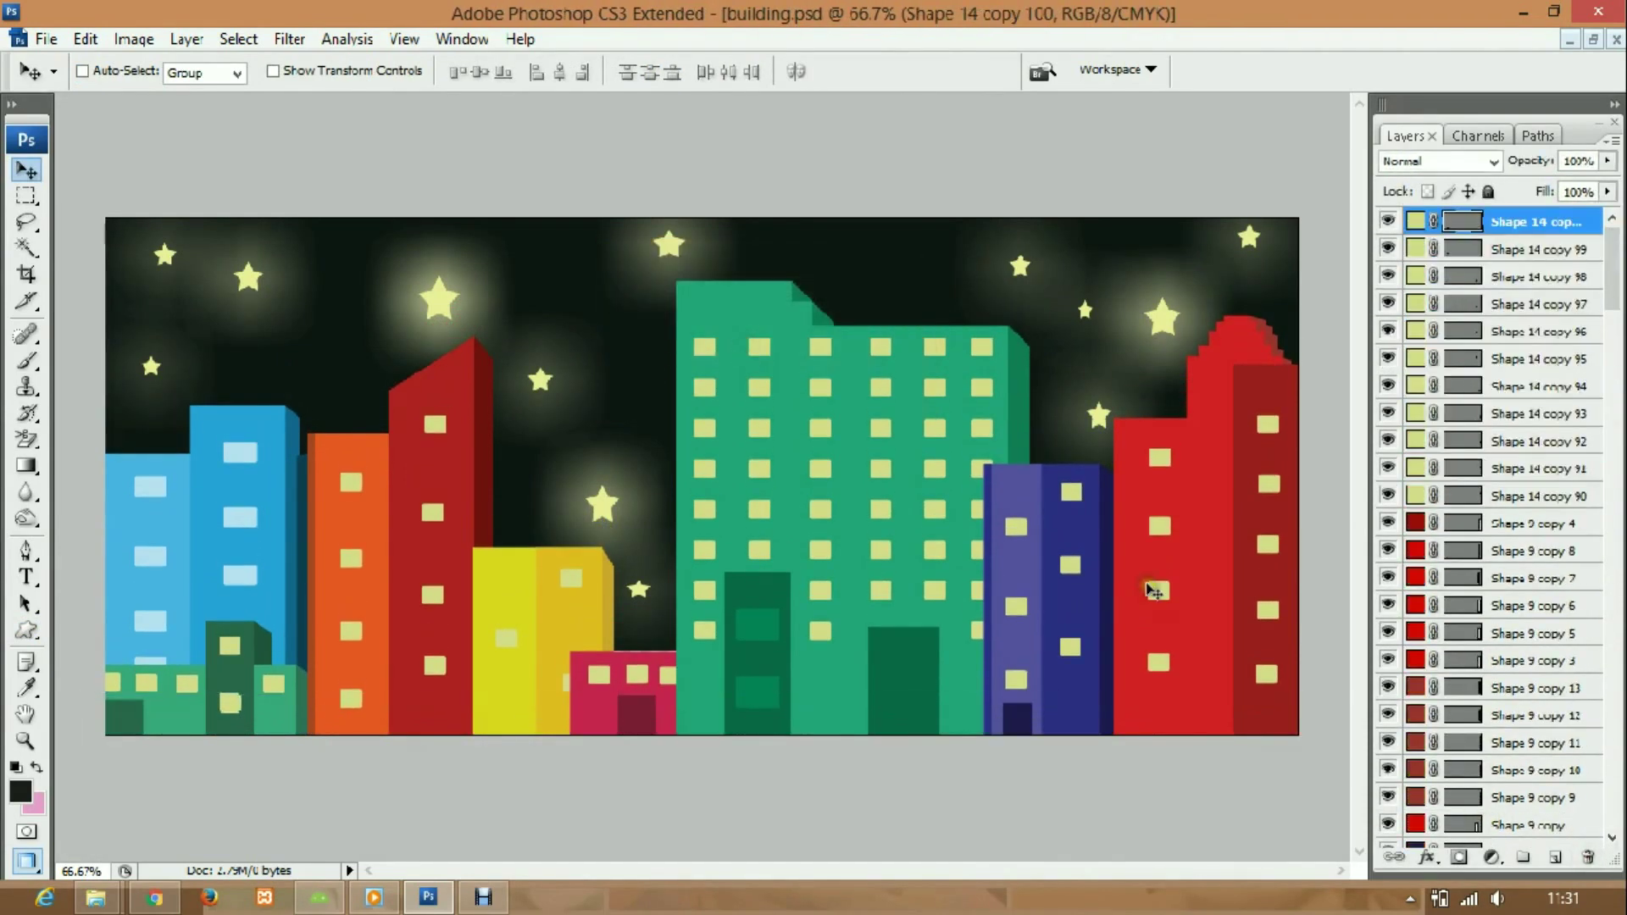